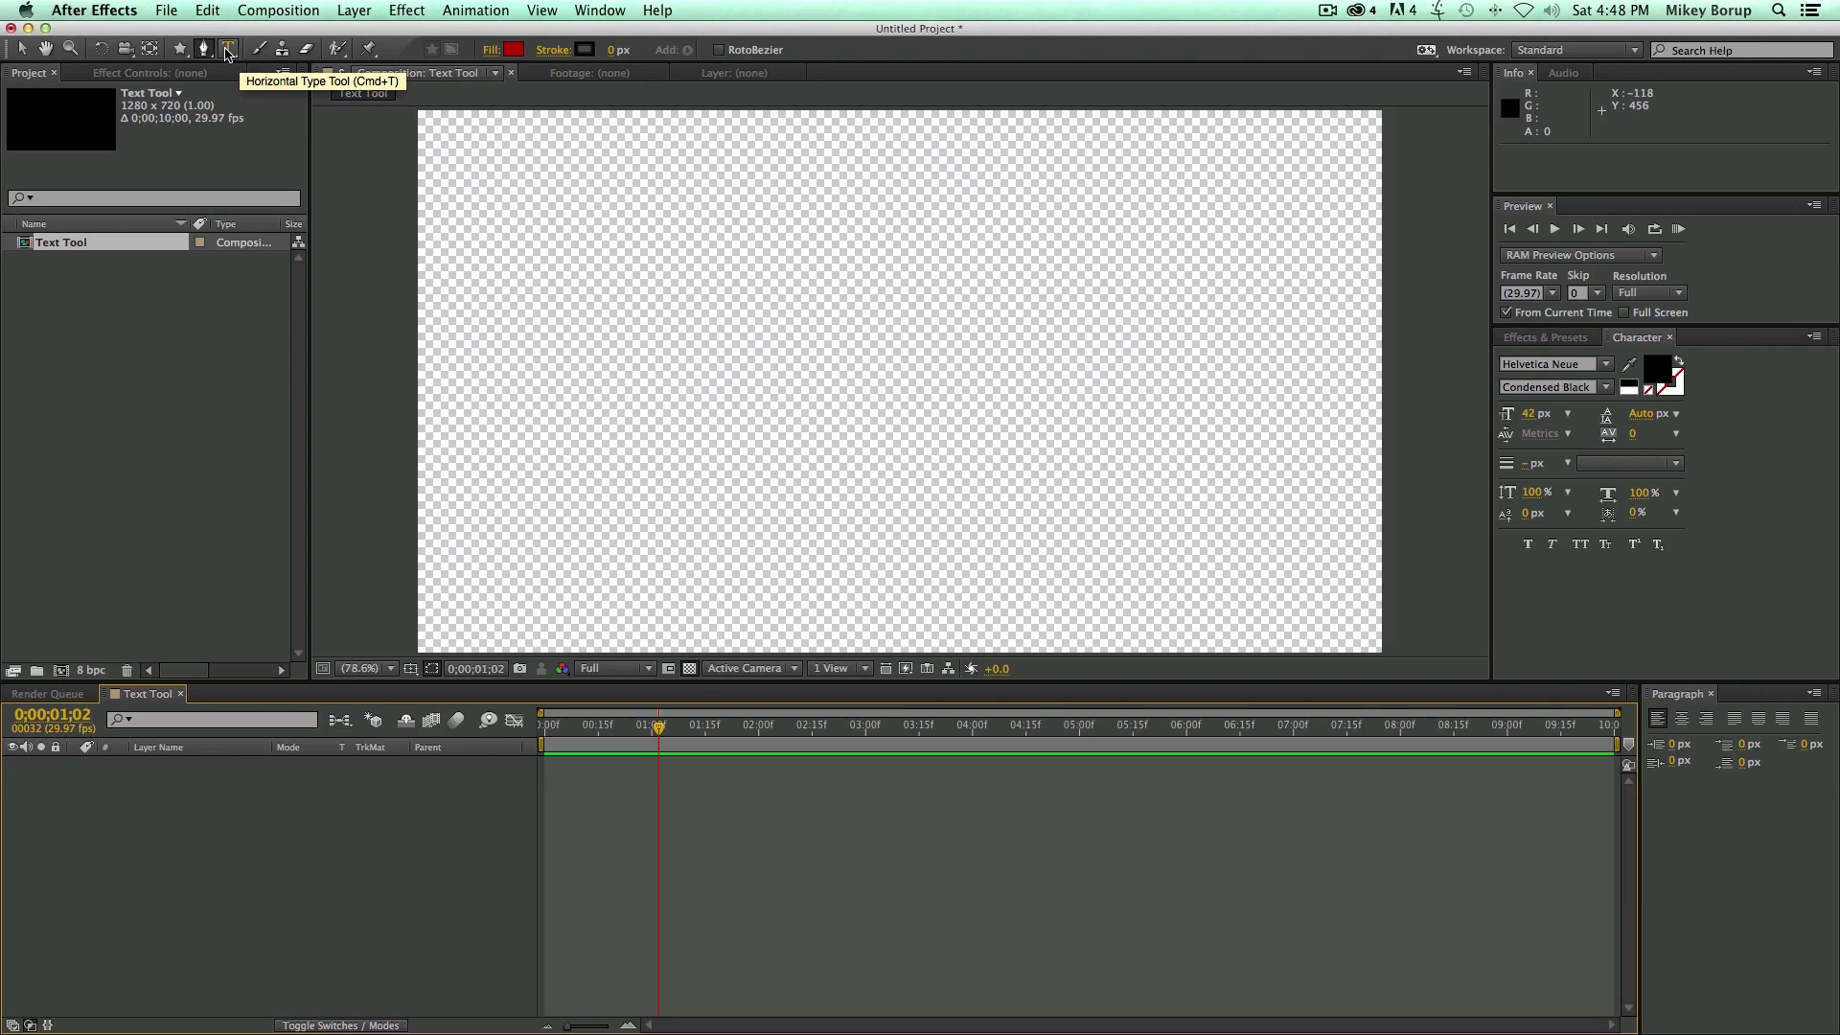
# Create a horizontal text layer reading 'Typing is fun and so is After Effects', replacing an all-caps first attempt
pyautogui.click(228, 50)
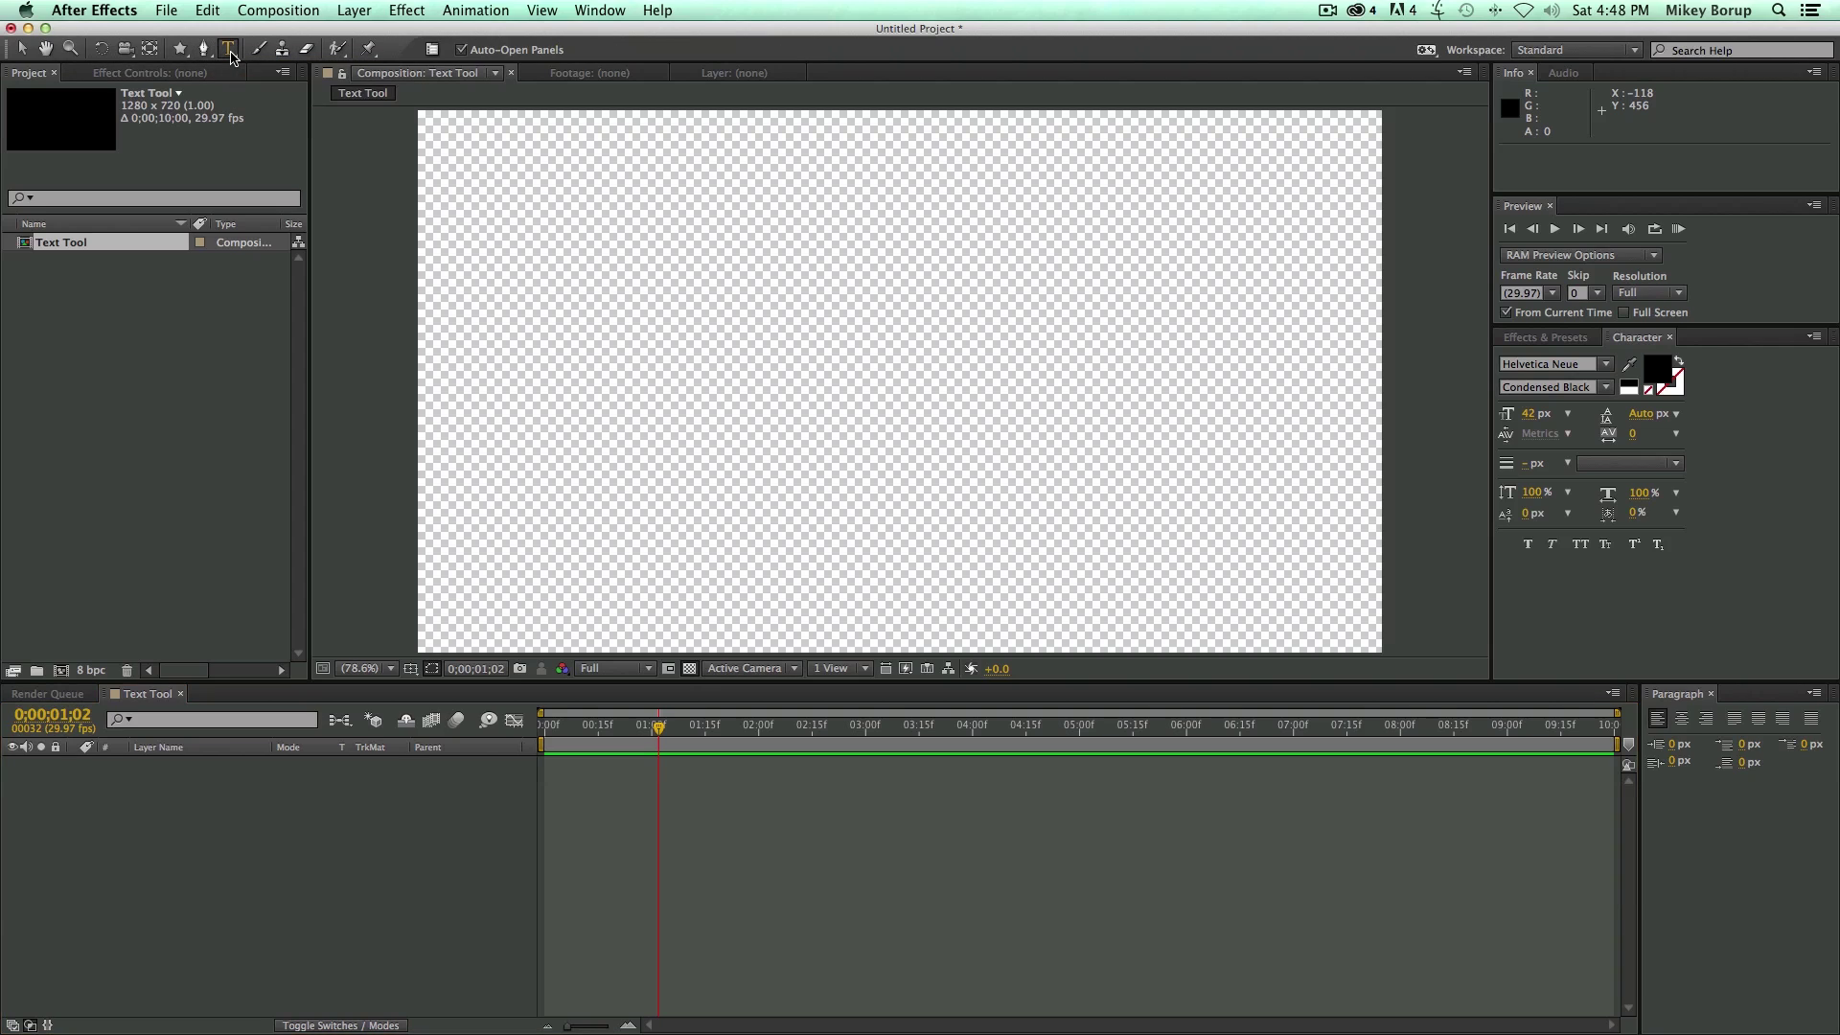
pyautogui.click(230, 52)
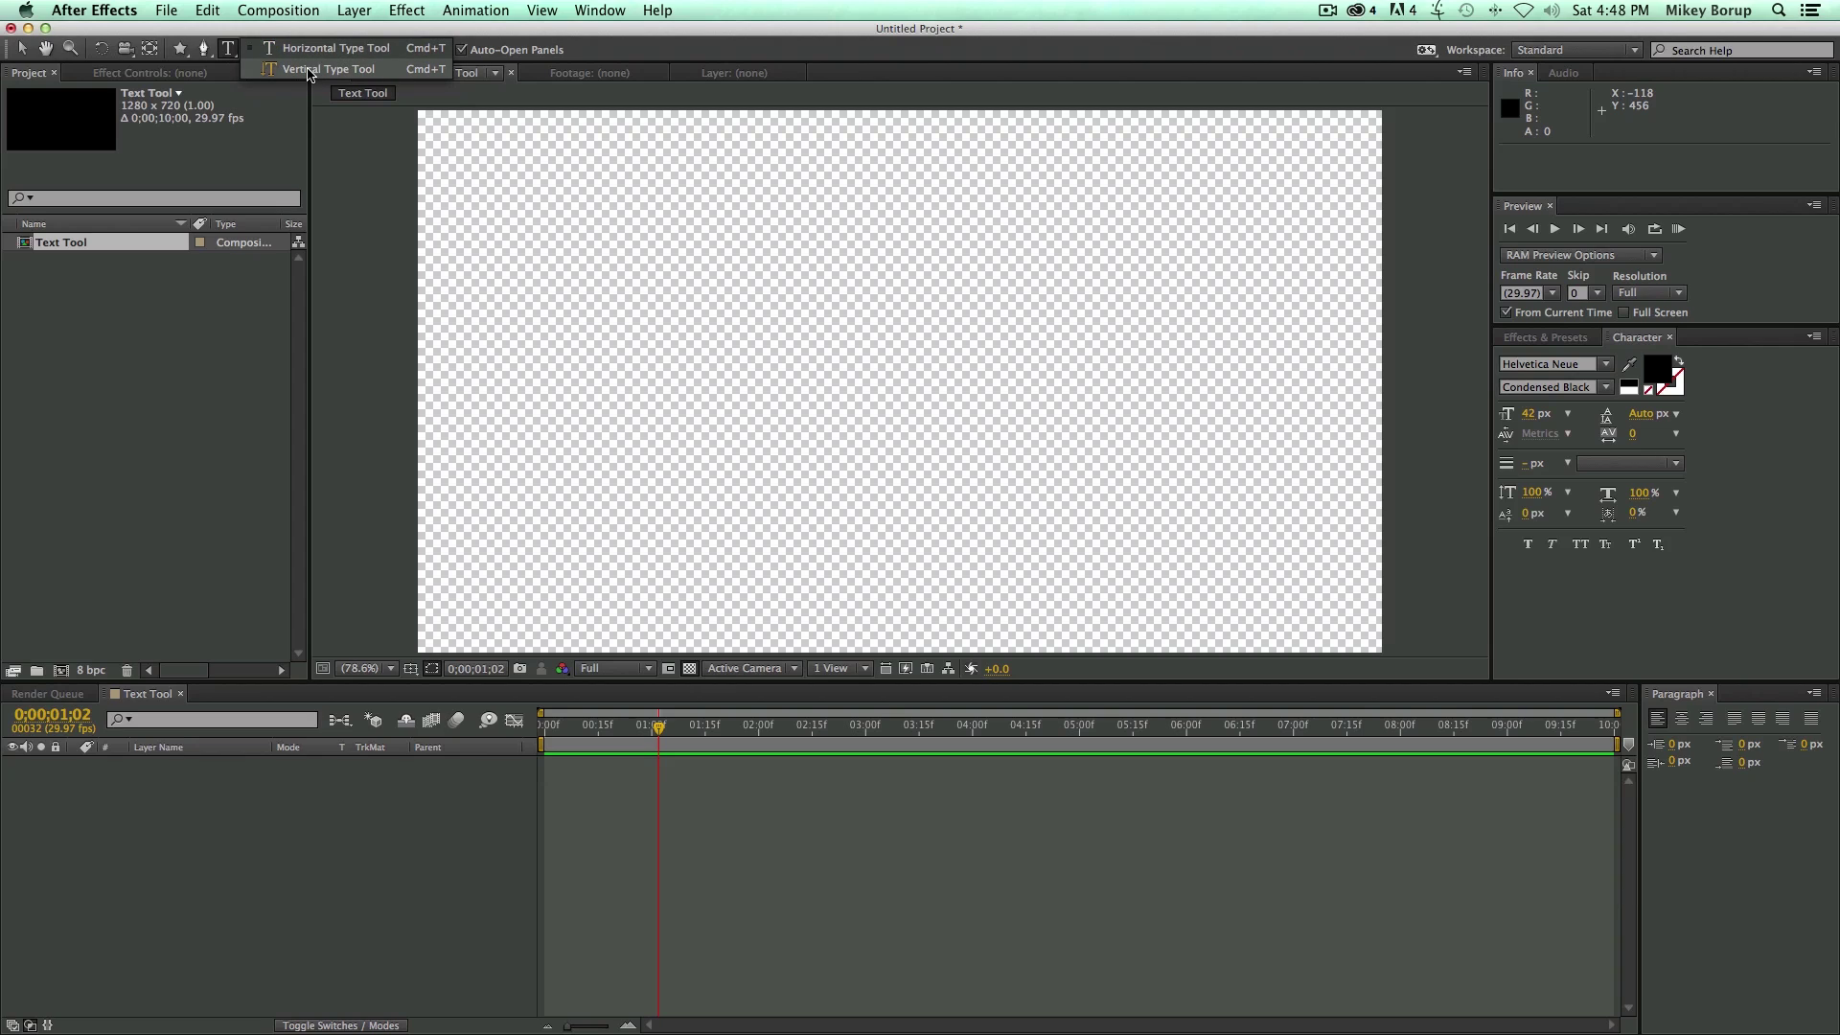
pyautogui.click(227, 55)
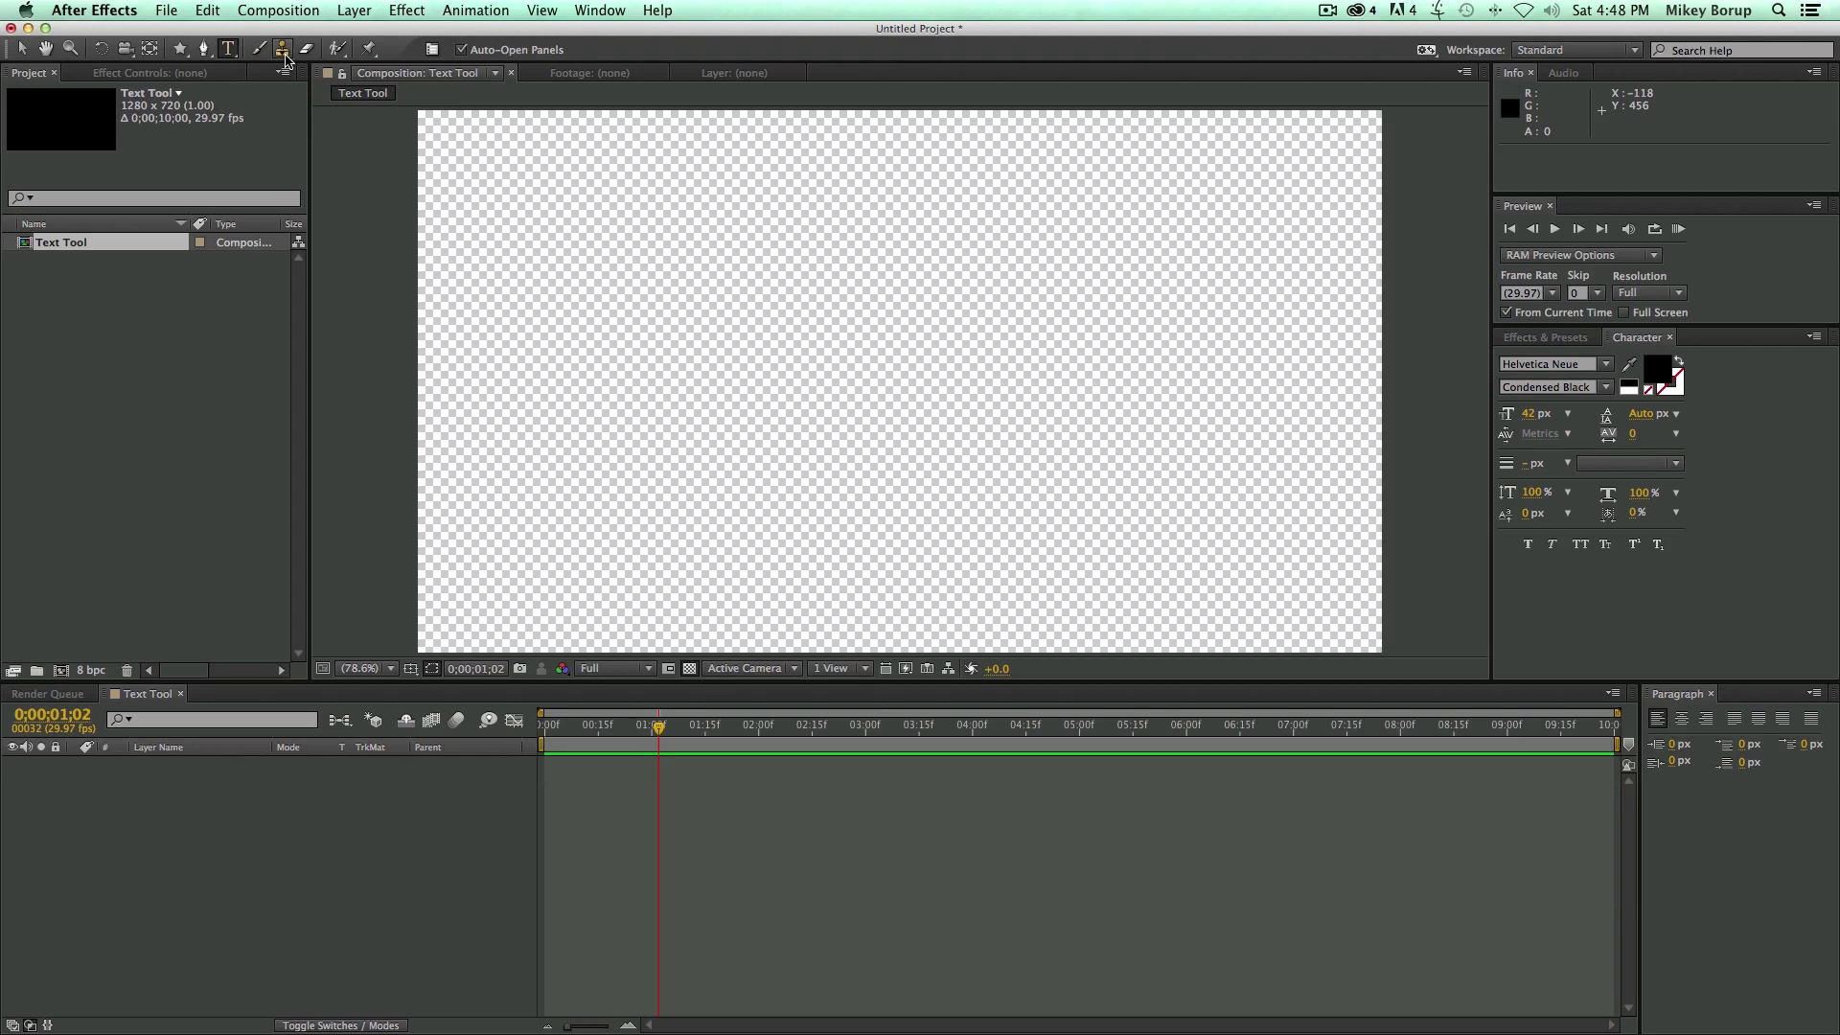
pyautogui.click(581, 341)
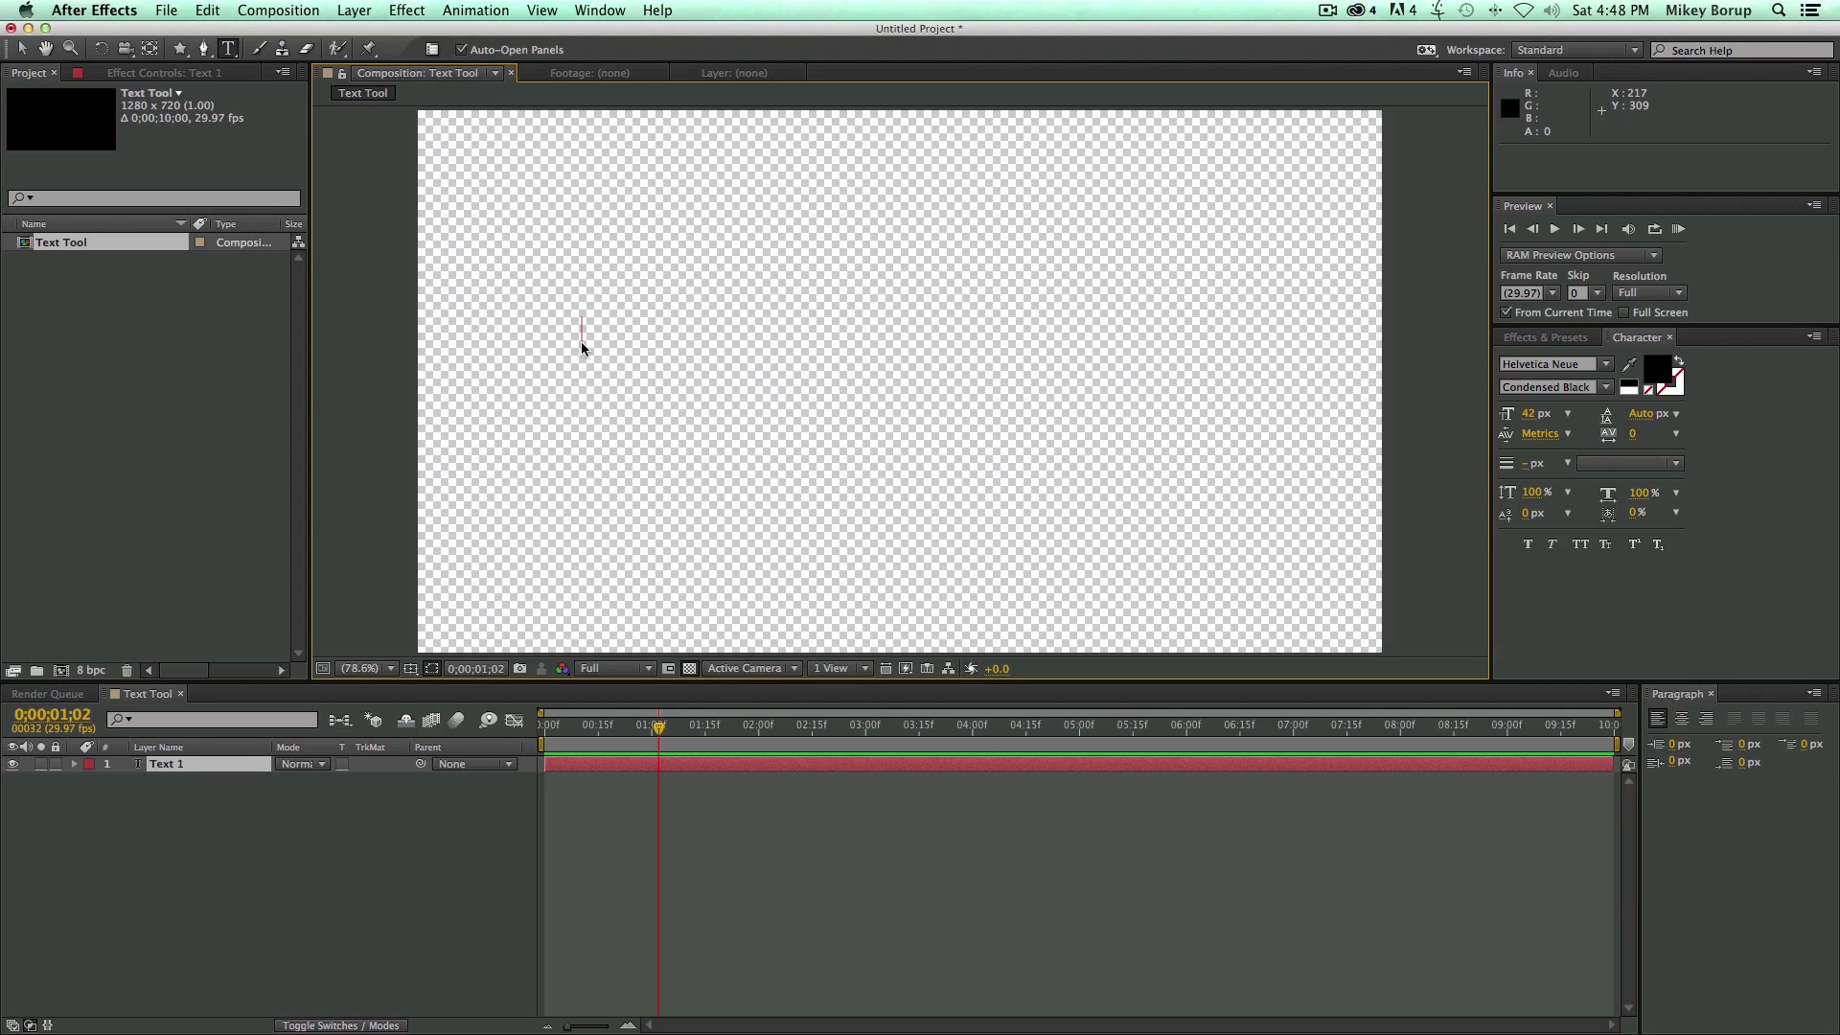
pyautogui.write('TYPING IS FUN AND ')
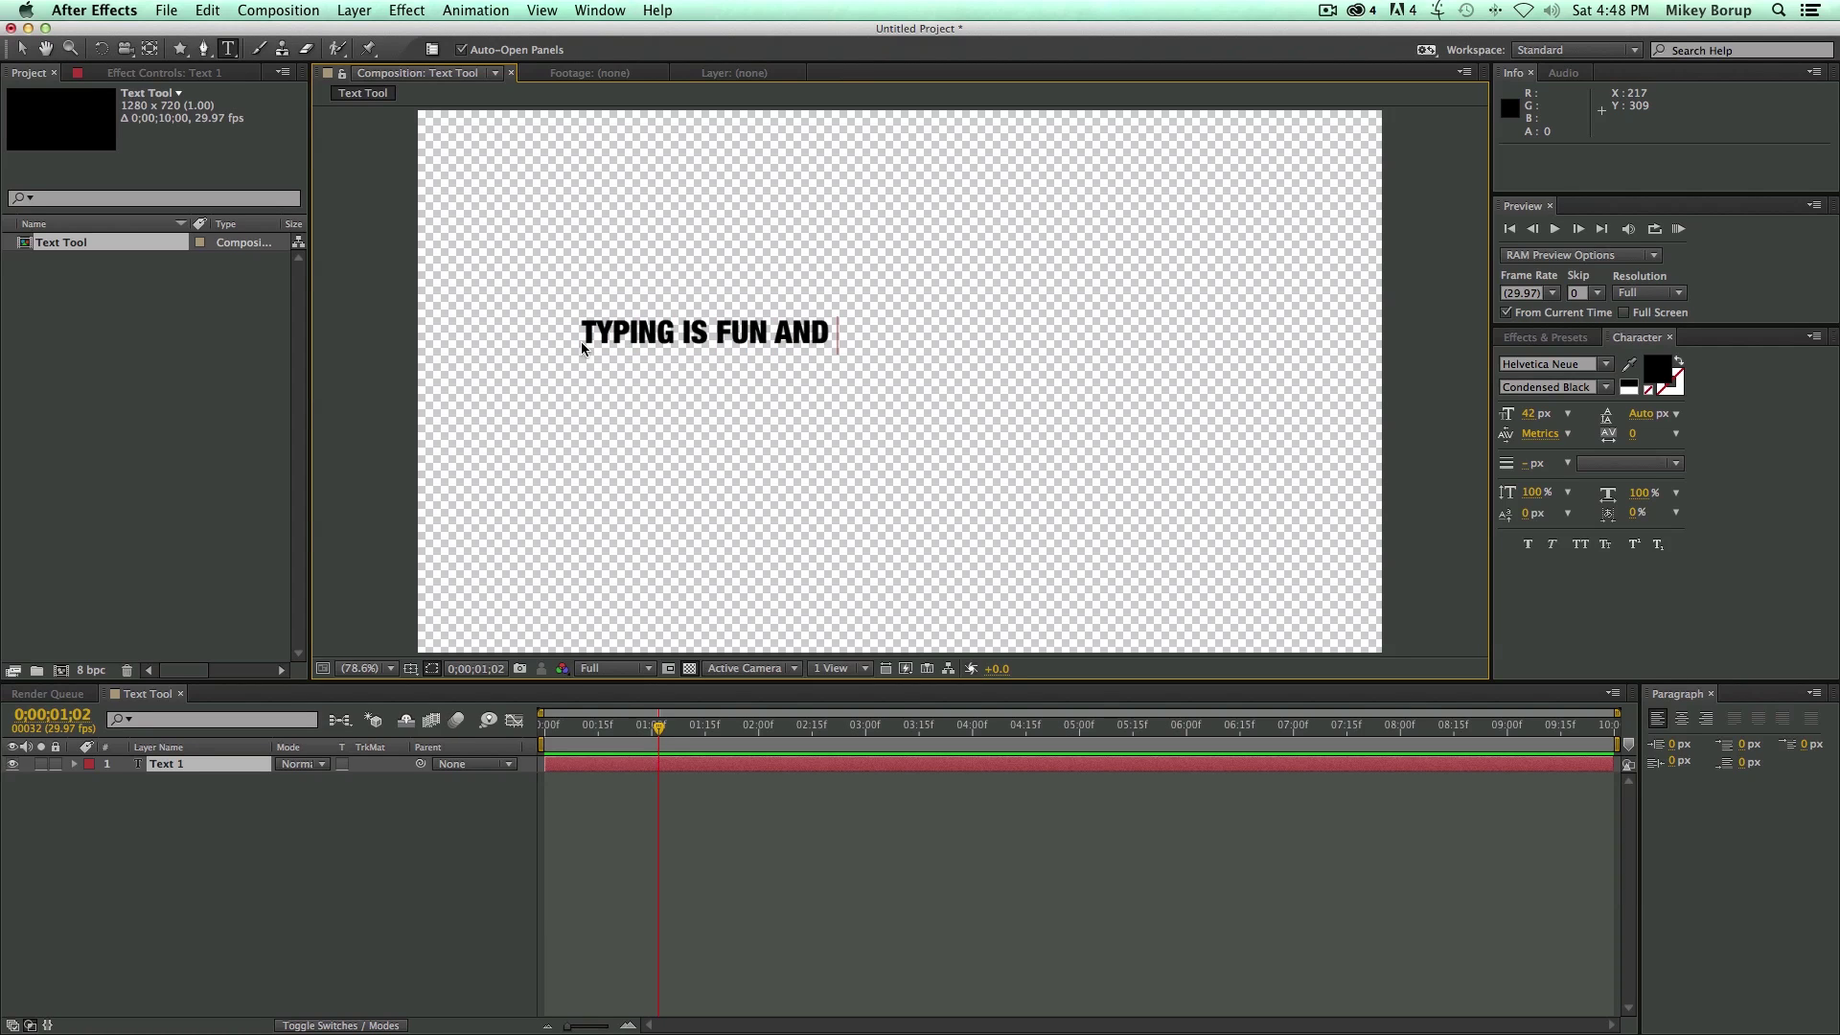
pyautogui.write('SO IS AFTER EFFECTS')
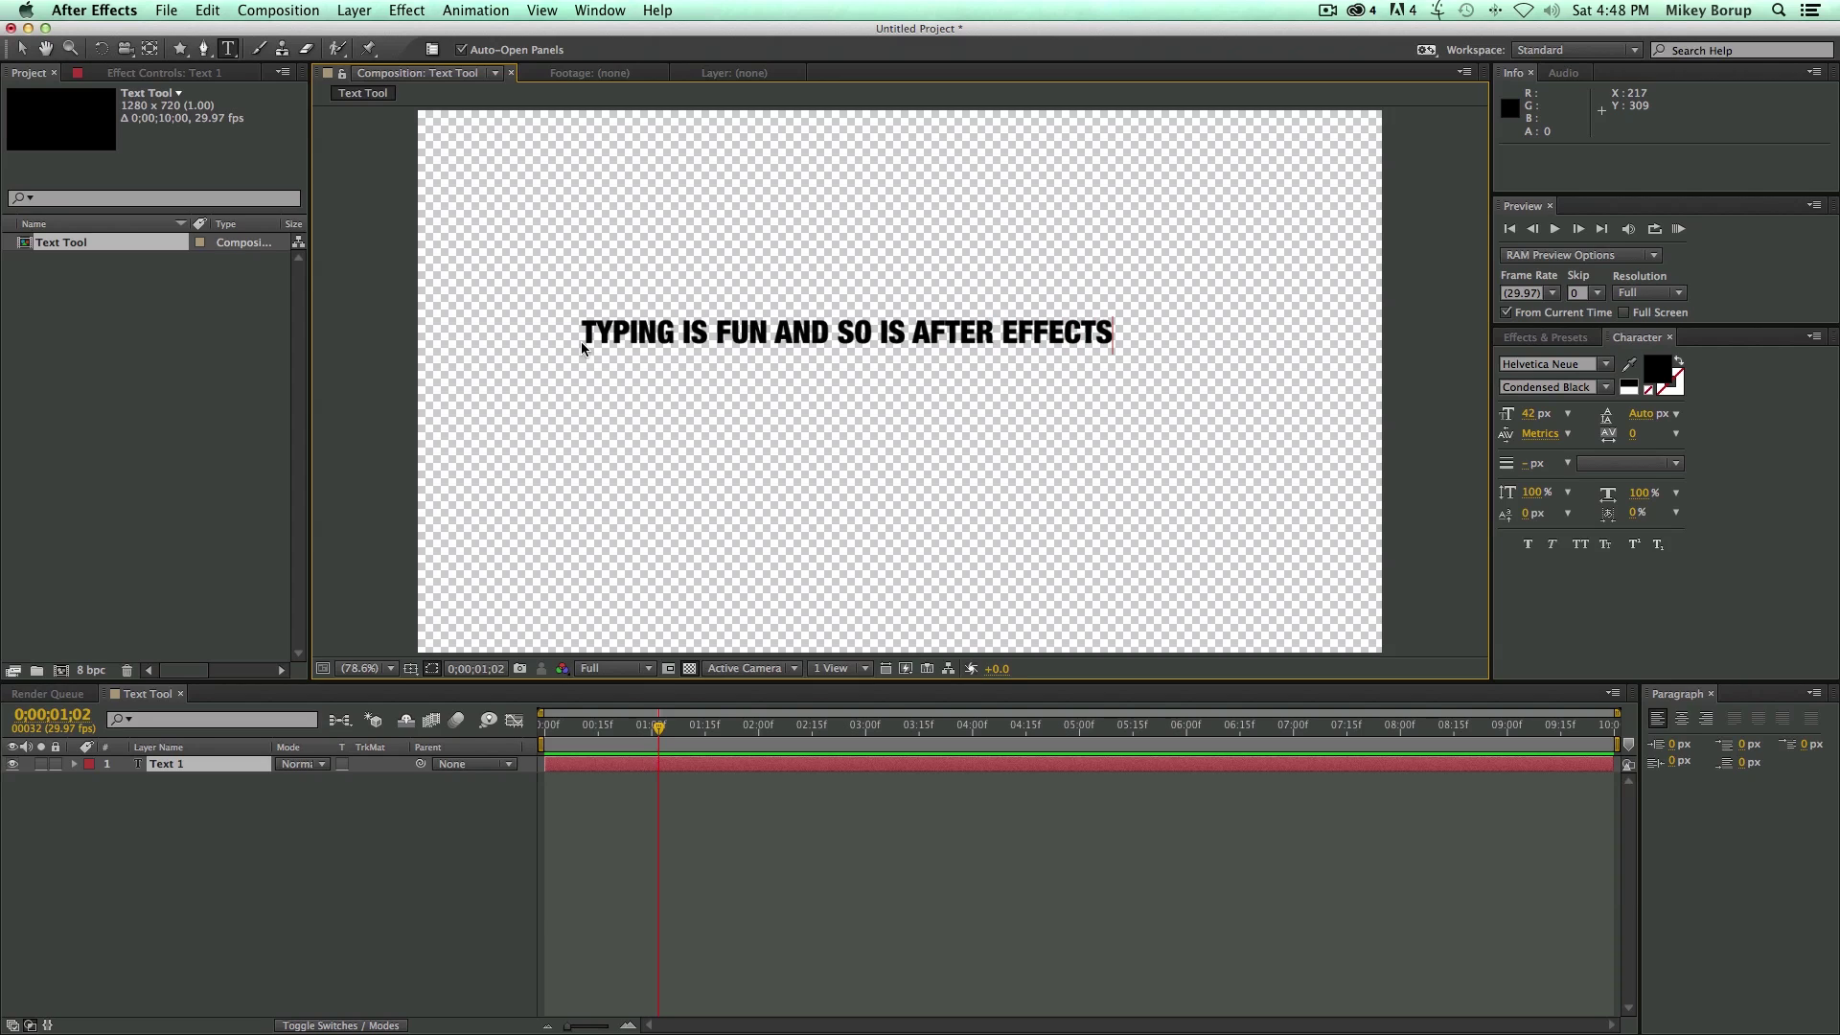
pyautogui.press('BackSpace')
pyautogui.press('BackSpace')
pyautogui.press('BackSpace')
pyautogui.press('BackSpace')
pyautogui.press('BackSpace')
pyautogui.press('BackSpace')
pyautogui.press('BackSpace')
pyautogui.press('BackSpace')
pyautogui.press('BackSpace')
pyautogui.press('BackSpace')
pyautogui.press('BackSpace')
pyautogui.press('BackSpace')
pyautogui.press('BackSpace')
pyautogui.press('BackSpace')
pyautogui.press('BackSpace')
pyautogui.press('BackSpace')
pyautogui.press('BackSpace')
pyautogui.press('BackSpace')
pyautogui.press('BackSpace')
pyautogui.press('BackSpace')
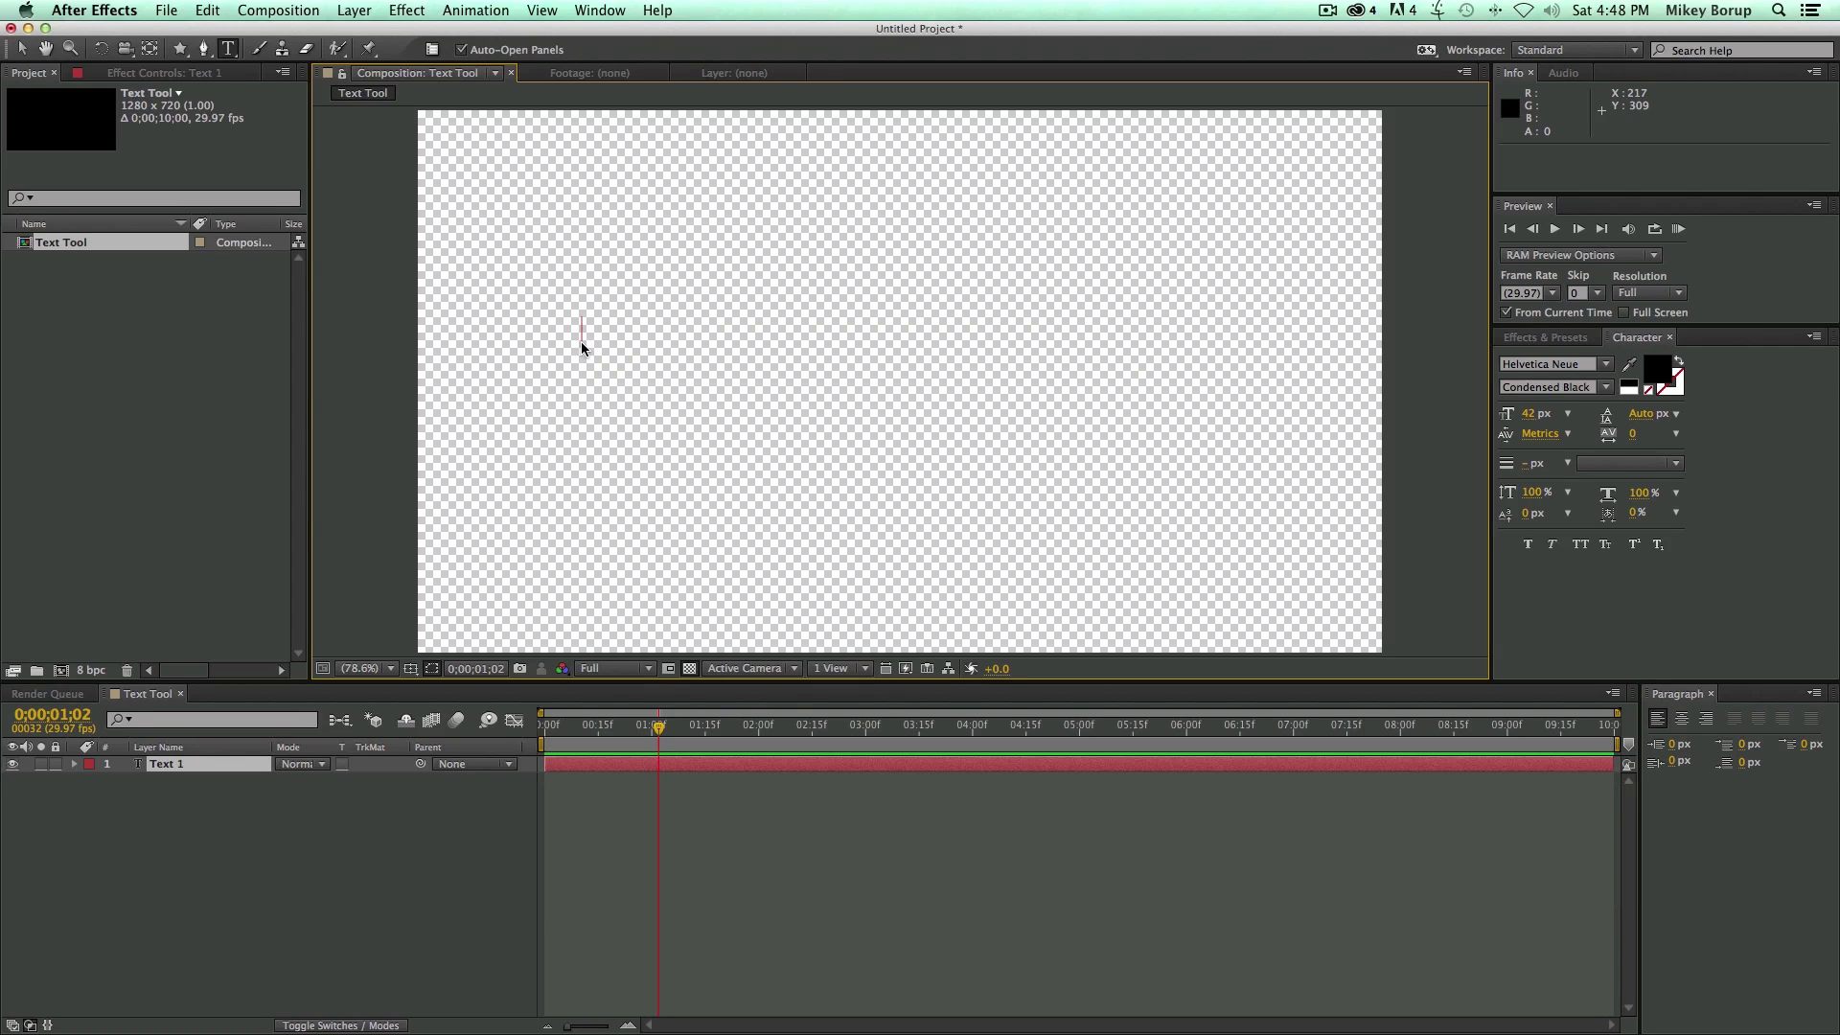
pyautogui.write('Typing is fun and s')
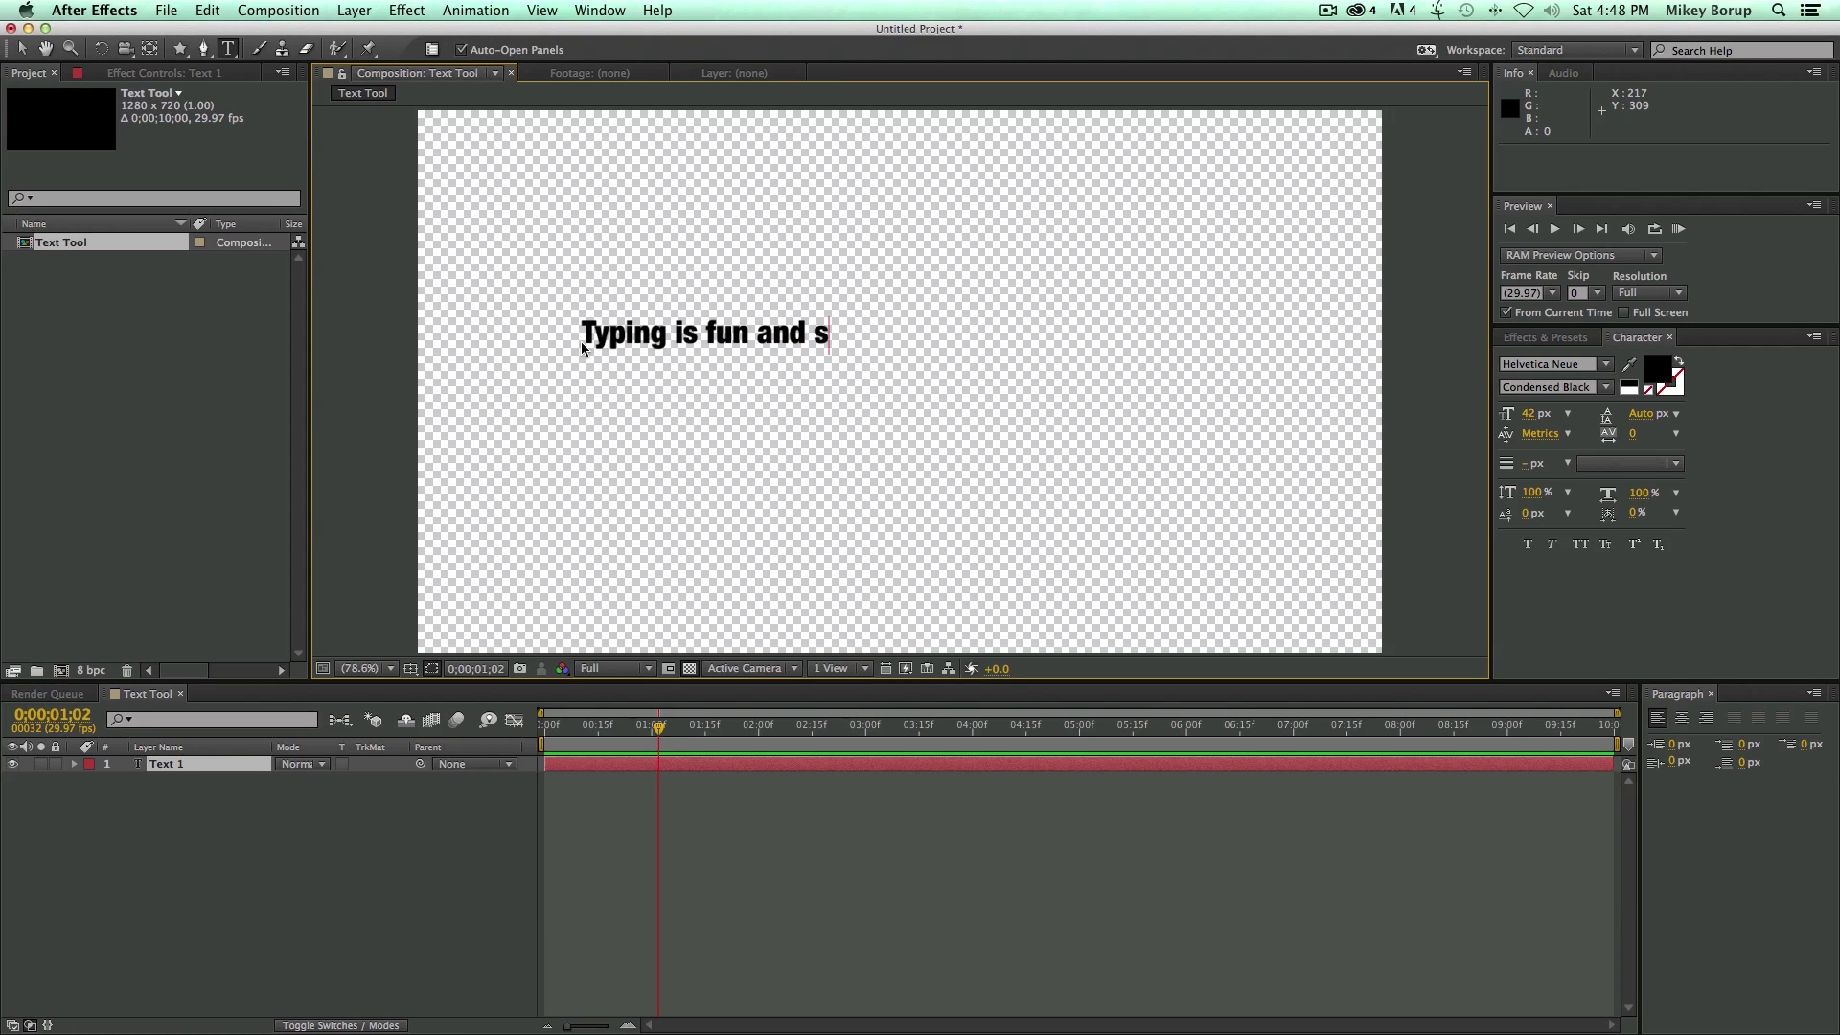
pyautogui.write('o is After ')
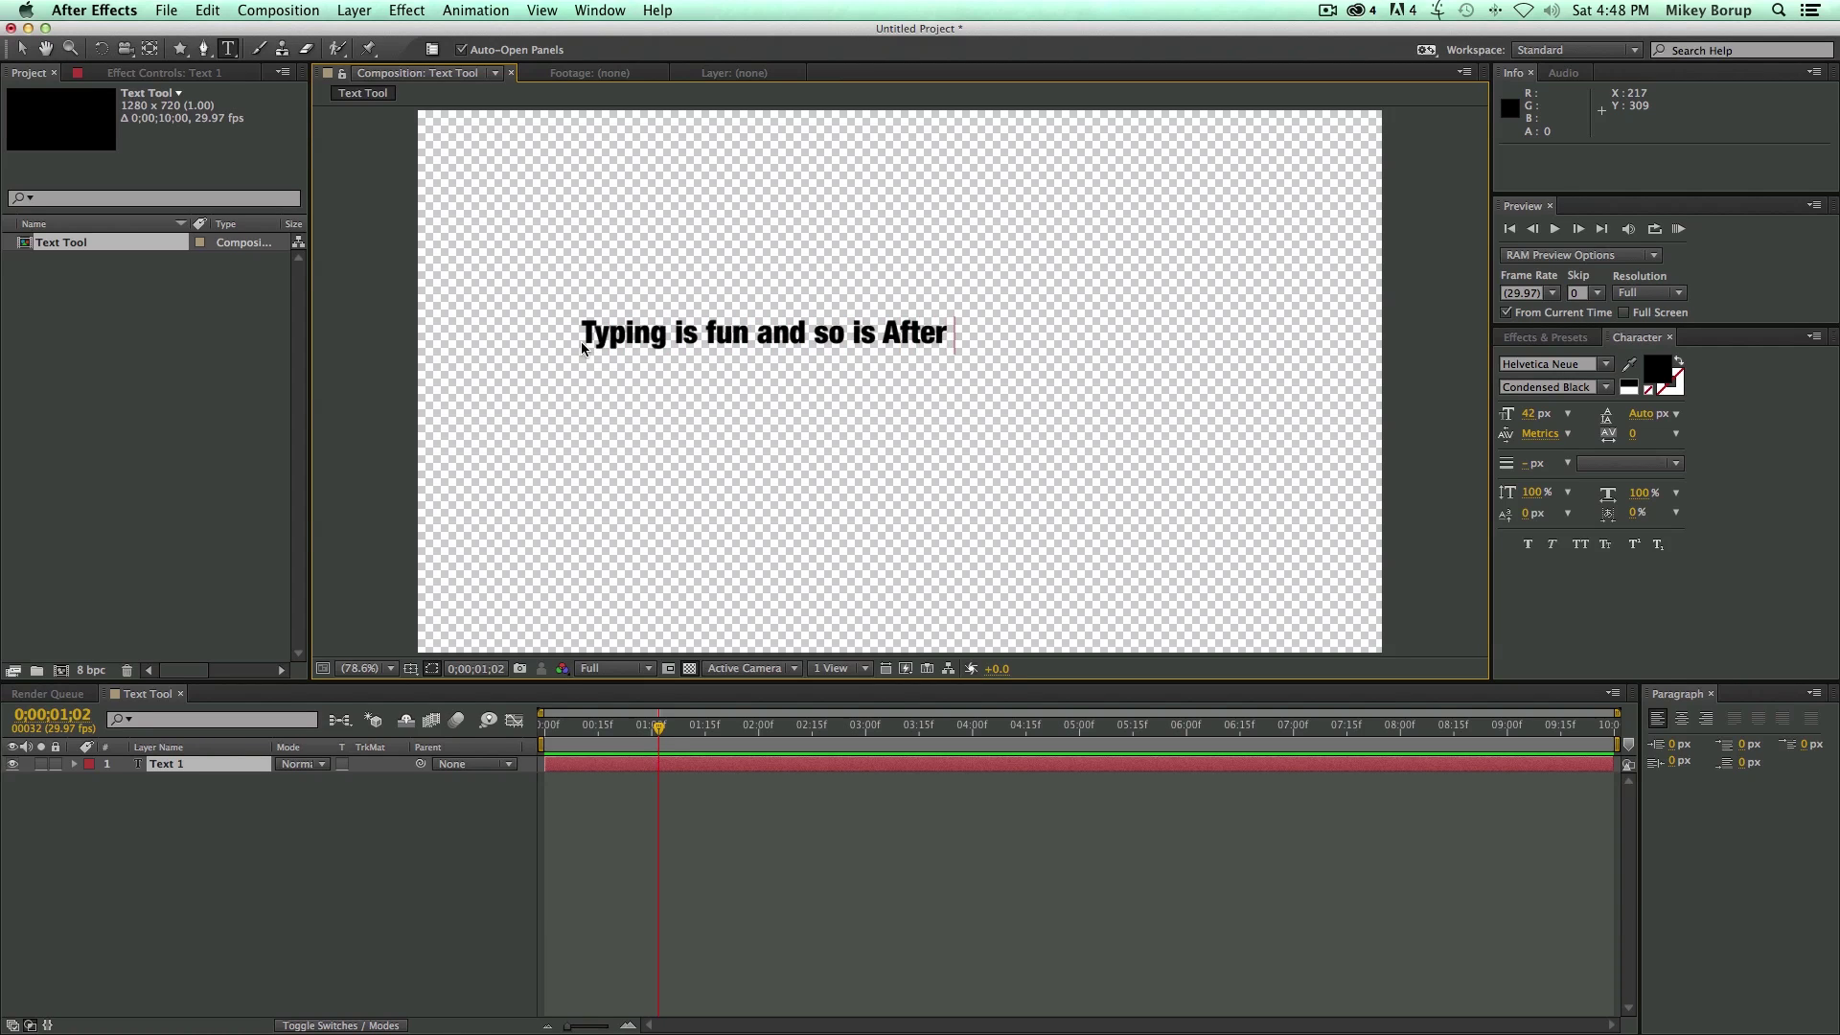
pyautogui.write('Effects')
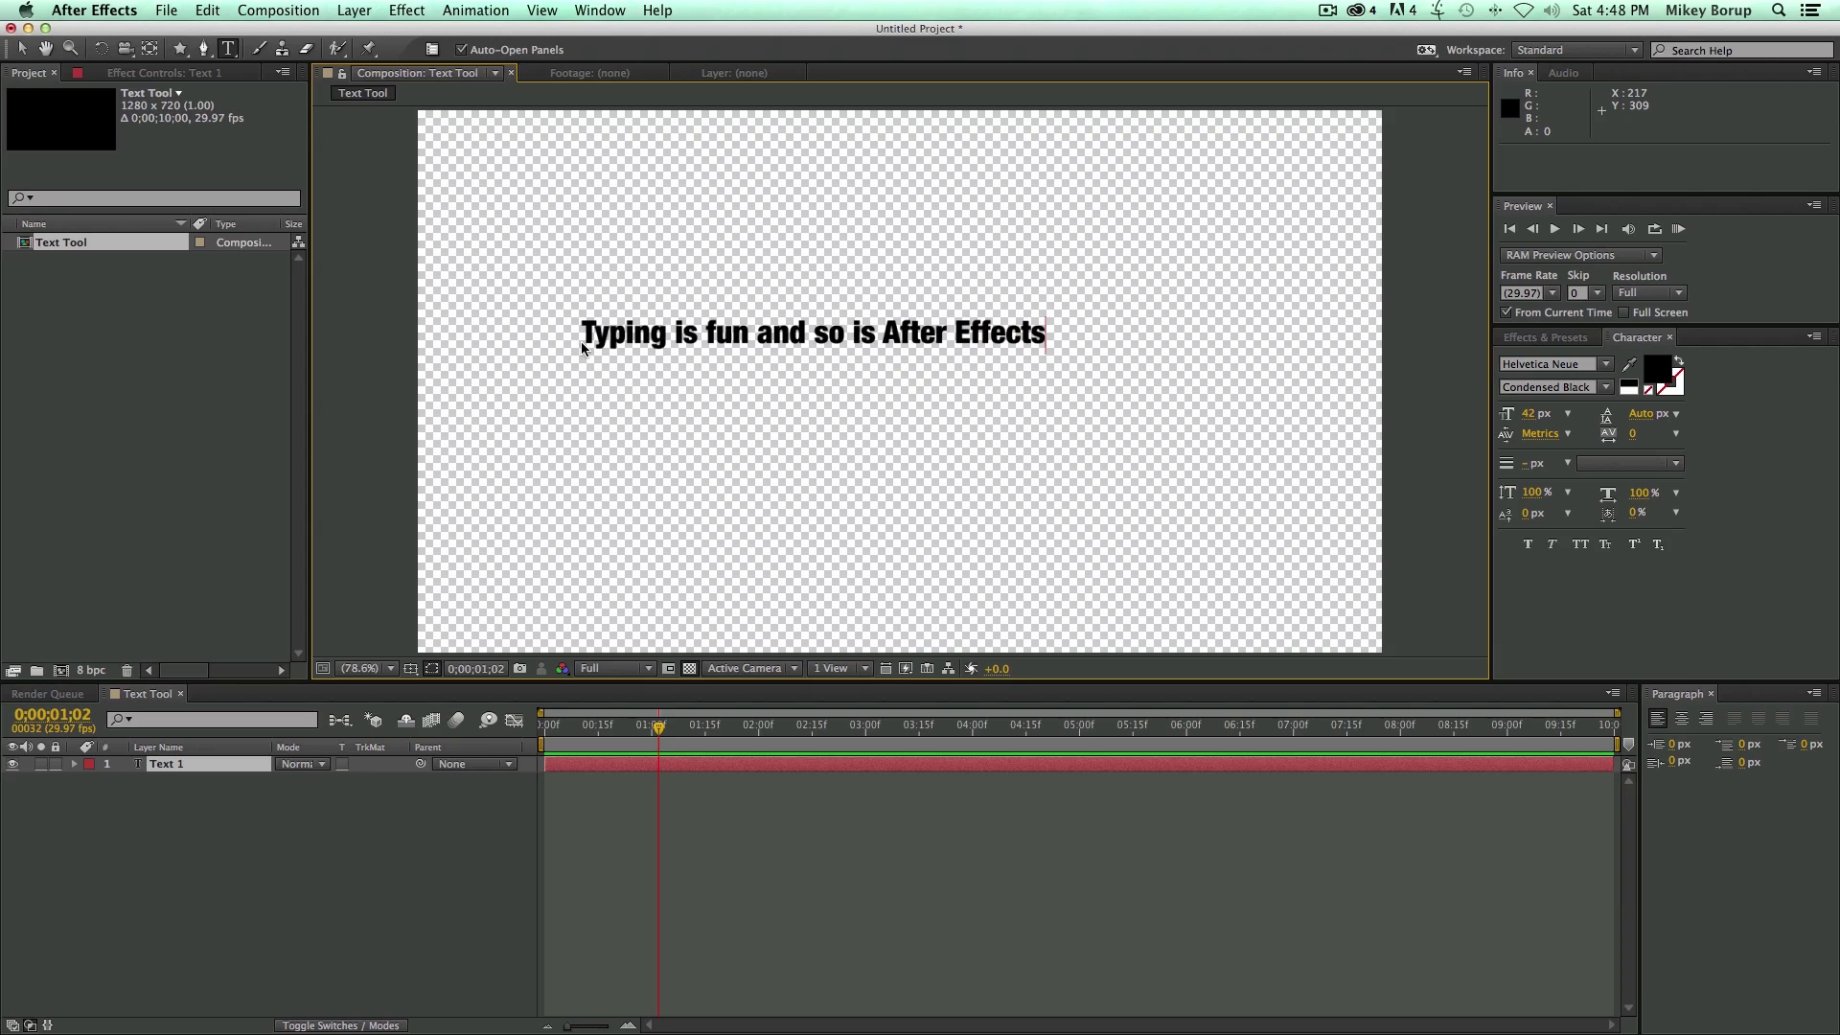
# Try All Caps, Faux Bold, Small Caps, Superscript and Subscript on the text, turning each back off
pyautogui.click(21, 48)
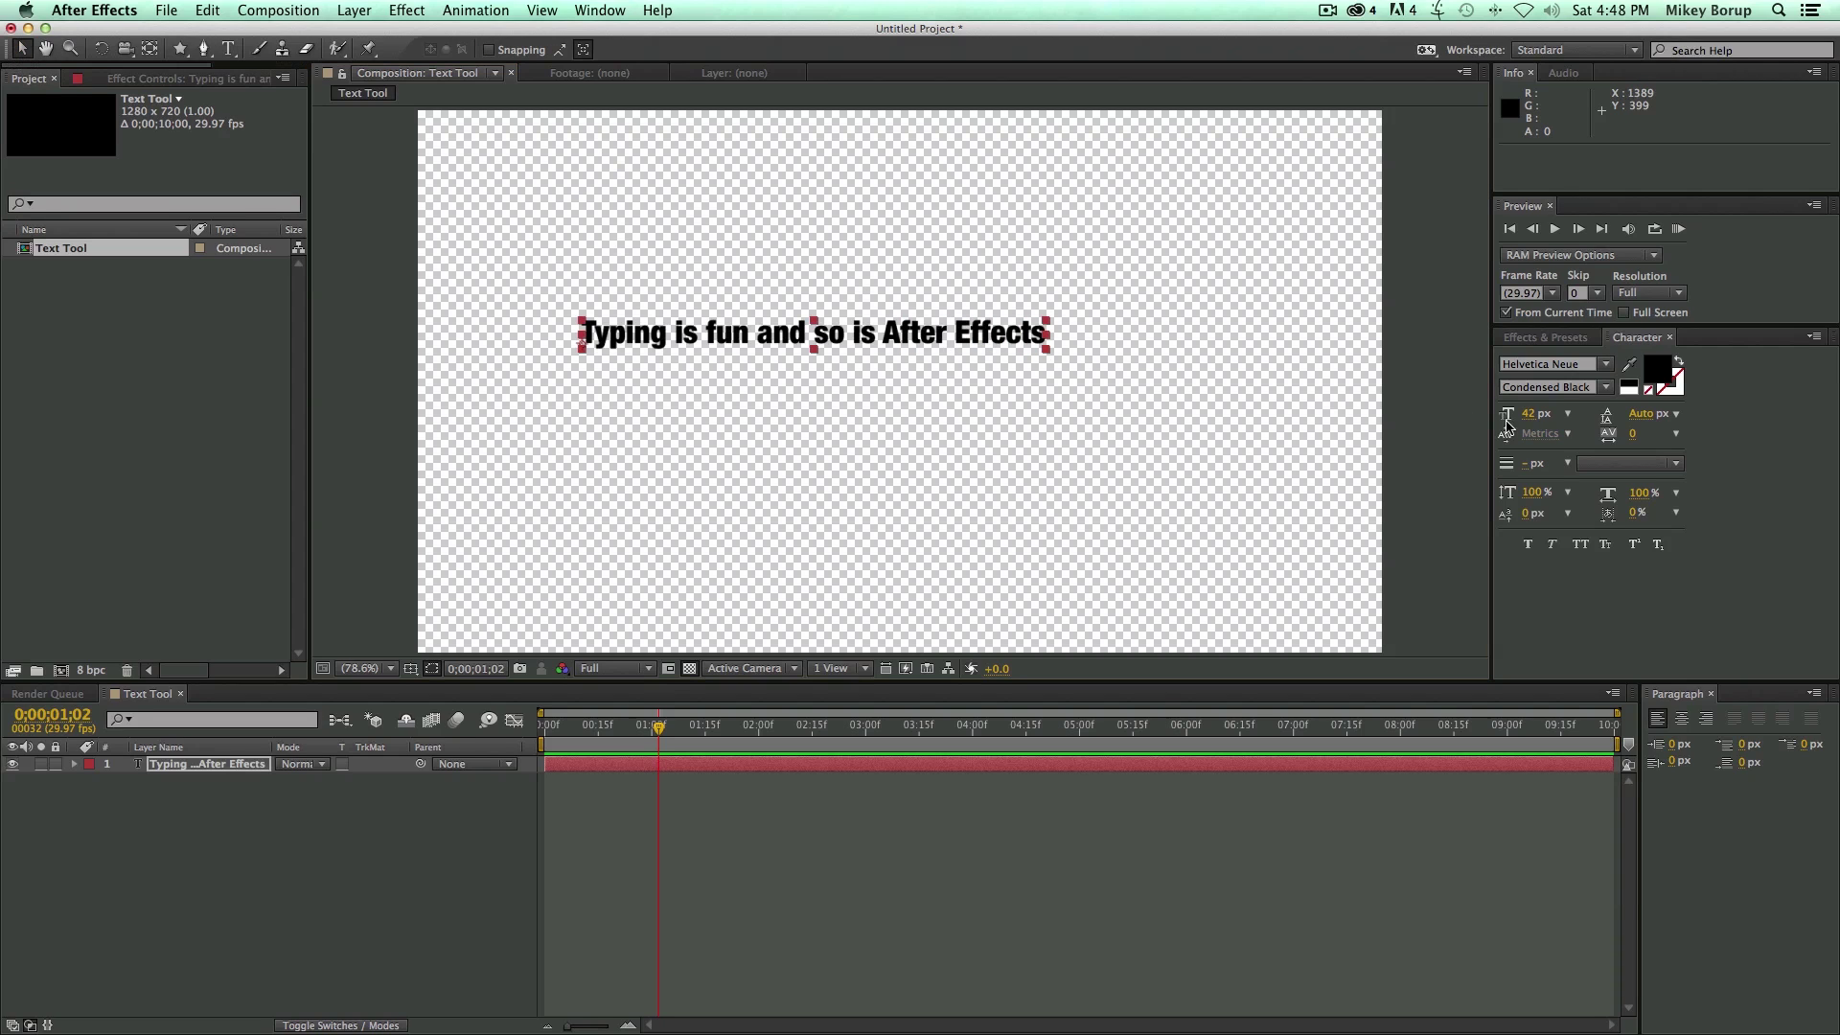
pyautogui.click(1581, 546)
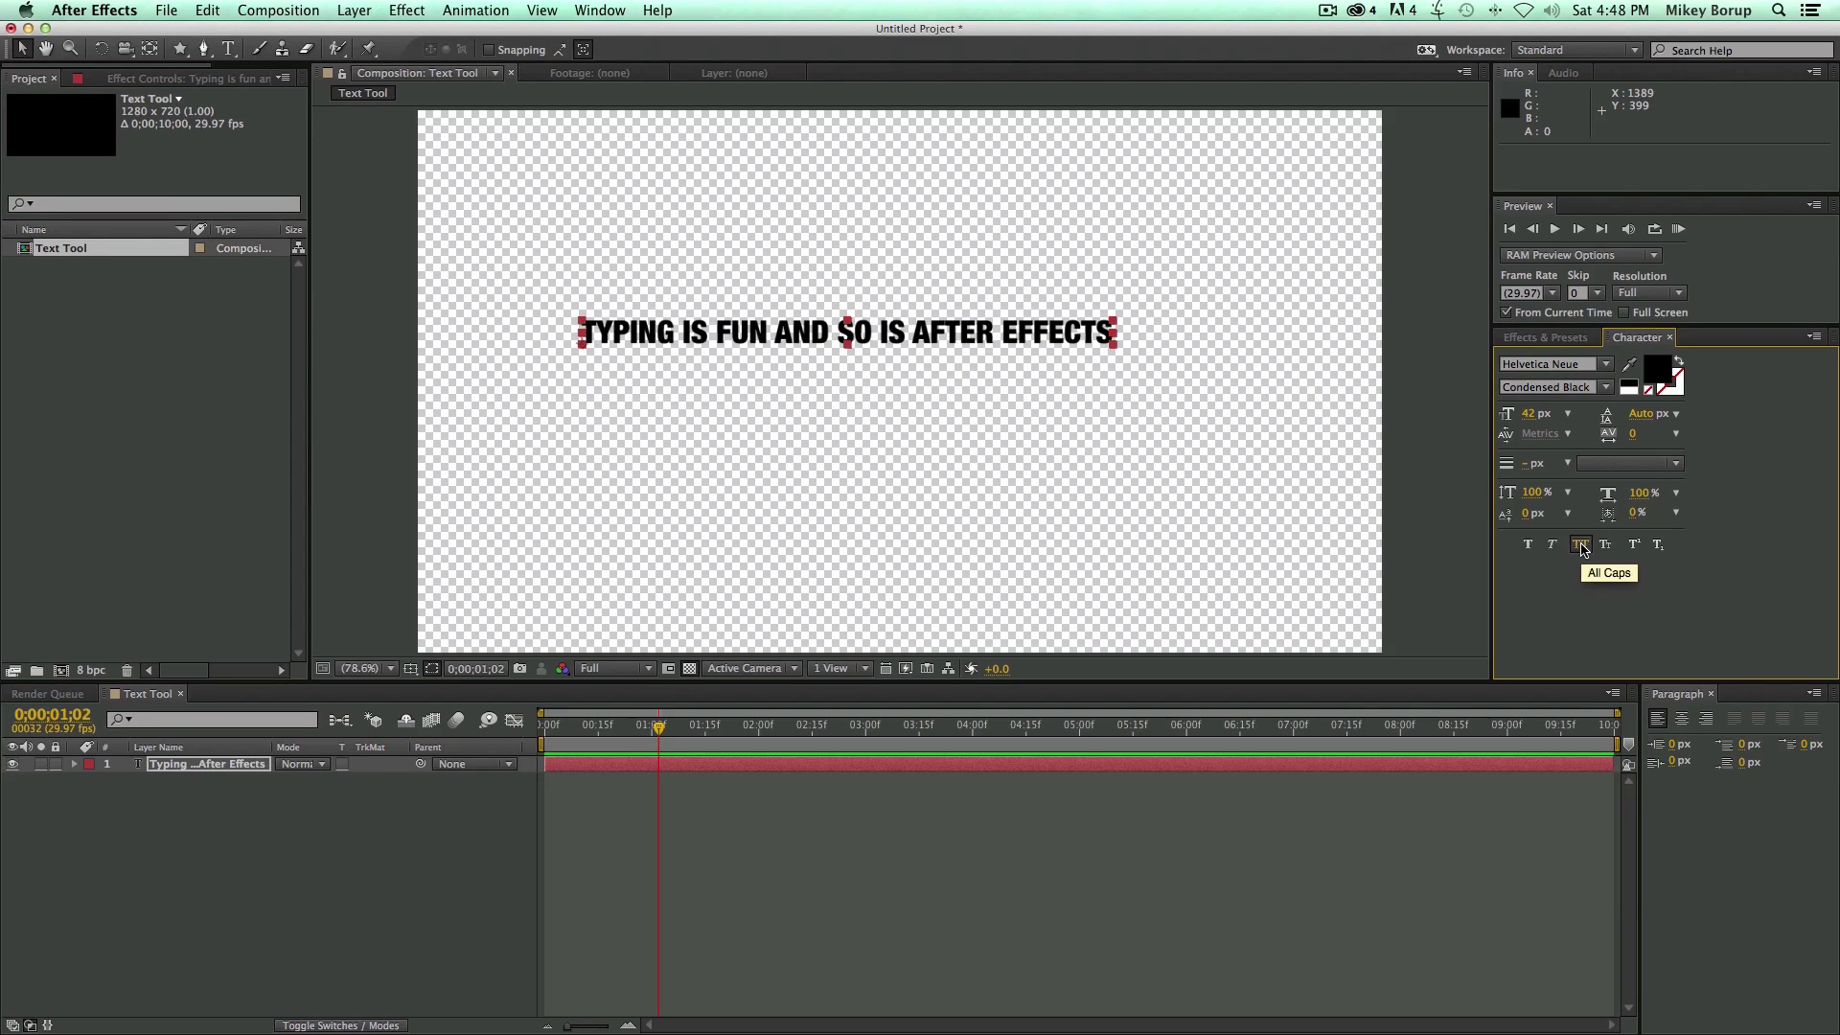
pyautogui.click(1580, 546)
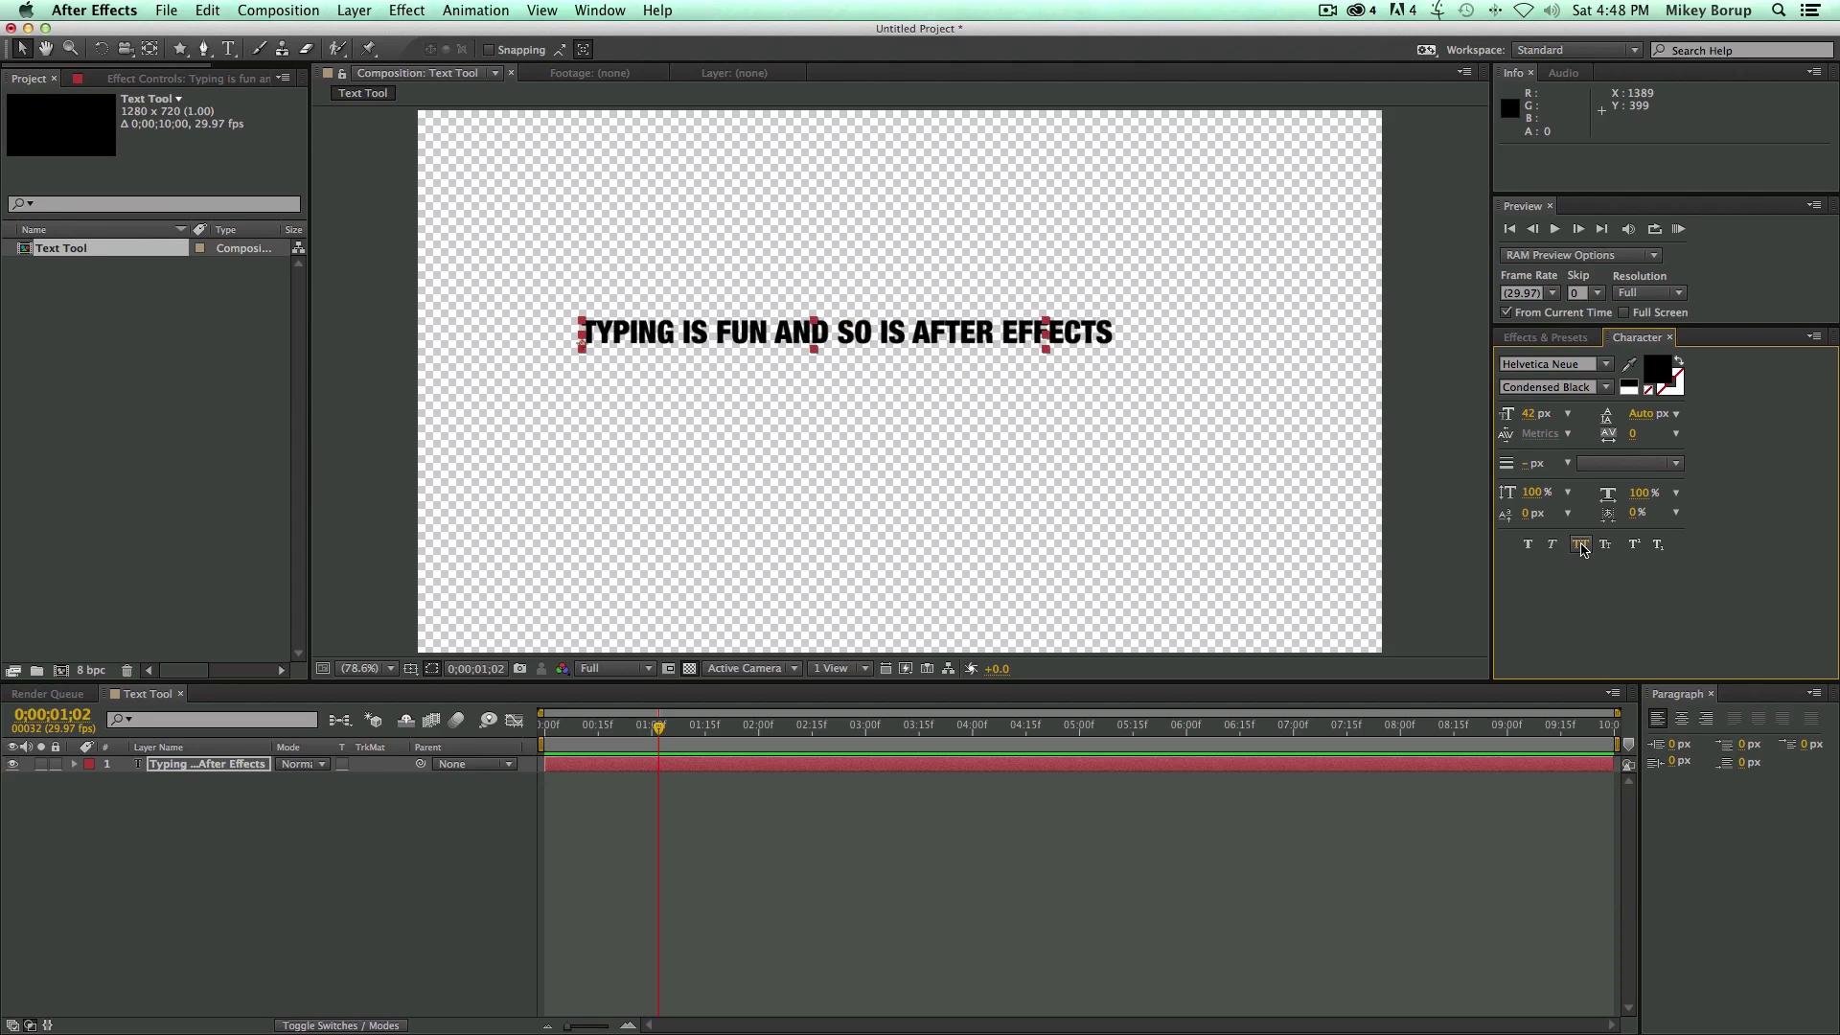
pyautogui.click(1529, 546)
pyautogui.click(1529, 546)
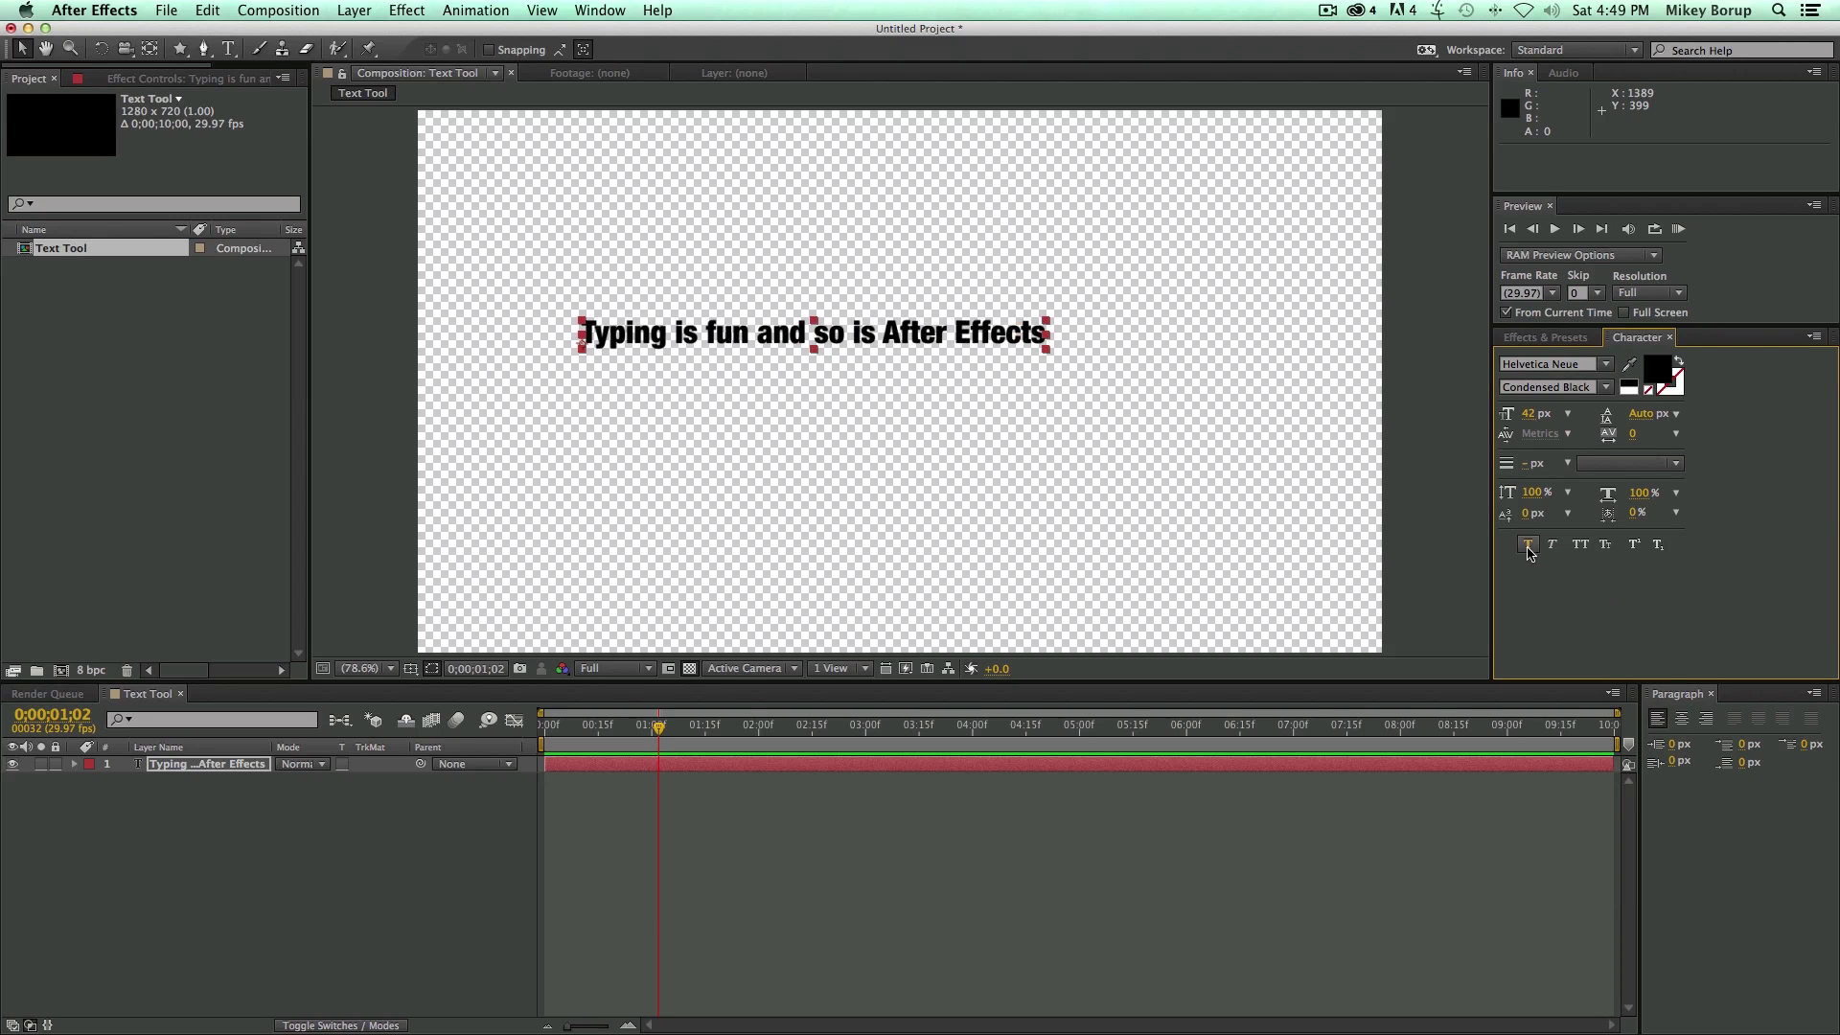
pyautogui.click(1605, 546)
pyautogui.click(1605, 545)
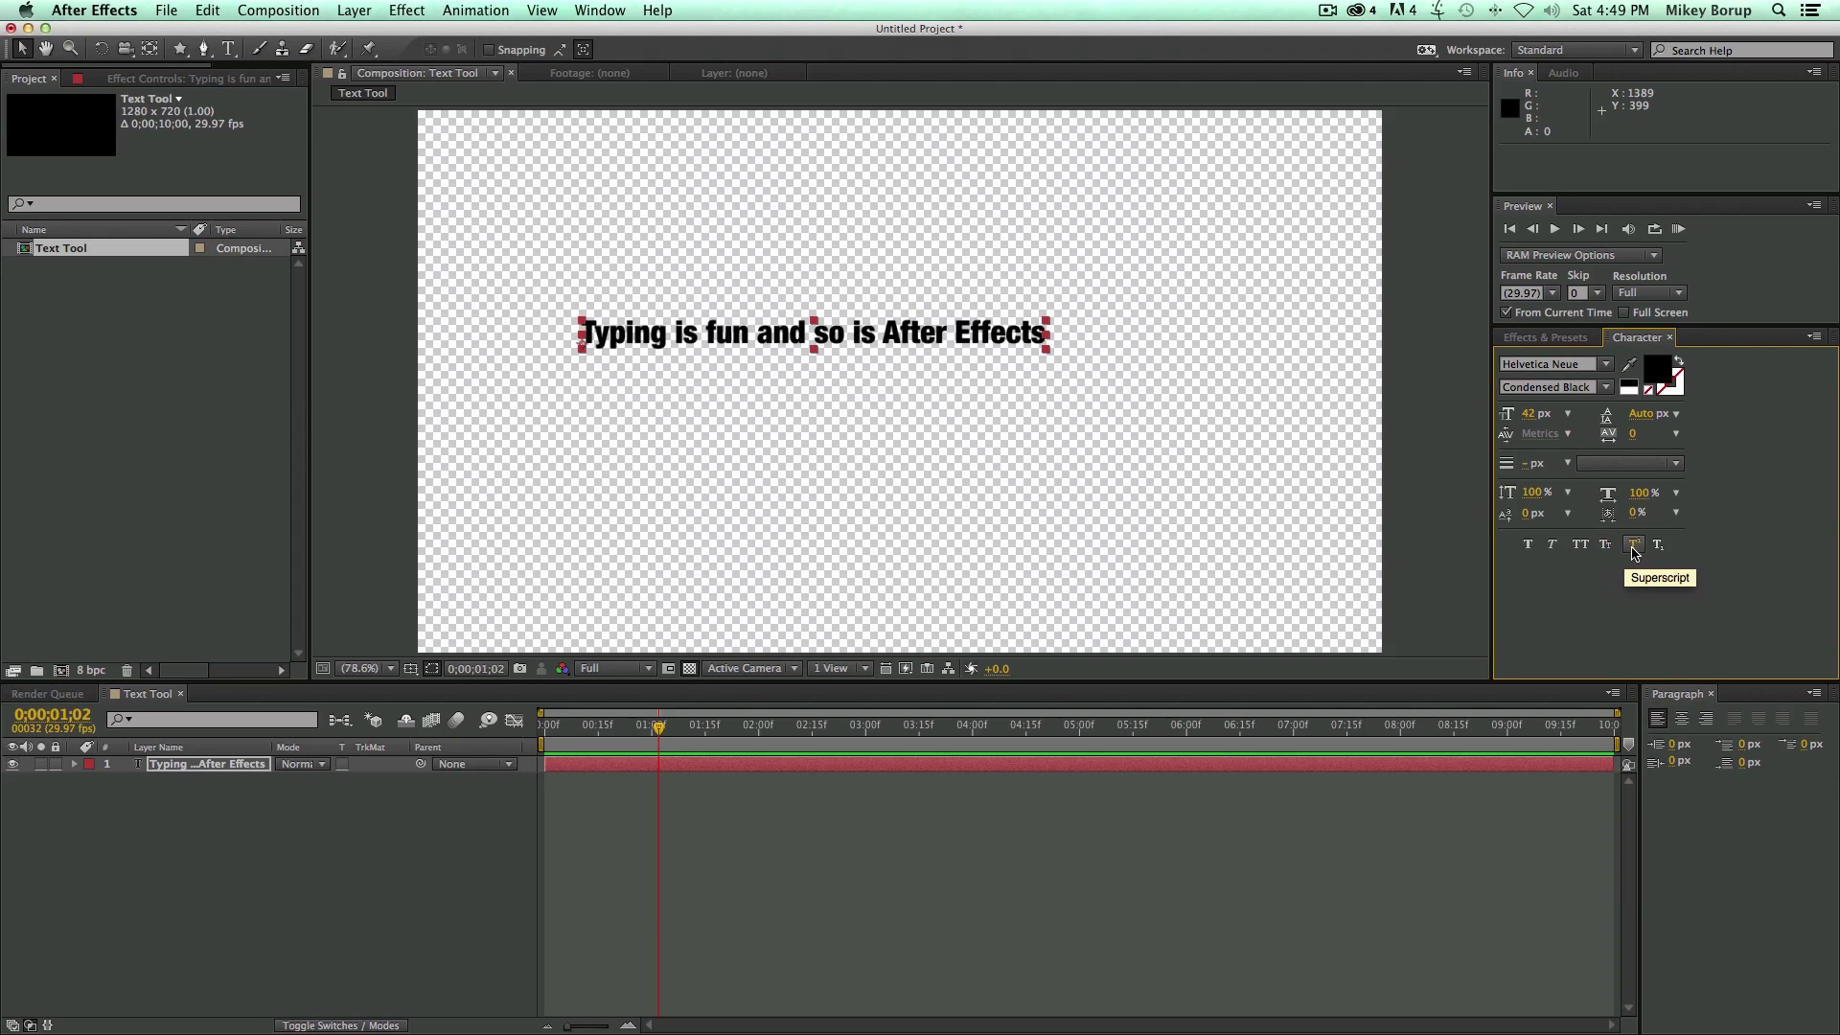
pyautogui.click(1635, 546)
pyautogui.click(1635, 546)
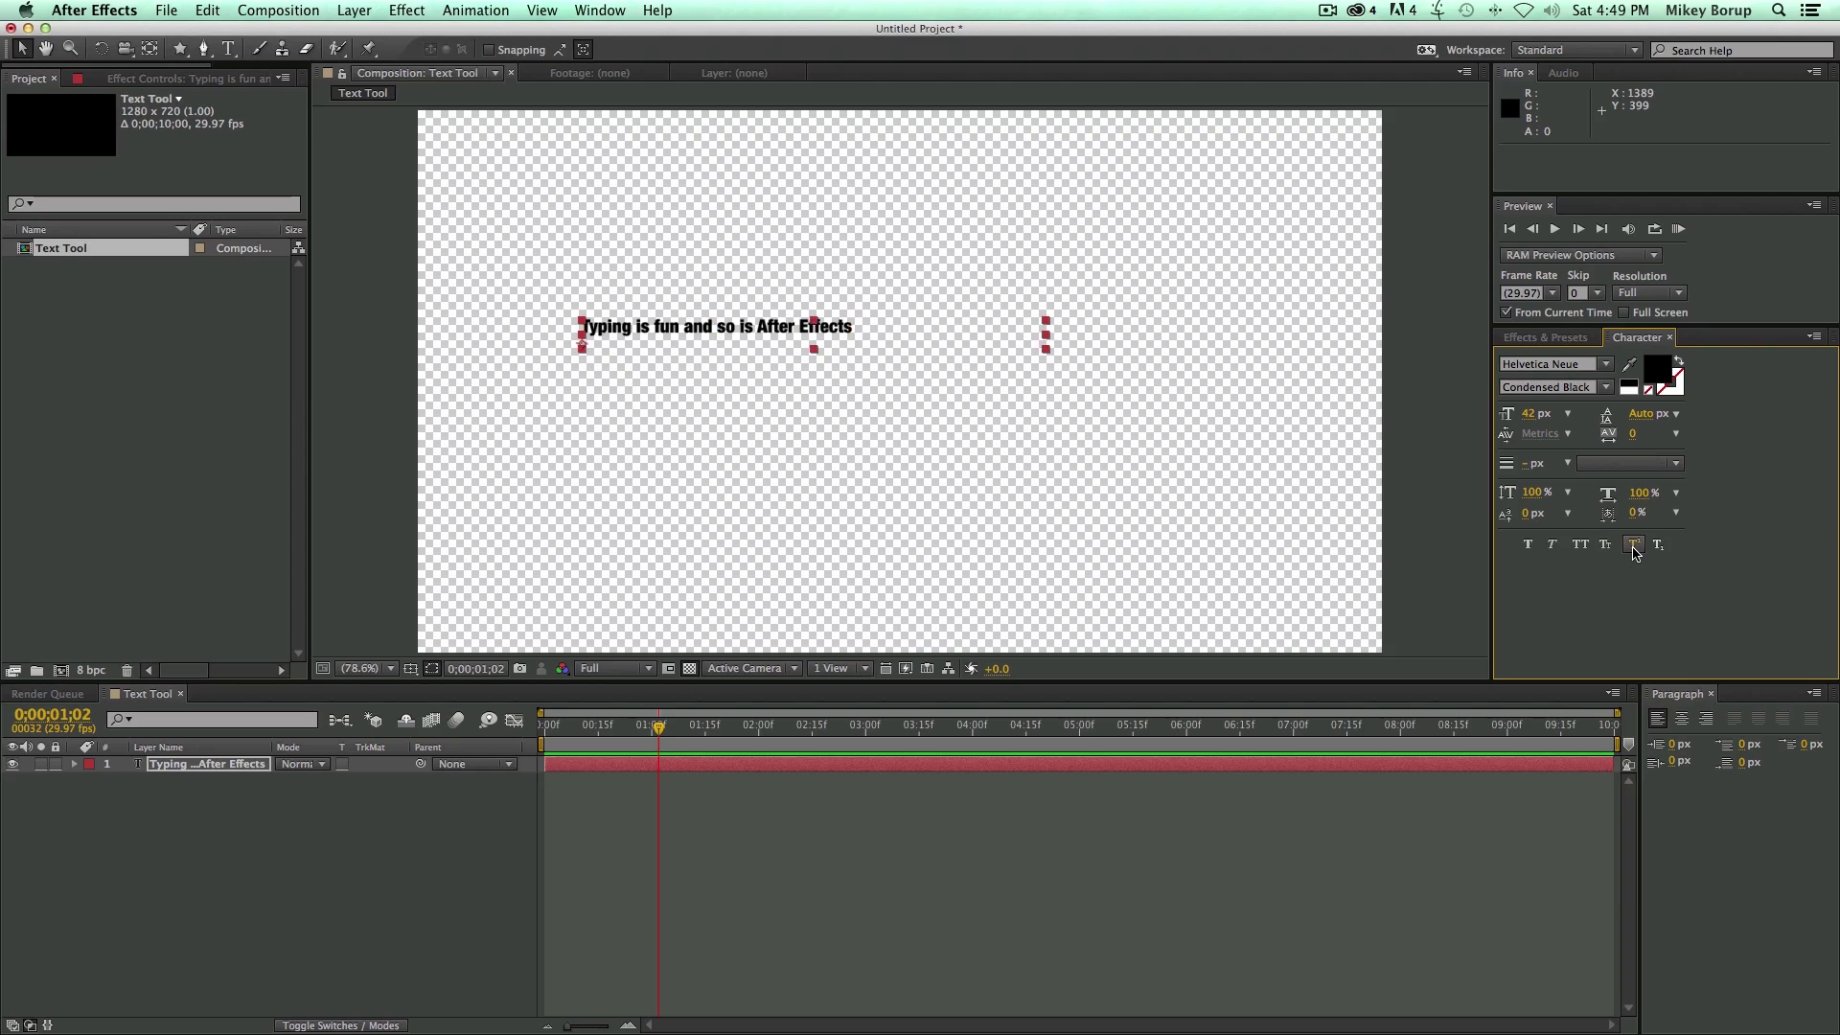
pyautogui.click(1657, 546)
pyautogui.click(1658, 546)
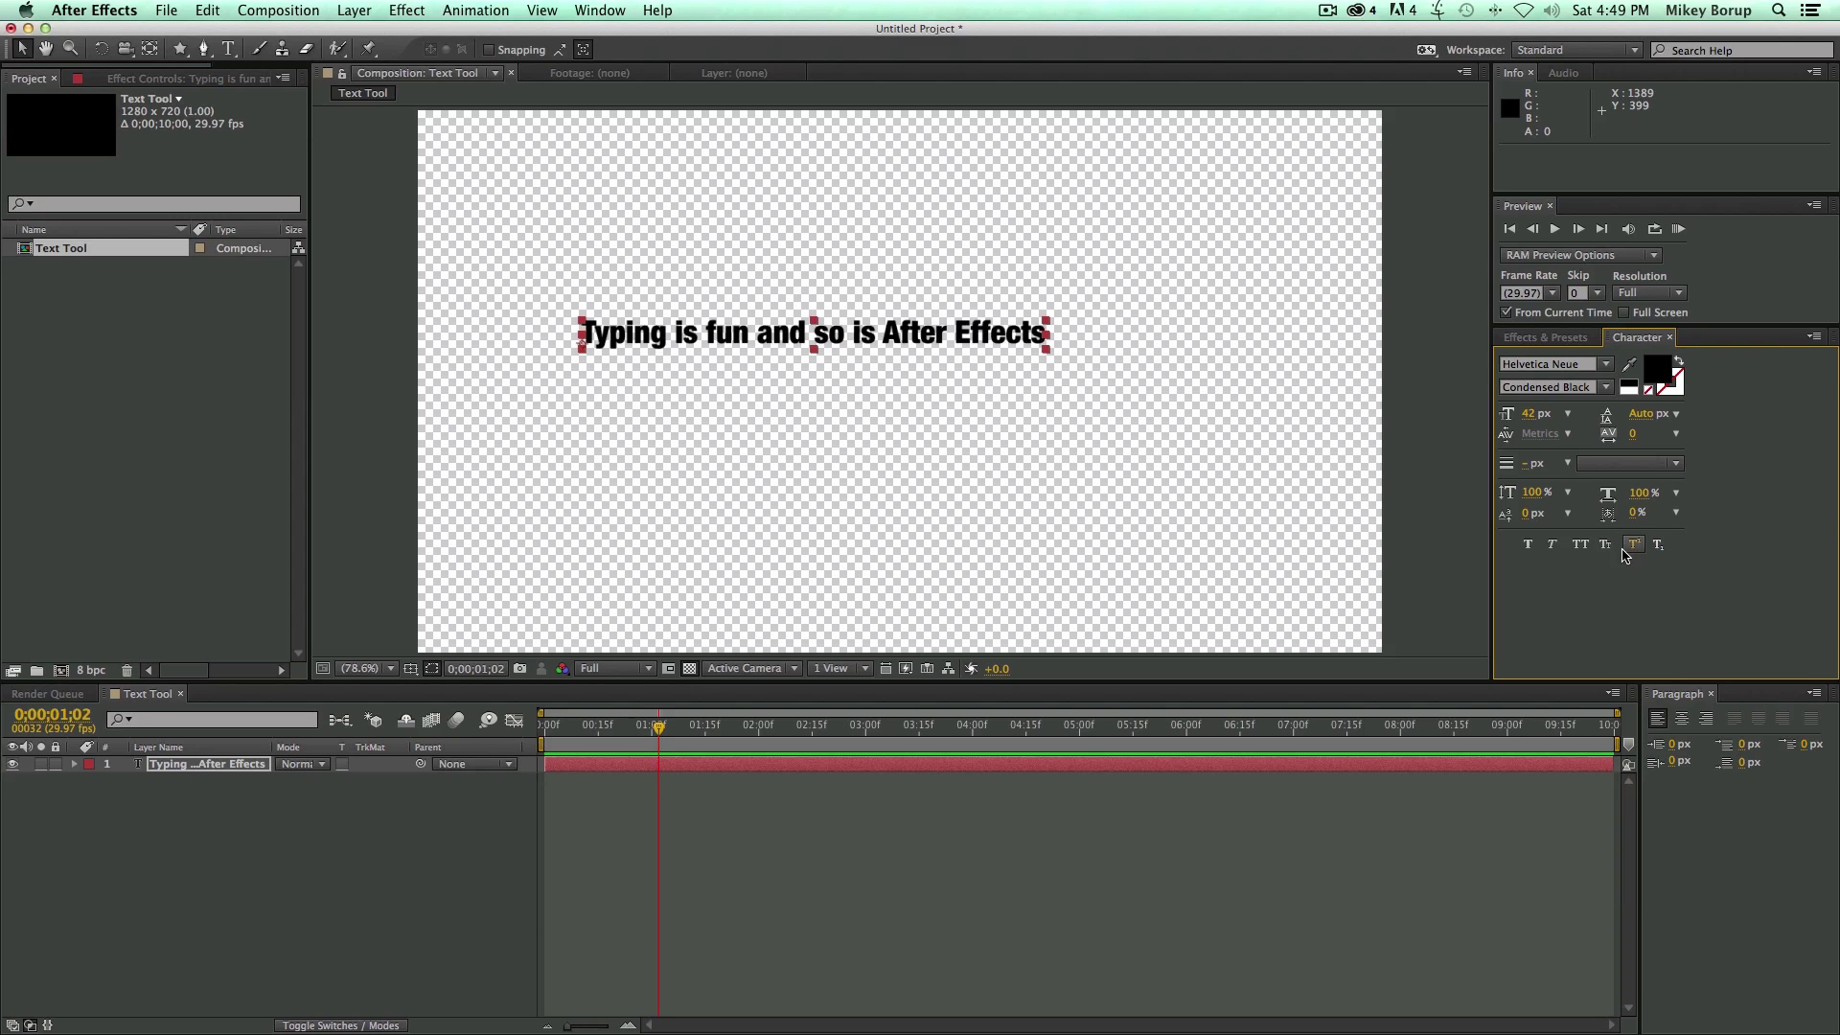
# Try and remove italics, then scale the text to about 166% and move it toward the centre
pyautogui.click(1553, 545)
pyautogui.click(1555, 544)
pyautogui.moveTo(1048, 319); pyautogui.dragTo(1358, 275)
pyautogui.moveTo(1205, 325); pyautogui.dragTo(1142, 355)
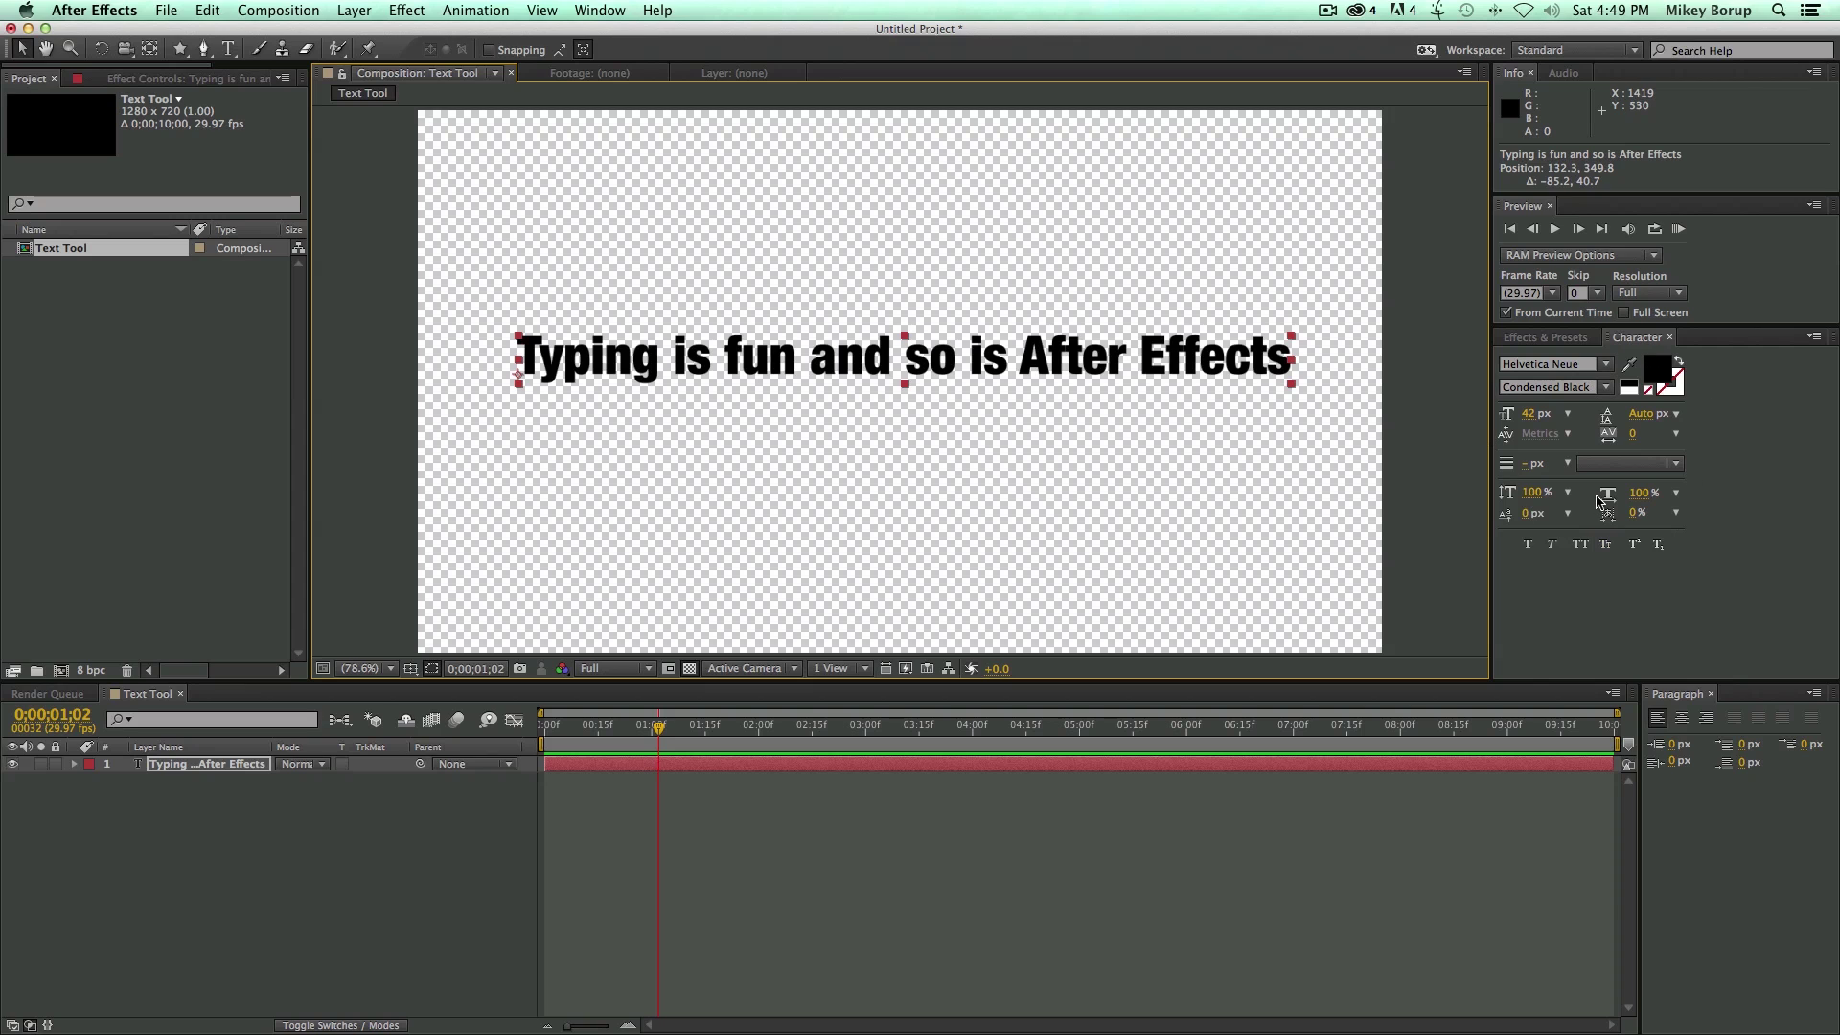
# Change the font size from 42 to 45 px, after trying and undoing 50 px
pyautogui.click(1534, 414)
pyautogui.write('50')
pyautogui.press('Return')
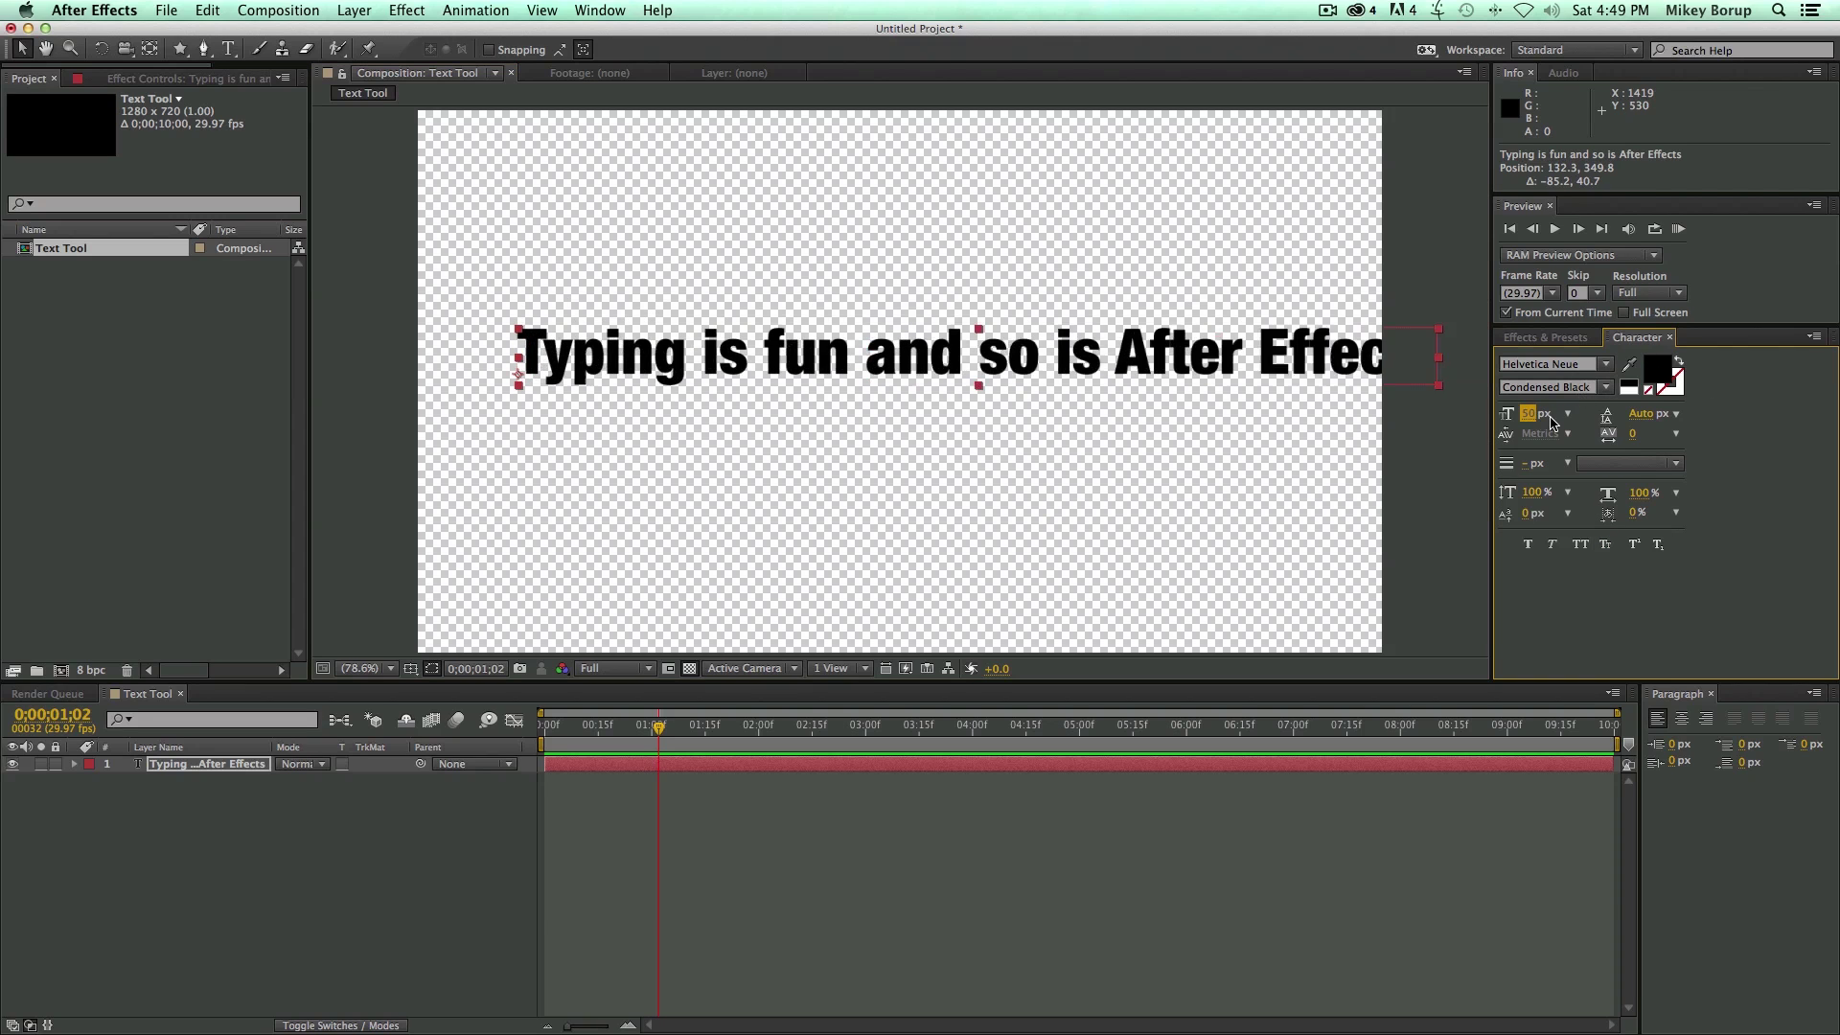
pyautogui.hotkey('ctrl', 'z')
pyautogui.write('45')
pyautogui.press('Return')
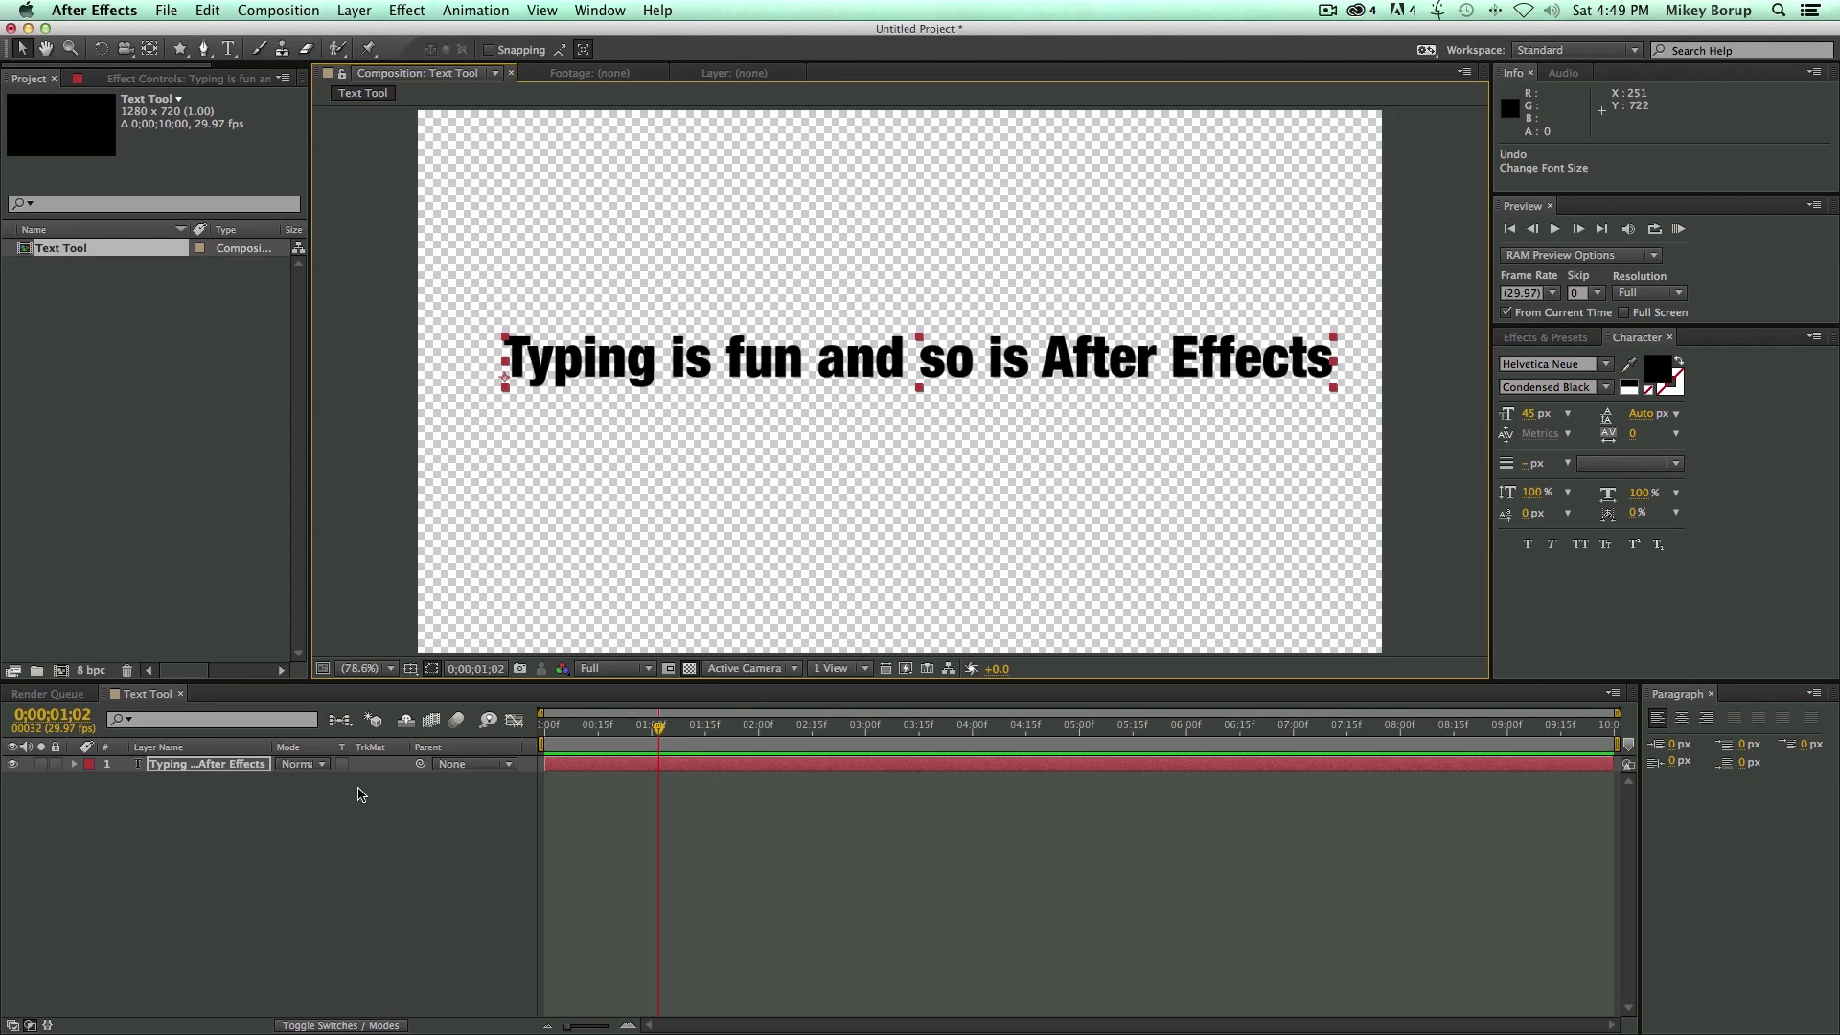
pyautogui.click(75, 765)
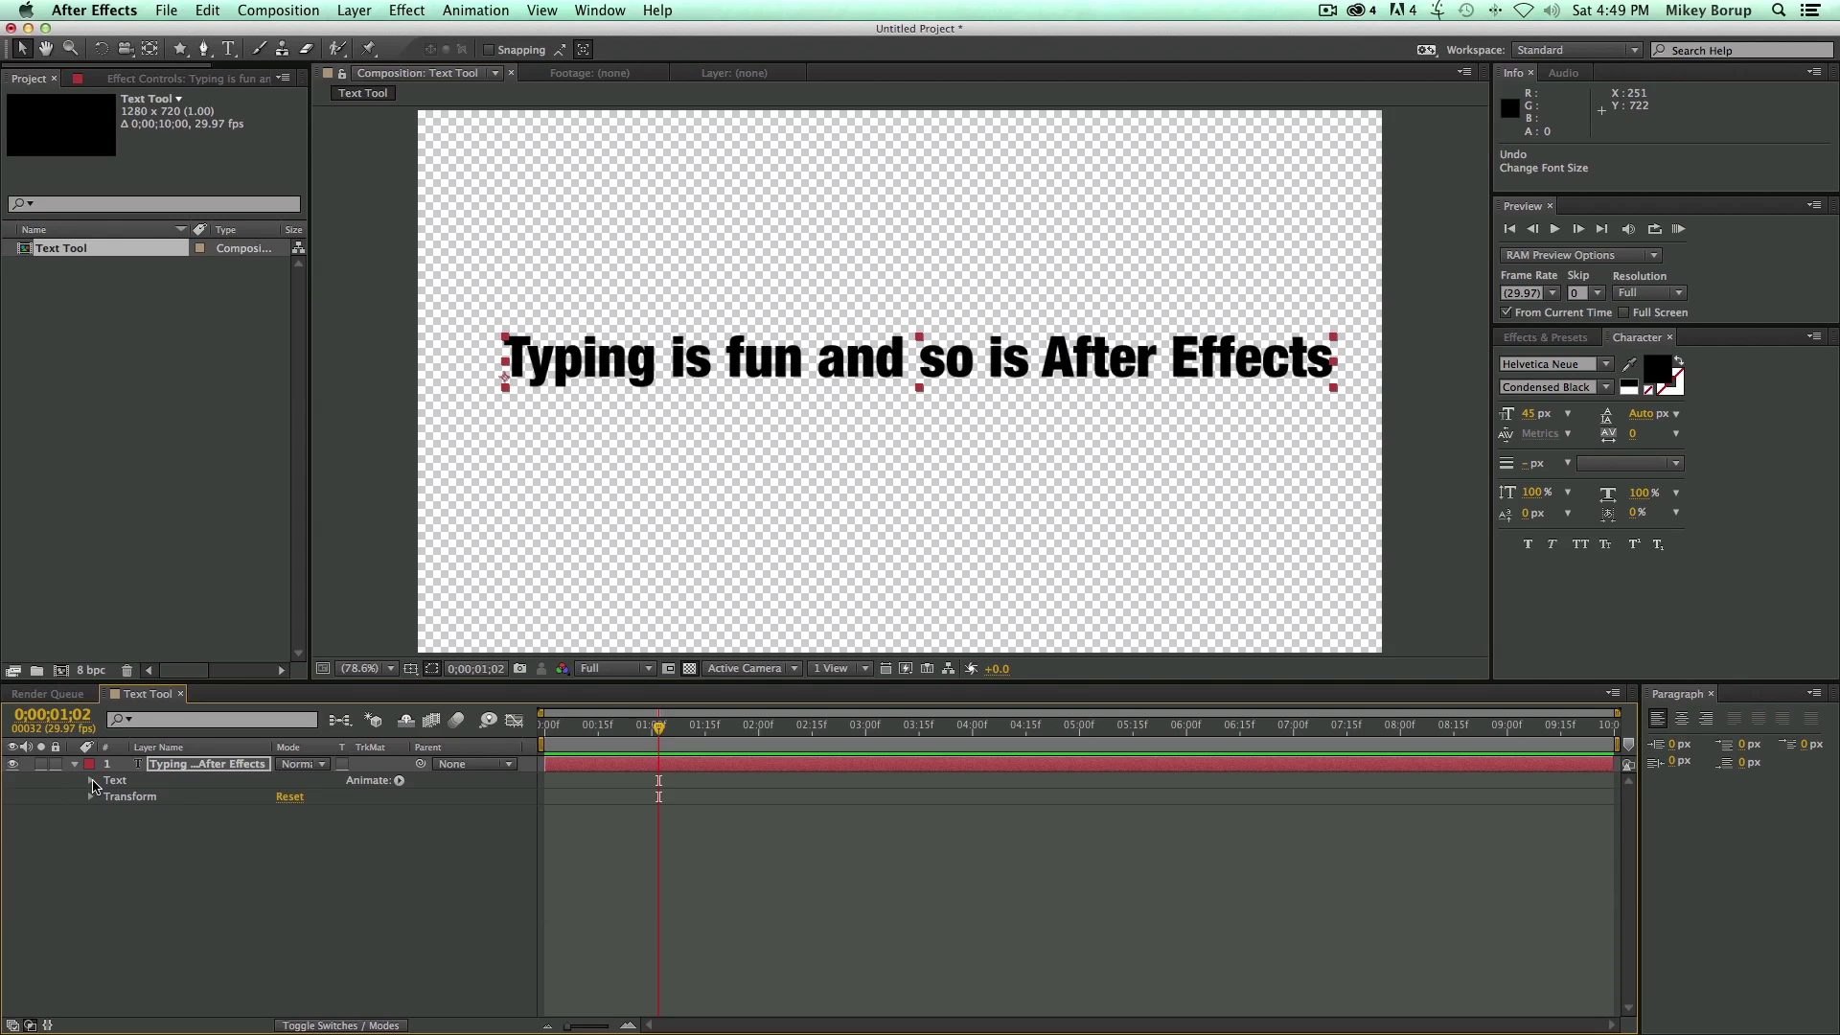
# Keyframe Source Text at the start and switch the font style to UltraLight at about 1 second
pyautogui.click(92, 781)
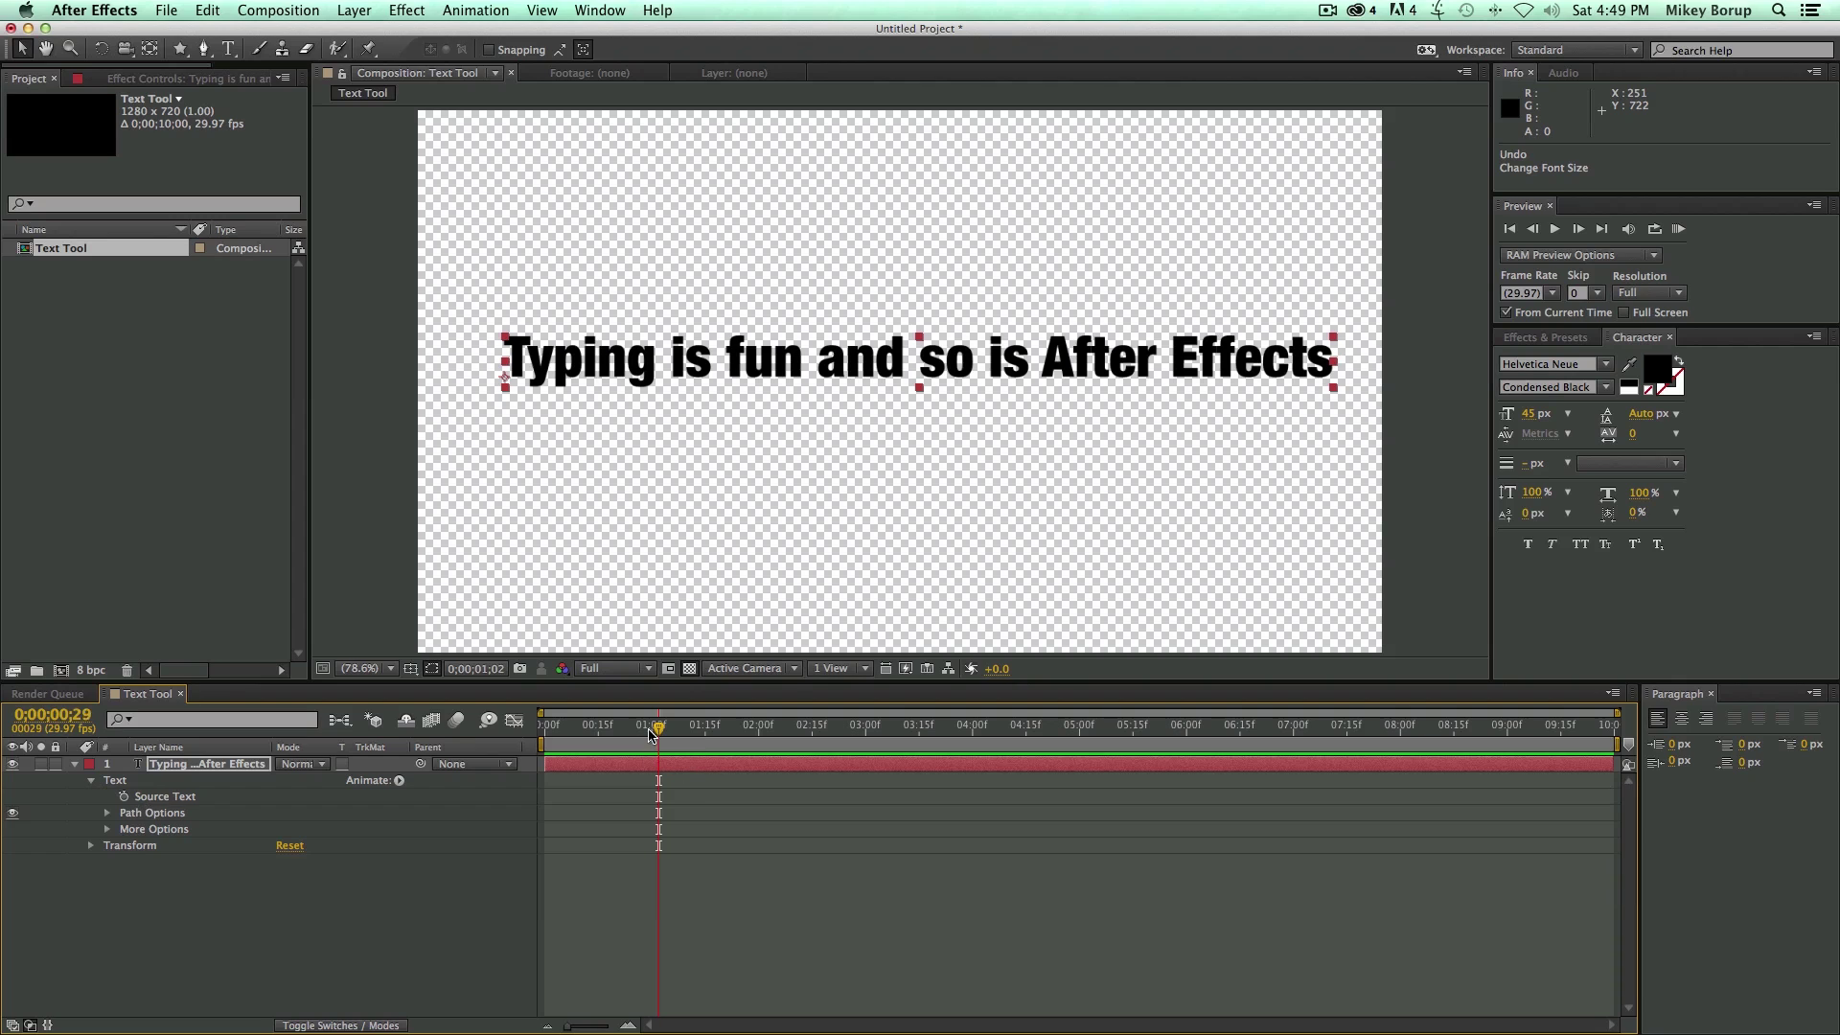
pyautogui.press('Home')
pyautogui.click(164, 796)
pyautogui.click(124, 797)
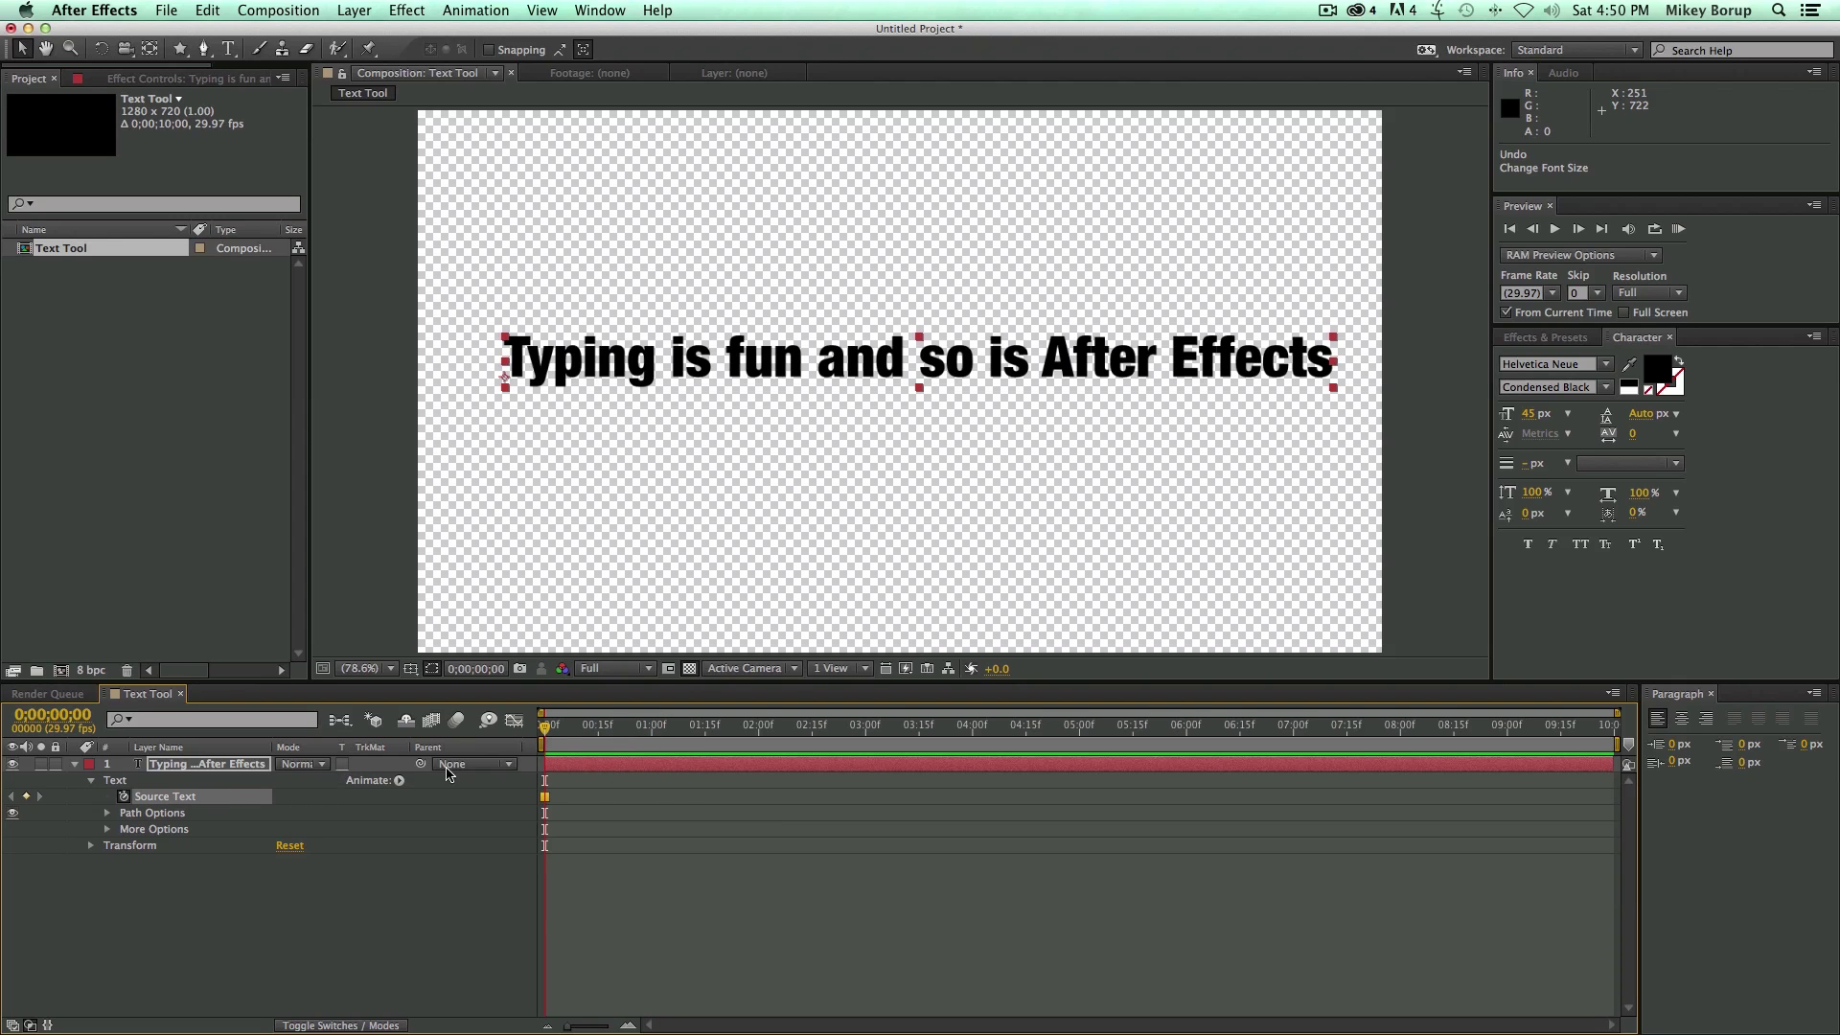
pyautogui.click(683, 725)
pyautogui.click(1605, 388)
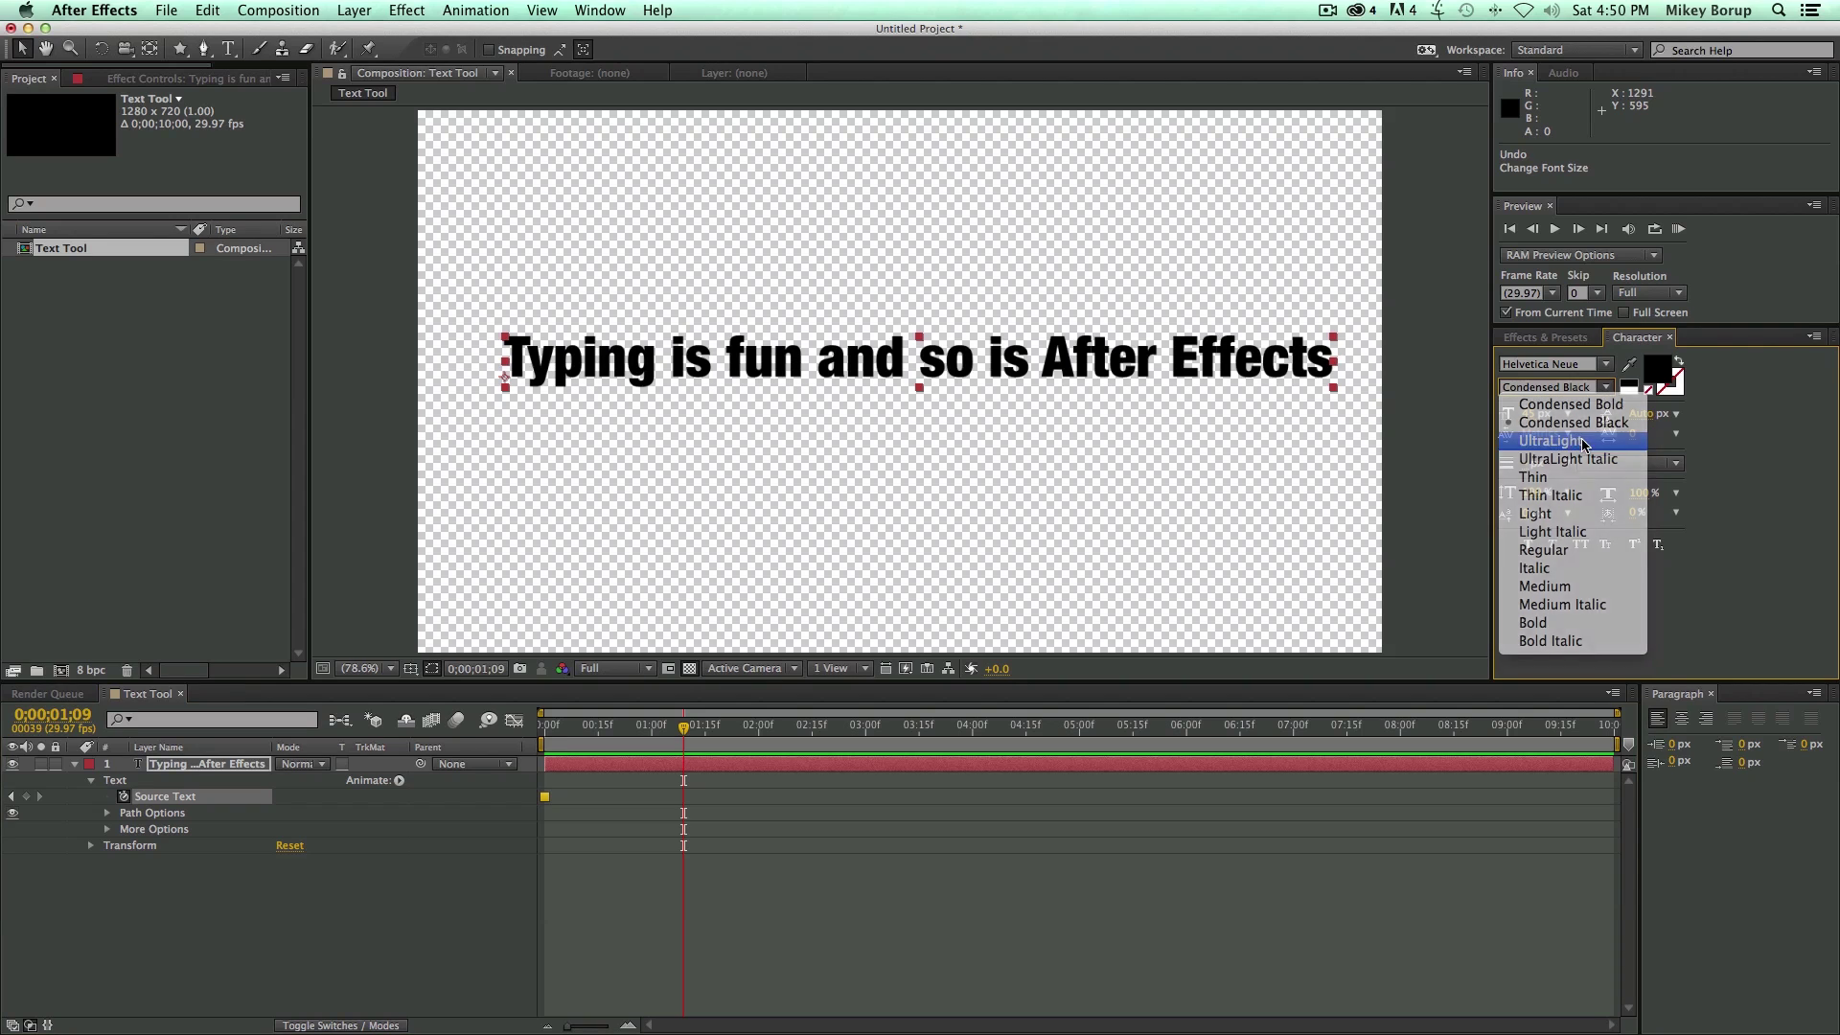
pyautogui.click(1582, 441)
pyautogui.moveTo(650, 738)
pyautogui.mouseDown()
pyautogui.moveTo(625, 738)
pyautogui.moveTo(729, 740)
pyautogui.moveTo(612, 740)
pyautogui.moveTo(707, 740)
pyautogui.moveTo(630, 740)
pyautogui.mouseUp()
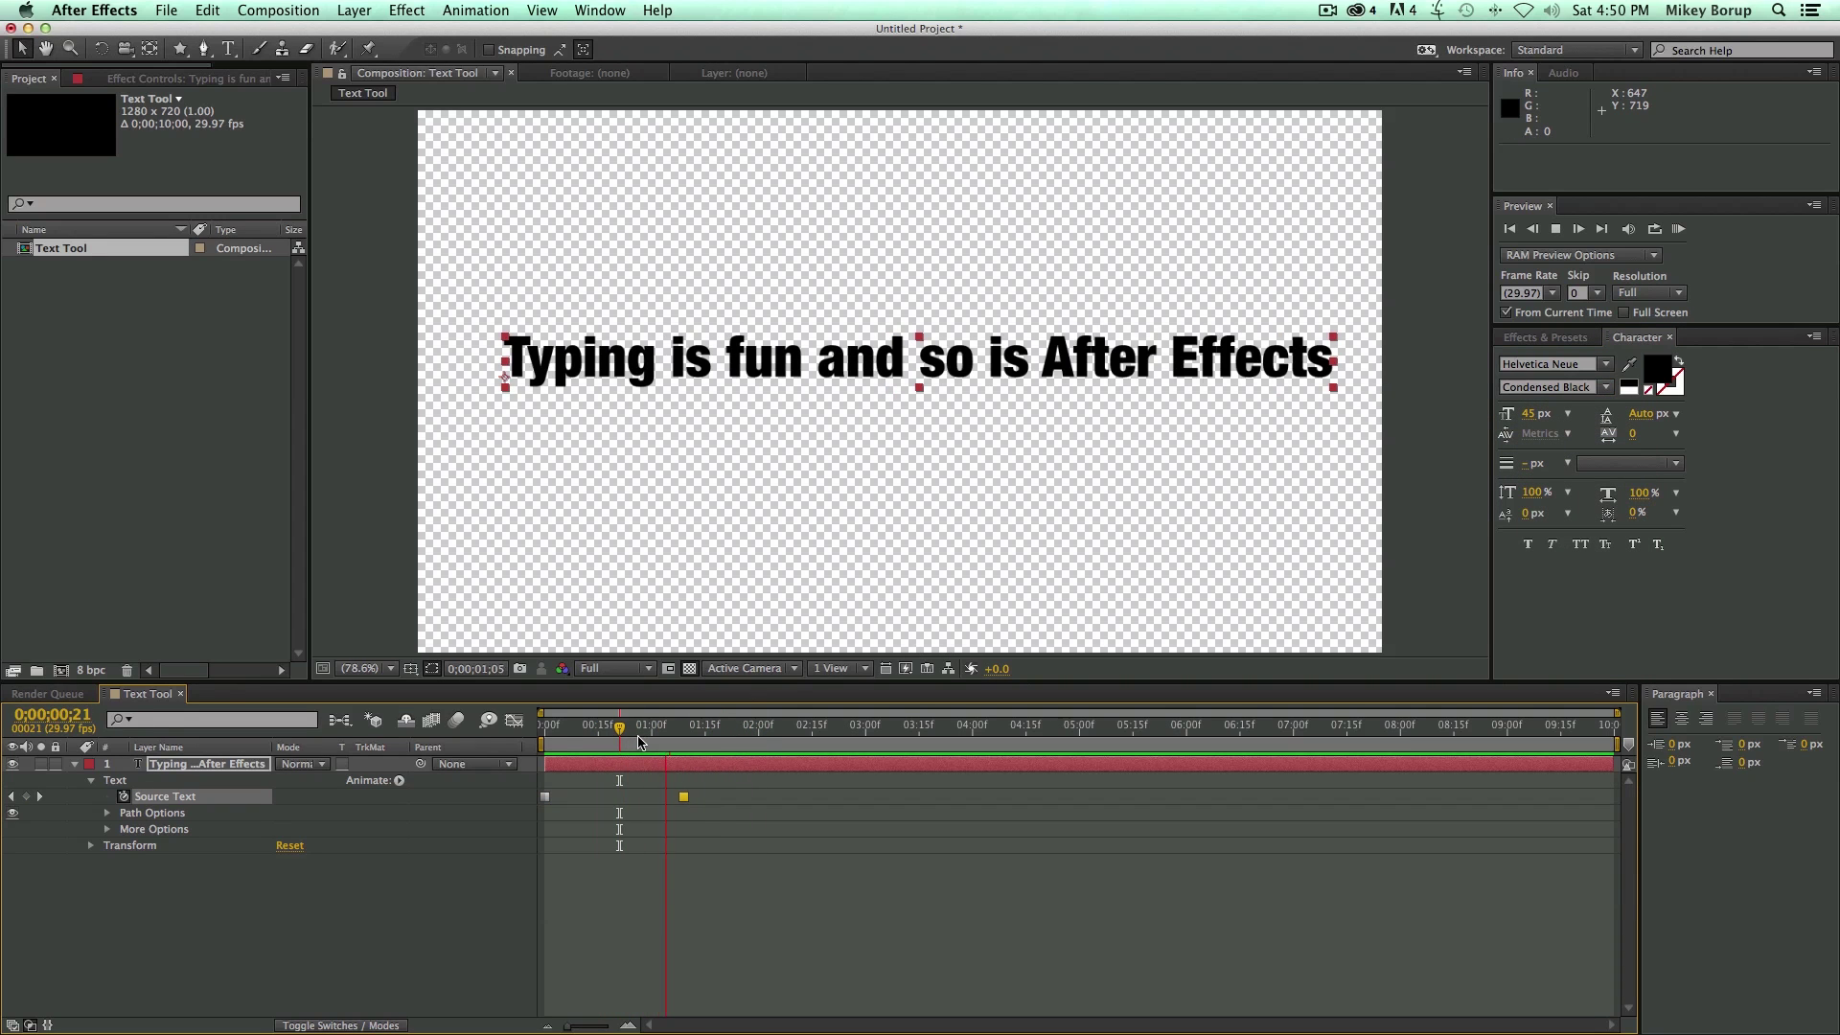
pyautogui.press('space')
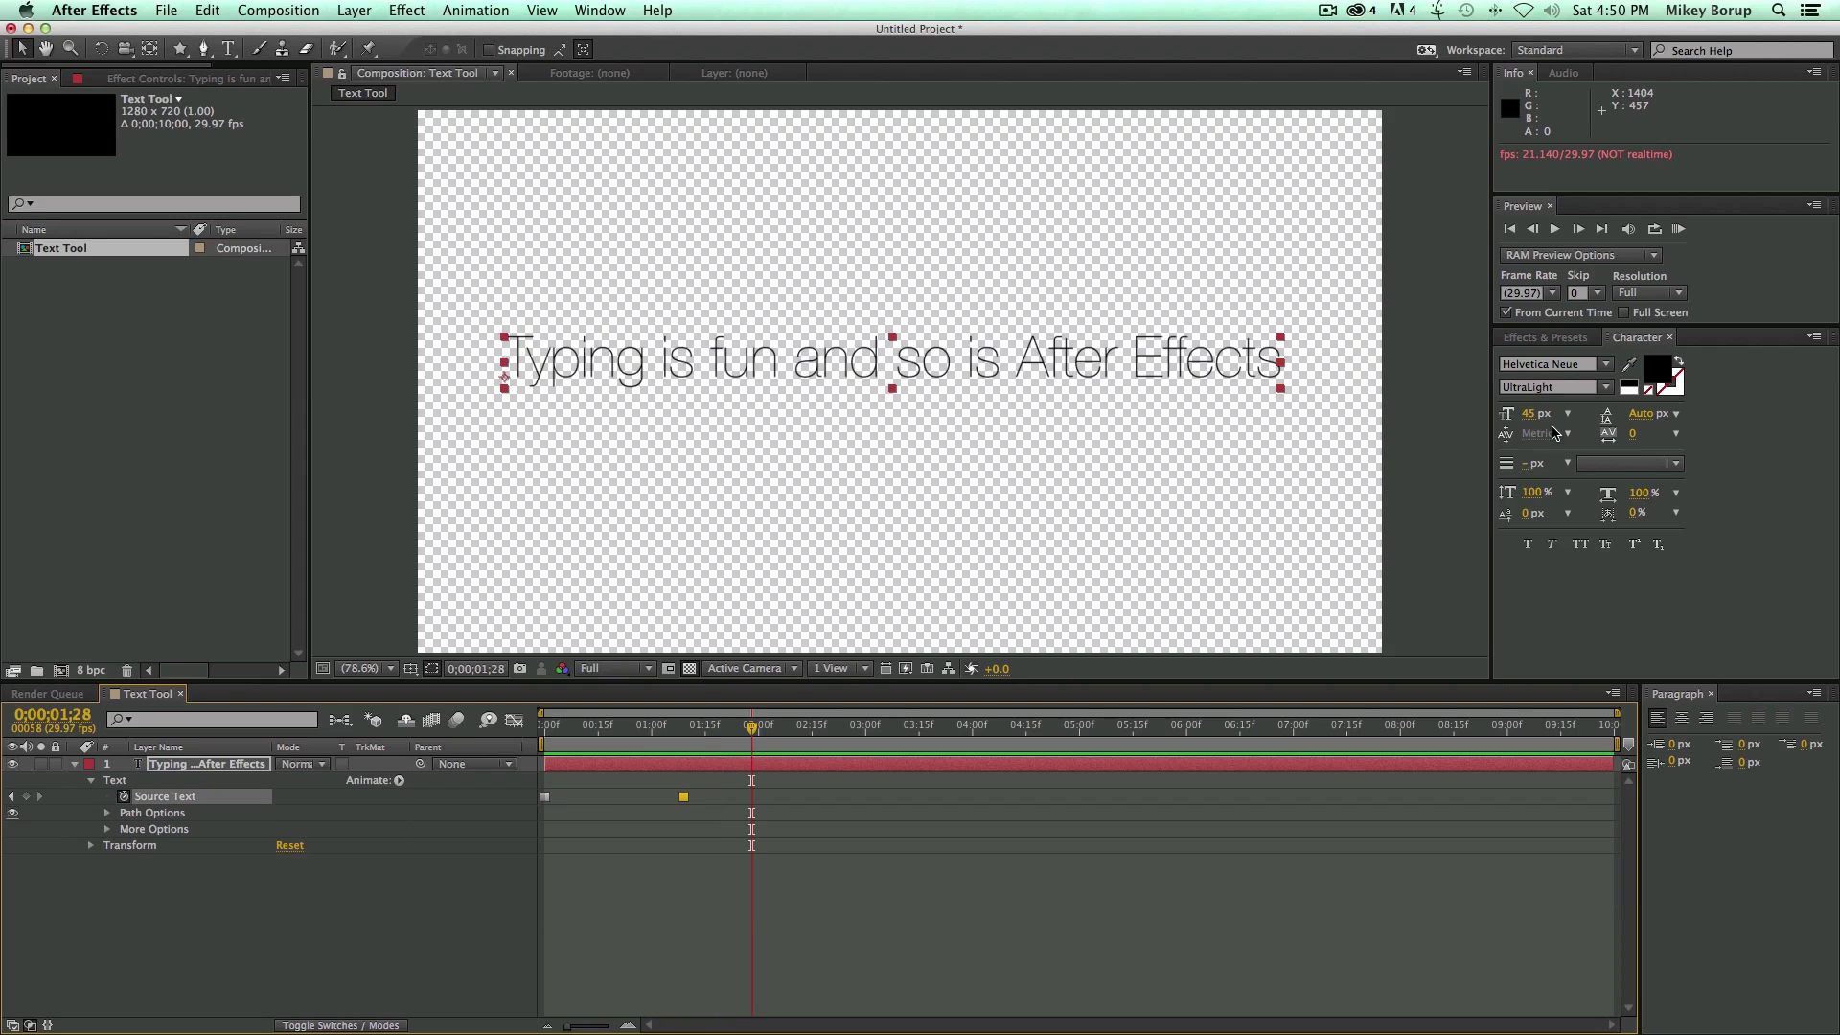
# Add style keyframes: All Caps, bolder at 2;16, then Condensed Bold with 32 tracking at 3;04
pyautogui.click(1581, 544)
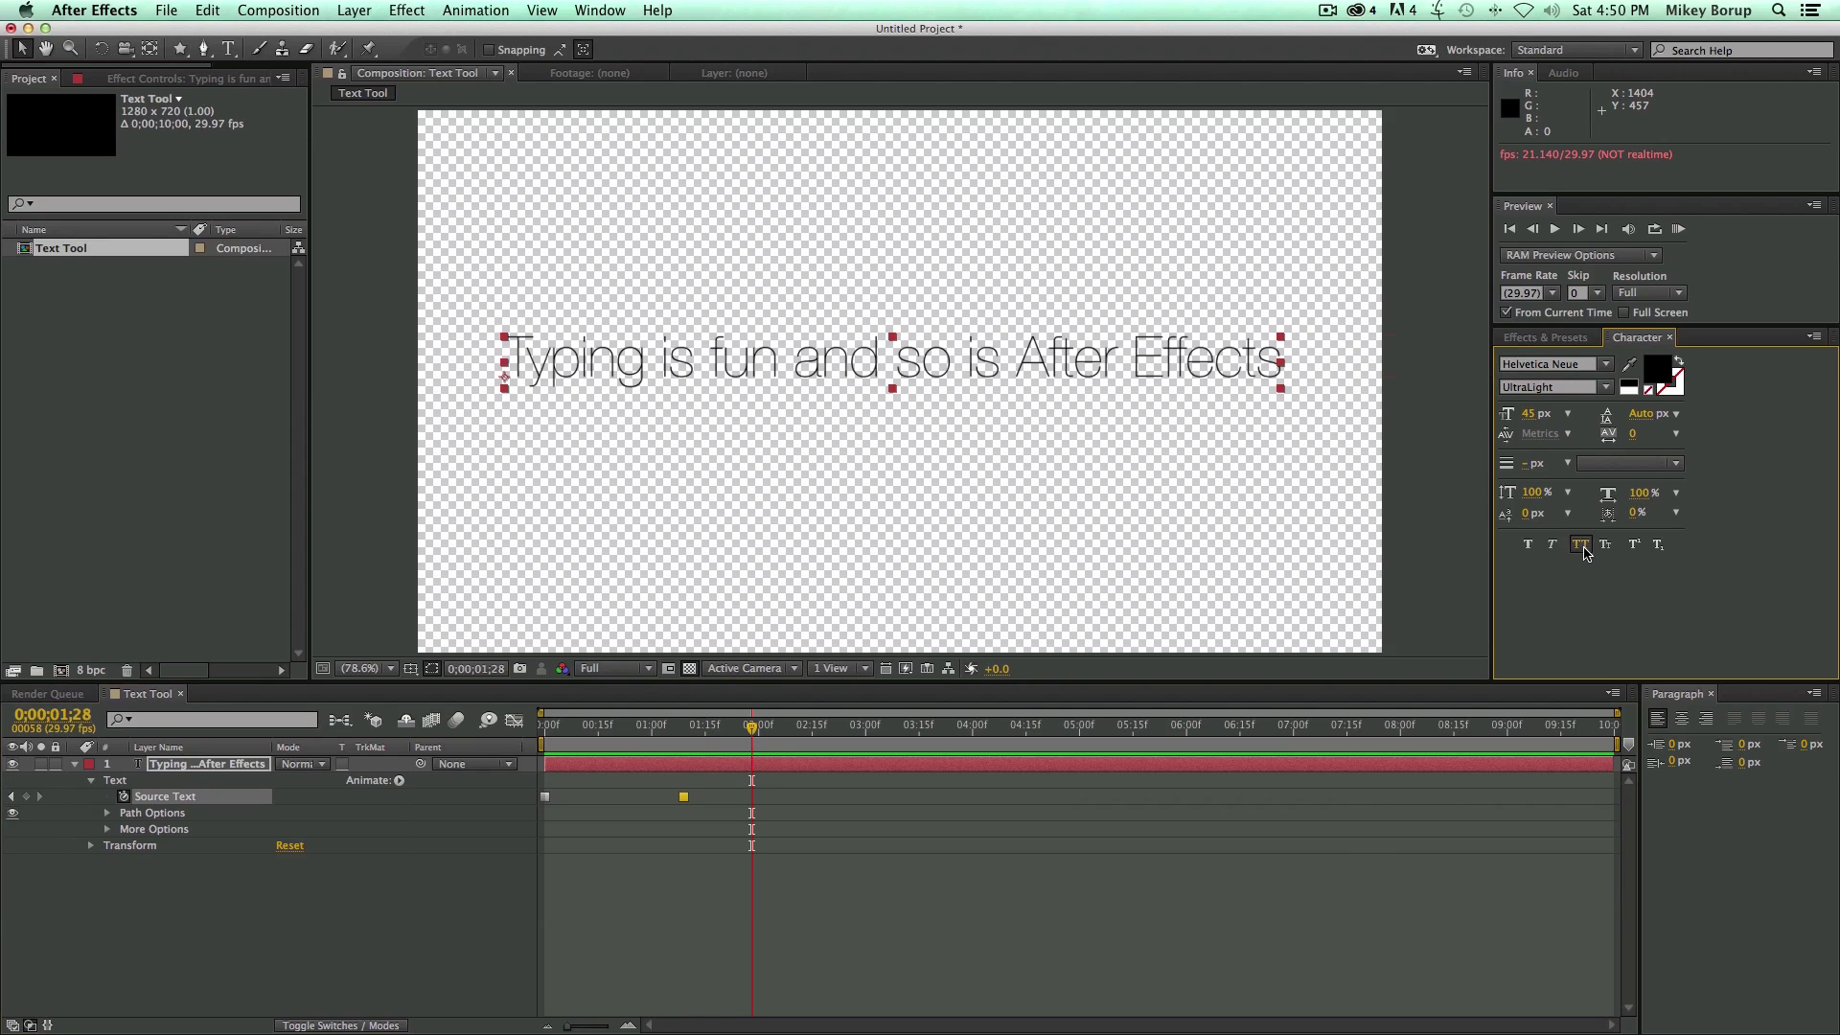
pyautogui.click(815, 726)
pyautogui.click(1527, 544)
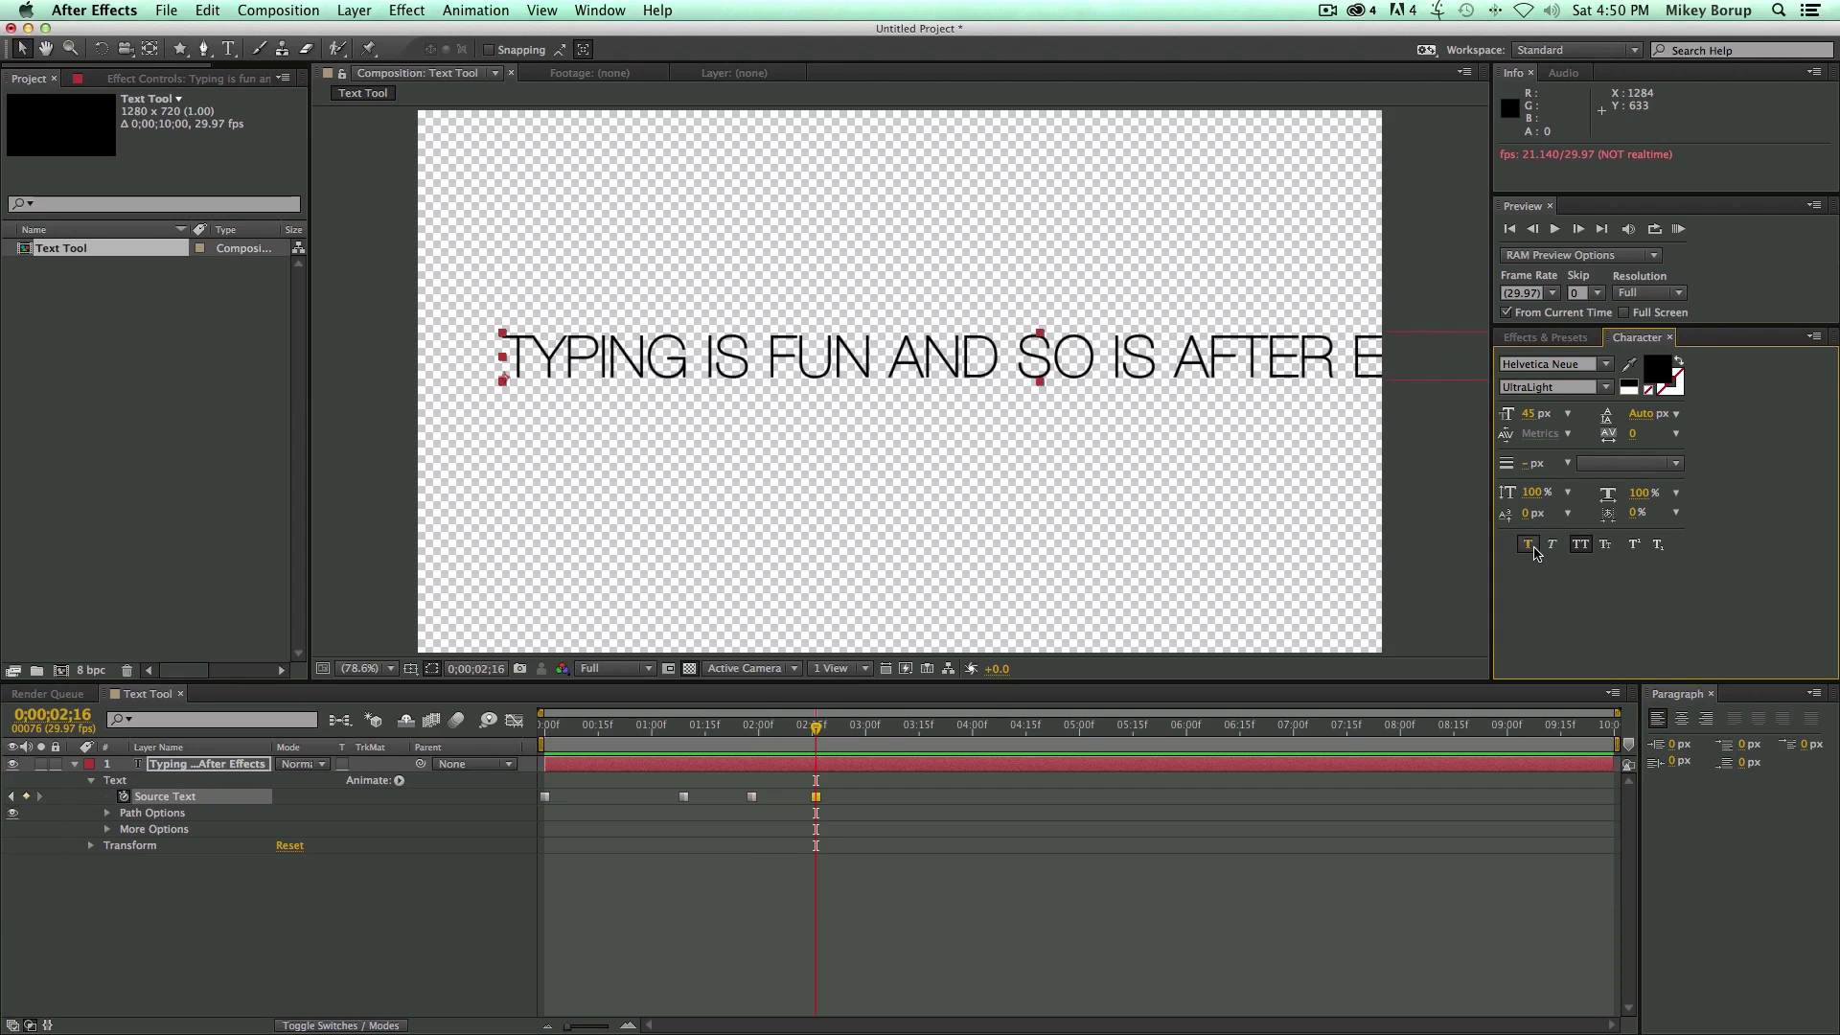
pyautogui.click(837, 732)
pyautogui.click(880, 727)
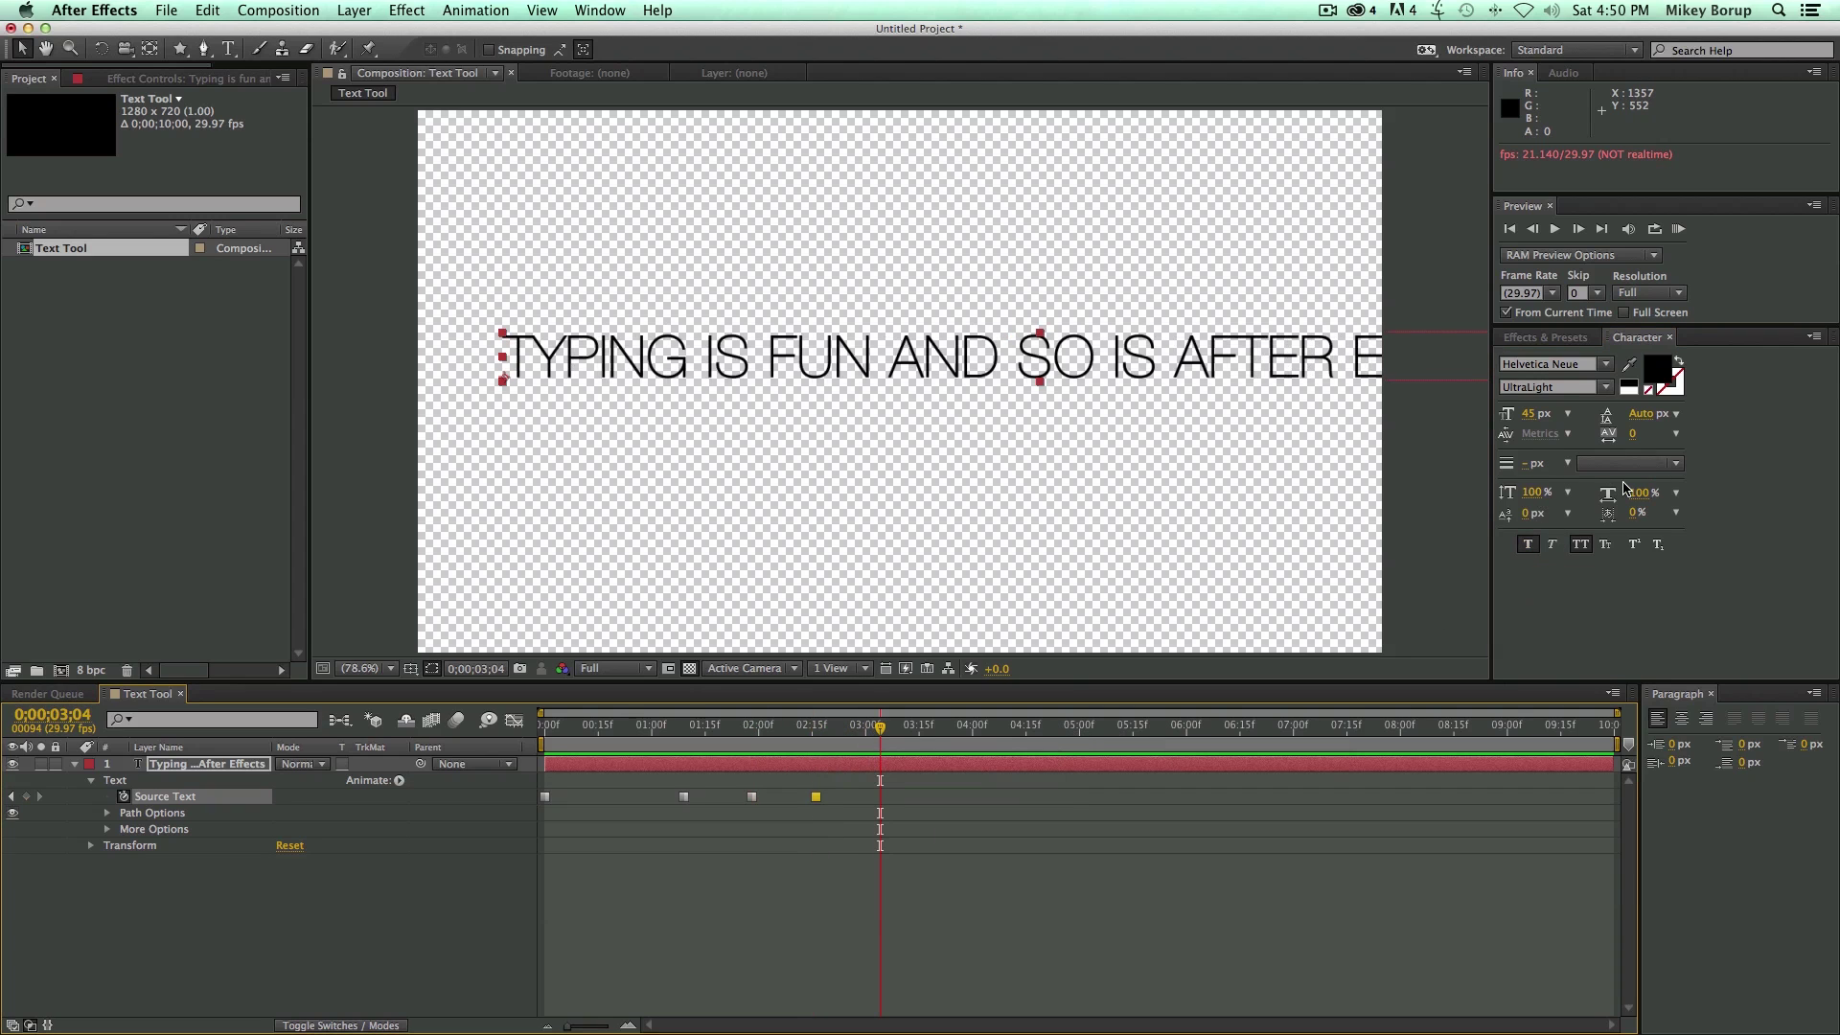
pyautogui.click(1580, 544)
pyautogui.click(1530, 546)
pyautogui.click(1572, 387)
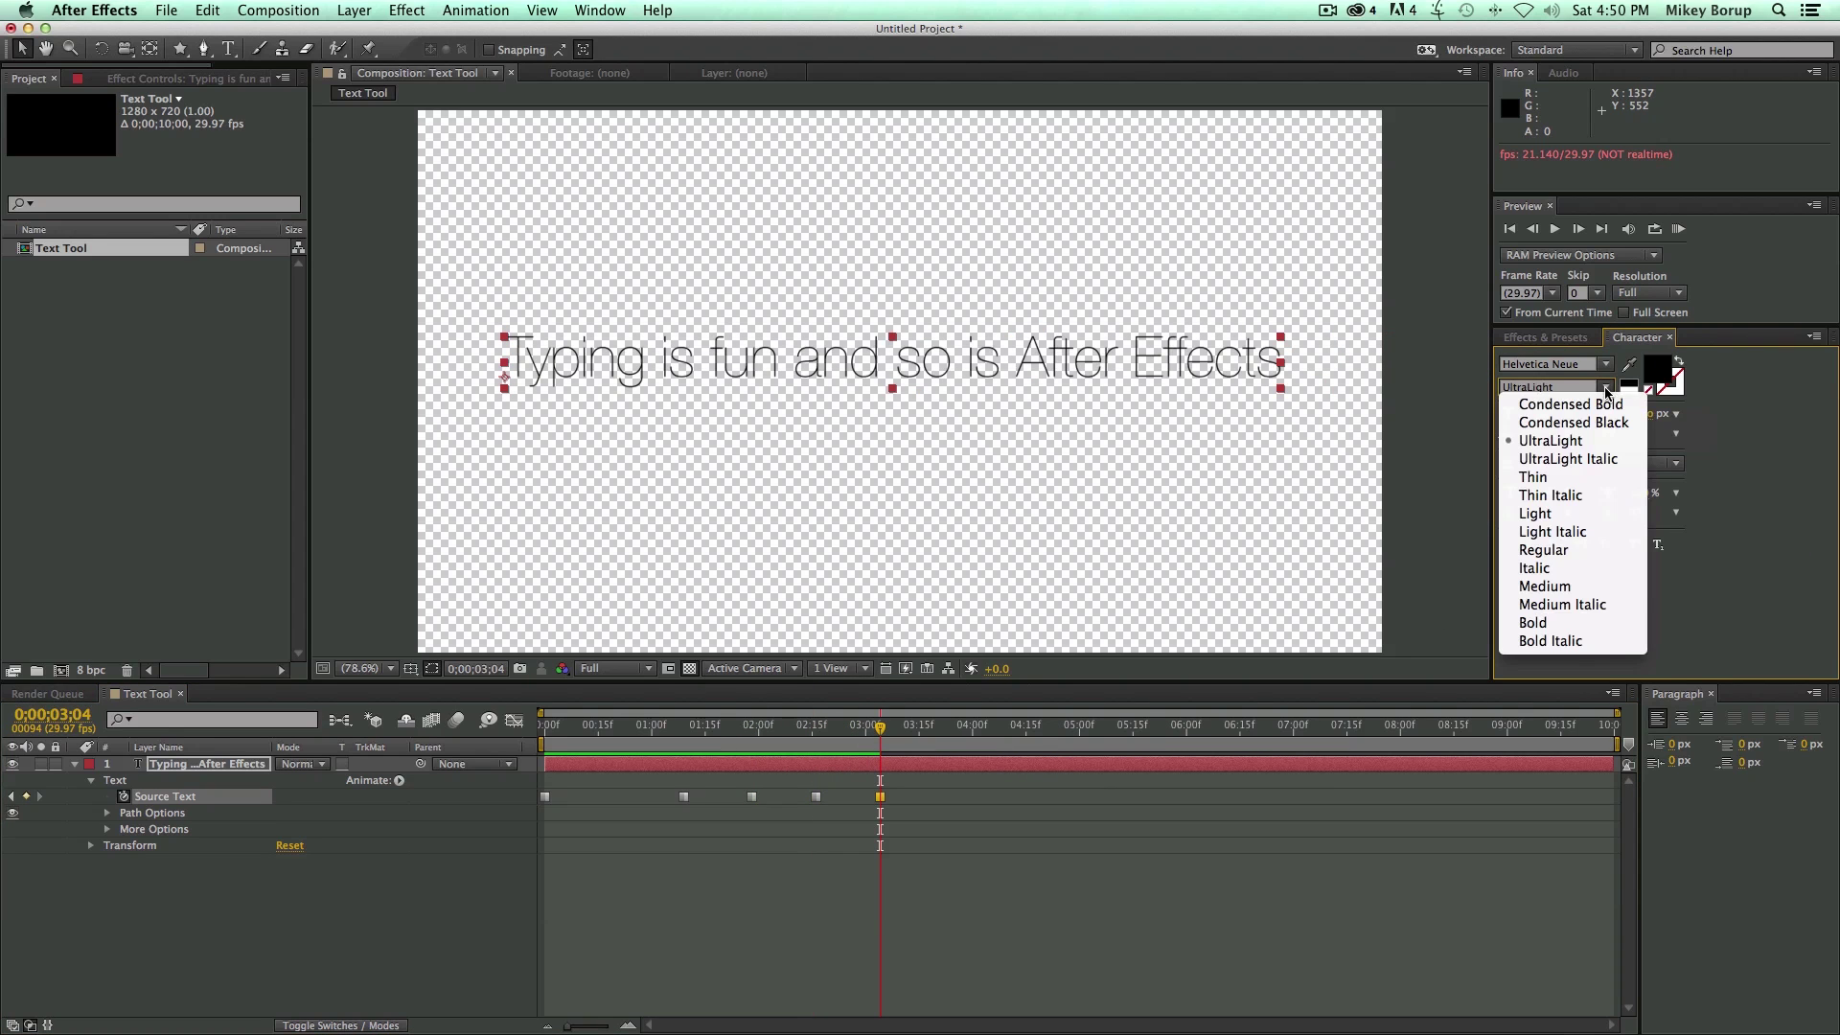
pyautogui.click(1582, 415)
pyautogui.moveTo(1608, 436); pyautogui.dragTo(1526, 445)
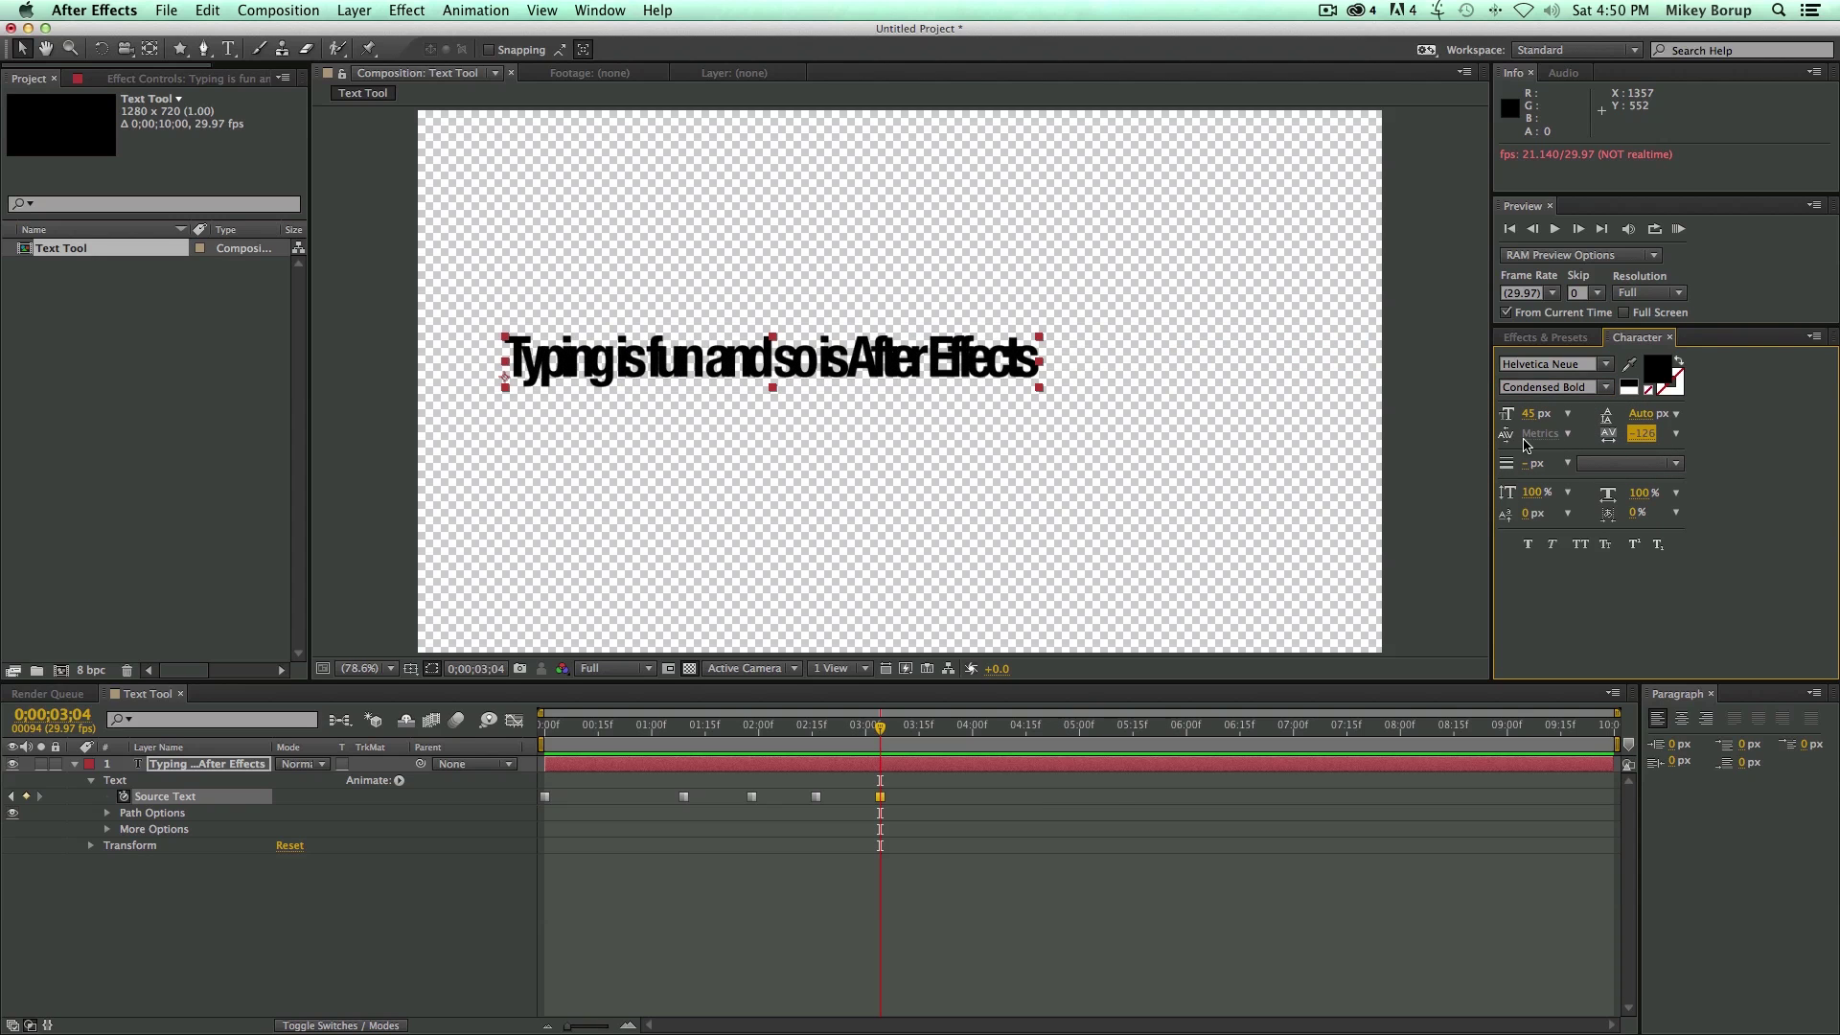
pyautogui.moveTo(871, 725); pyautogui.dragTo(544, 725)
pyautogui.press('space')
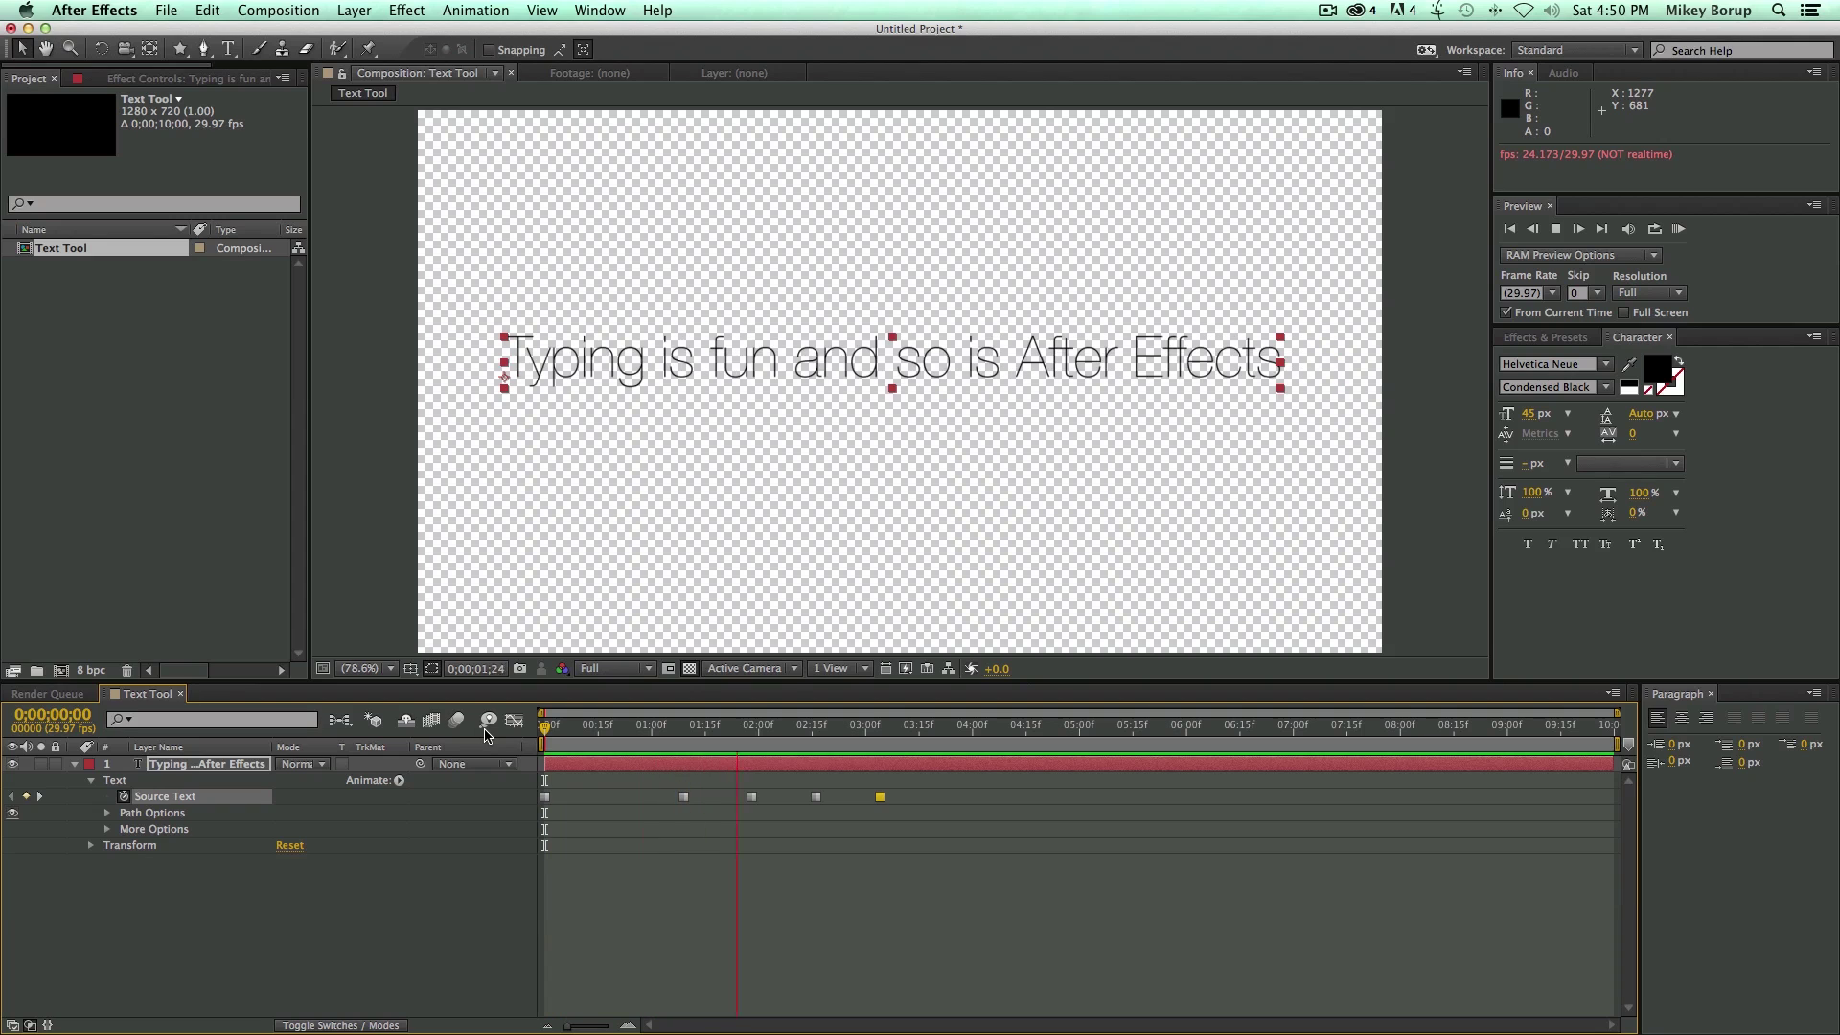
# Squeeze the later Source Text keyframes closer together and preview the retimed style changes
pyautogui.moveTo(915, 826); pyautogui.dragTo(566, 794)
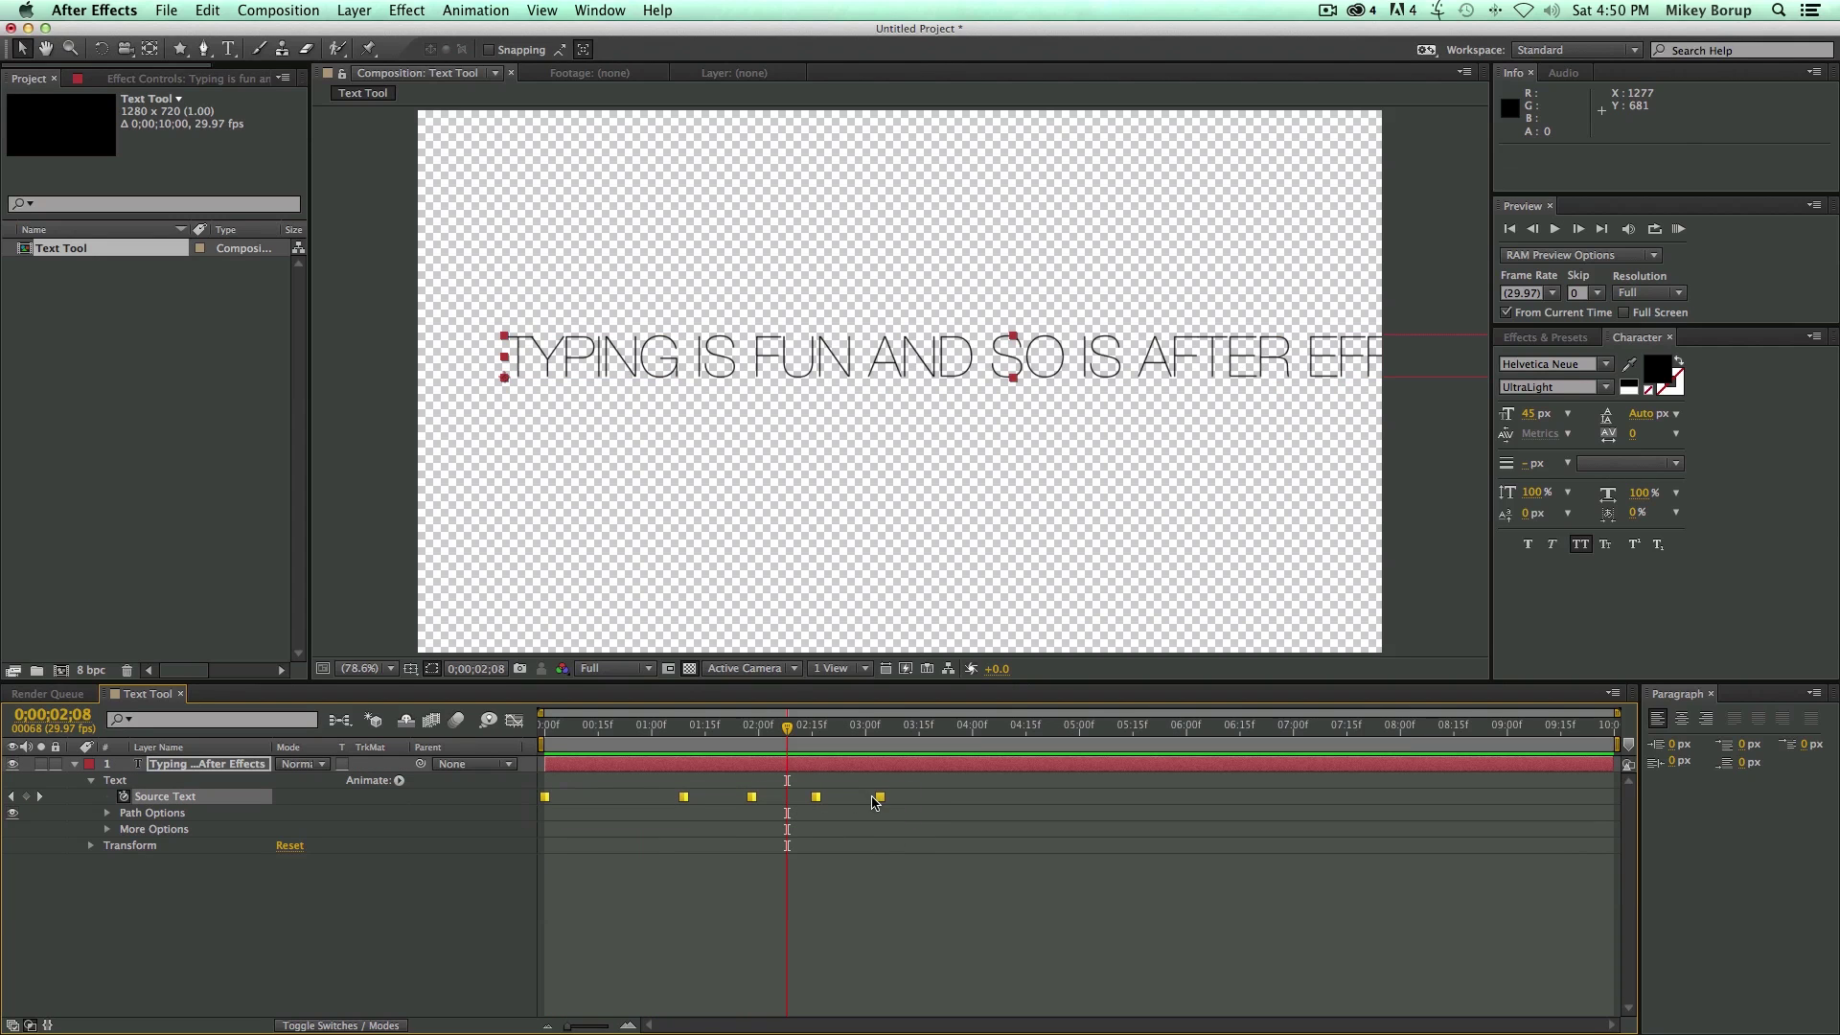
pyautogui.moveTo(880, 797); pyautogui.dragTo(598, 798)
pyautogui.click(641, 837)
pyautogui.press('Home')
pyautogui.press('space')
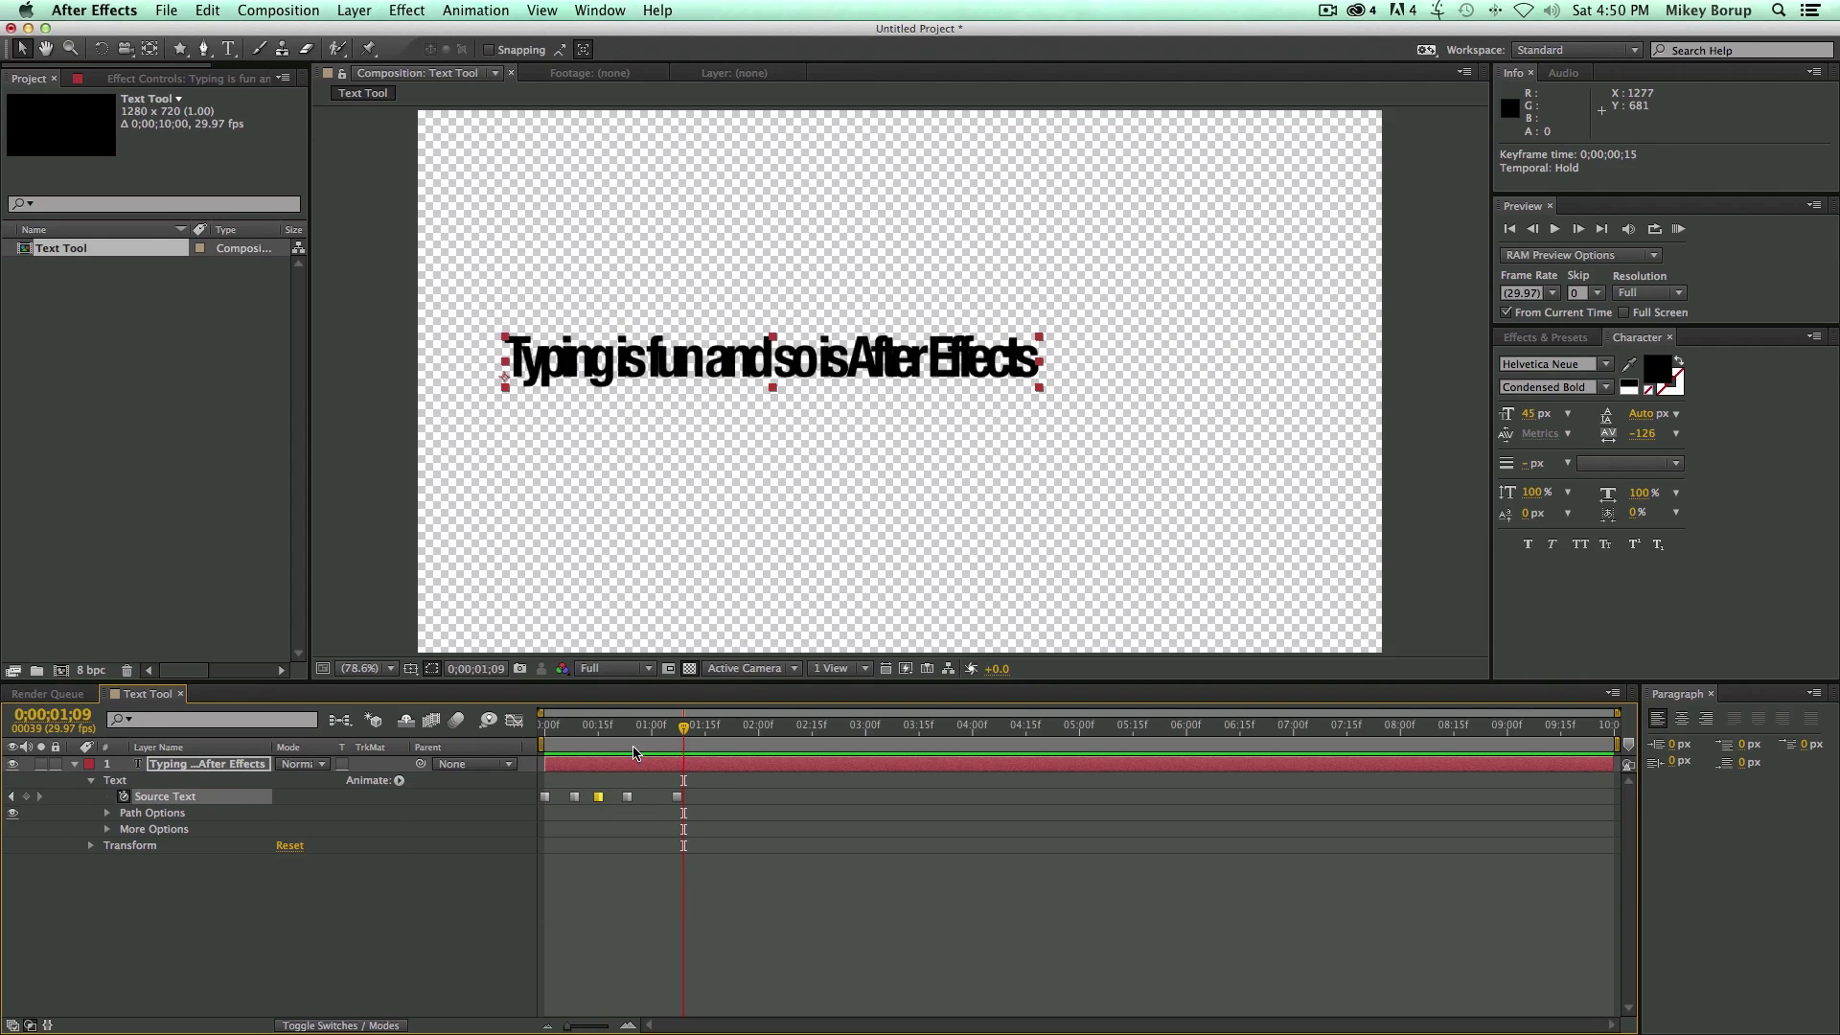
pyautogui.moveTo(640, 728); pyautogui.dragTo(620, 730)
pyautogui.press('space')
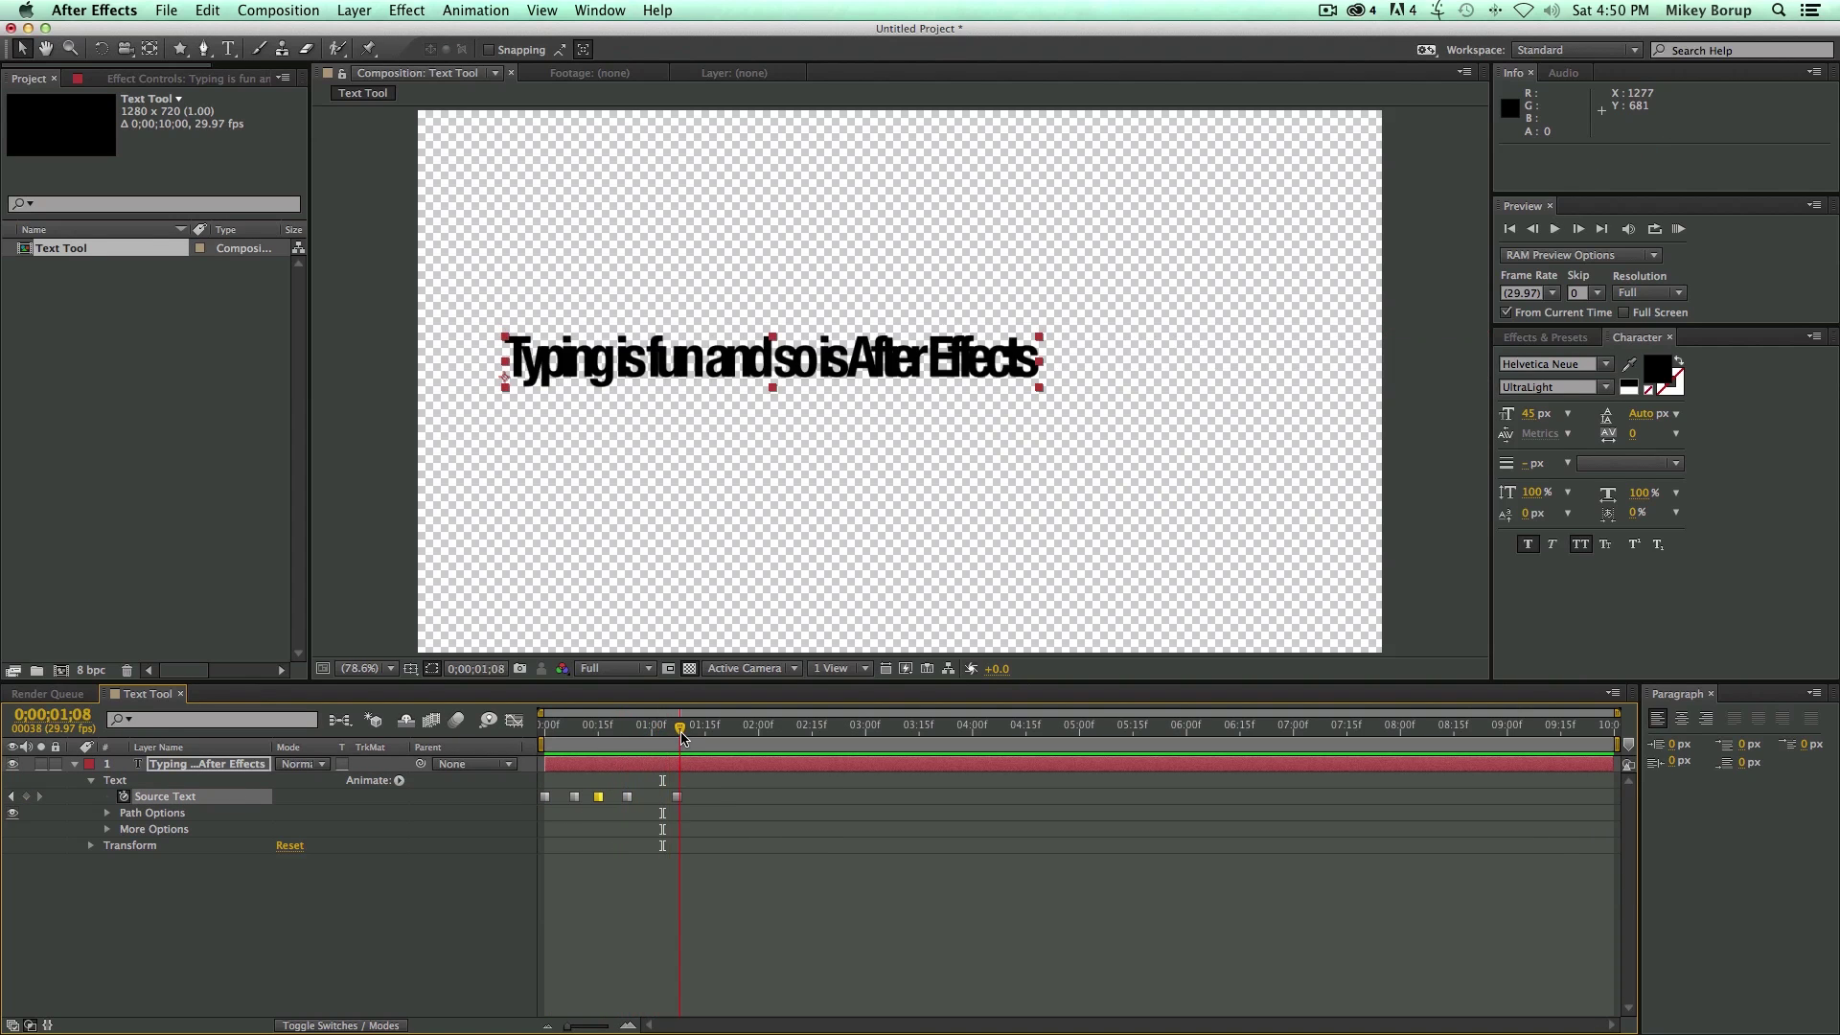
pyautogui.press('space')
pyautogui.press('Home')
pyautogui.press('space')
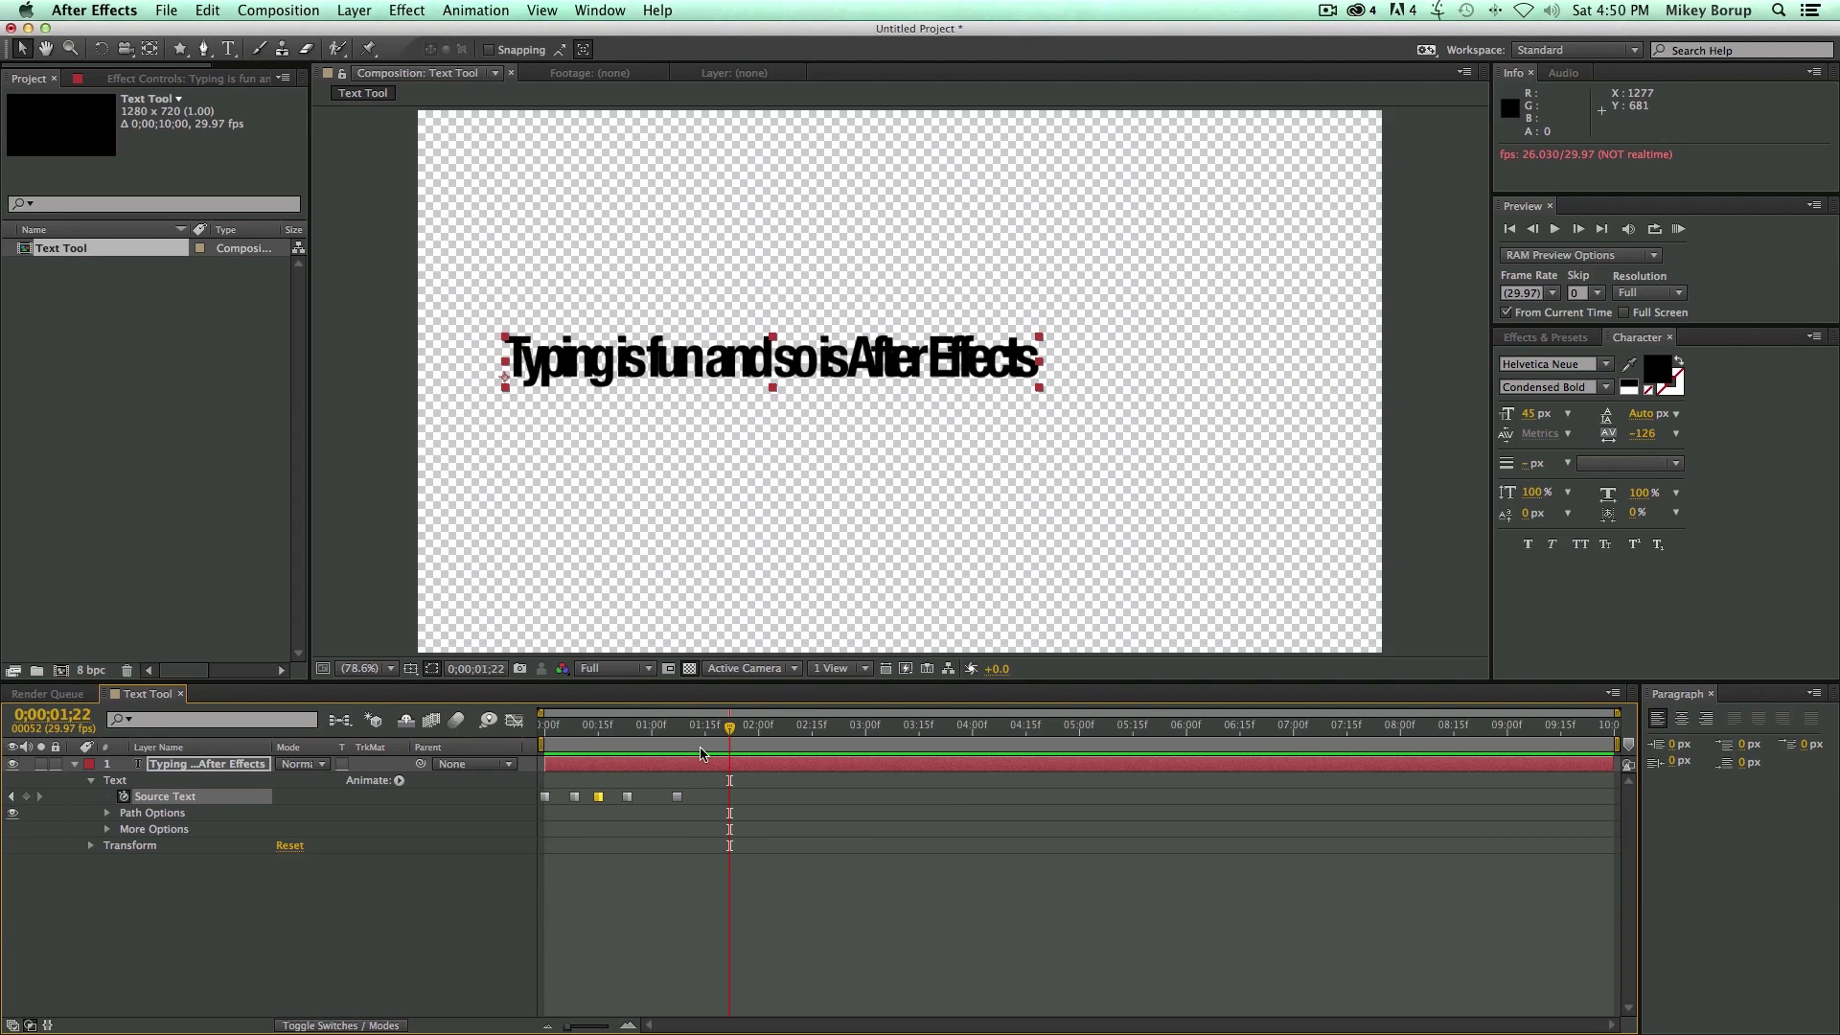
pyautogui.press('space')
pyautogui.press('space')
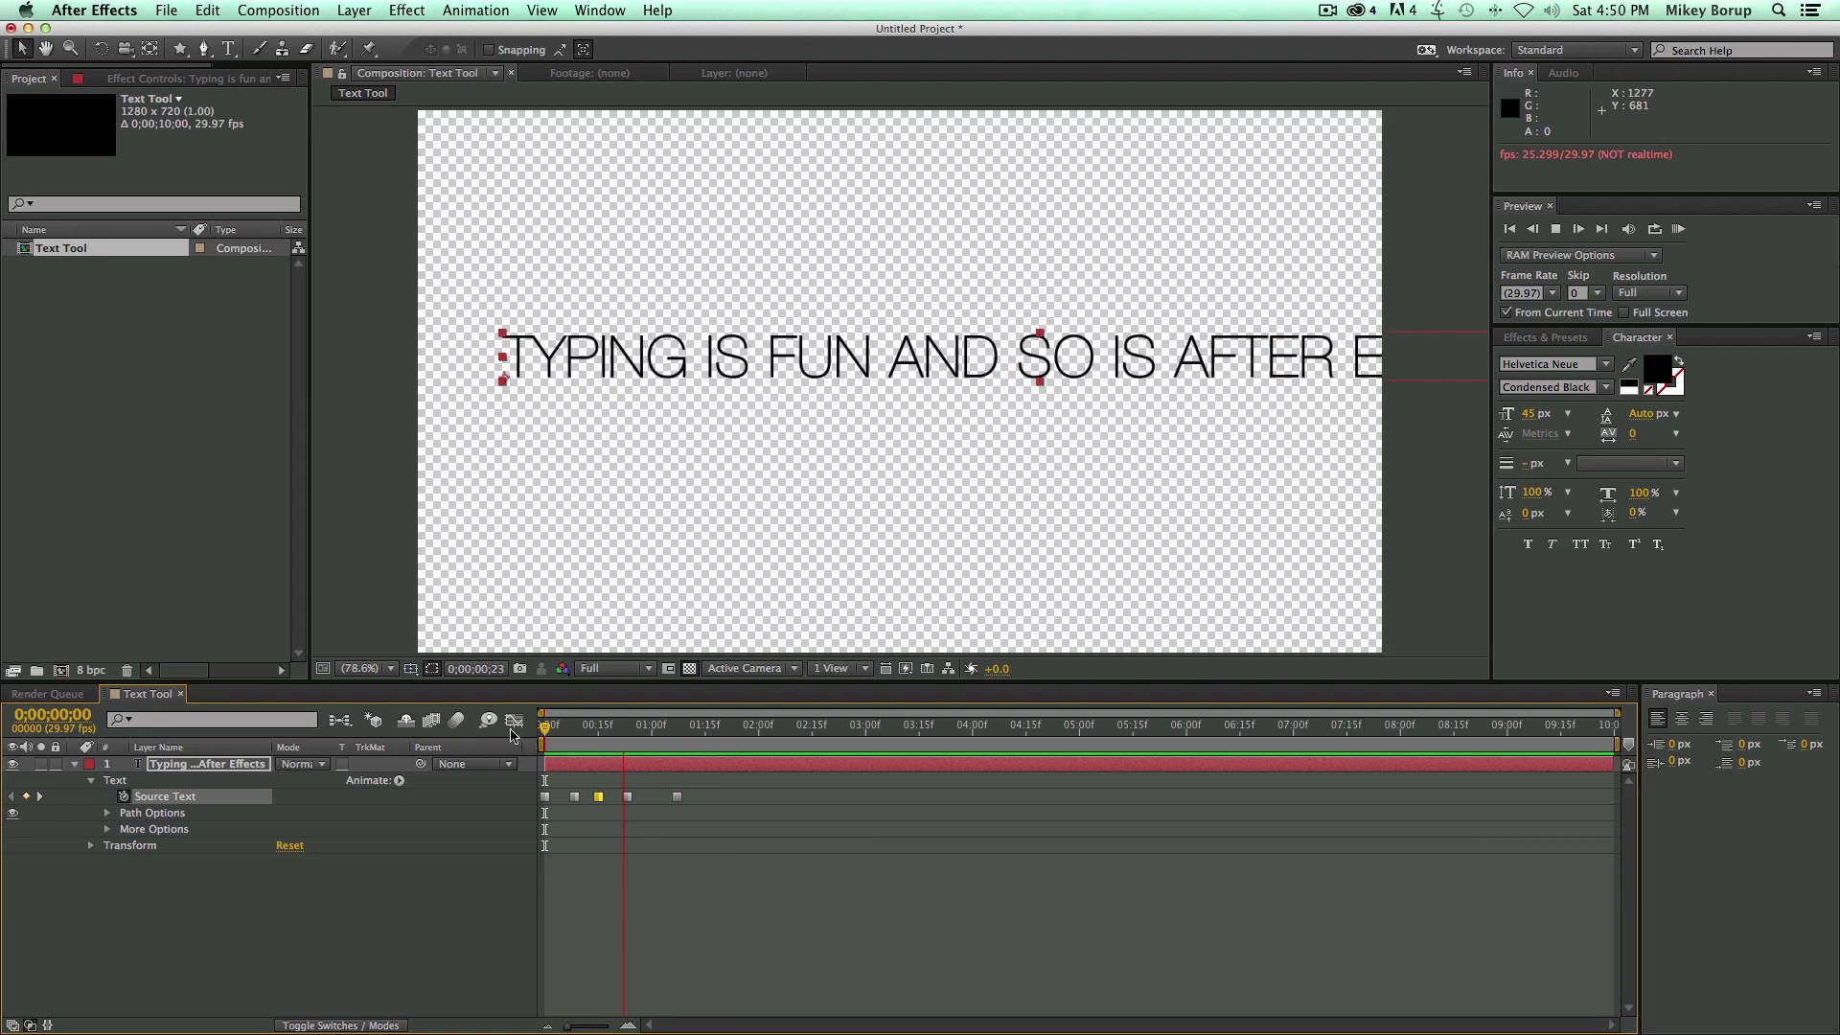
pyautogui.press('space')
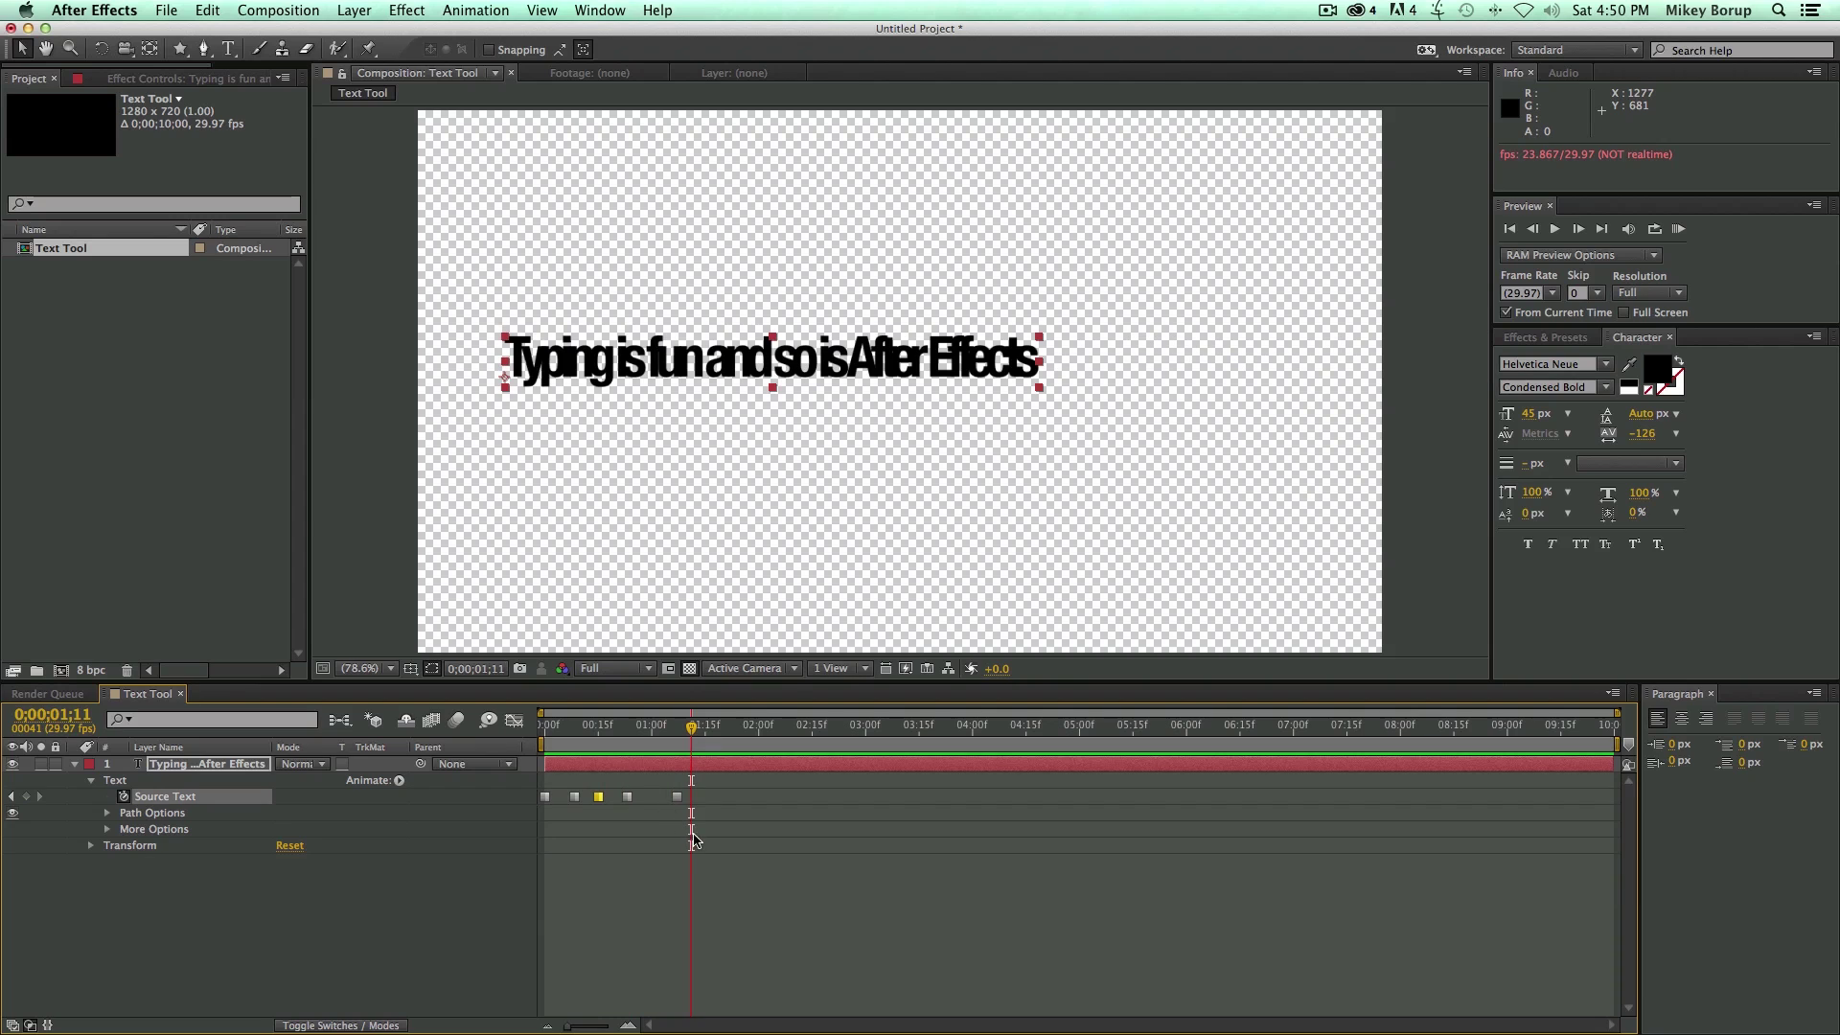
# Delete all Source Text keyframes and nudge the sentence slightly left and down
pyautogui.moveTo(692, 834); pyautogui.dragTo(527, 774)
pyautogui.press('Home')
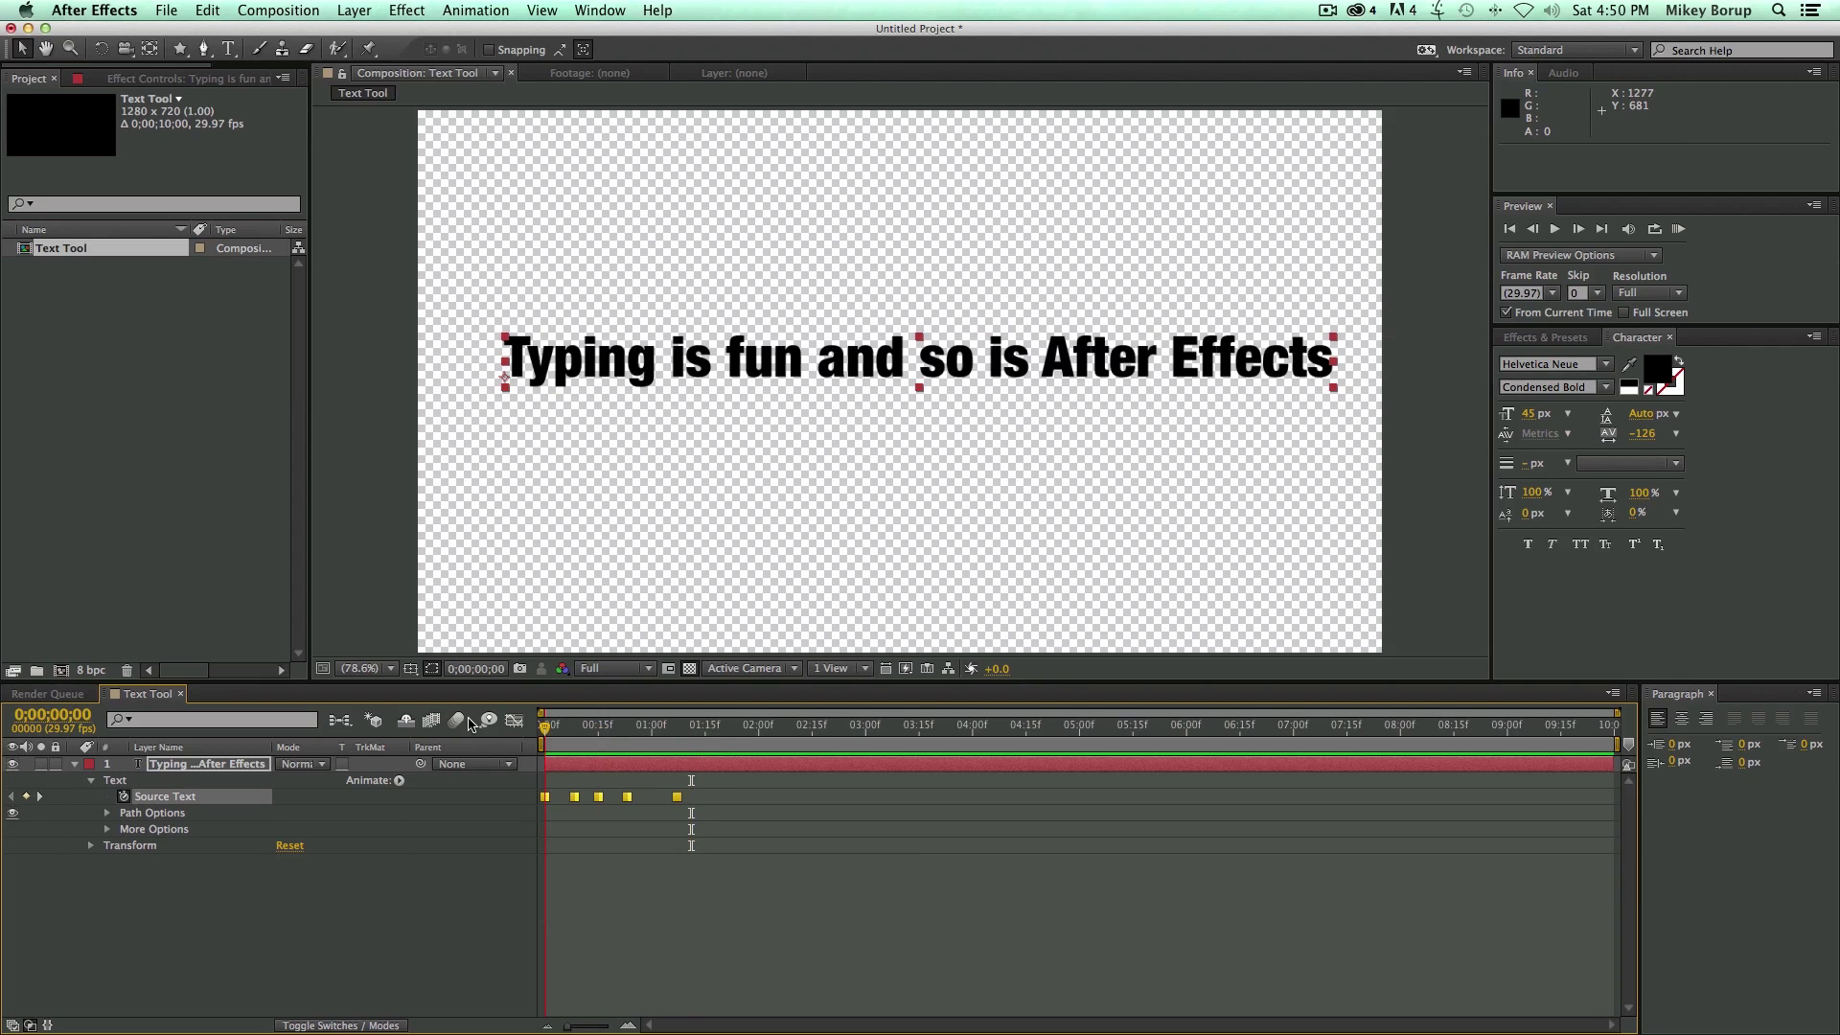
pyautogui.click(123, 796)
pyautogui.moveTo(792, 369); pyautogui.dragTo(782, 377)
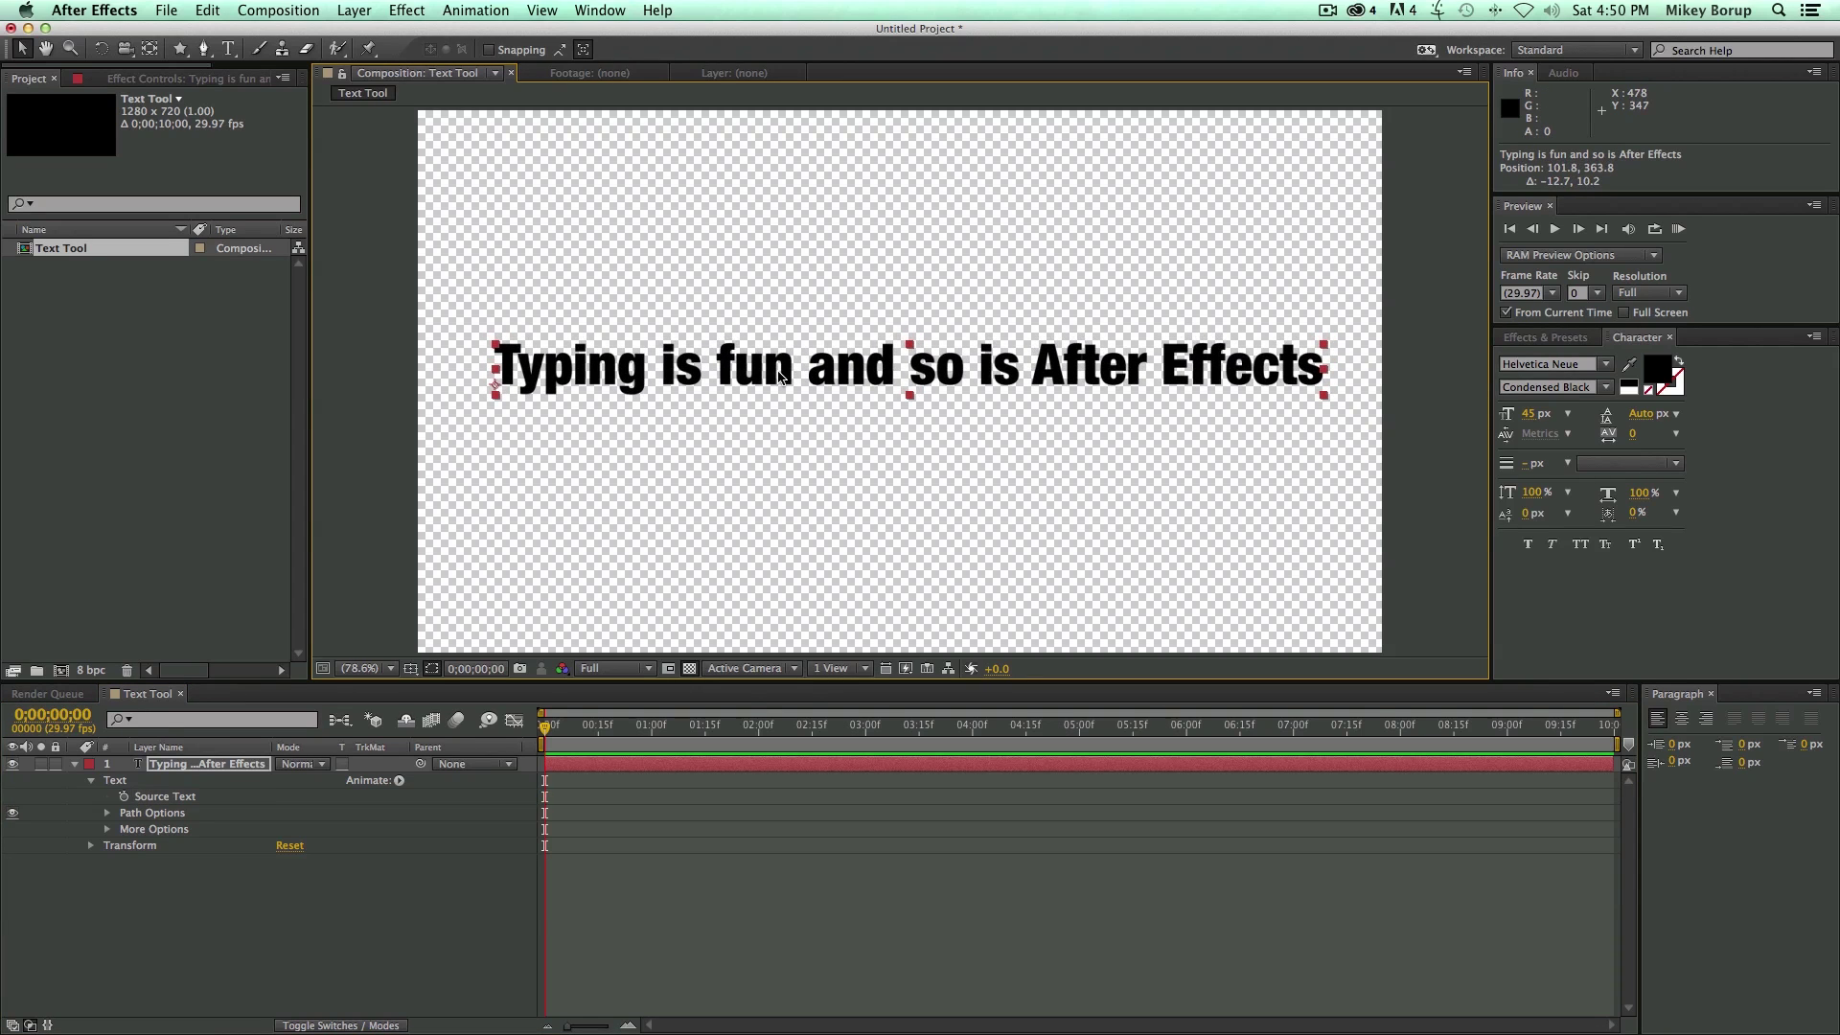
# Leave Path Options set to None, then start Mask 1 with the Pen tool below the sentence
pyautogui.click(107, 813)
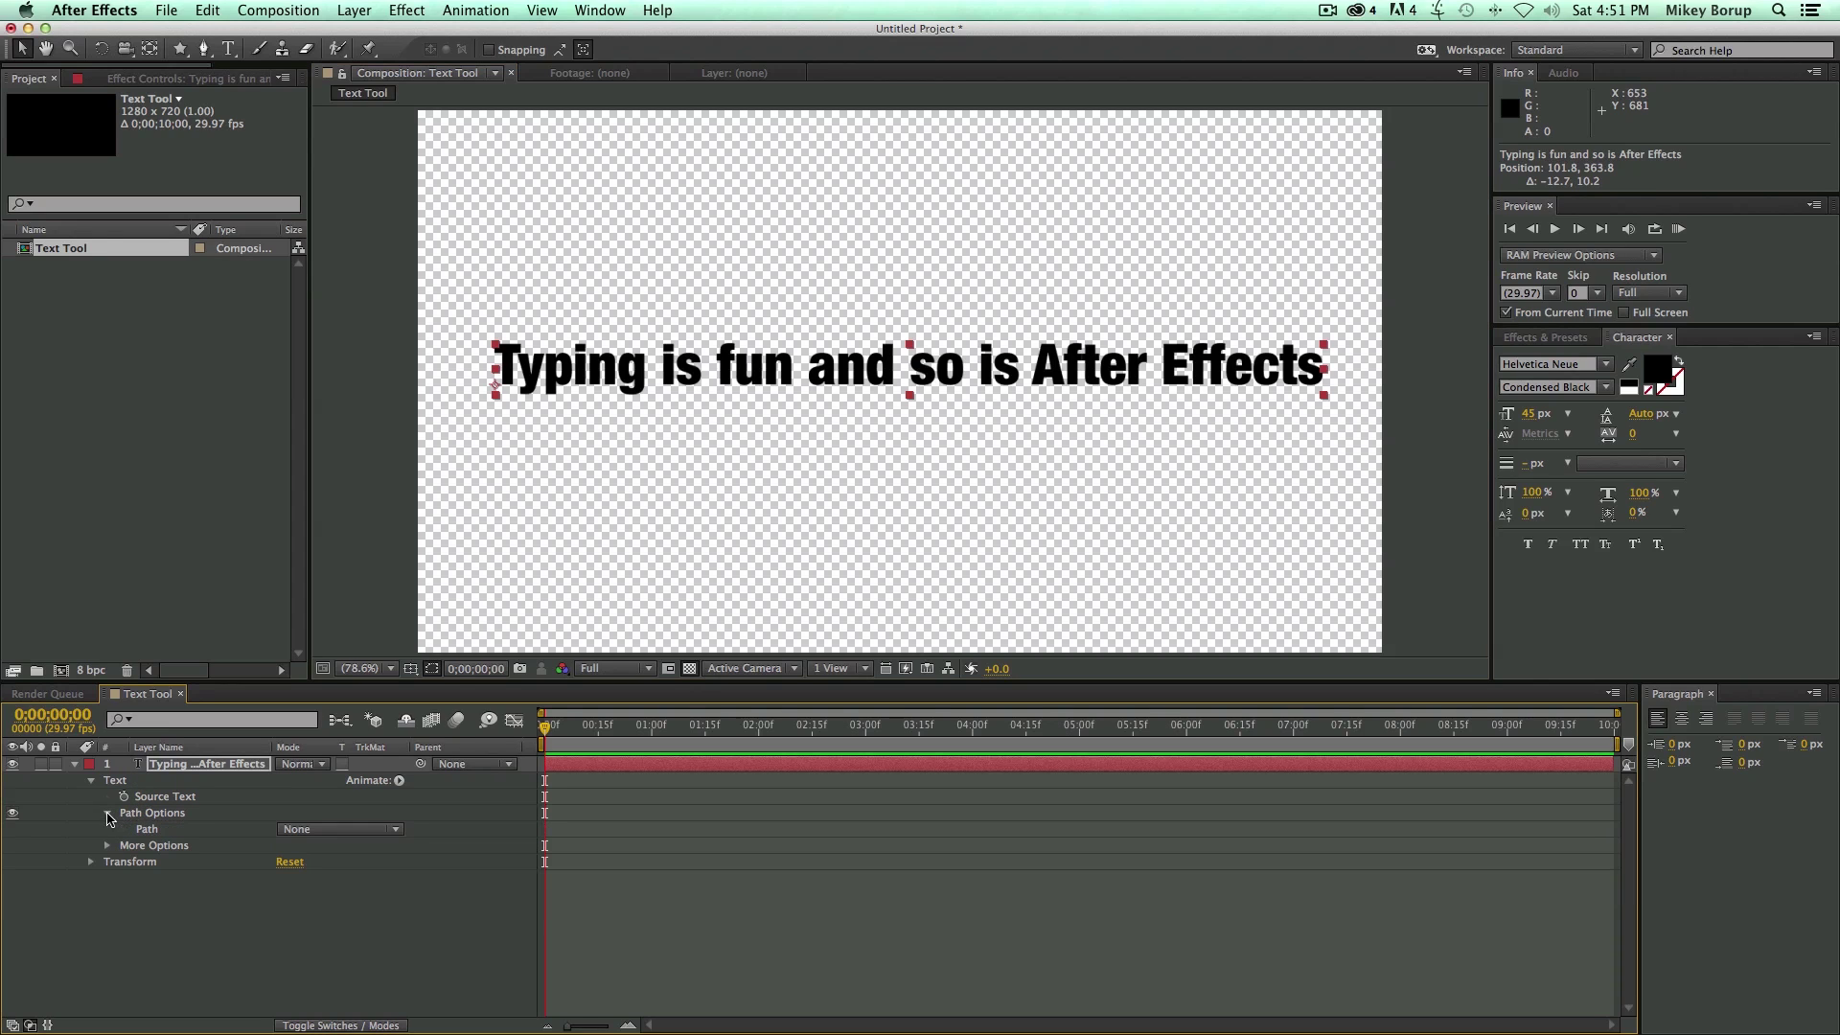
pyautogui.click(374, 832)
pyautogui.click(336, 848)
pyautogui.click(205, 50)
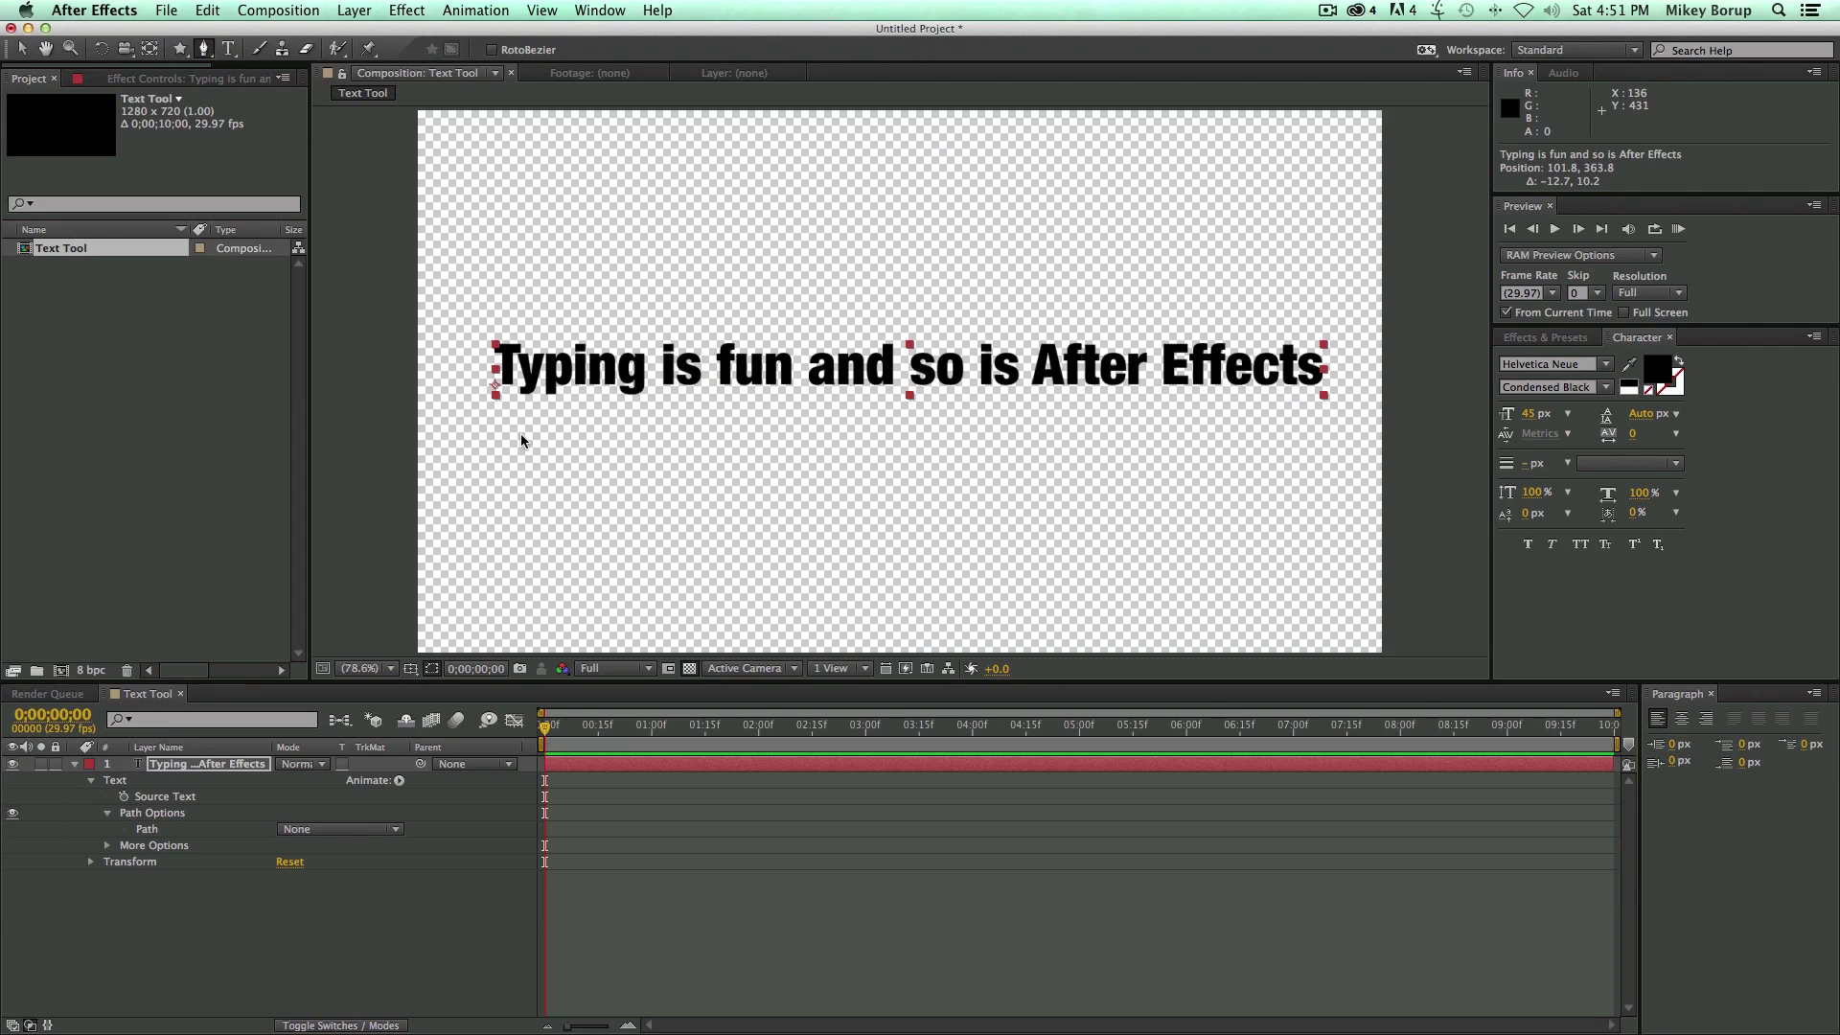
pyautogui.click(576, 766)
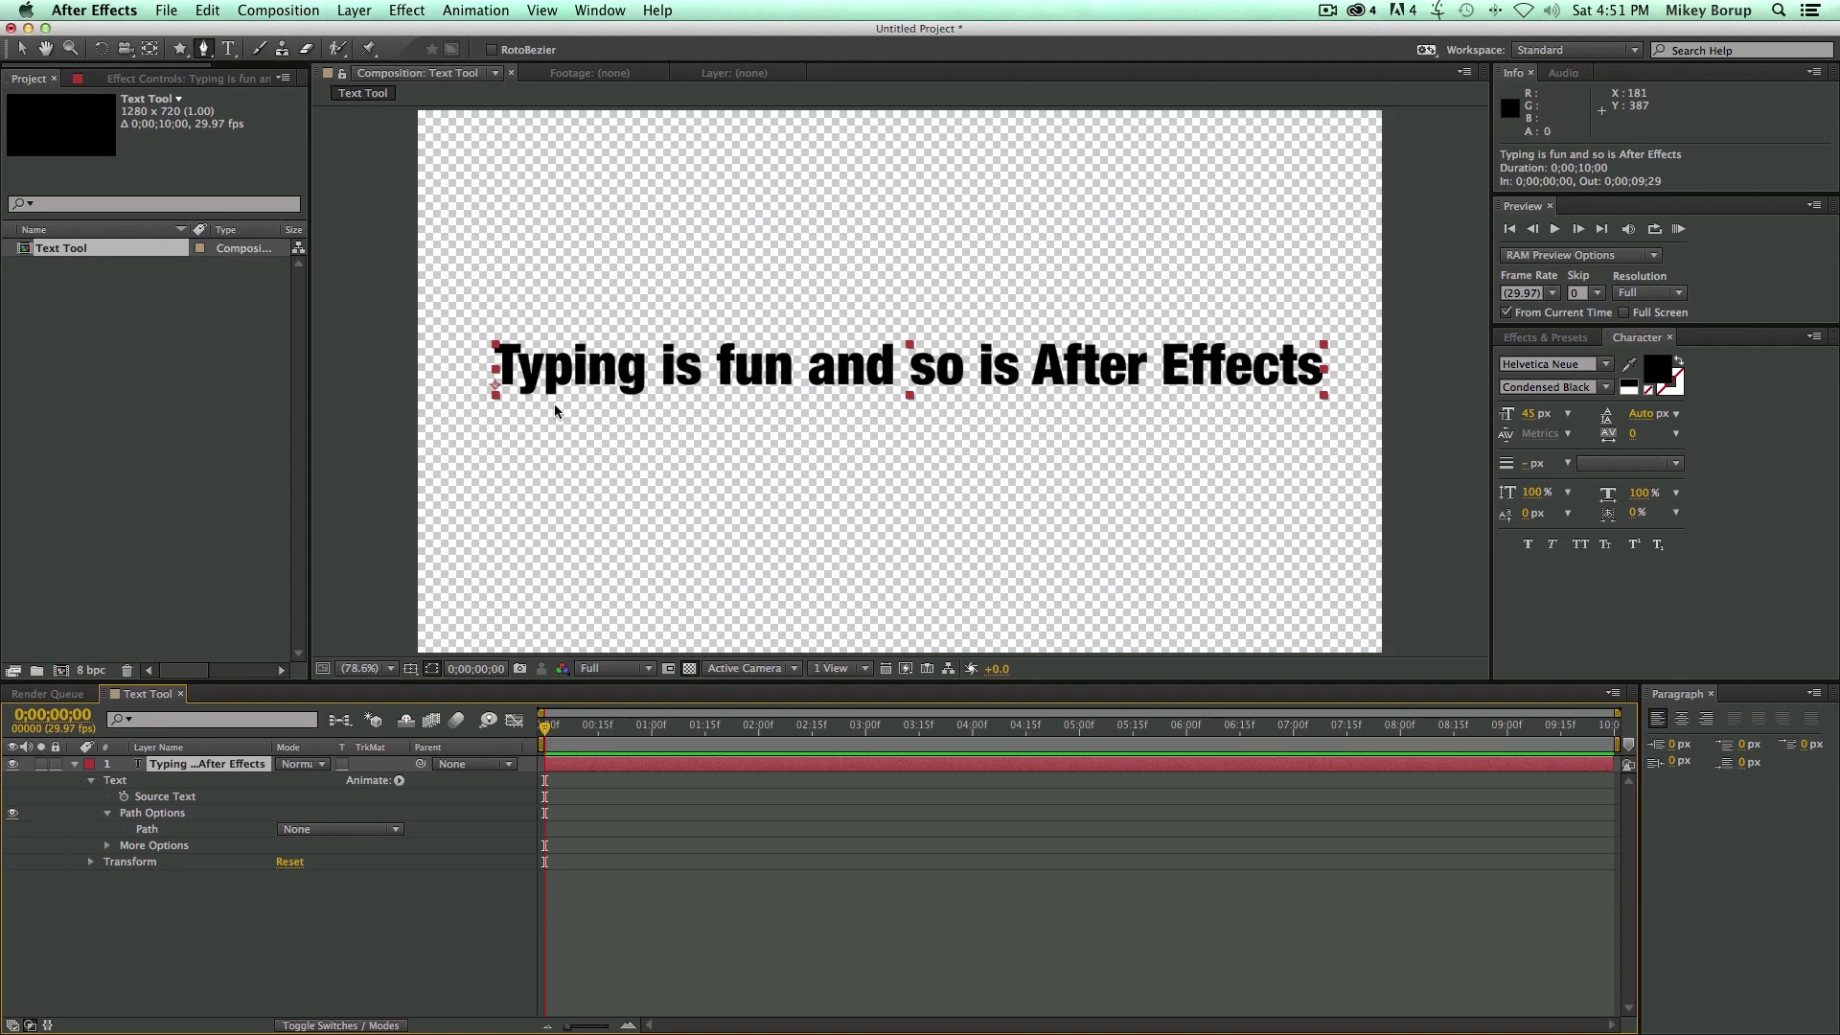
pyautogui.click(524, 419)
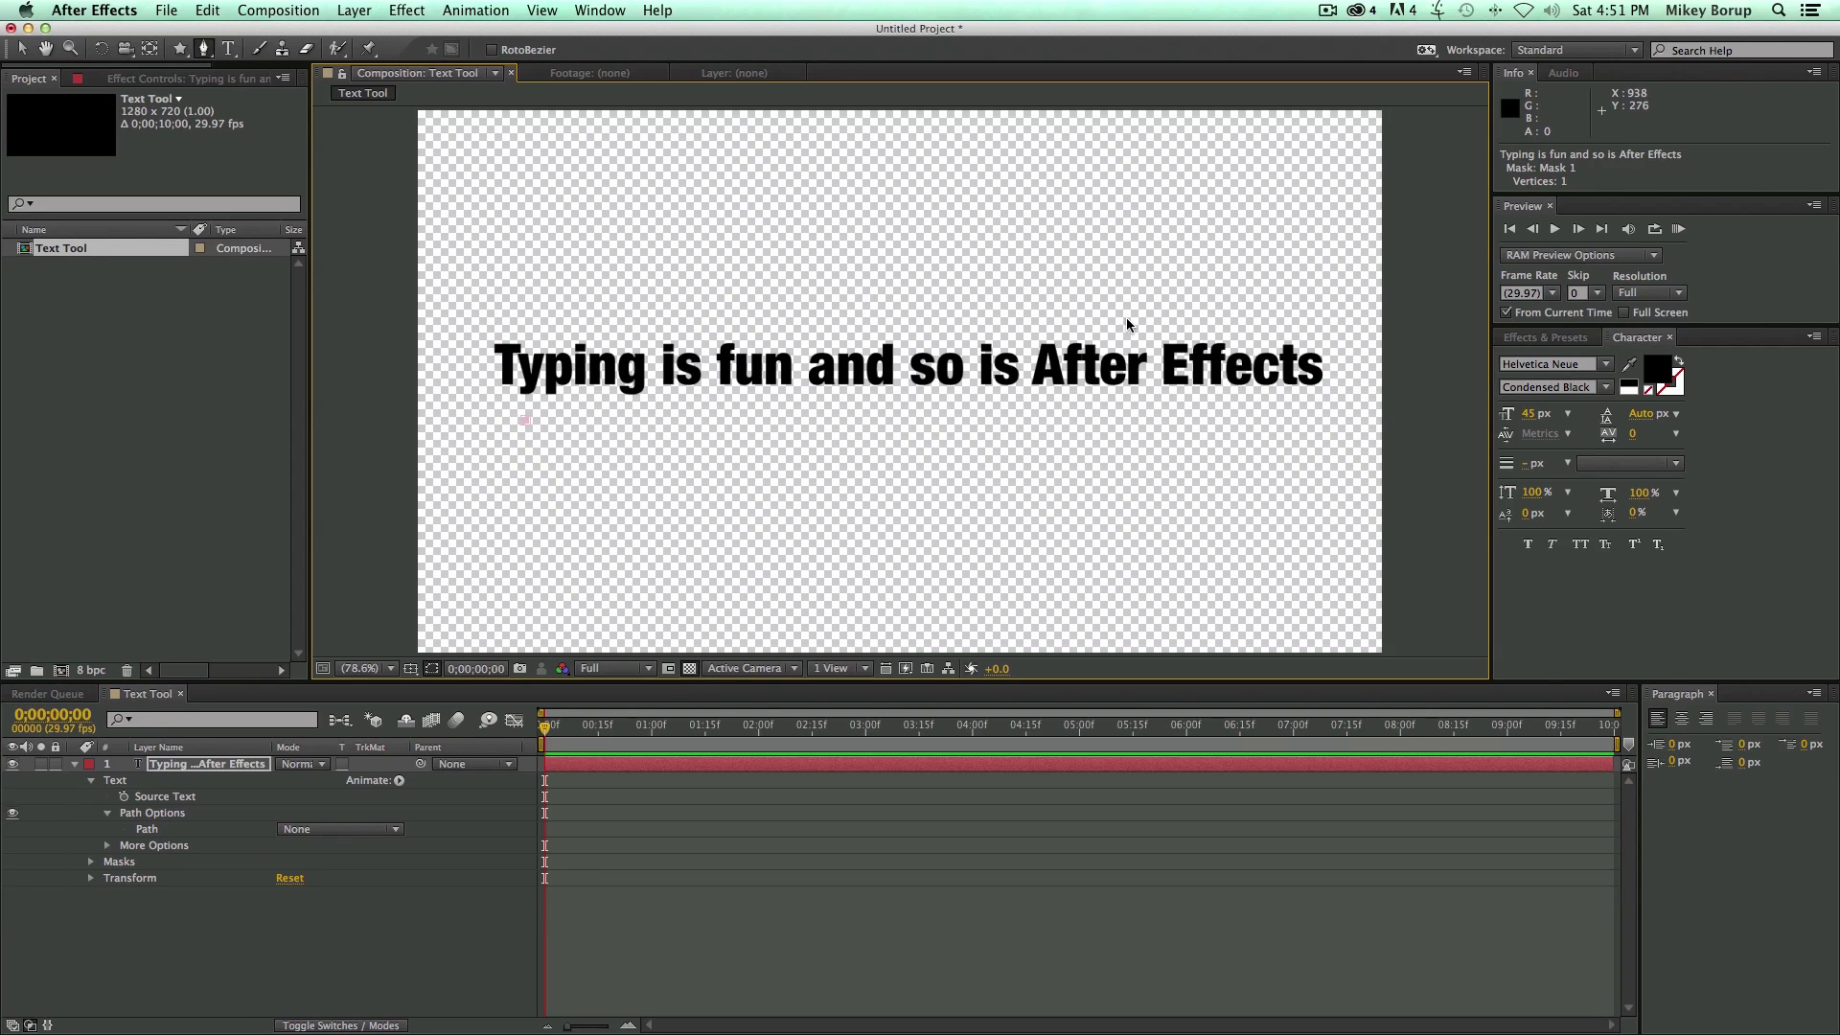
pyautogui.moveTo(1244, 422); pyautogui.dragTo(1447, 694)
# Redraw the second mask point as a curved wave and set the text's Path to Mask 1
pyautogui.press('super+z')
pyautogui.press('super+z')
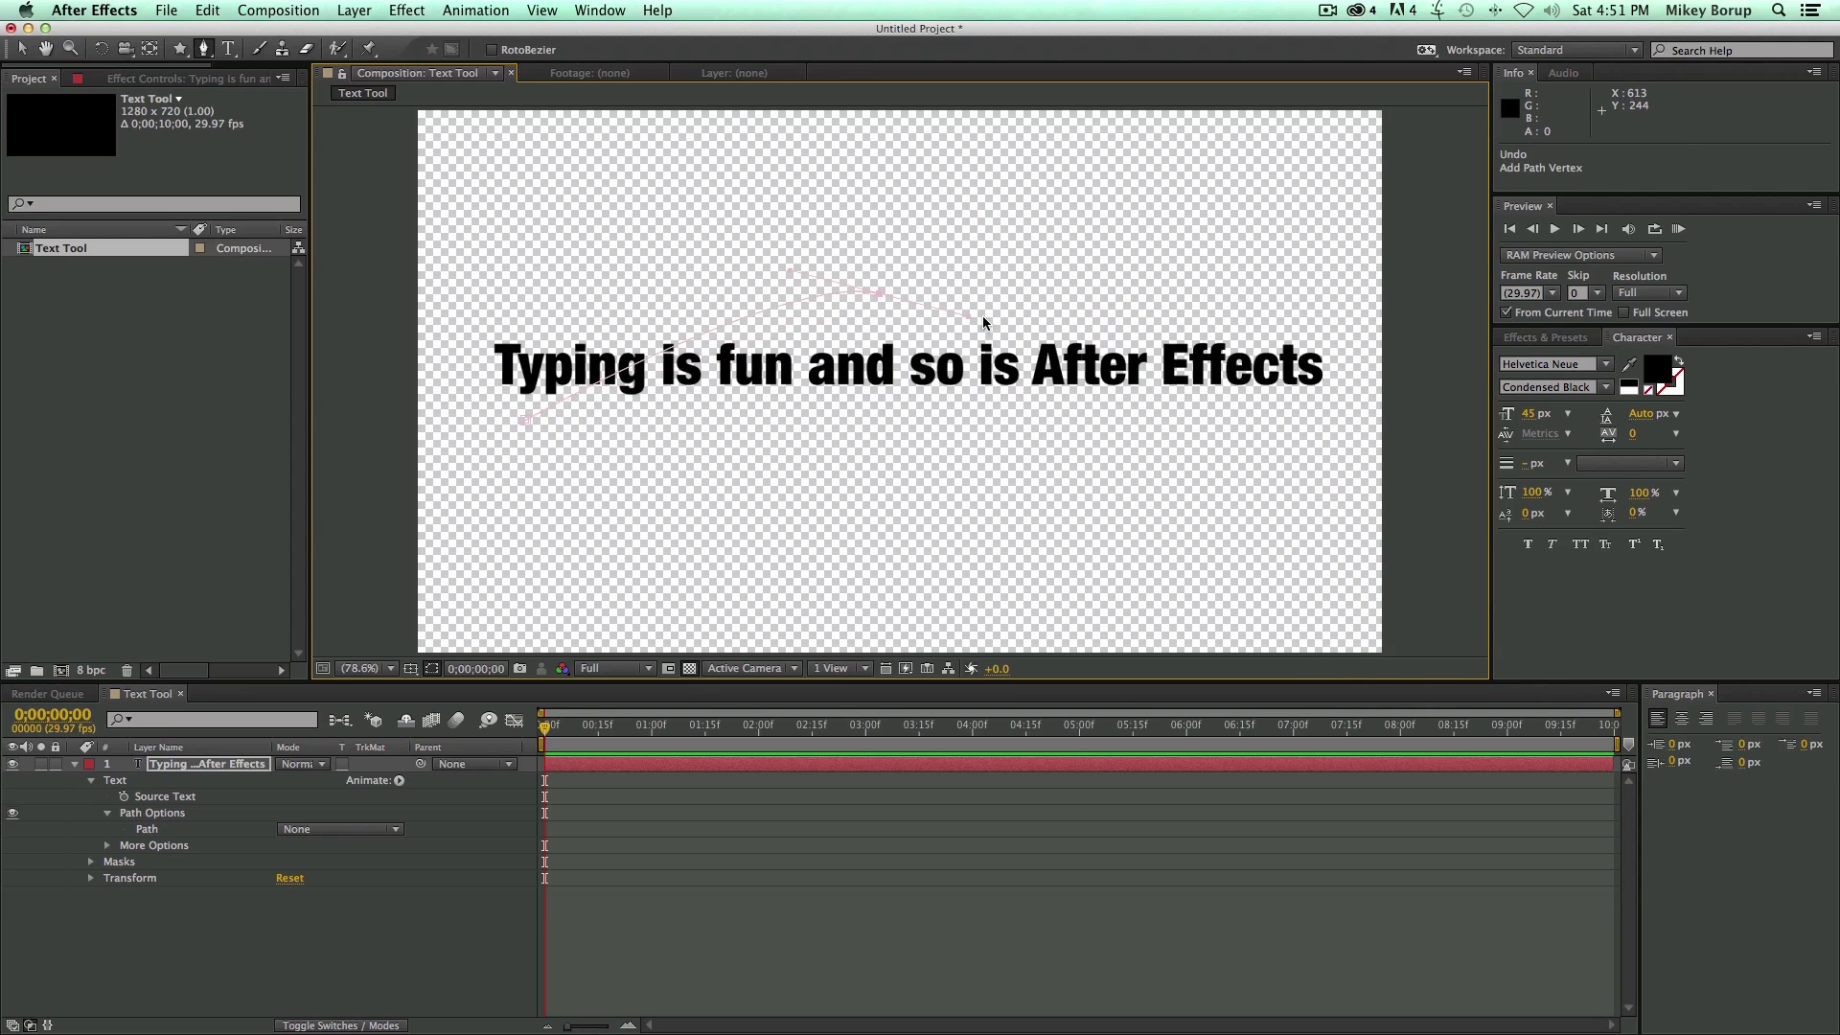
pyautogui.moveTo(1221, 439); pyautogui.dragTo(1343, 407)
pyautogui.click(296, 828)
pyautogui.click(295, 826)
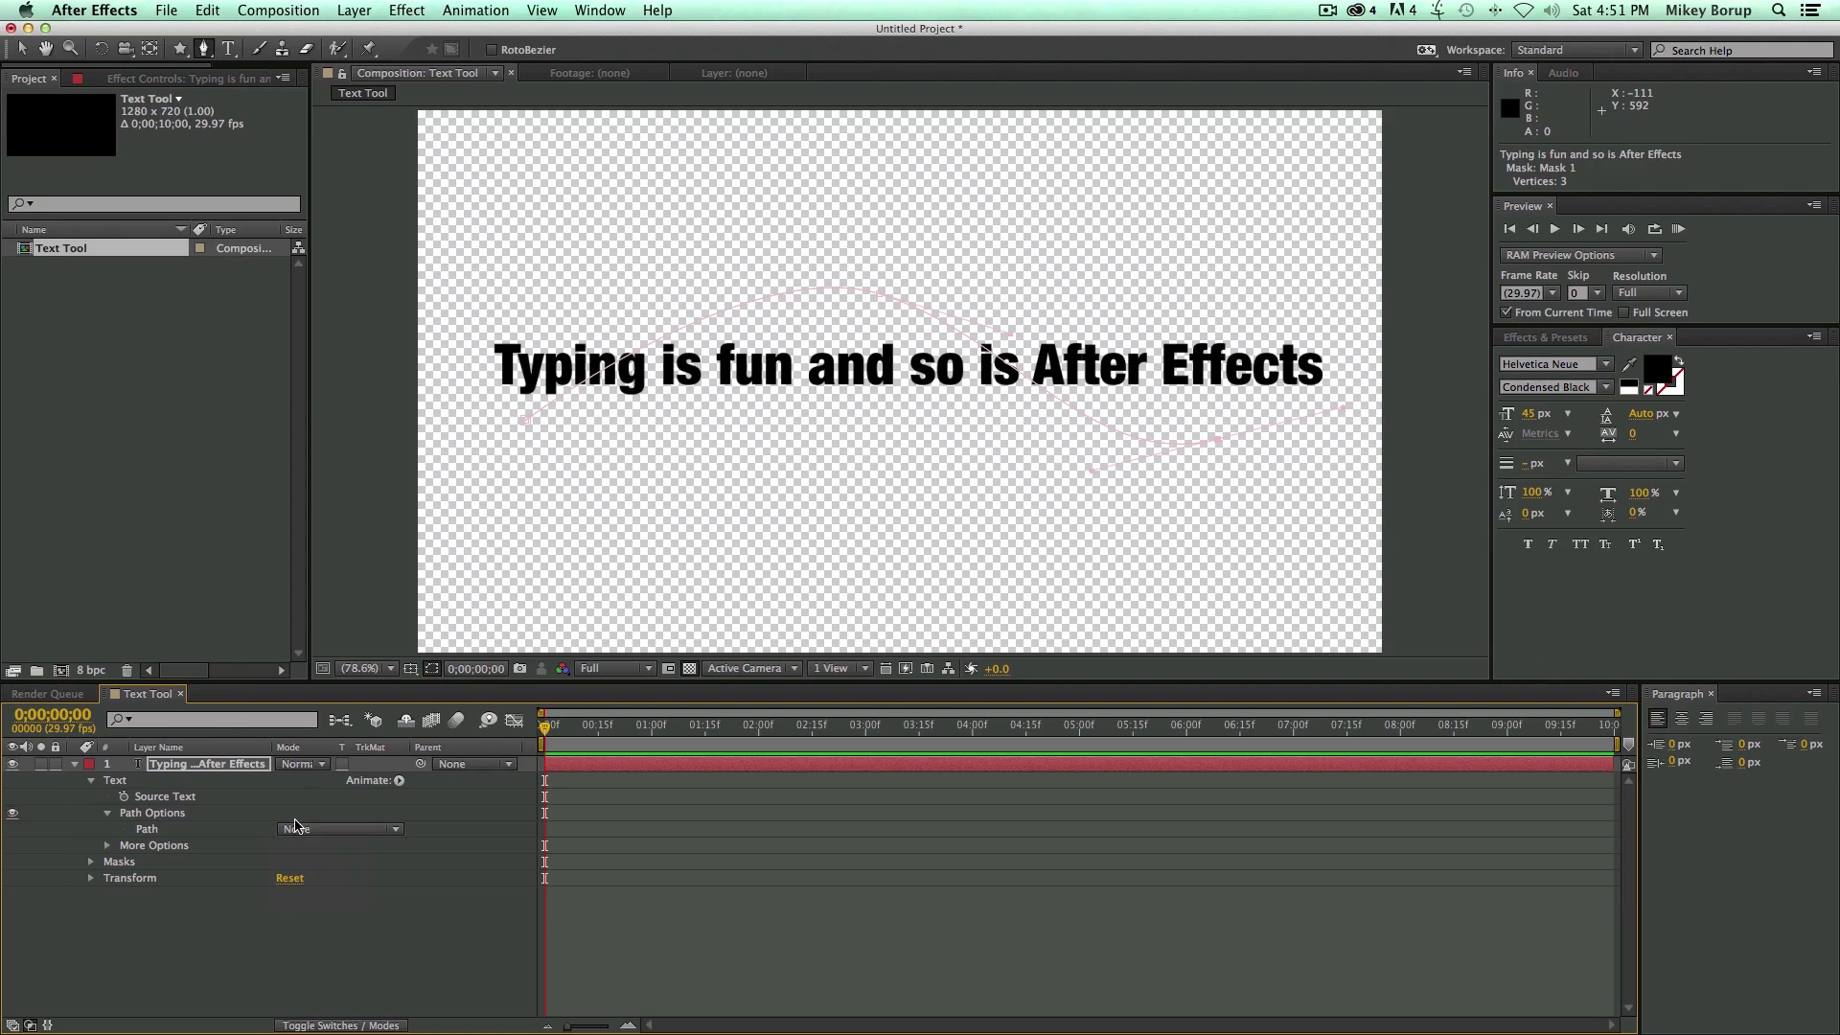
pyautogui.click(336, 830)
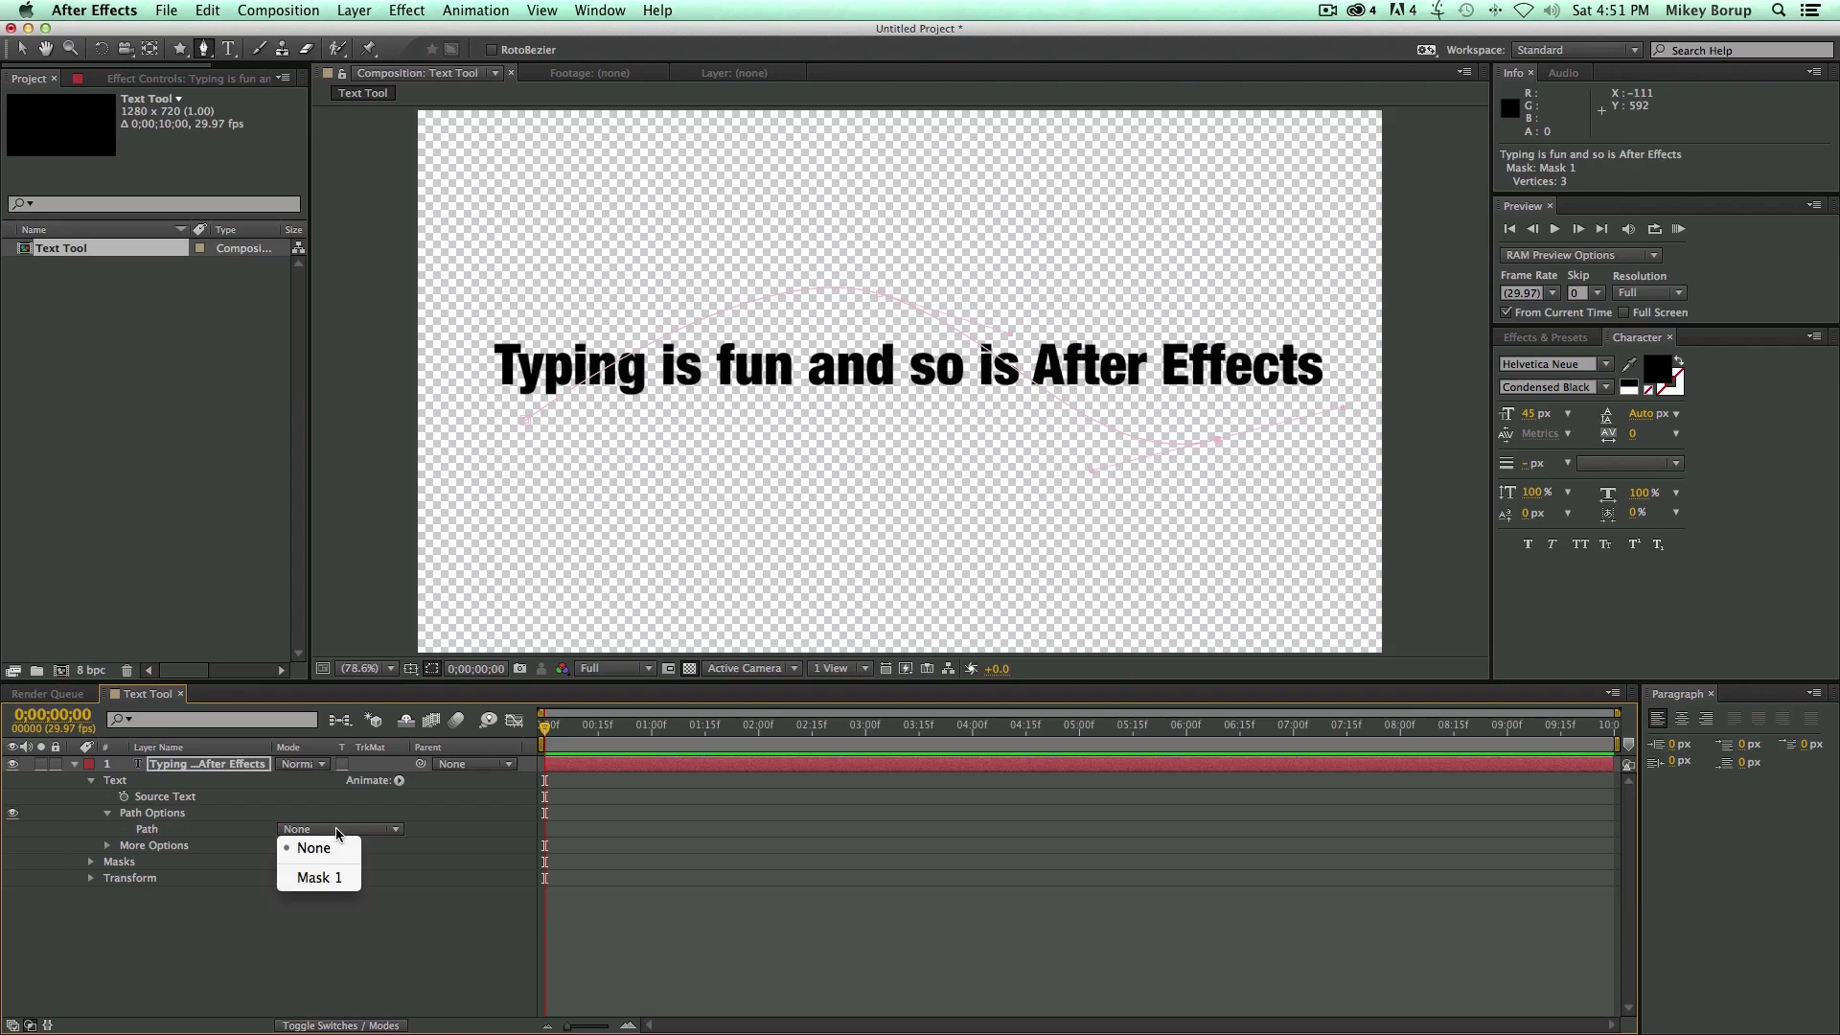
pyautogui.click(320, 877)
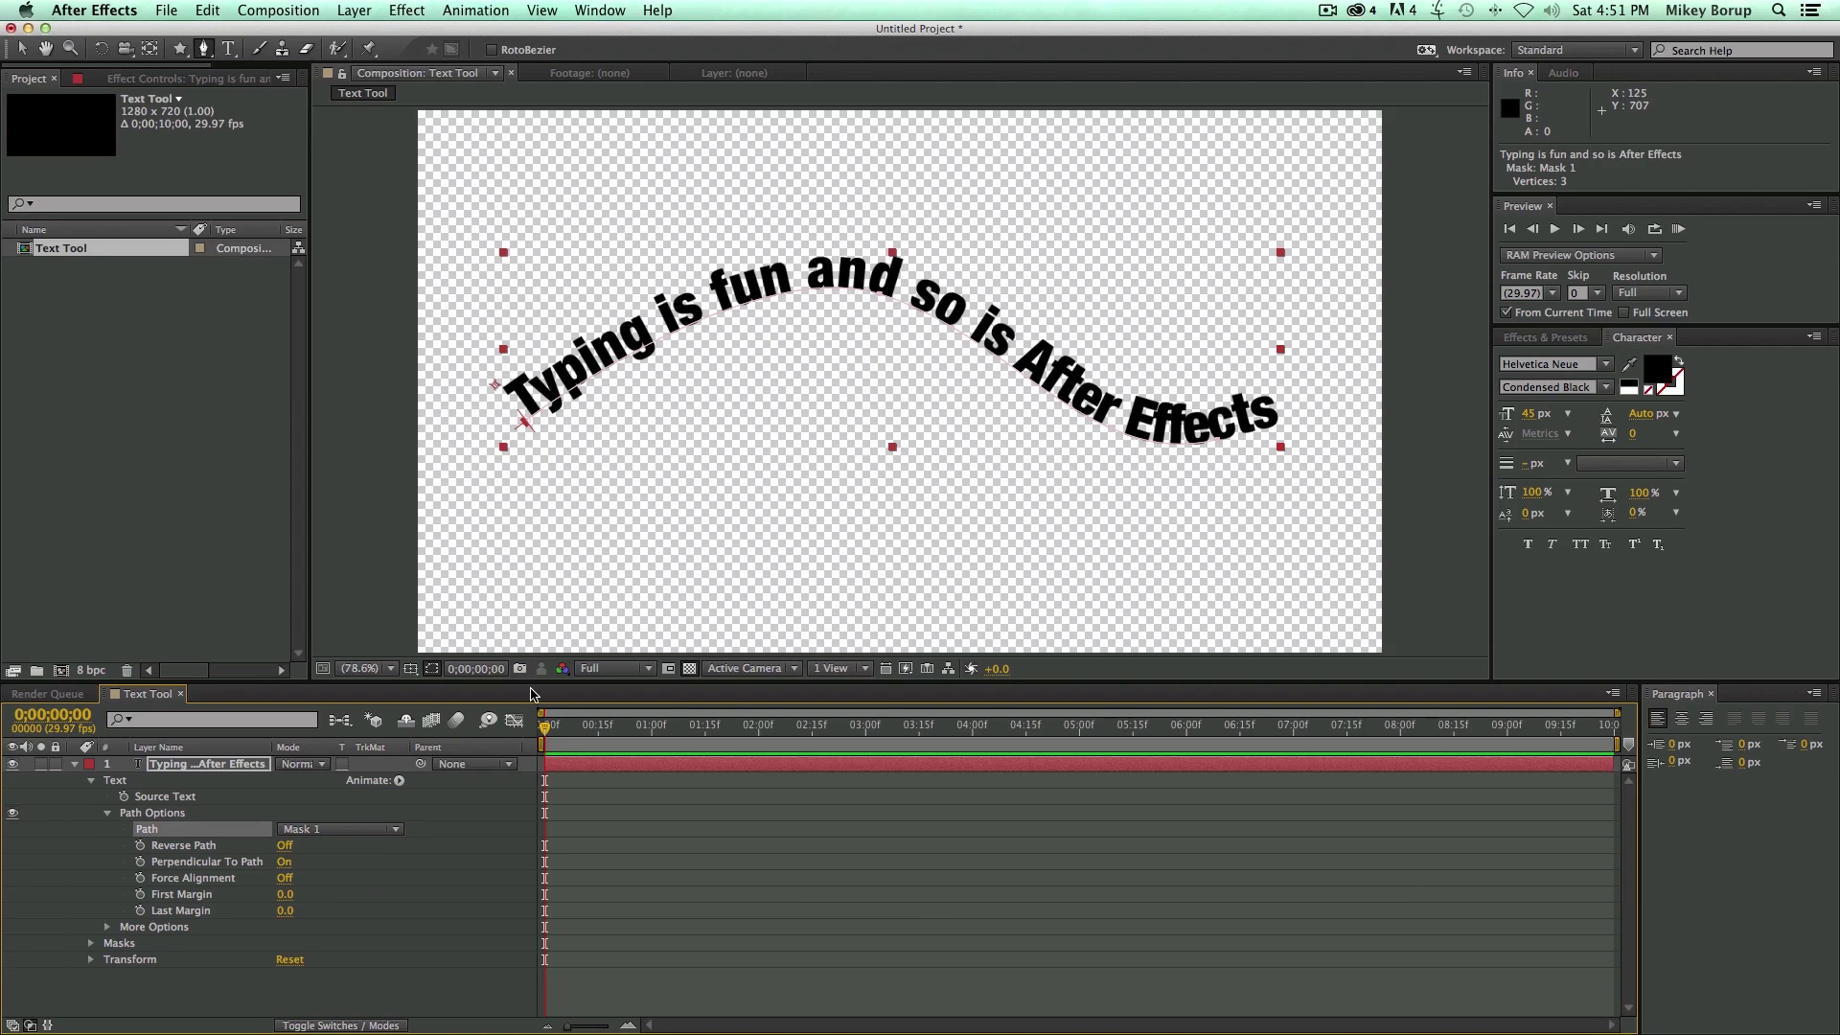
# Test Reverse Path and Perpendicular To Path, turn on Force Alignment, and undo a margin drag
pyautogui.click(284, 849)
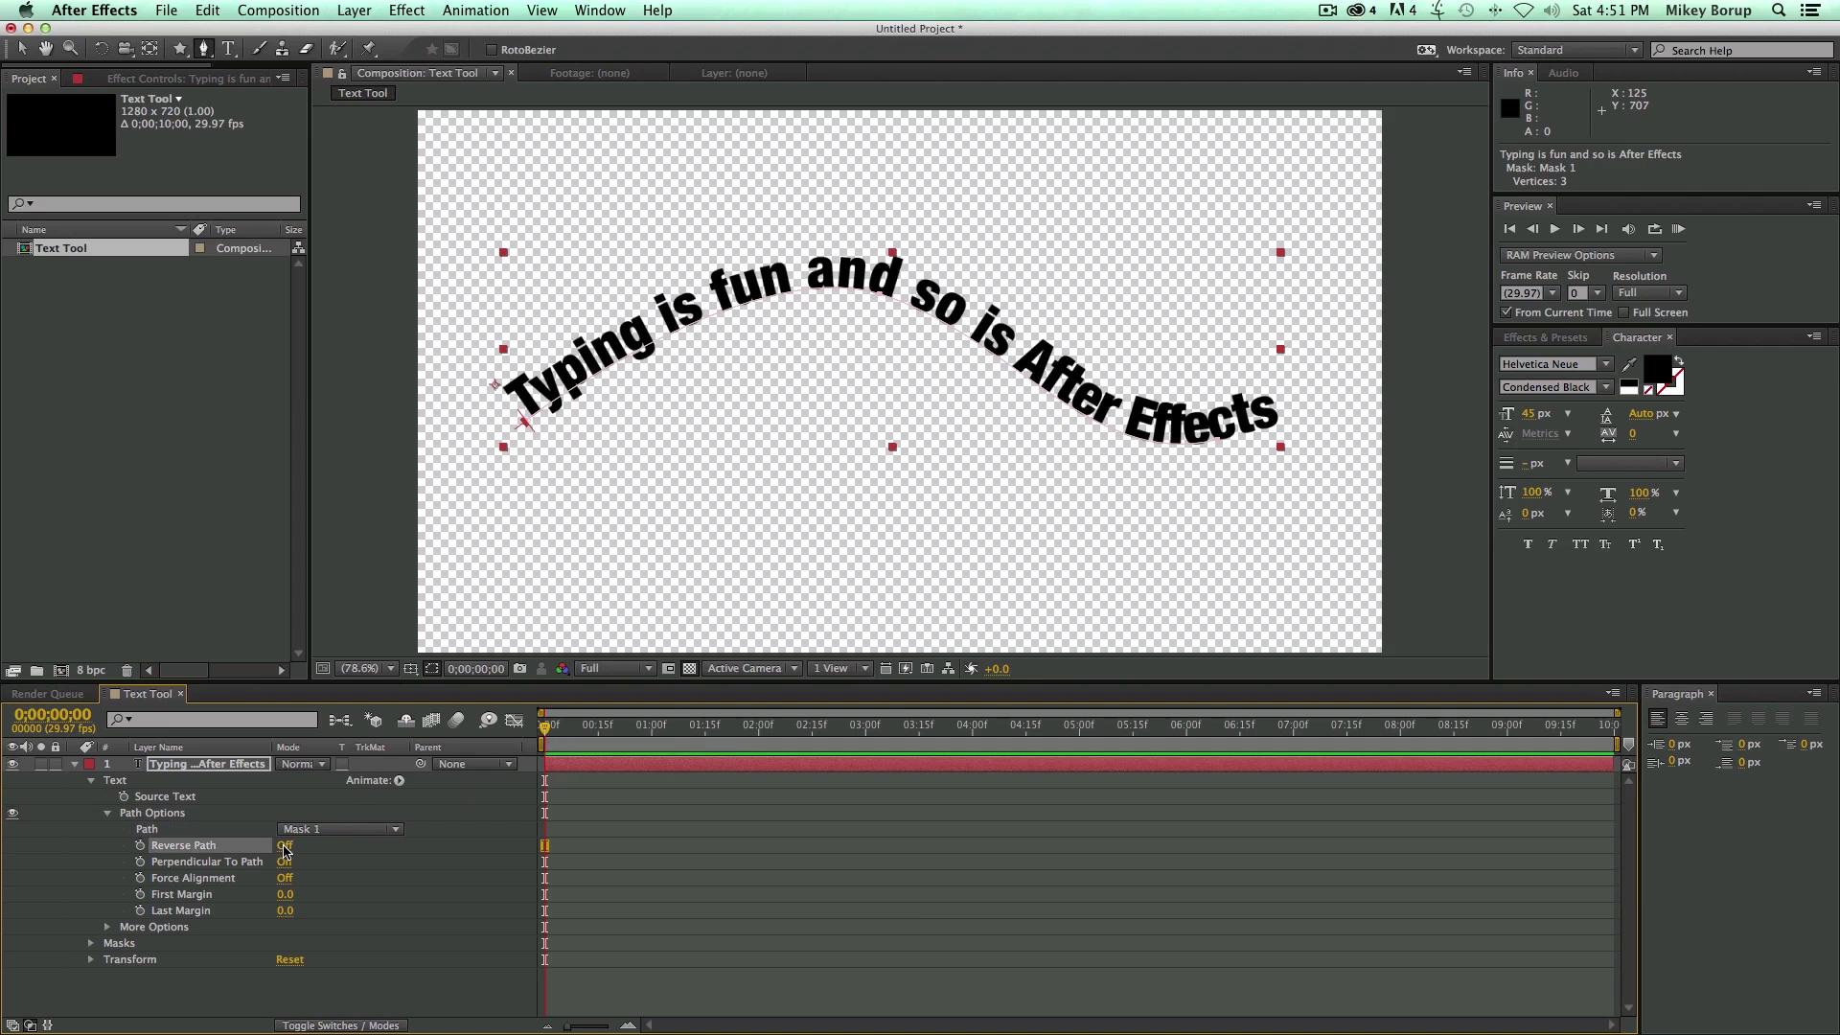
pyautogui.click(284, 847)
pyautogui.click(285, 847)
pyautogui.click(285, 865)
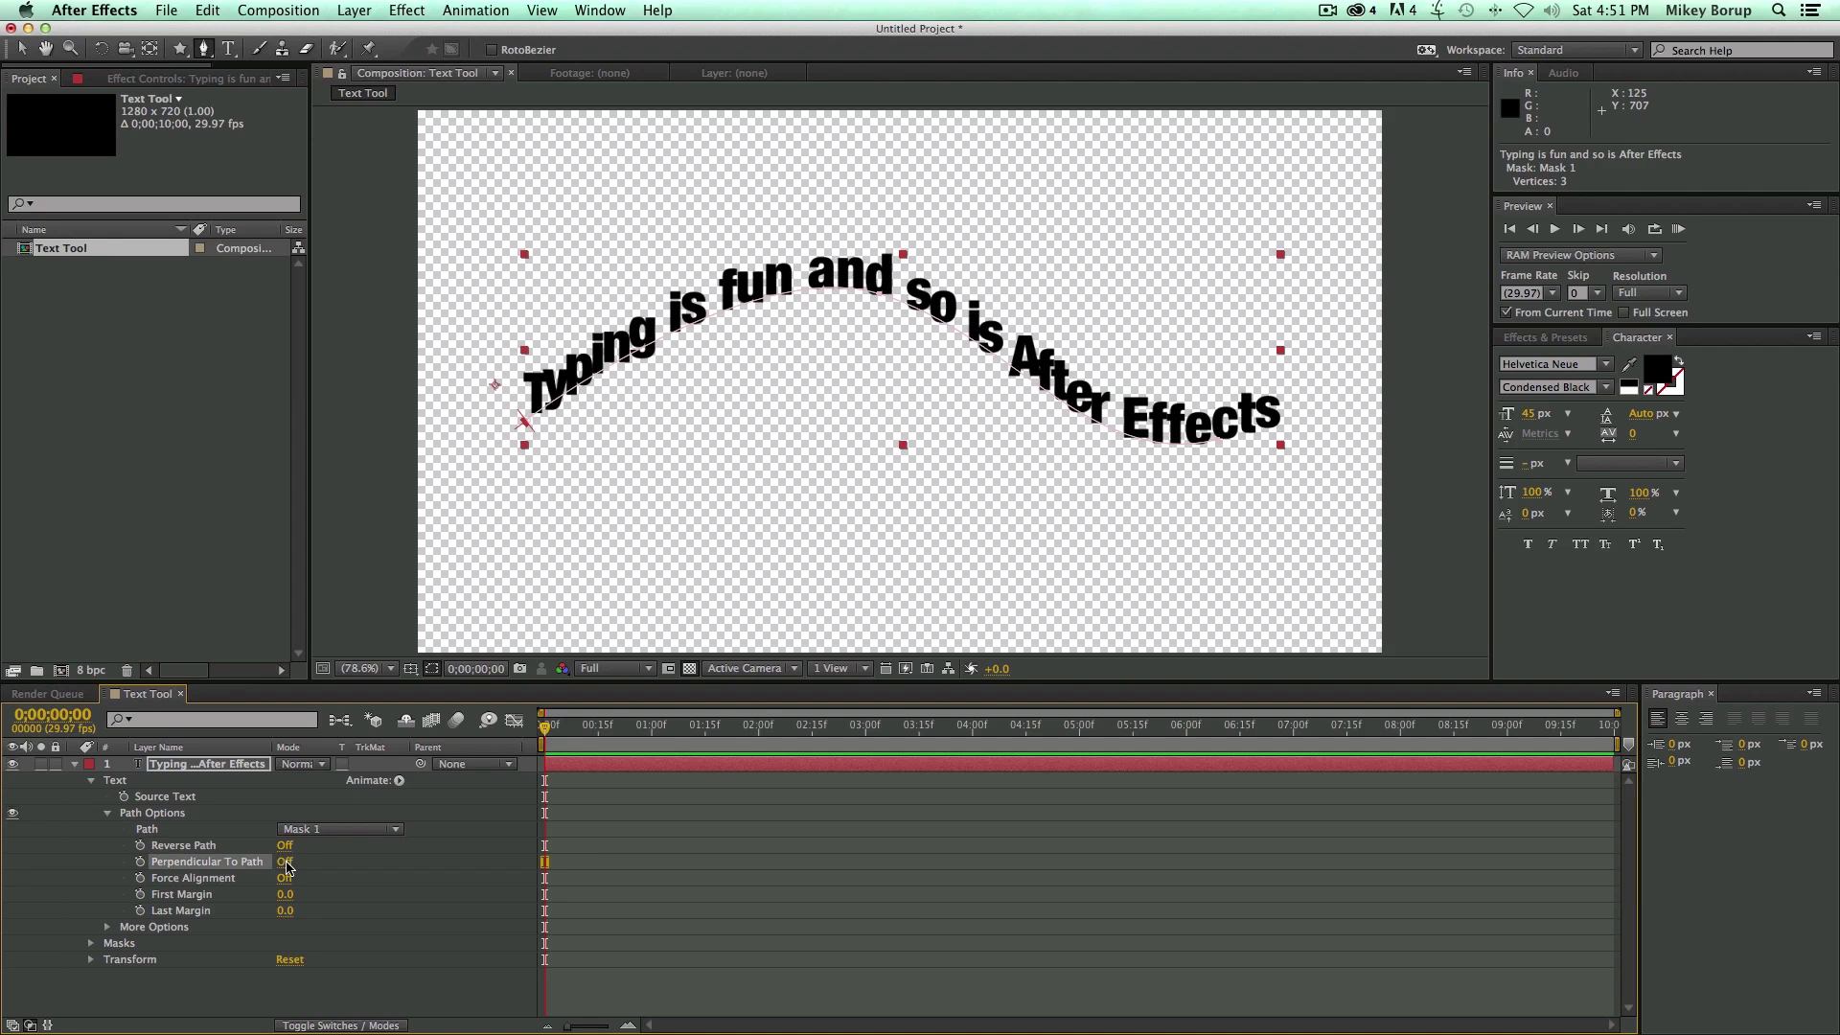
pyautogui.click(284, 865)
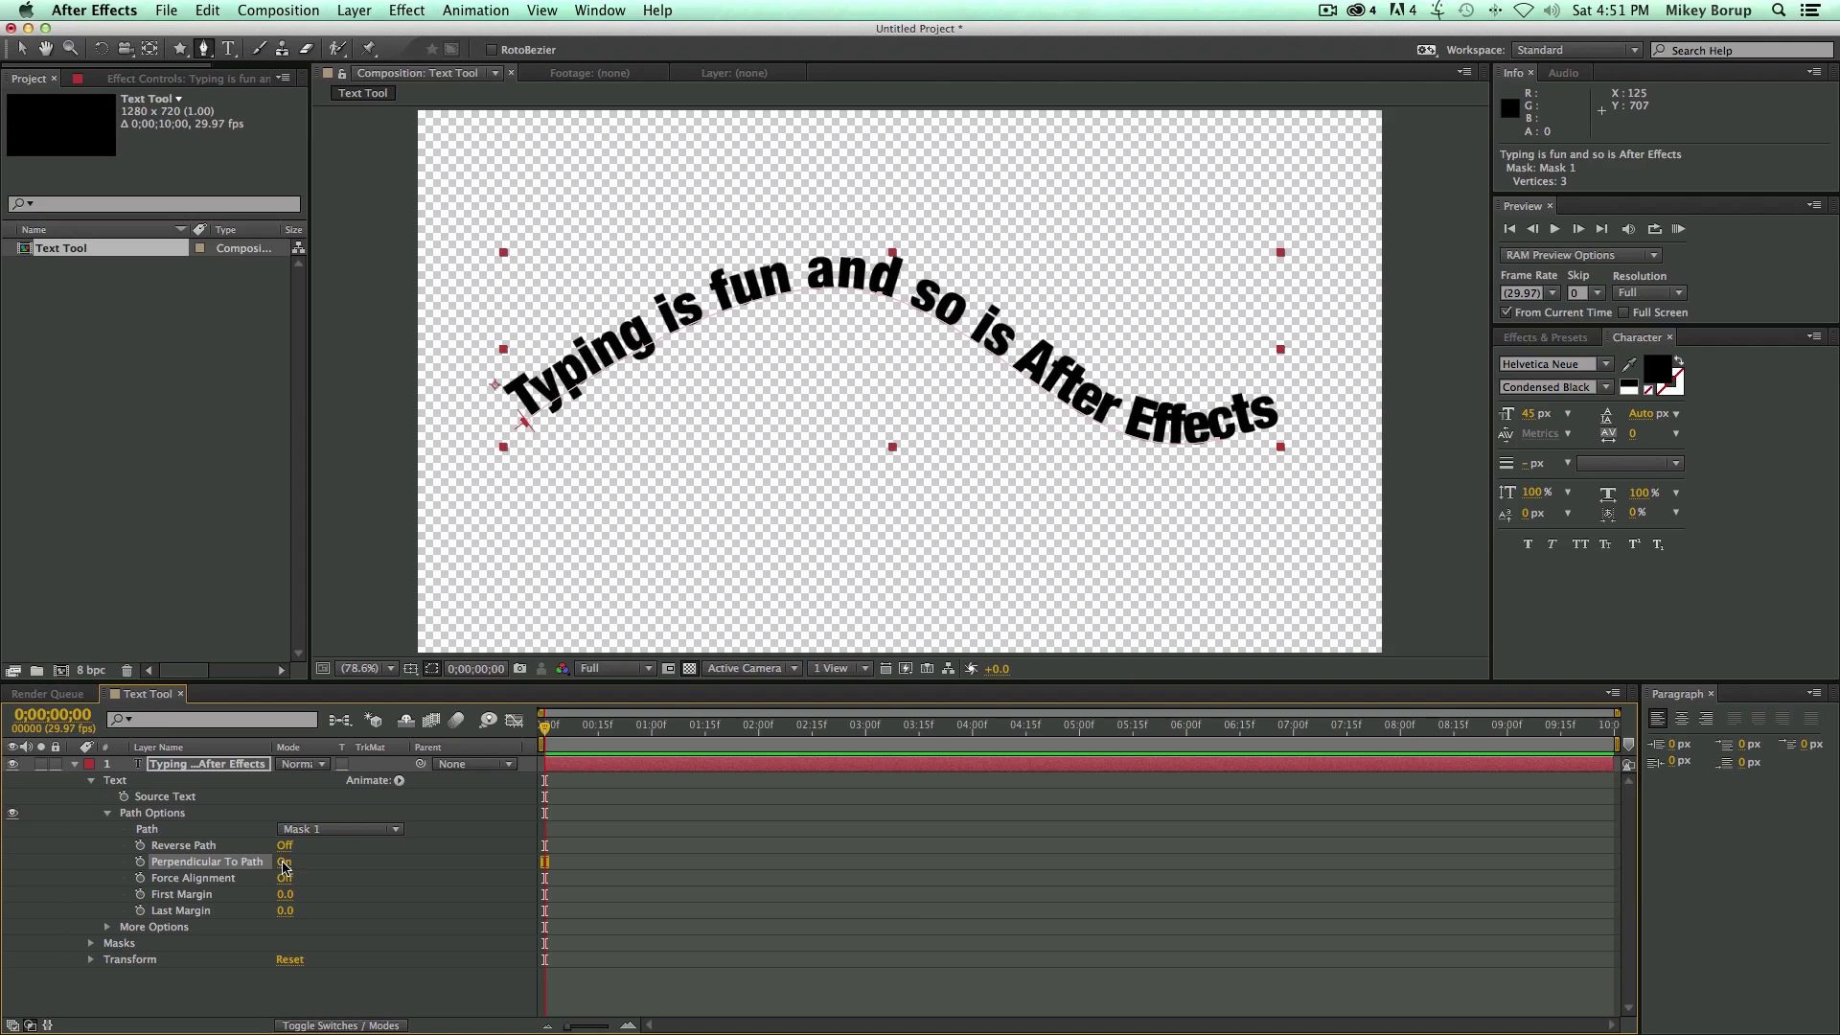
pyautogui.click(284, 880)
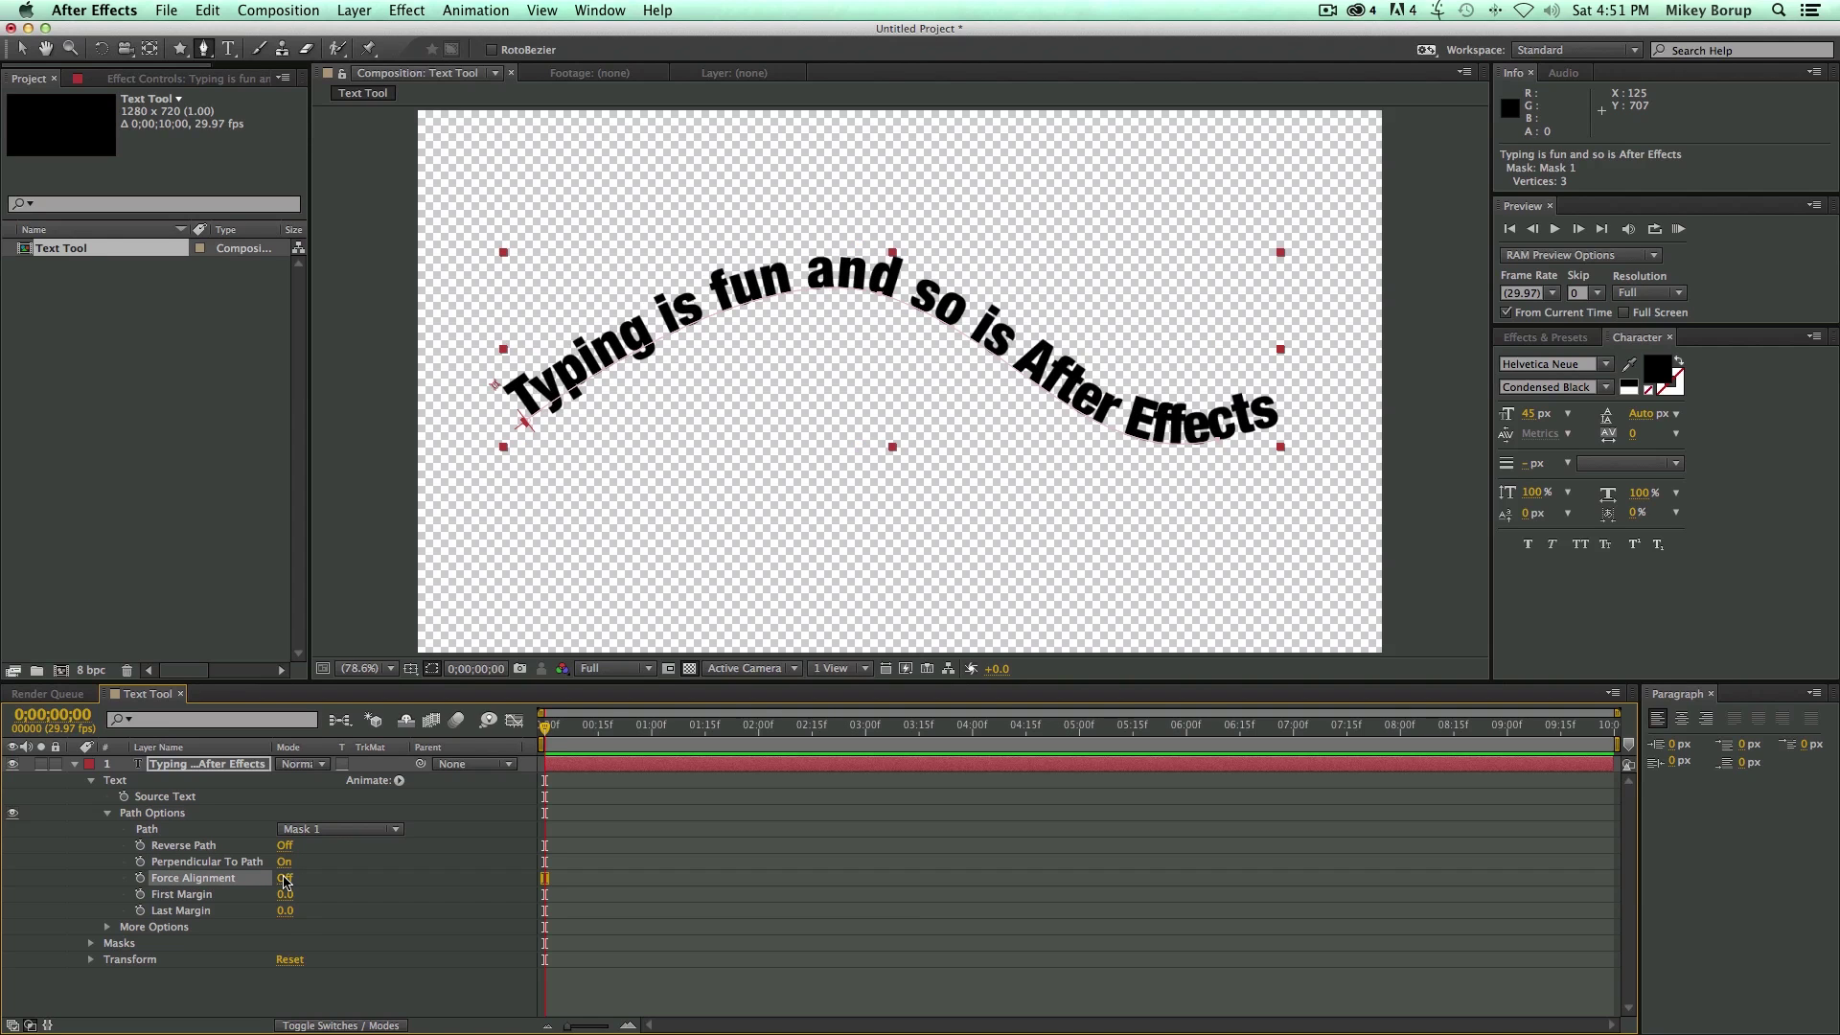
pyautogui.moveTo(285, 897); pyautogui.dragTo(292, 936)
pyautogui.press('super+z')
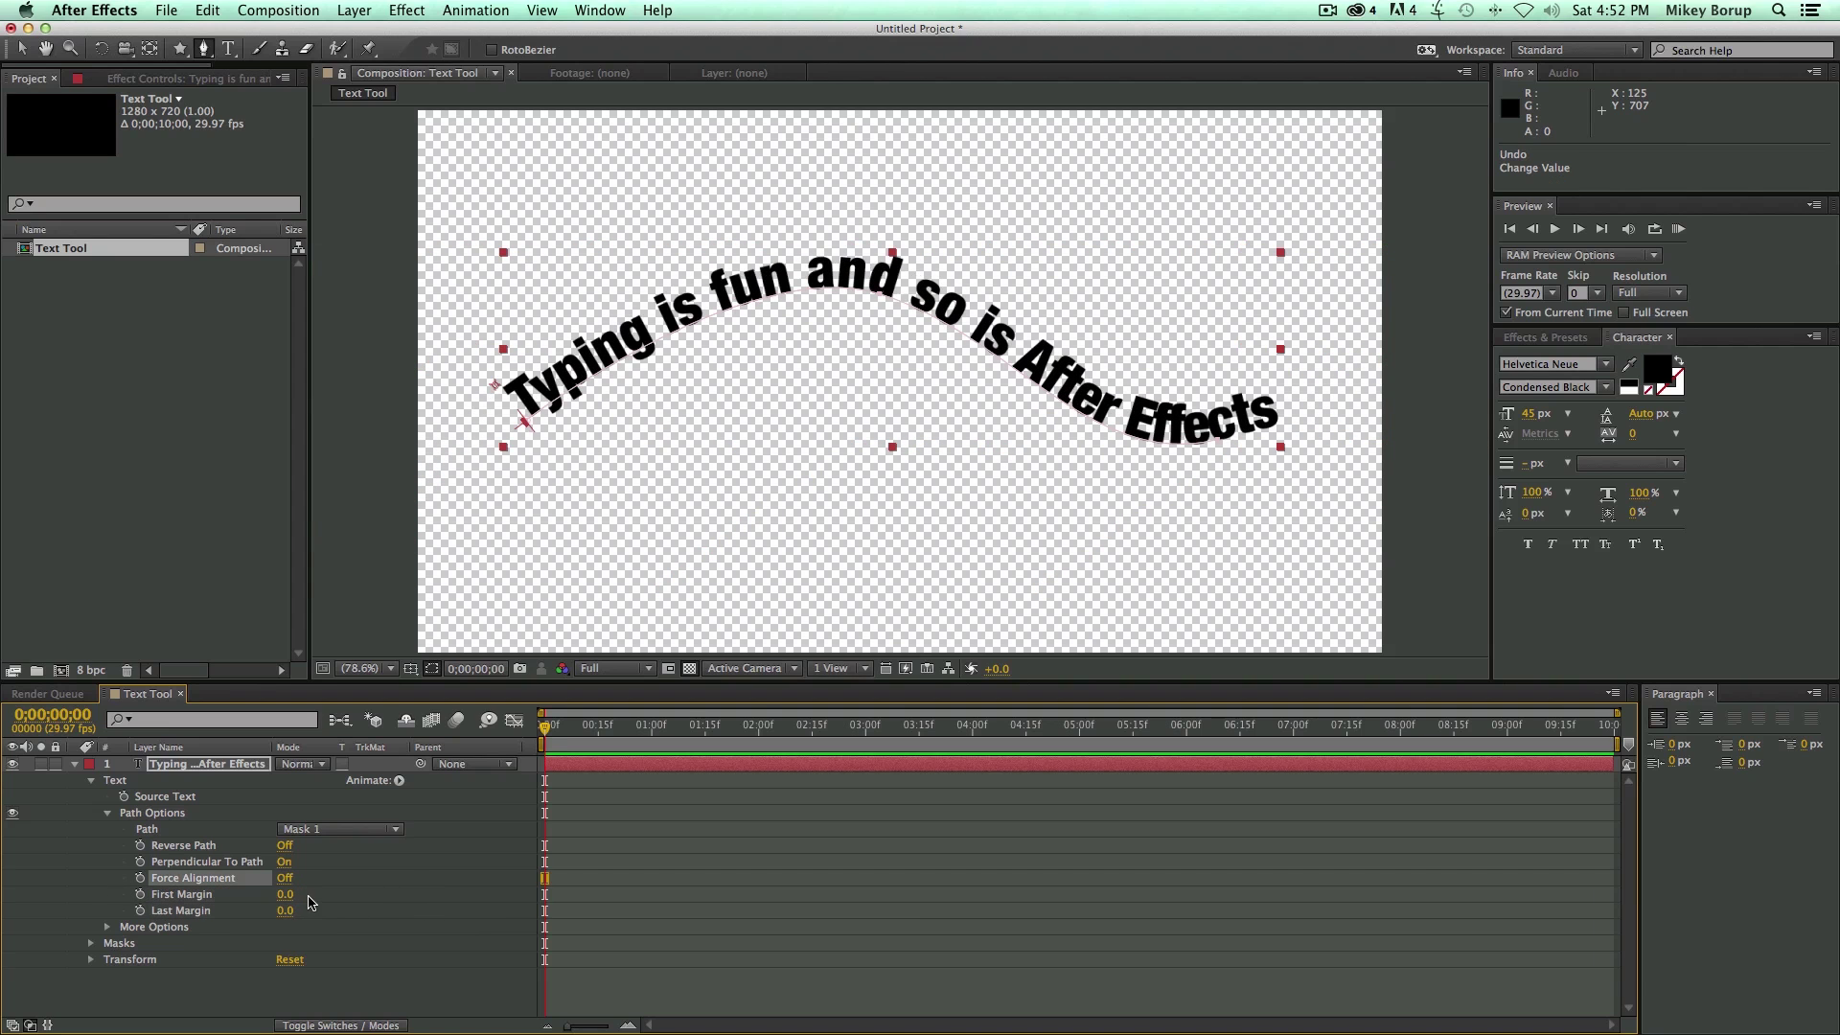
# Set First Margin to -17 and Anchor Point Grouping to Character after briefly trying Word
pyautogui.click(103, 929)
pyautogui.click(107, 927)
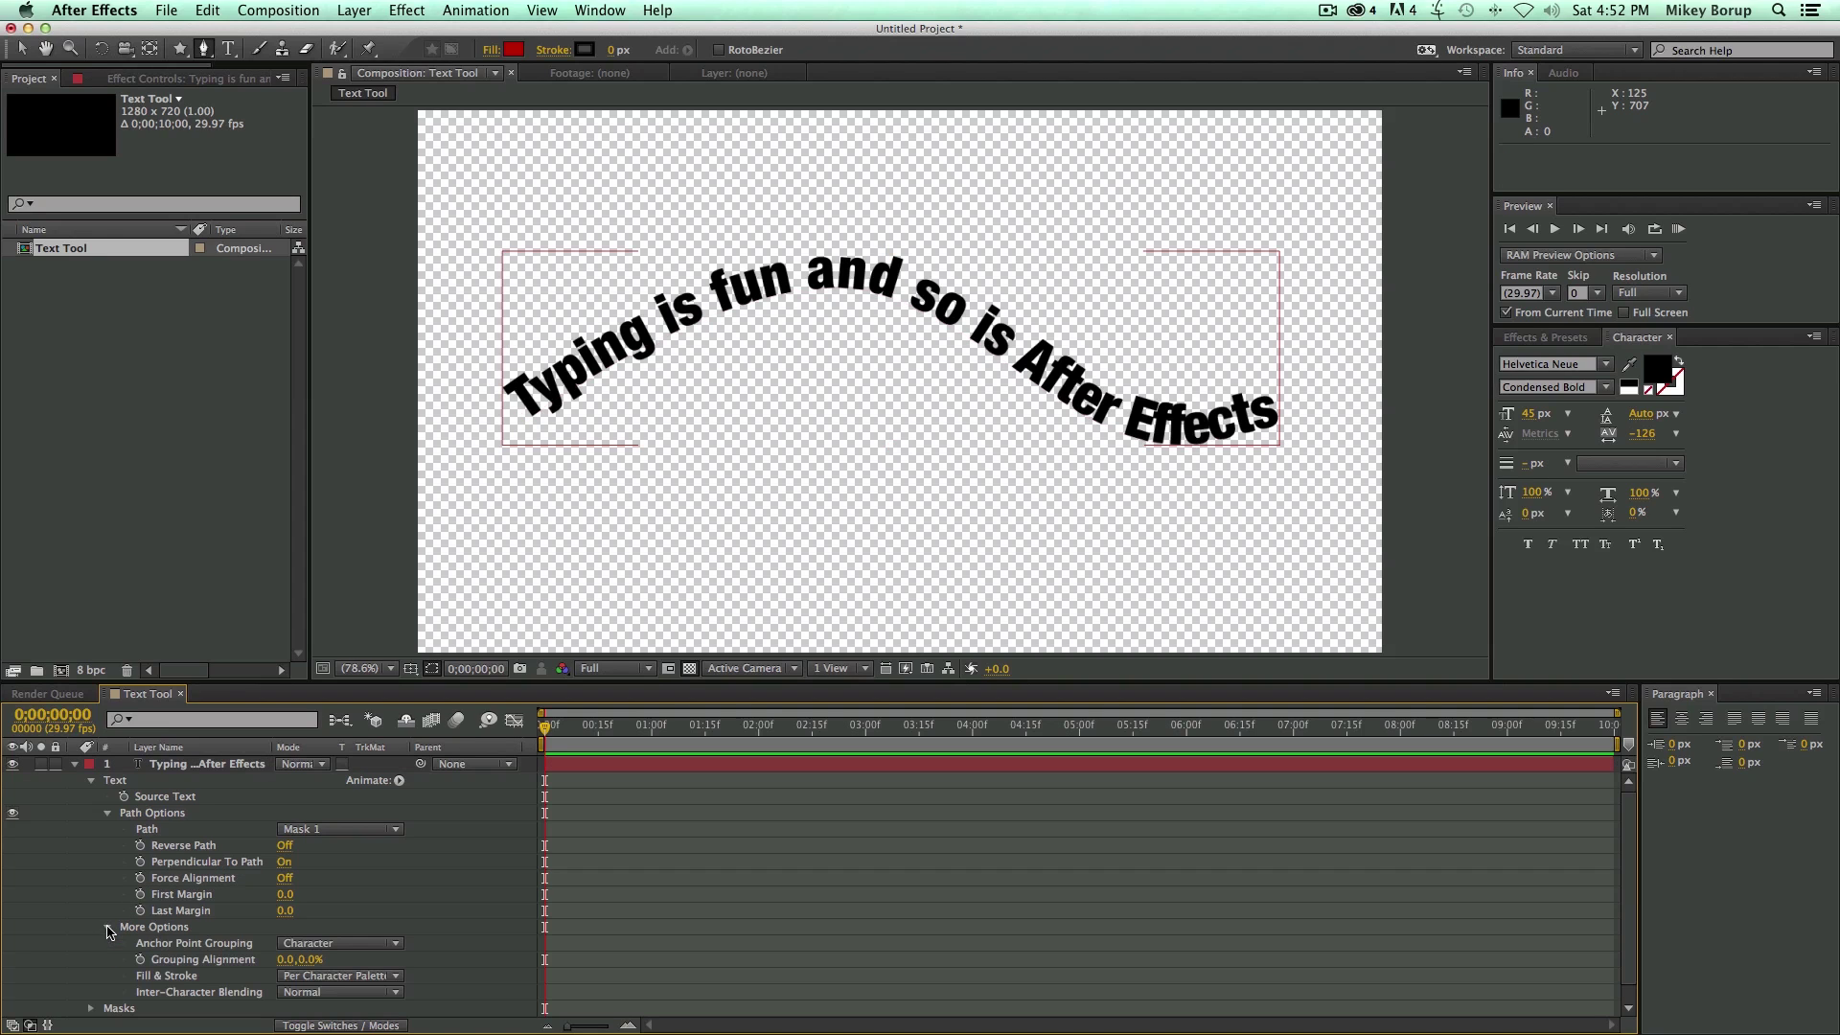
pyautogui.click(319, 949)
pyautogui.click(317, 978)
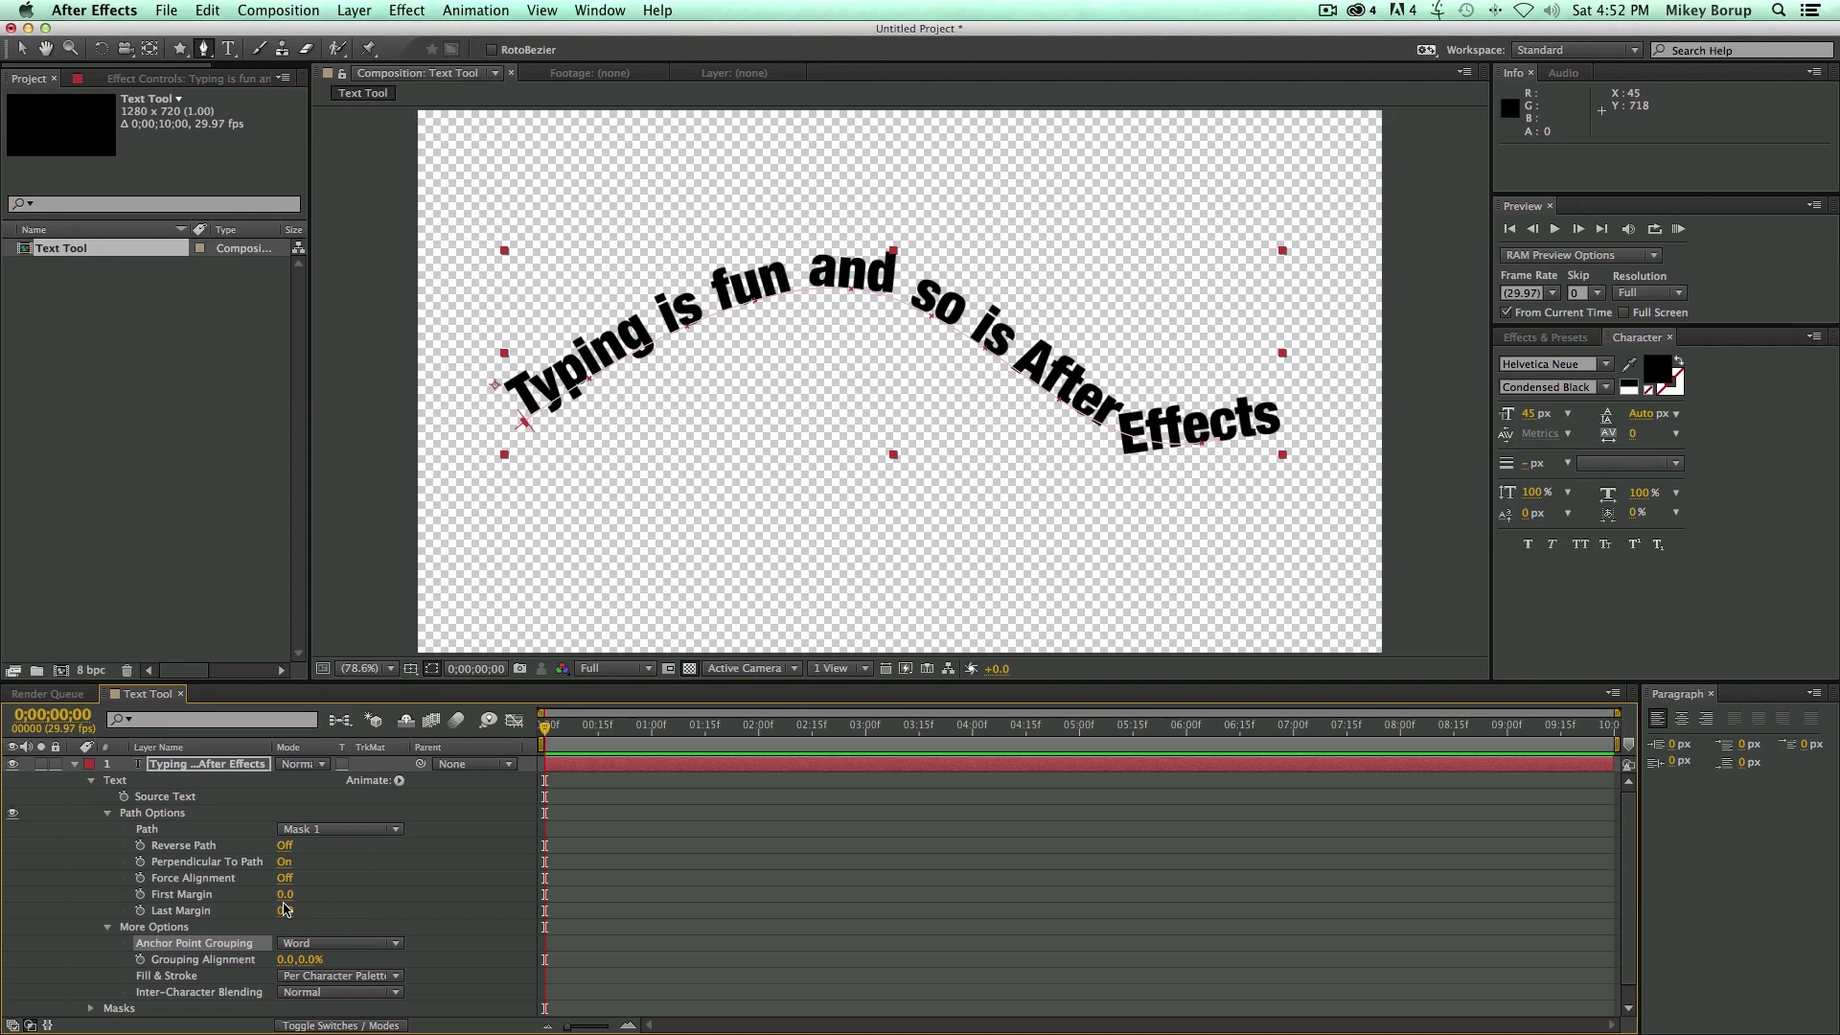
pyautogui.moveTo(285, 898); pyautogui.dragTo(240, 872)
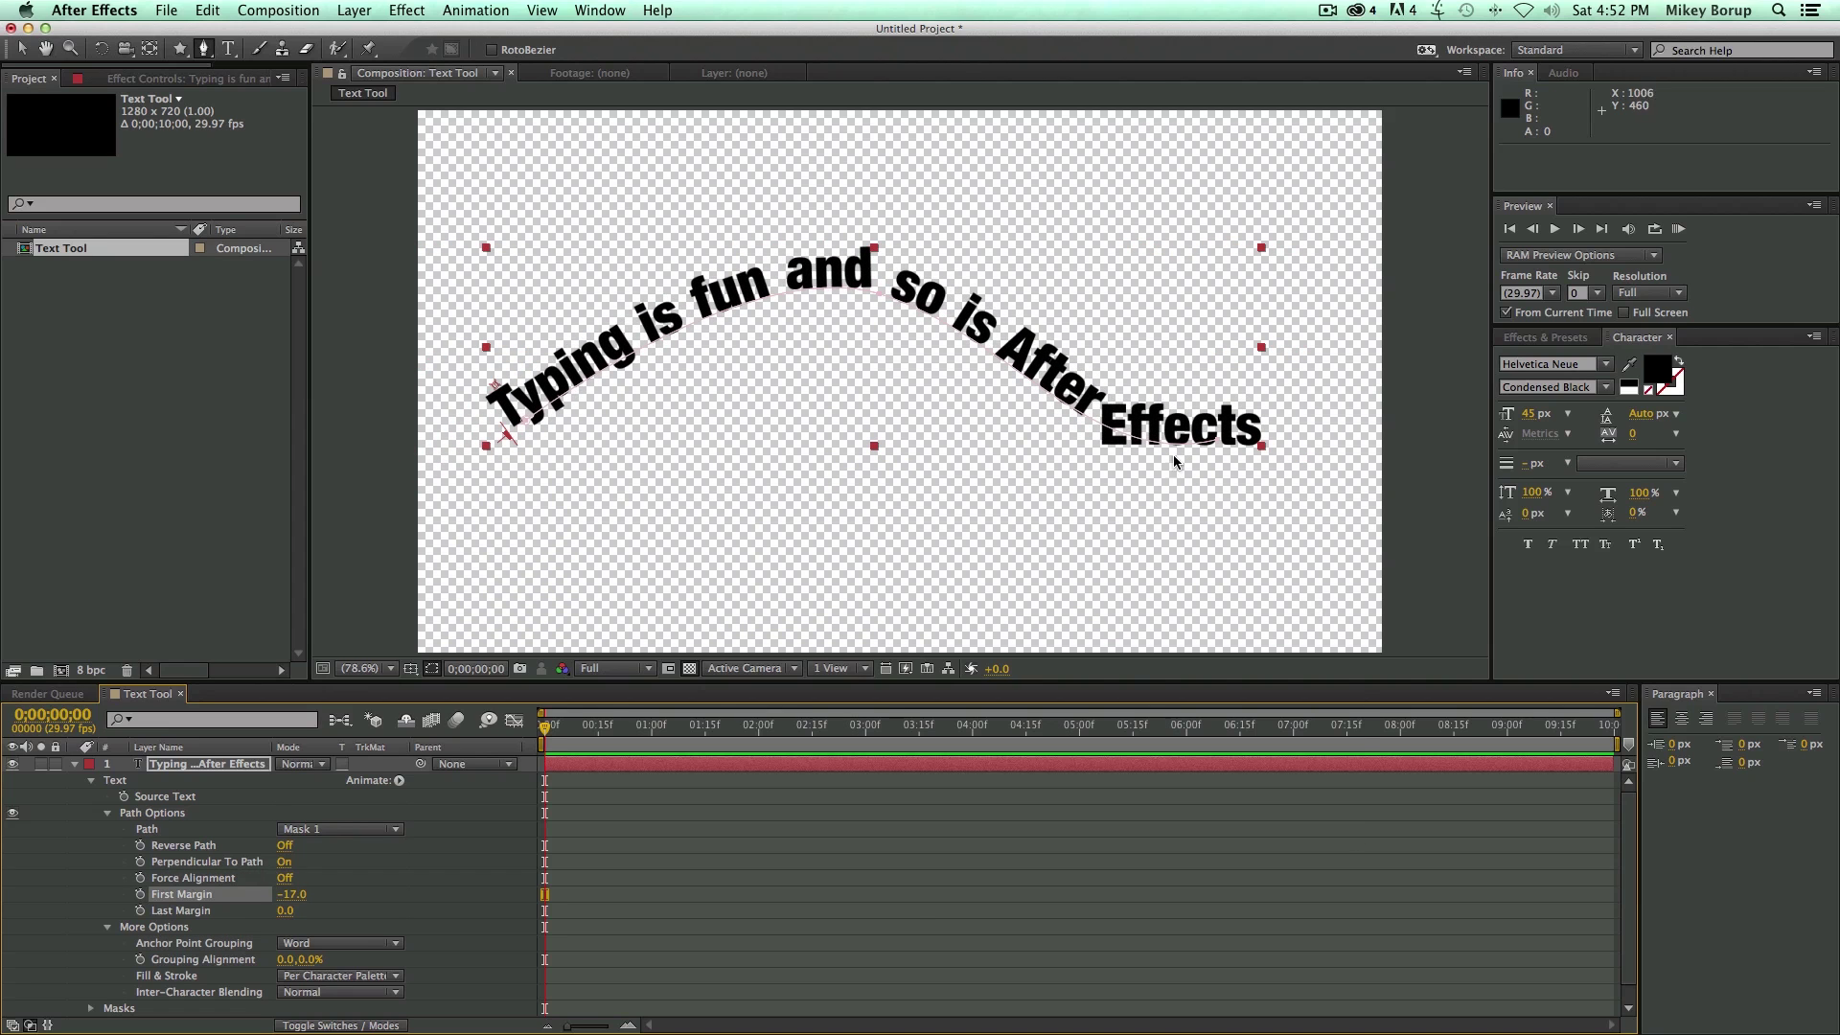
pyautogui.click(338, 944)
pyautogui.click(329, 961)
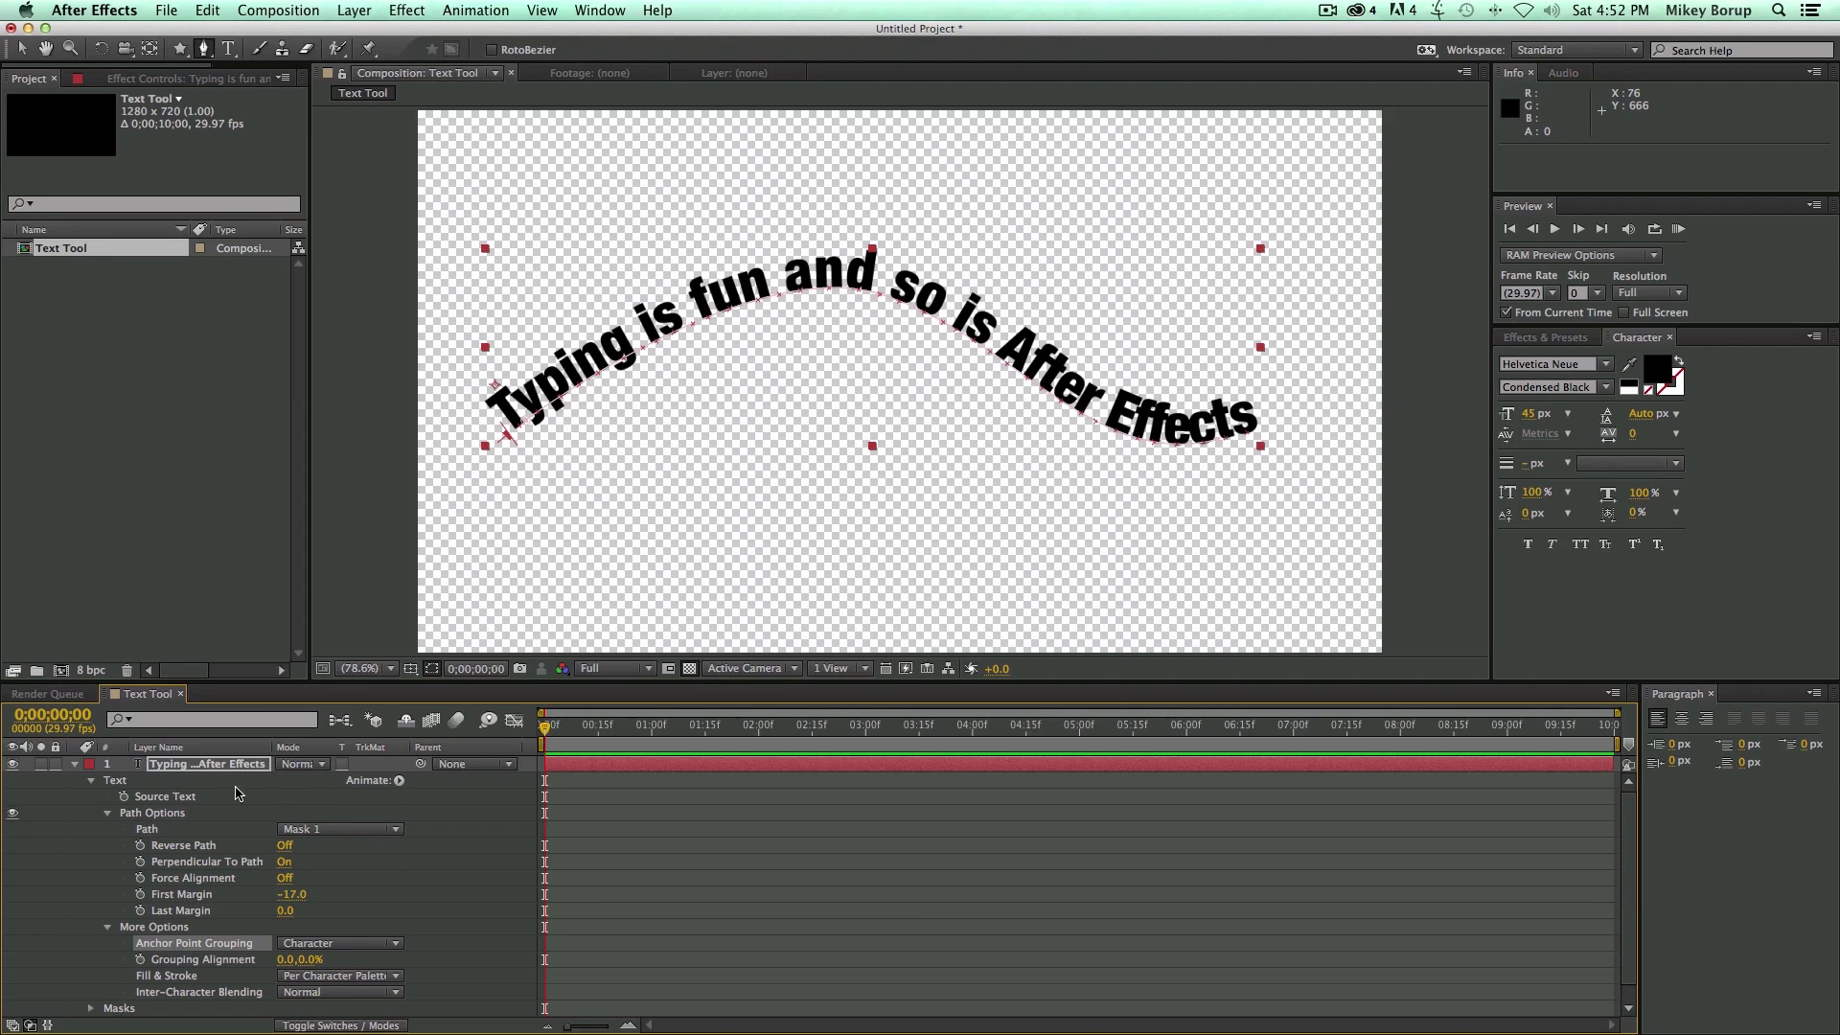
# Keyframe Mask 1's path at 0:00, then at about 5;26 drag the middle point down to flatten it
pyautogui.click(107, 813)
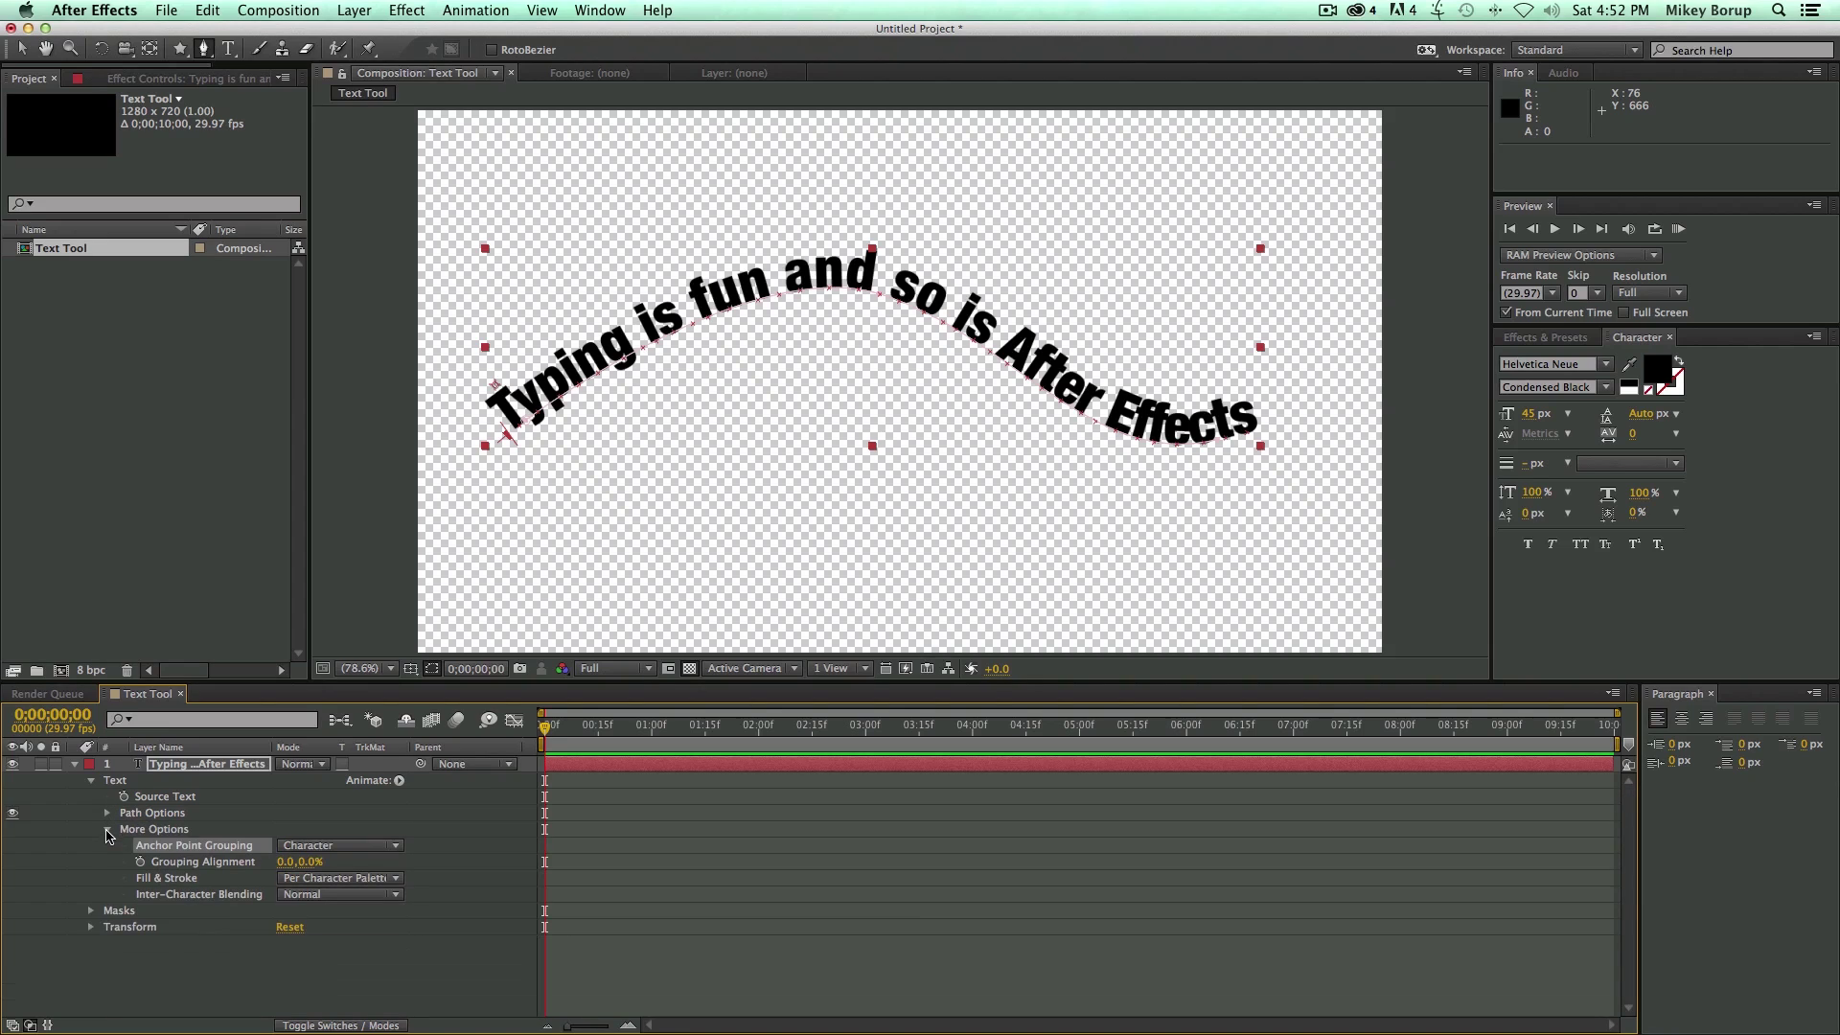
pyautogui.click(107, 830)
pyautogui.click(91, 846)
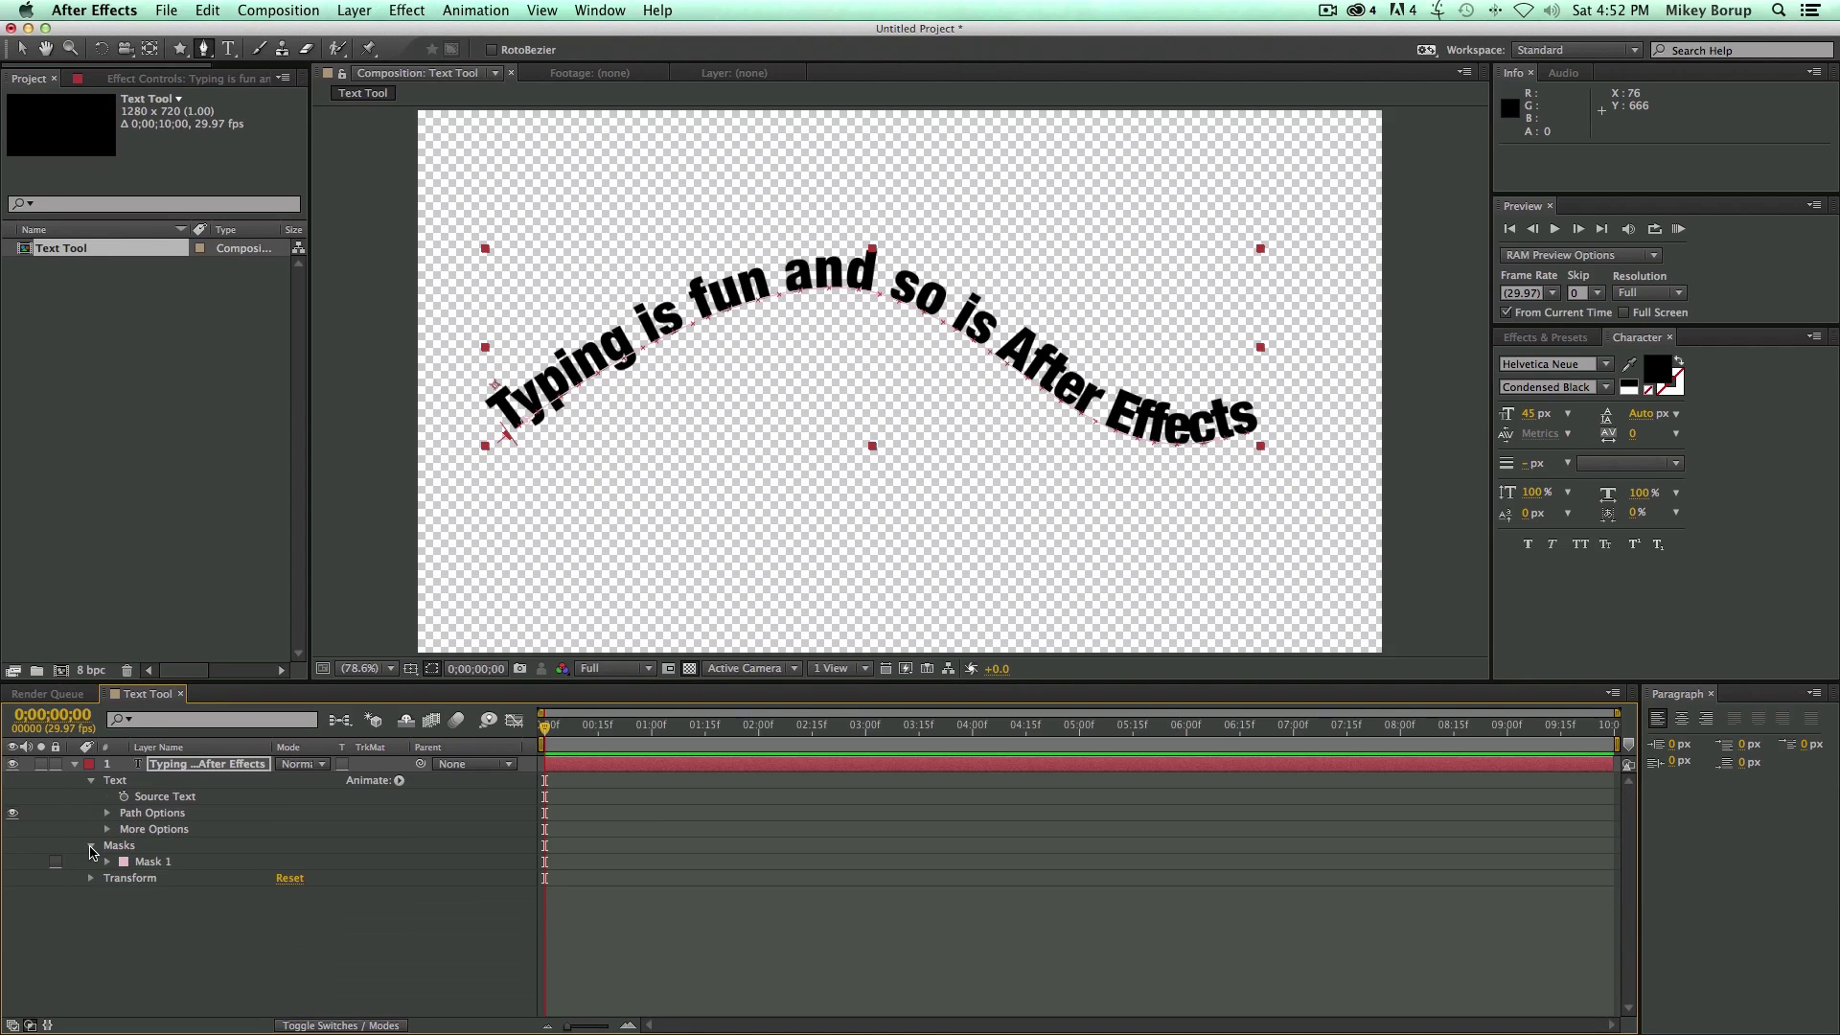
pyautogui.click(108, 863)
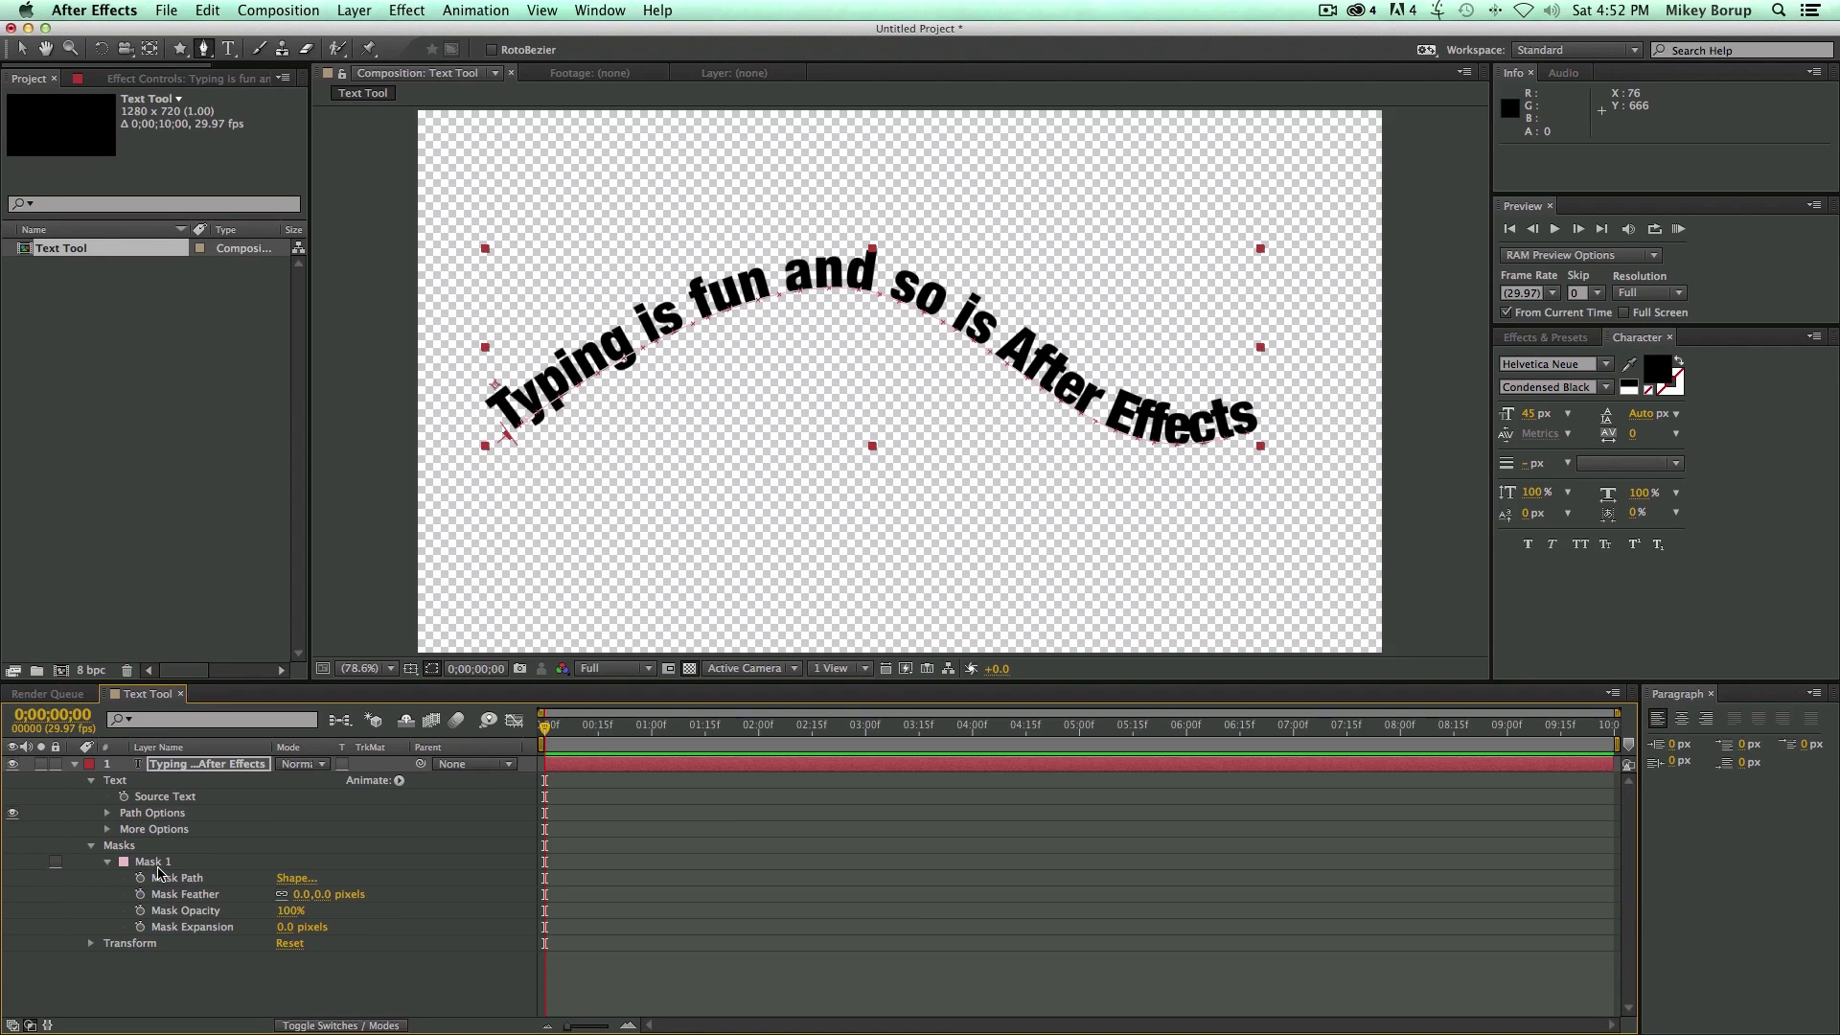
pyautogui.click(141, 878)
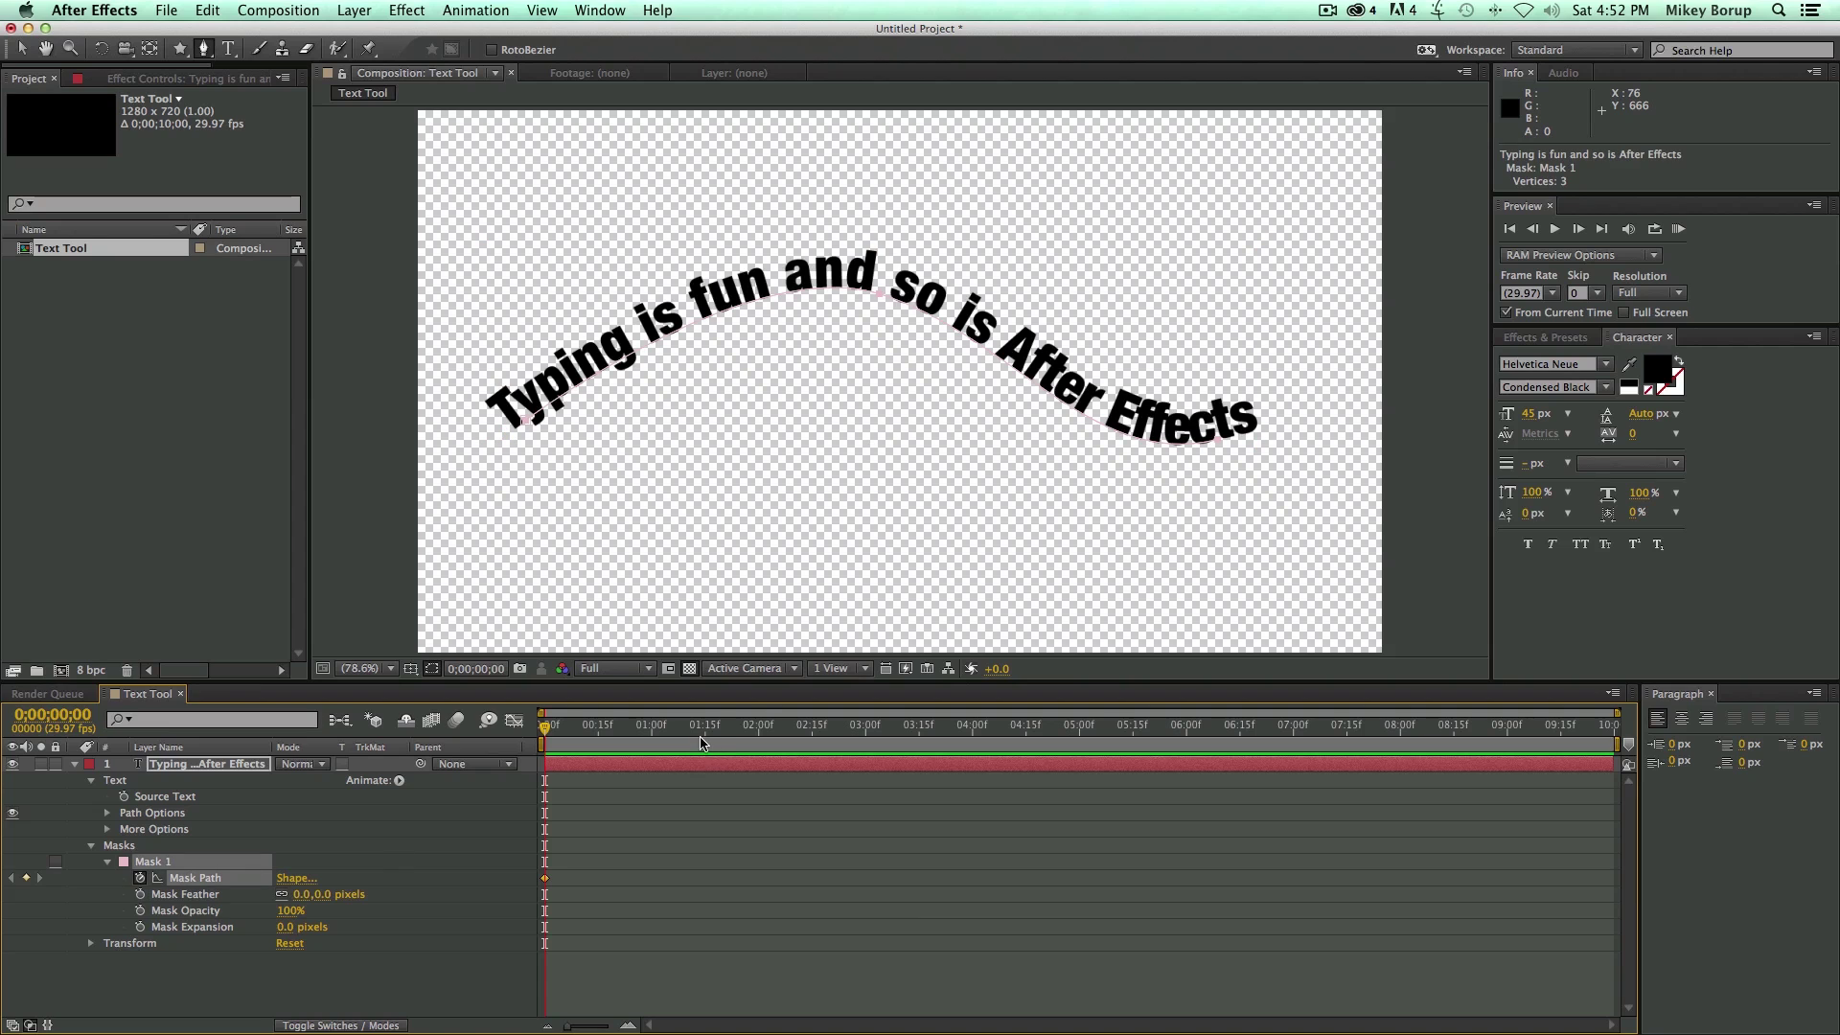
pyautogui.moveTo(709, 726); pyautogui.dragTo(1173, 778)
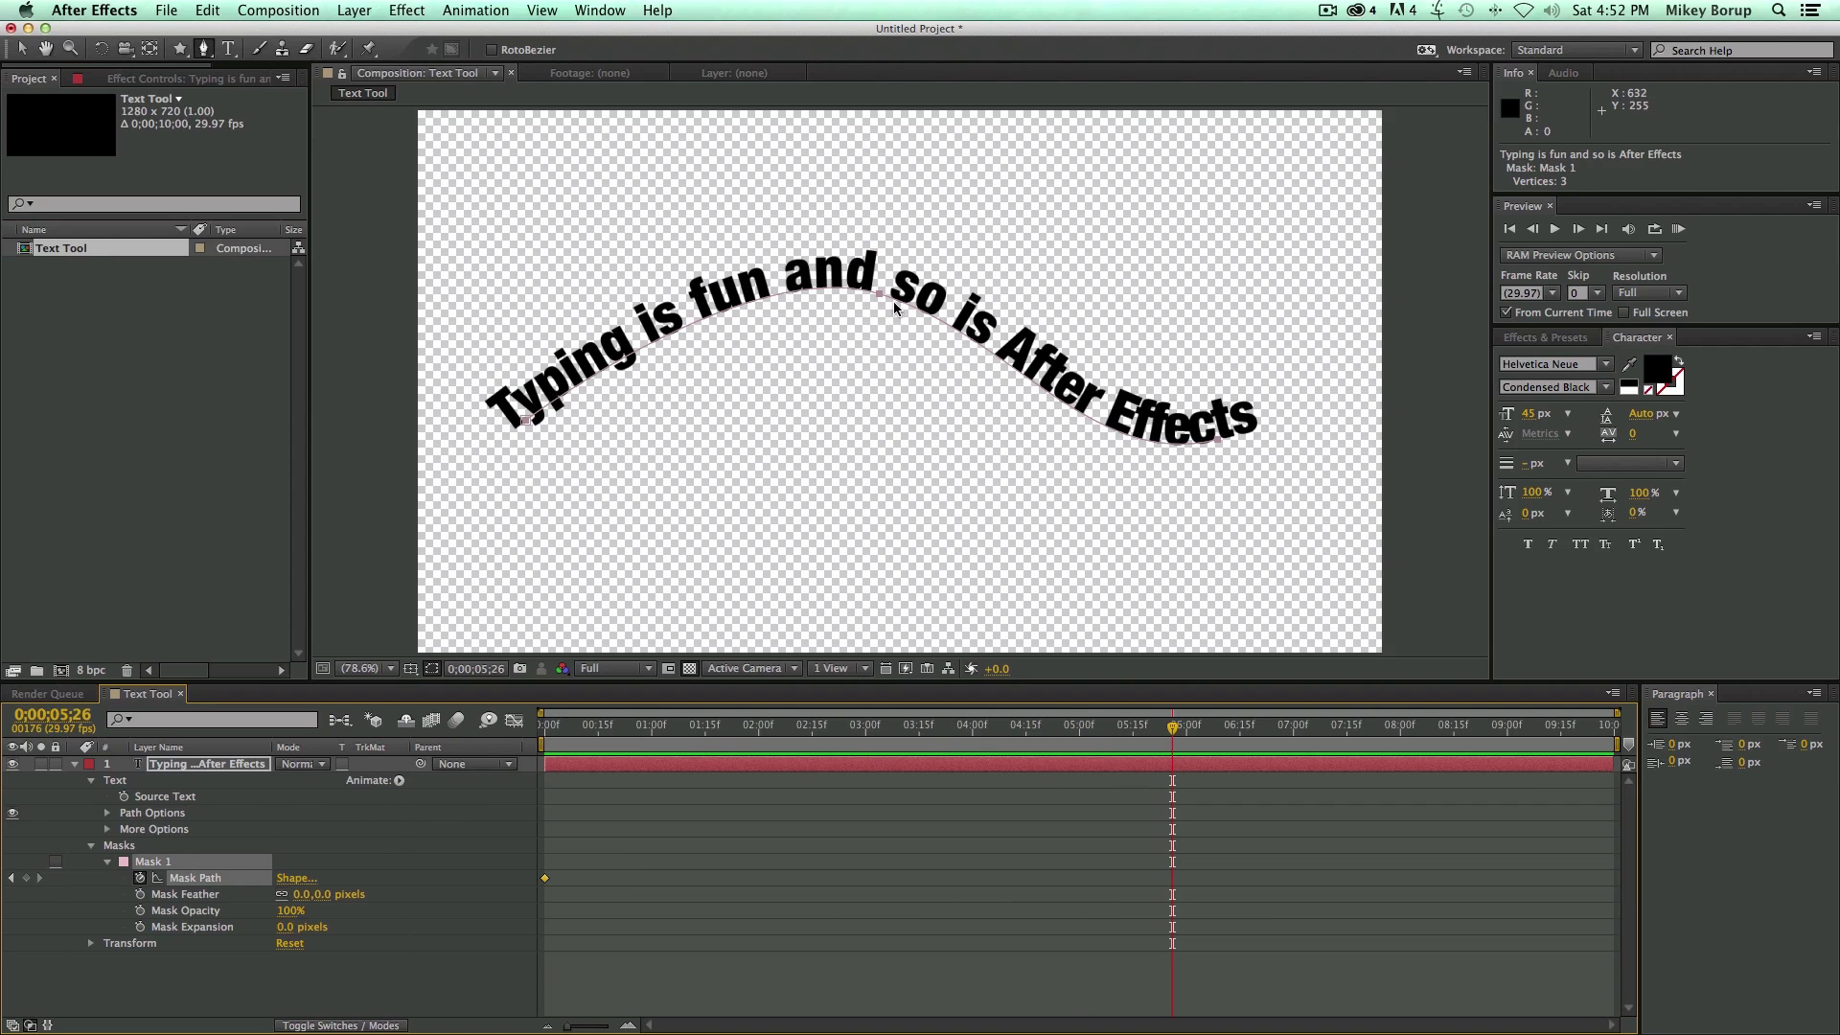
pyautogui.moveTo(880, 293)
pyautogui.mouseDown()
pyautogui.moveTo(880, 315)
pyautogui.moveTo(883, 295)
pyautogui.mouseUp()
pyautogui.click(1042, 832)
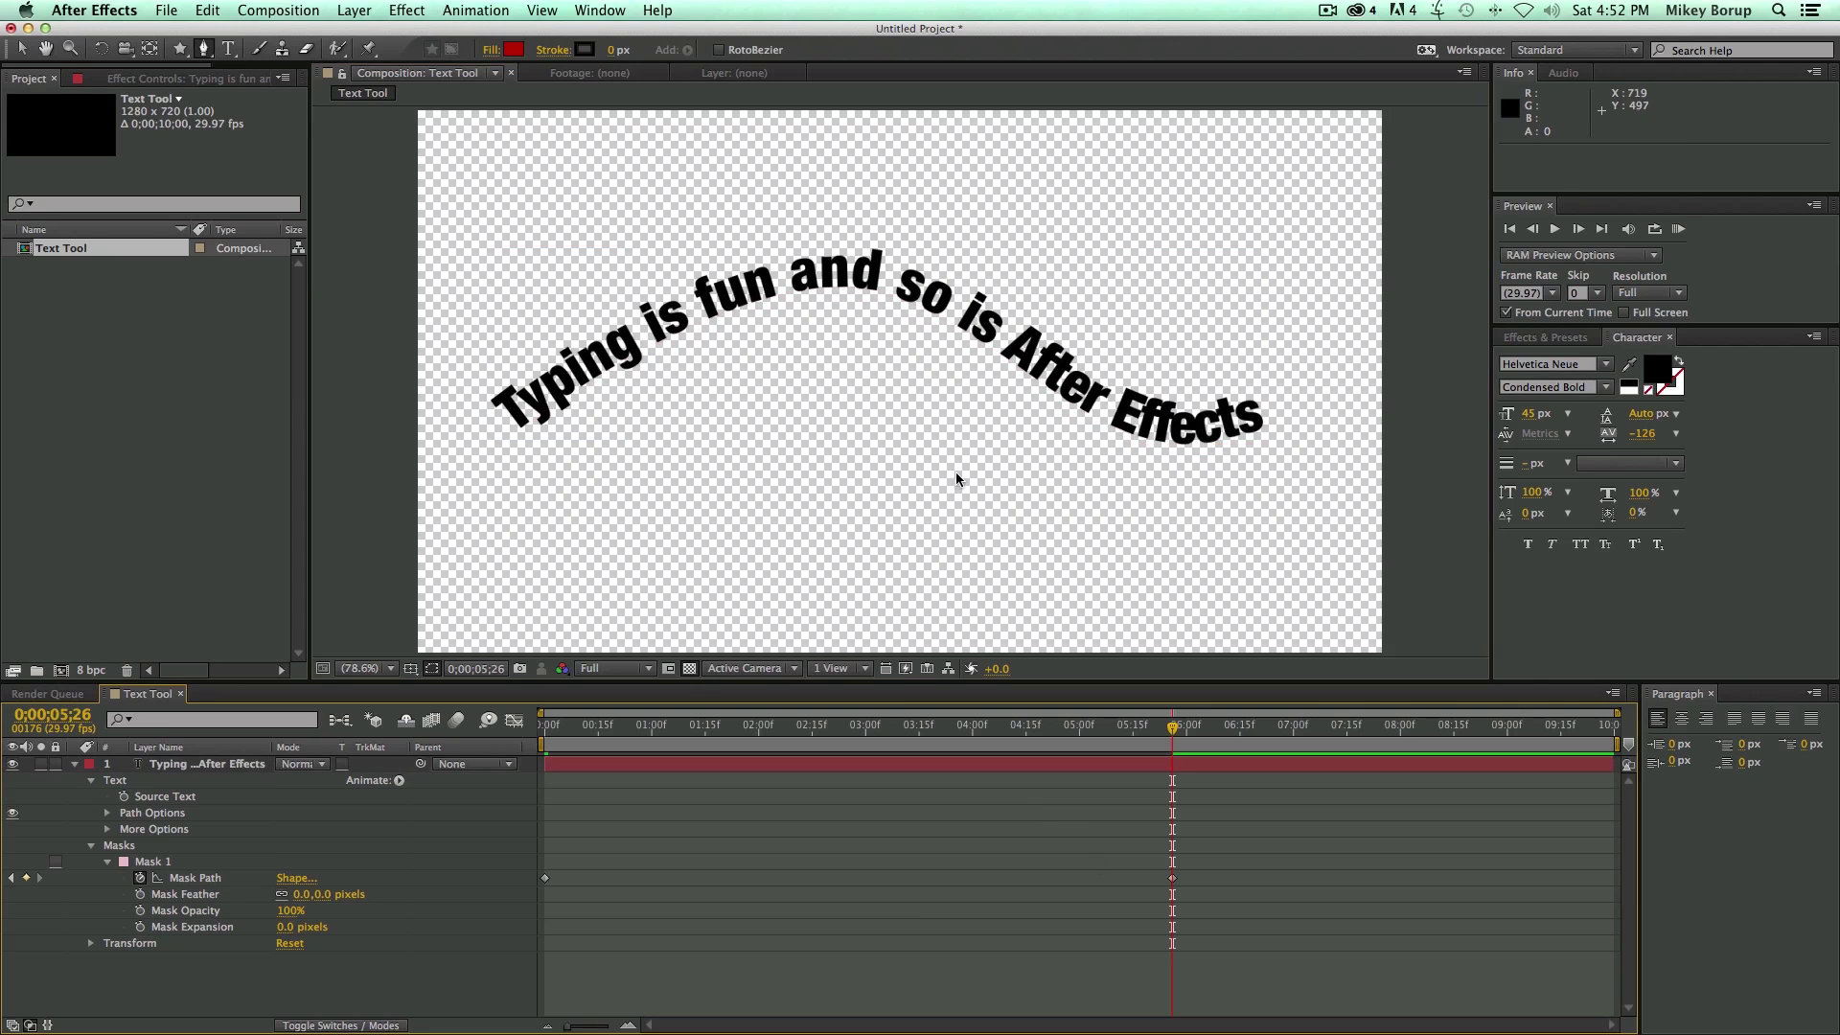
pyautogui.press('v')
pyautogui.click(916, 352)
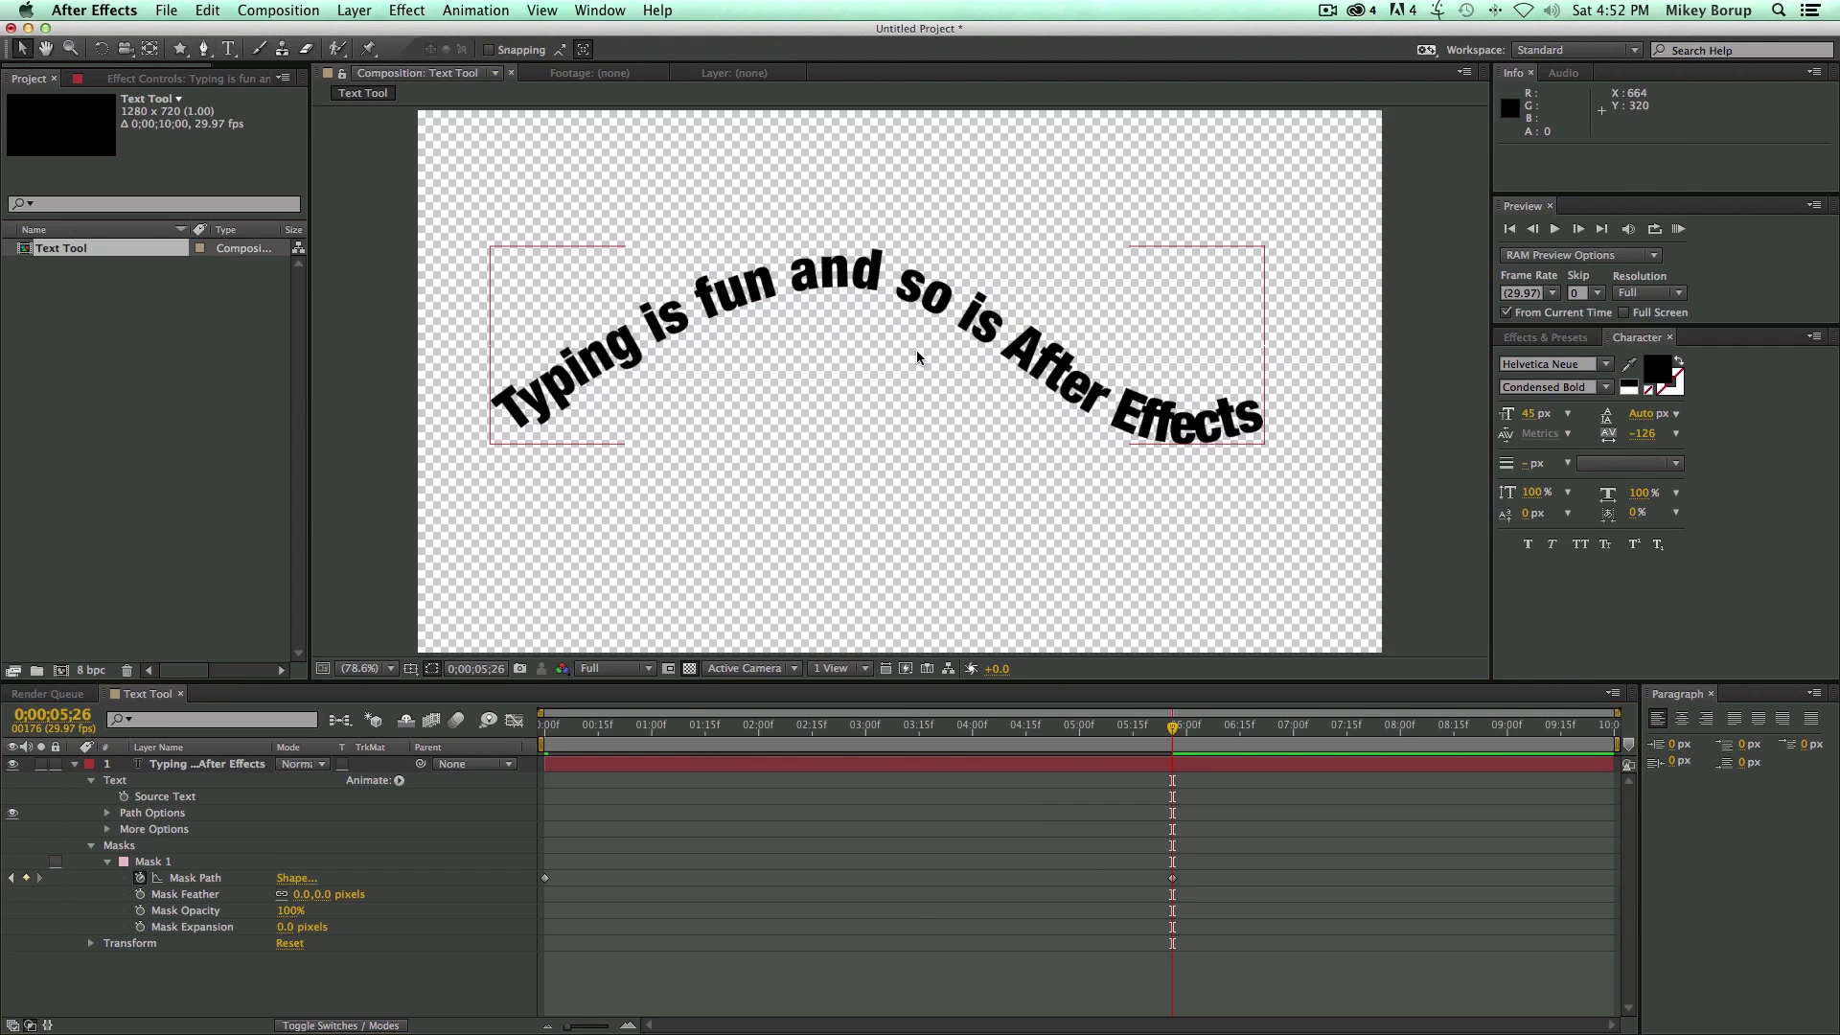
pyautogui.moveTo(882, 293); pyautogui.dragTo(763, 587)
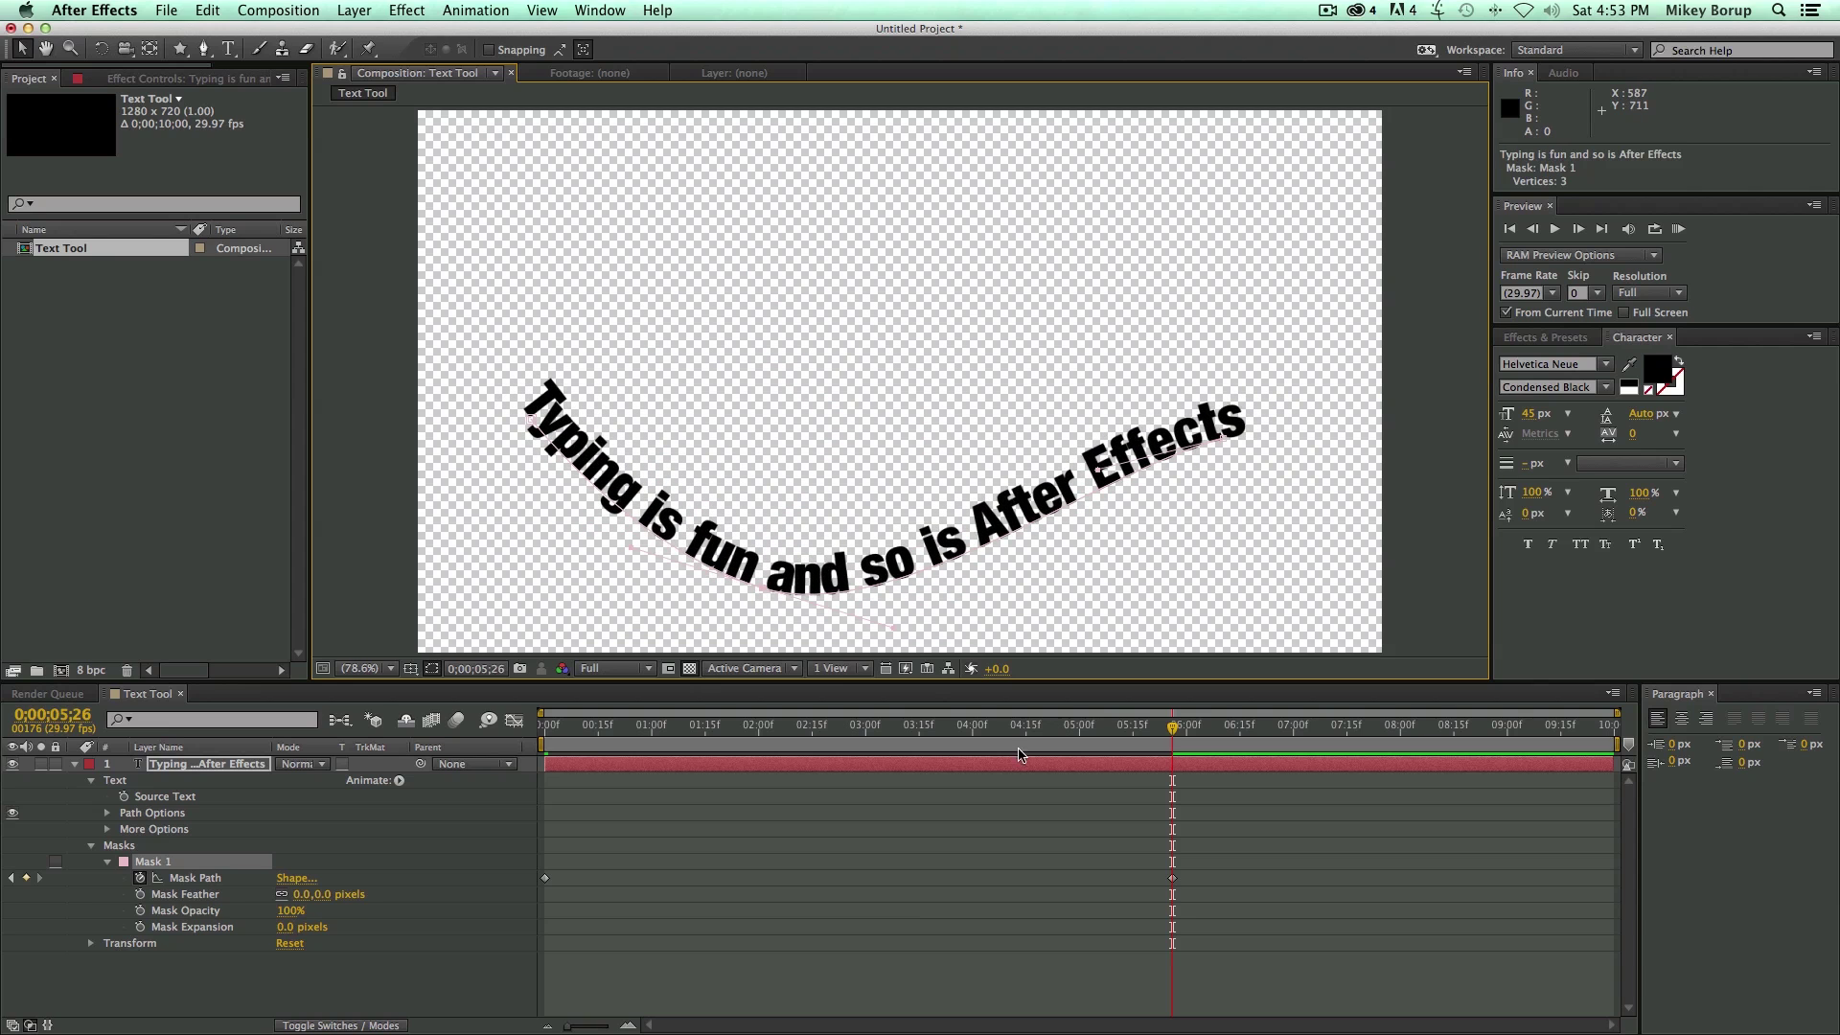
# Preview the mask path animation from the first frame
pyautogui.press('Home')
pyautogui.press('space')
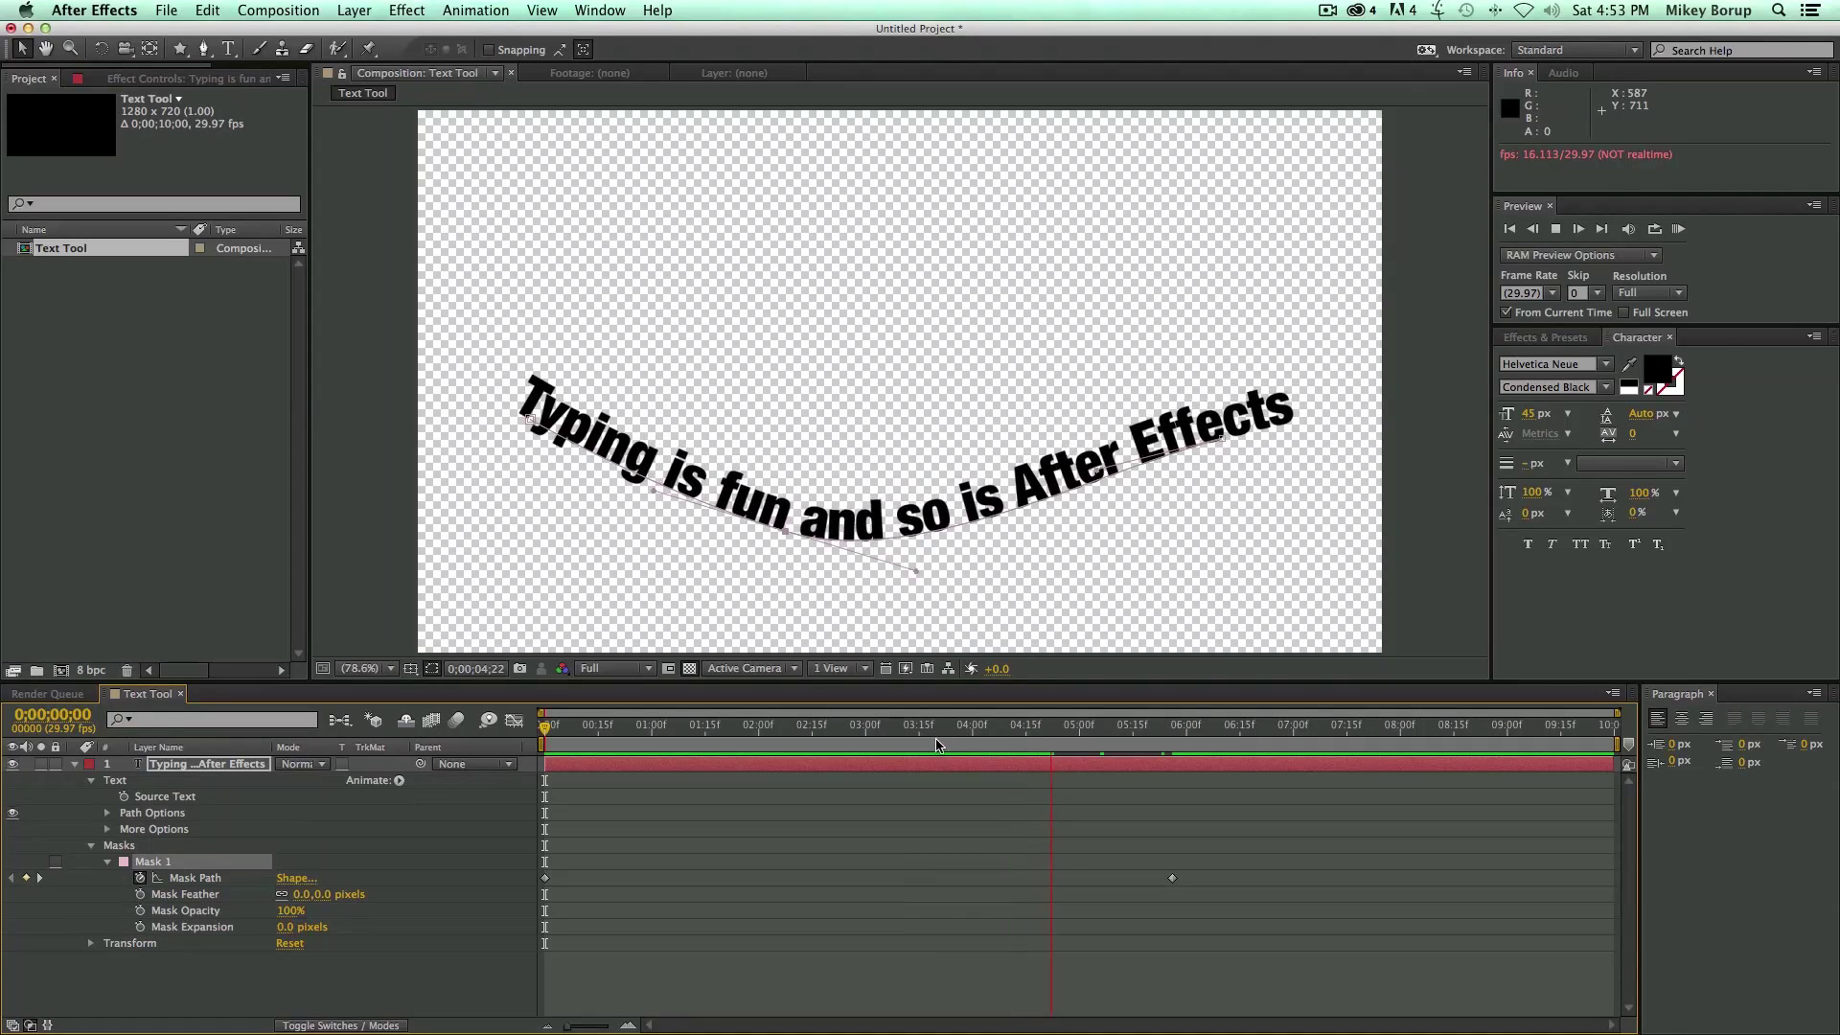
pyautogui.press('space')
pyautogui.press('Home')
pyautogui.press('space')
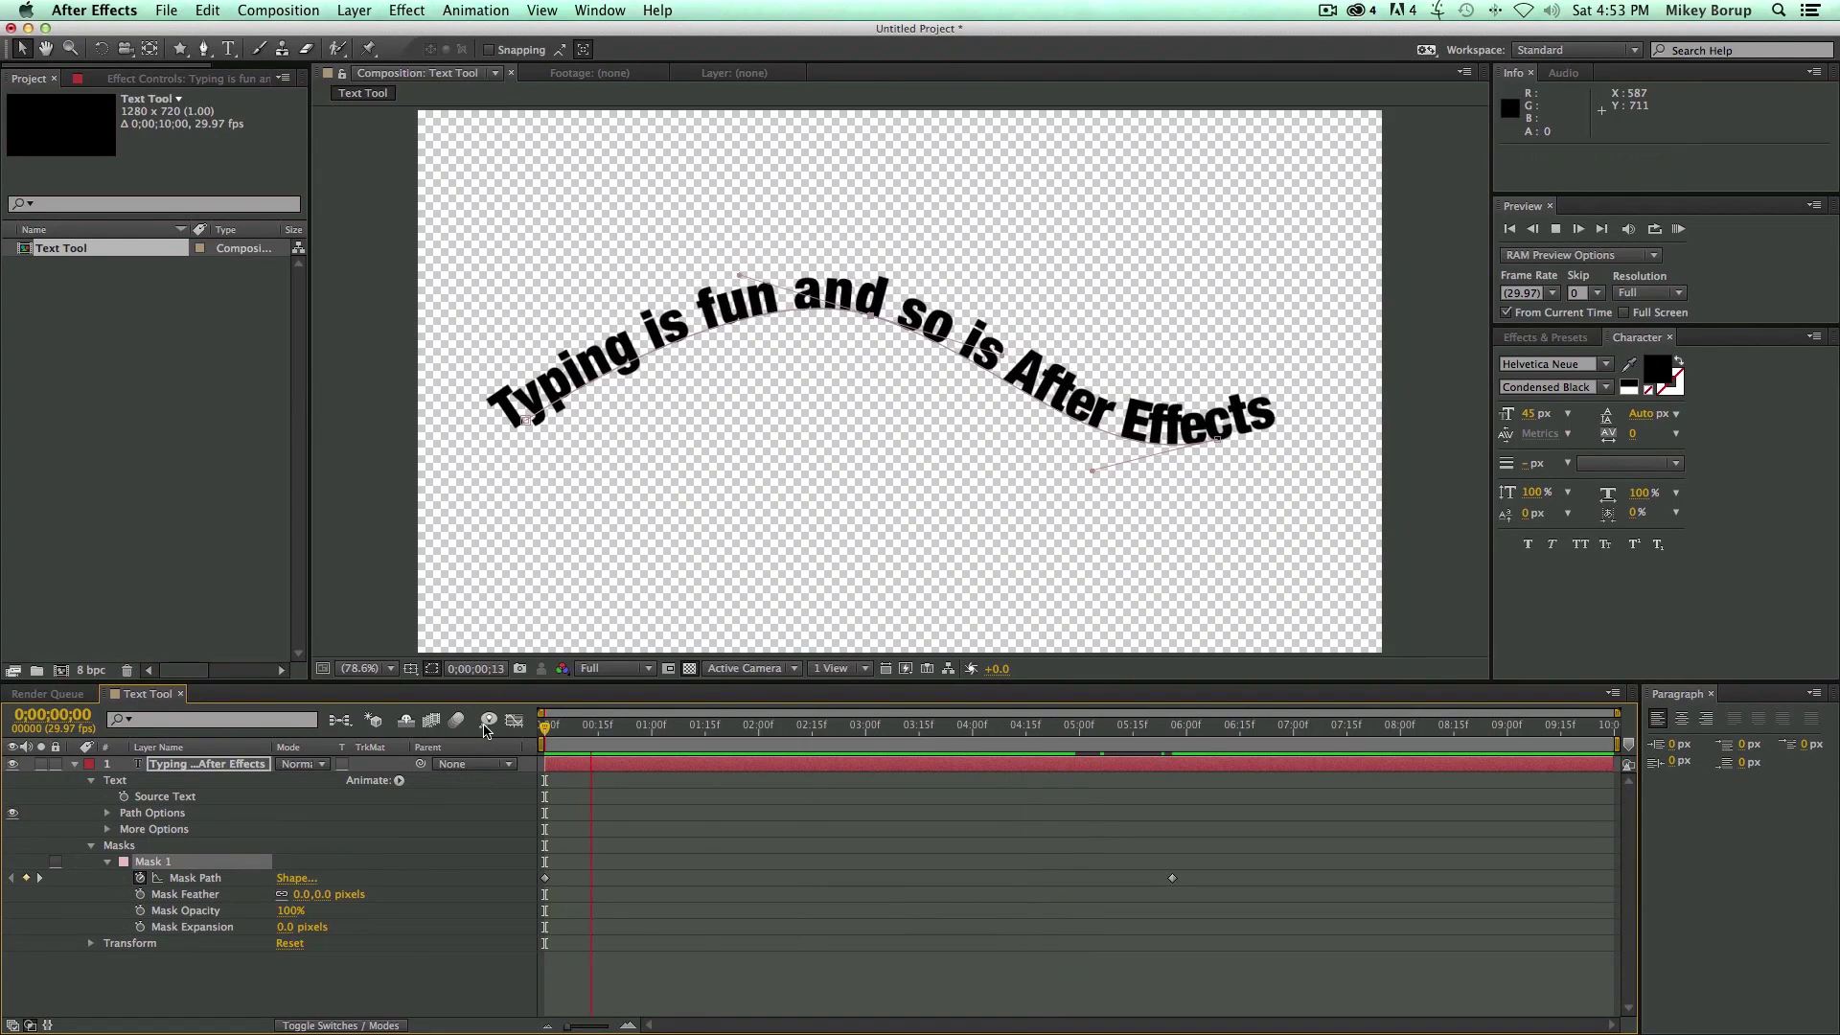
# Delete a mask vertex, dismiss the warning, and set Mask 1's colour to black (000000)
pyautogui.press('space')
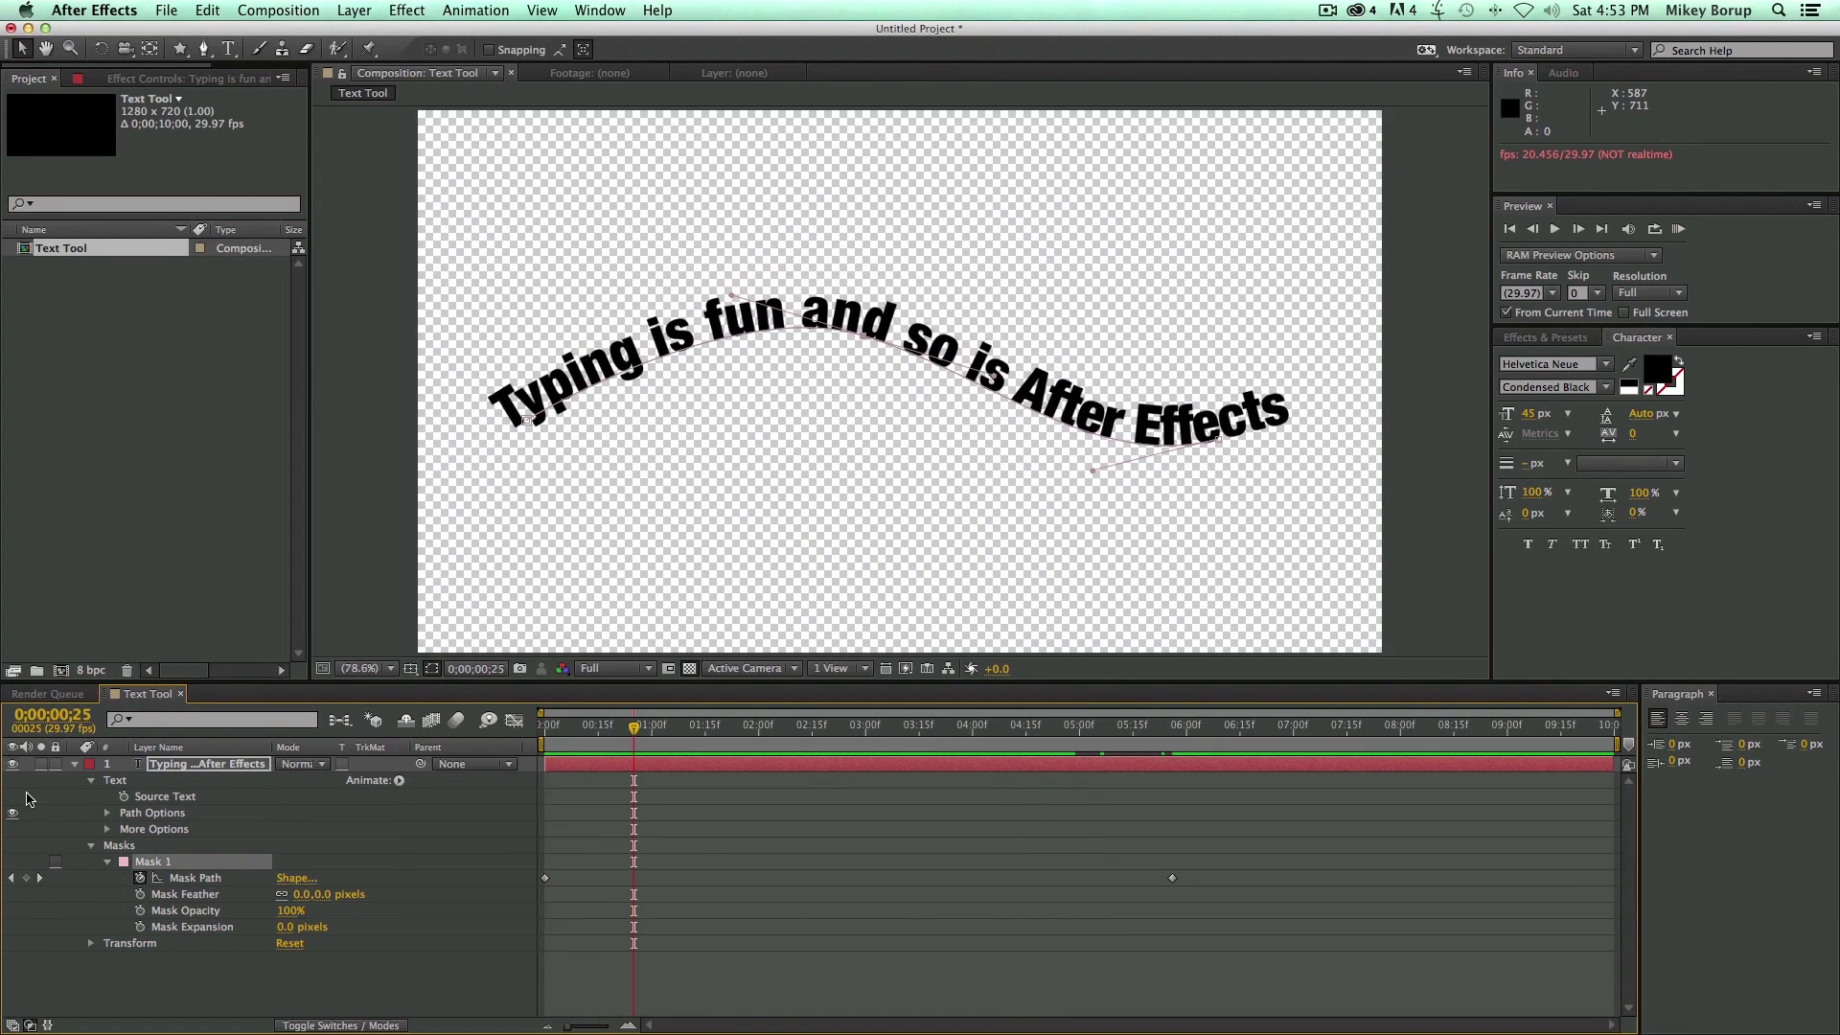
pyautogui.click(146, 864)
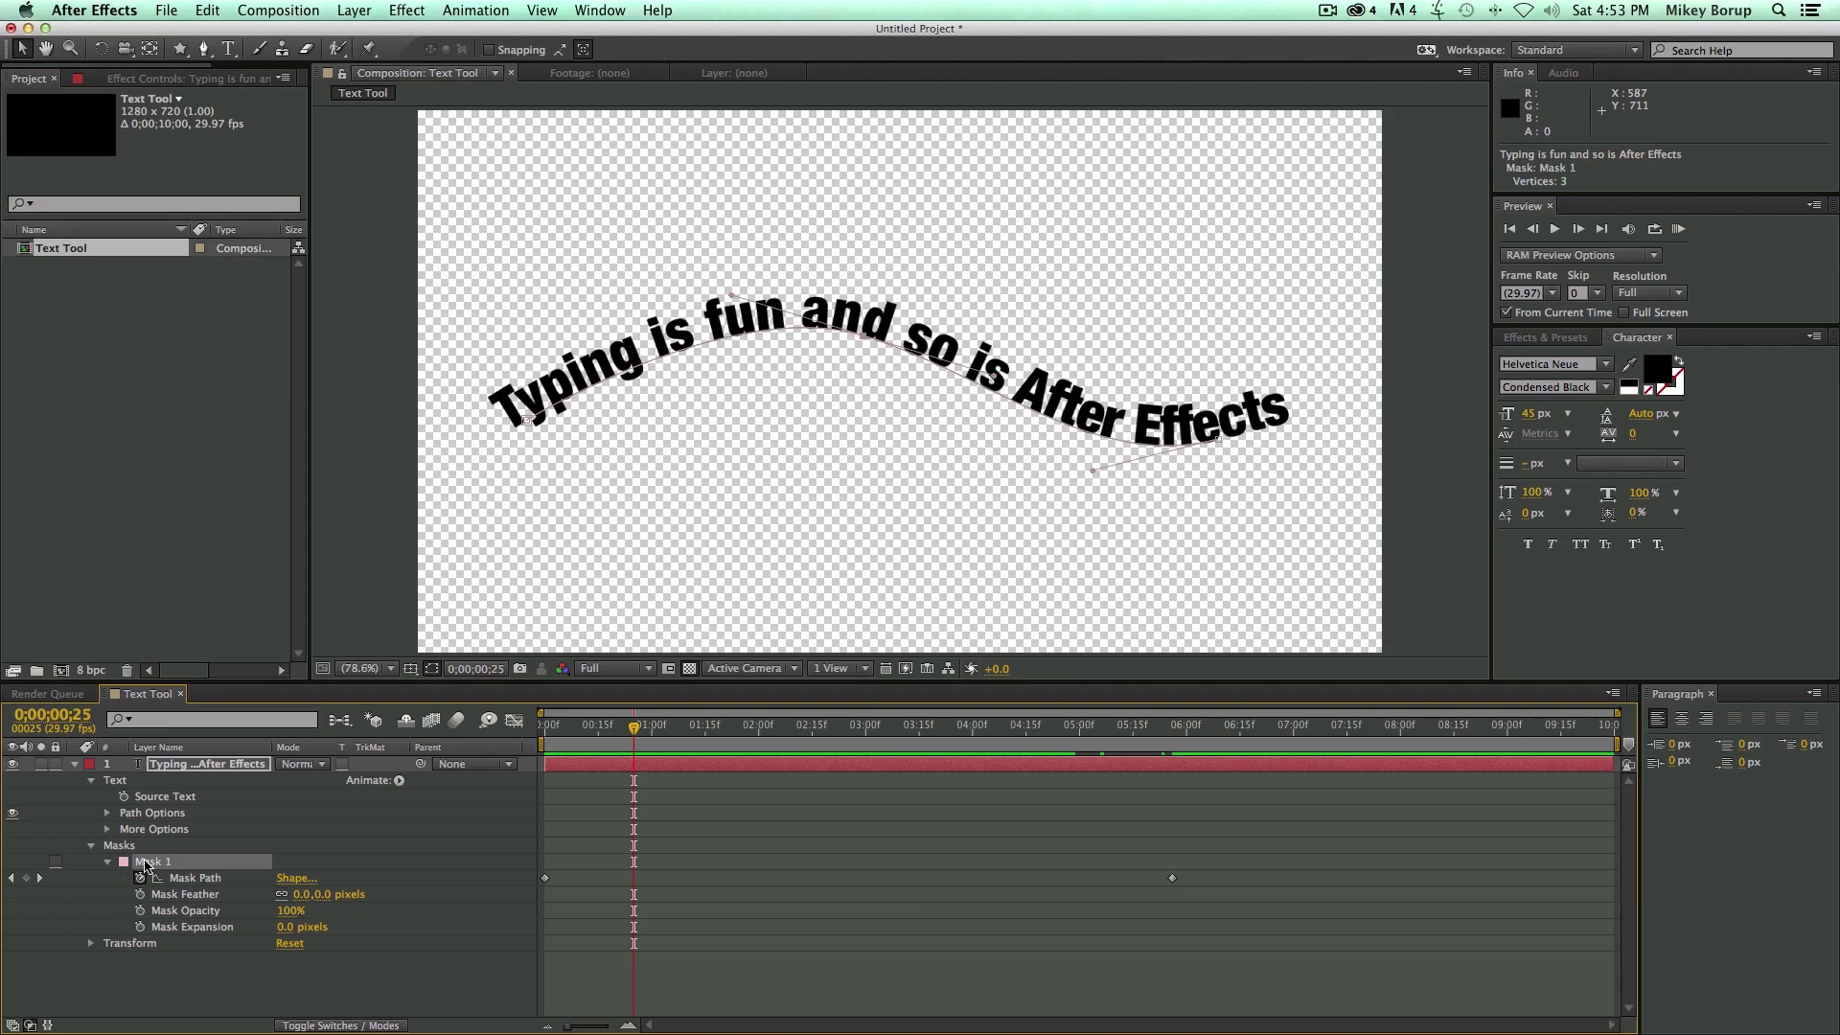
pyautogui.press('Delete')
pyautogui.click(1103, 571)
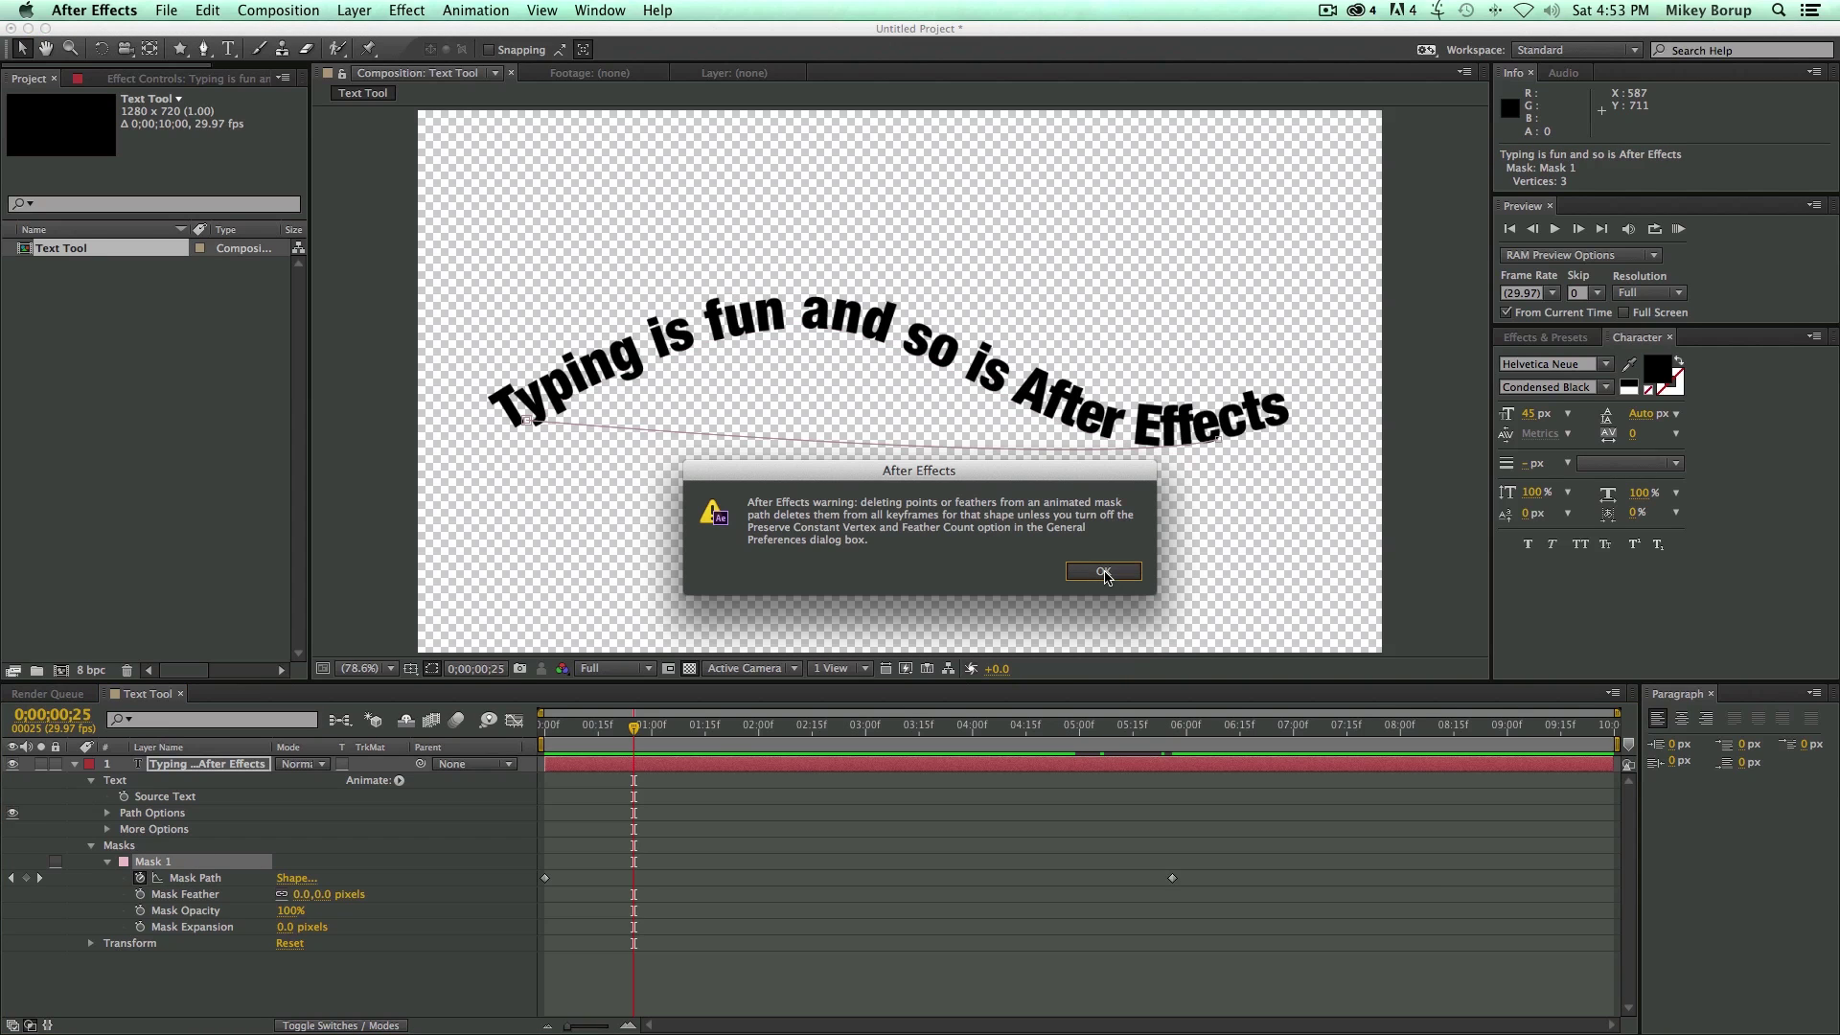
pyautogui.click(123, 861)
pyautogui.write('000000')
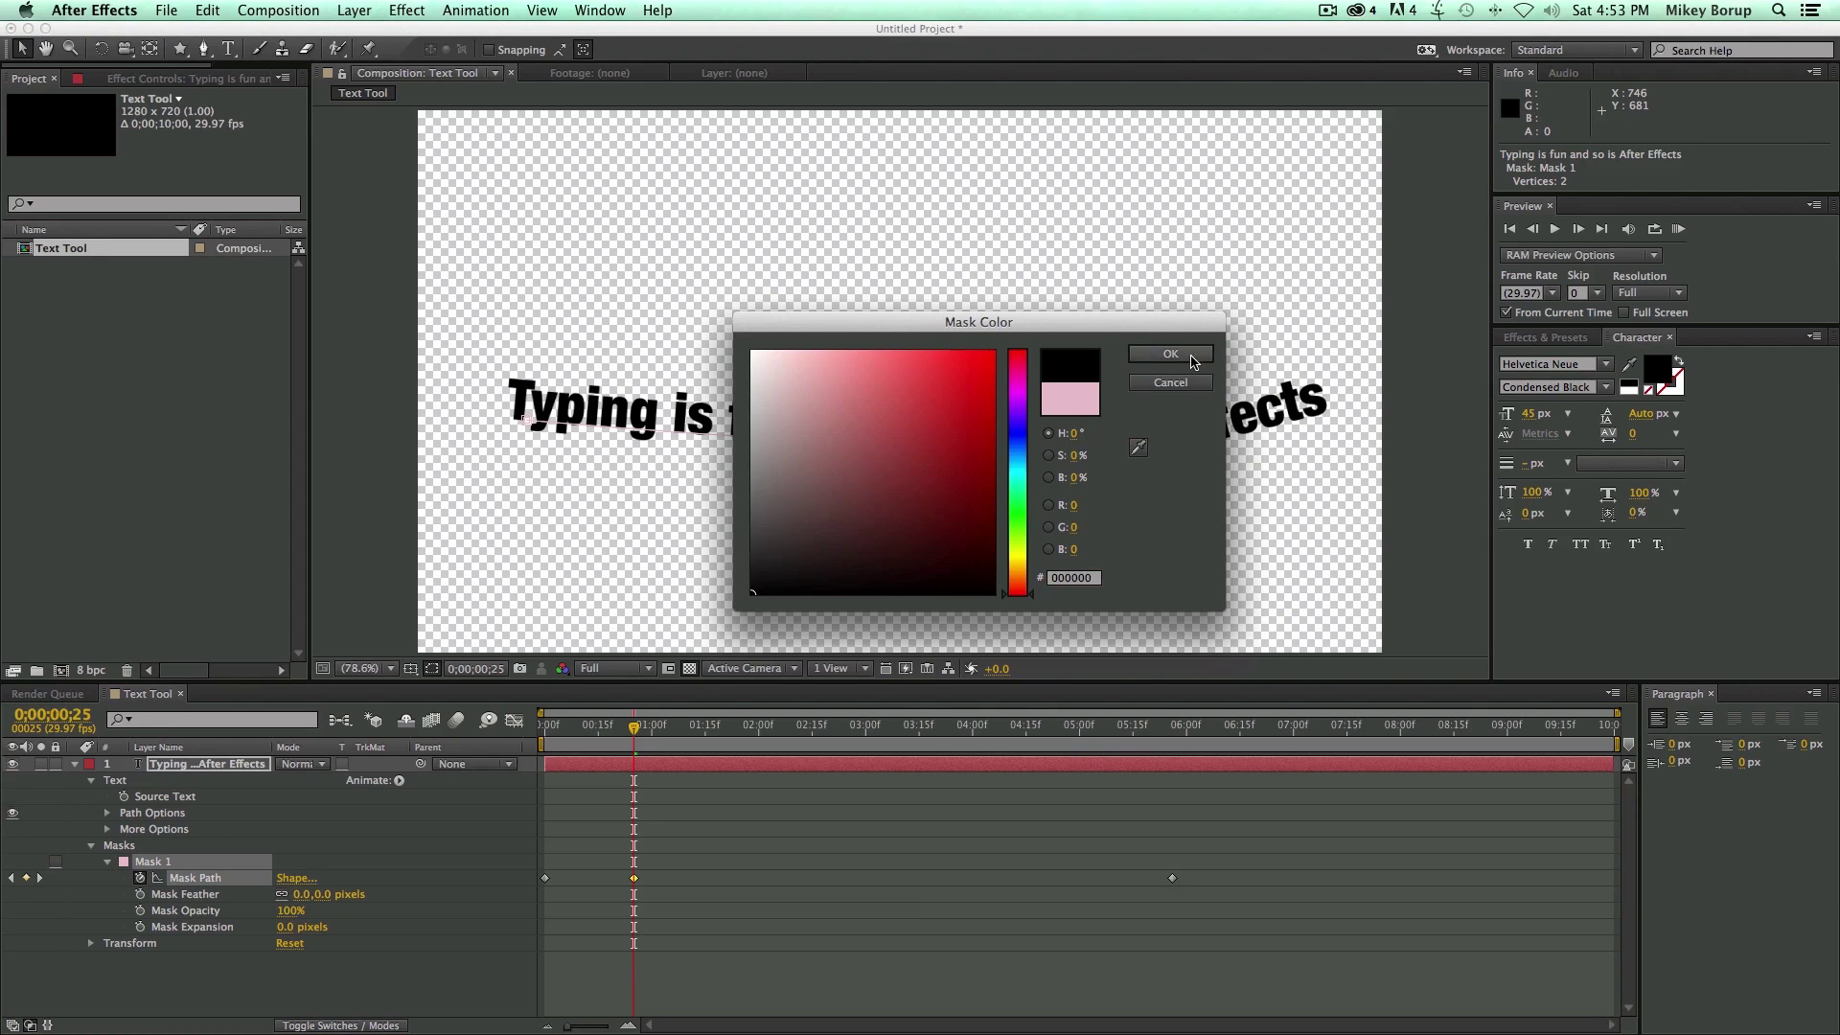
pyautogui.press('Return')
# Delete Mask 1 entirely and return to the first frame
pyautogui.click(164, 877)
pyautogui.press('Delete')
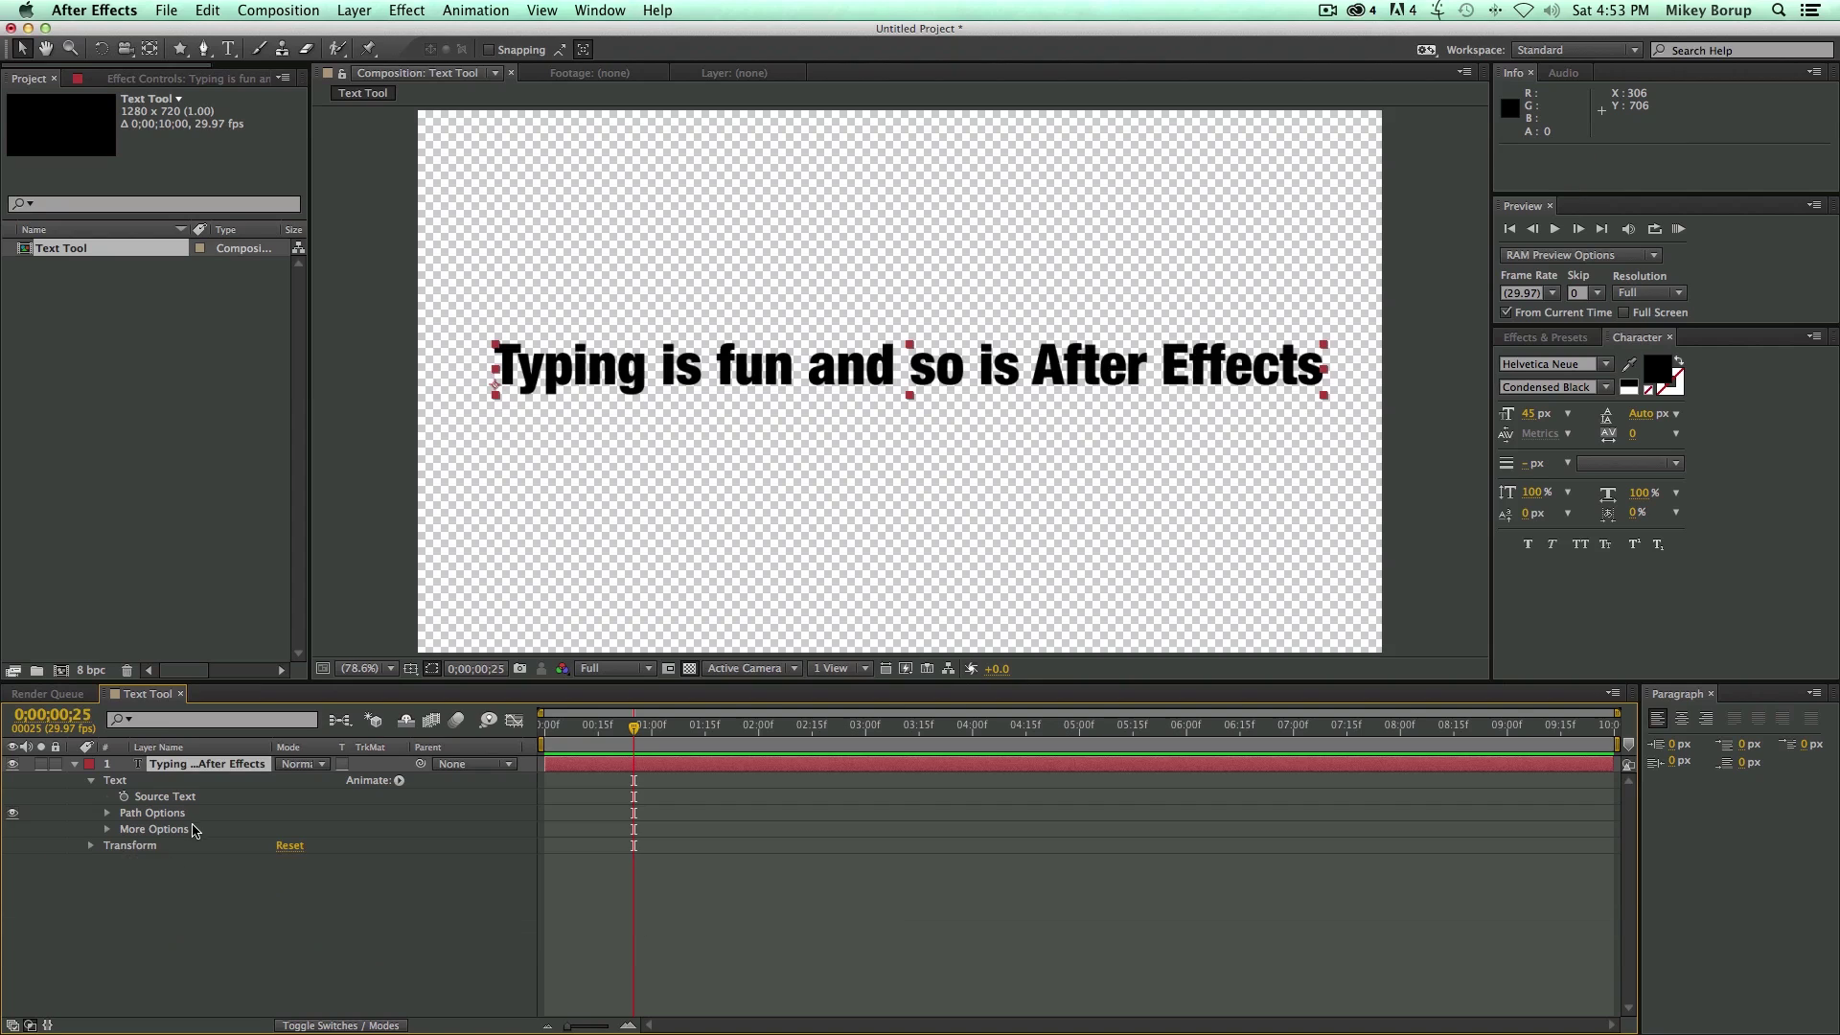
pyautogui.press('Home')
# Enable Per-character 3D from the text layer's Animate menu
pyautogui.click(399, 781)
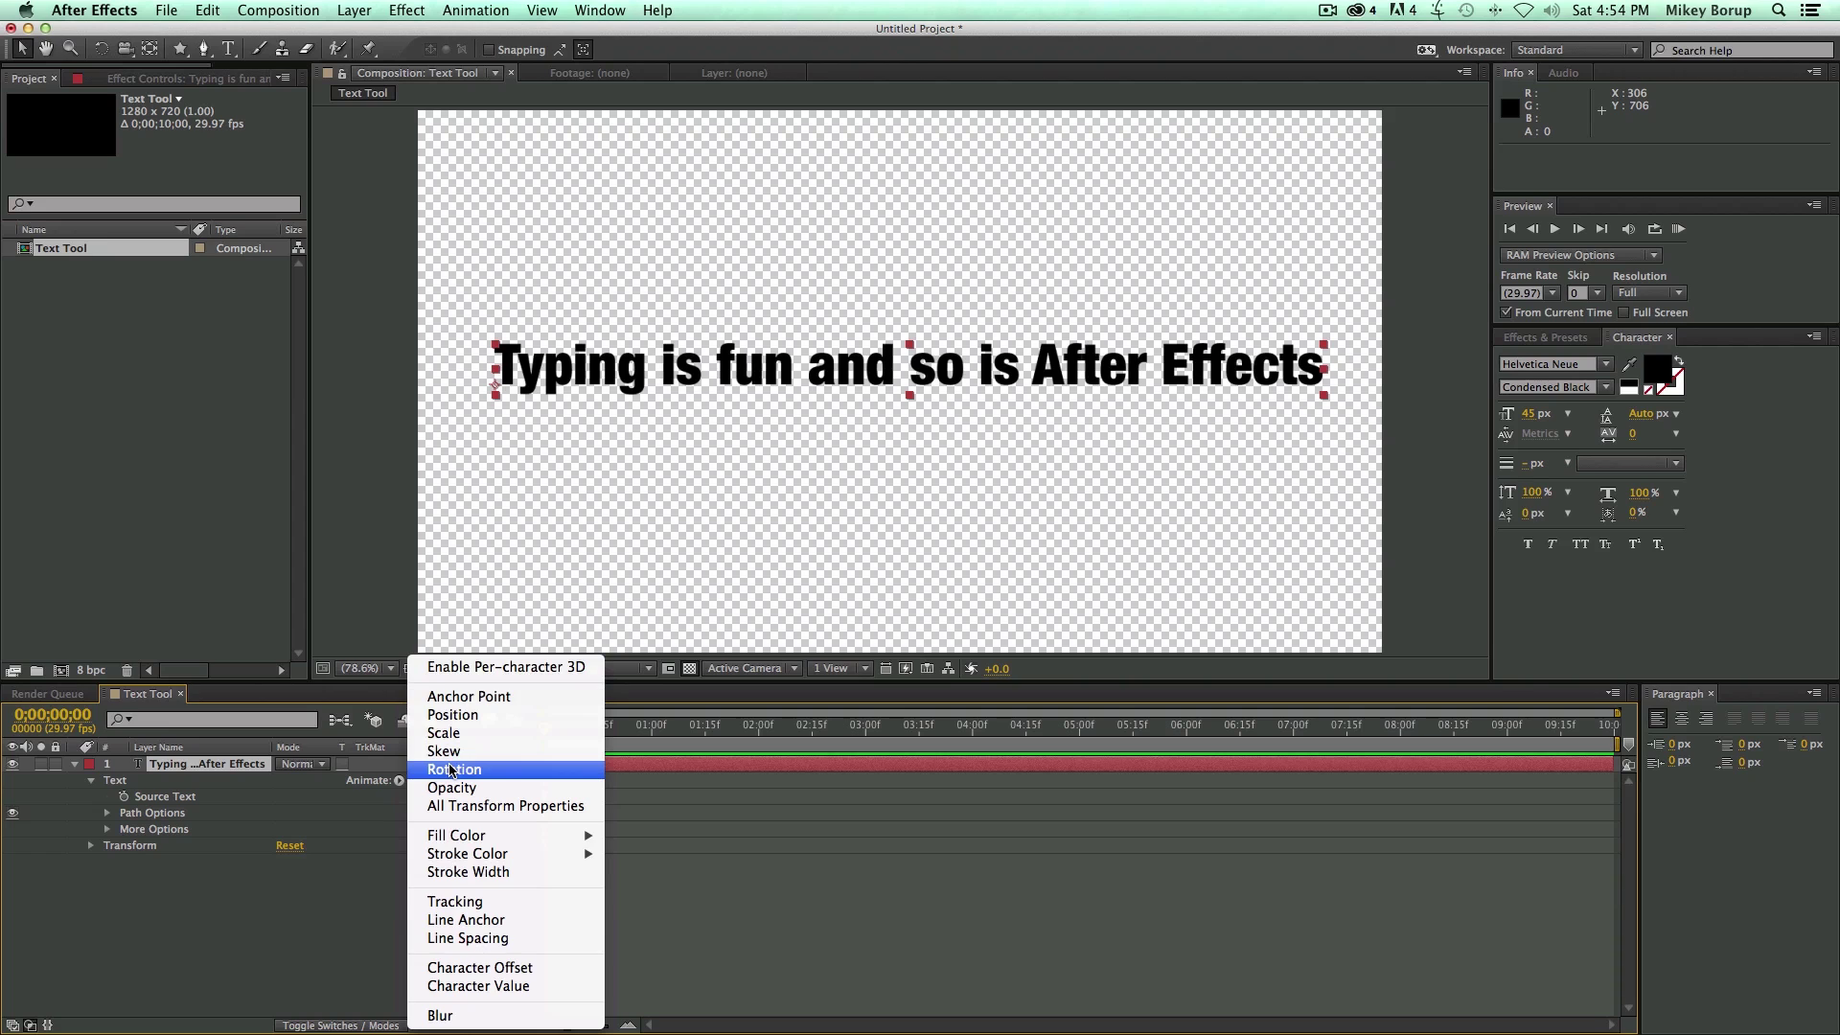
pyautogui.click(494, 668)
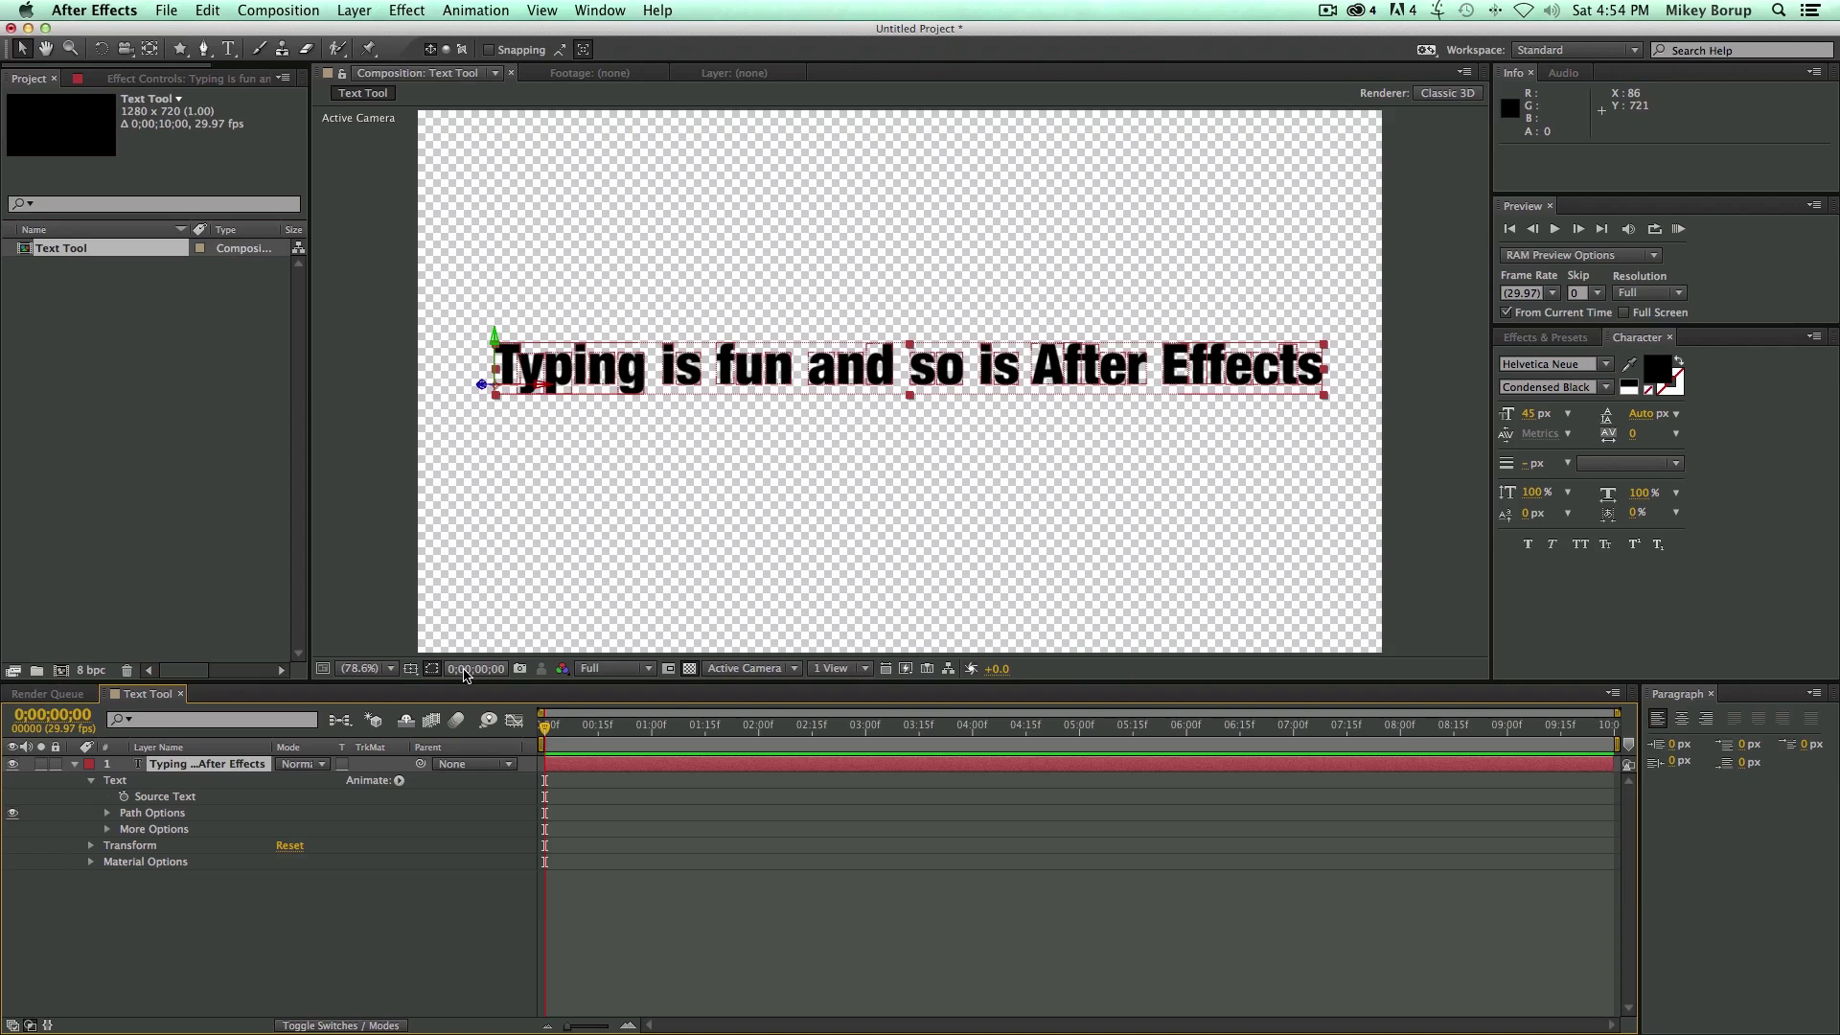
# Add a Scale animator to the text and scale its characters to 185%
pyautogui.click(400, 781)
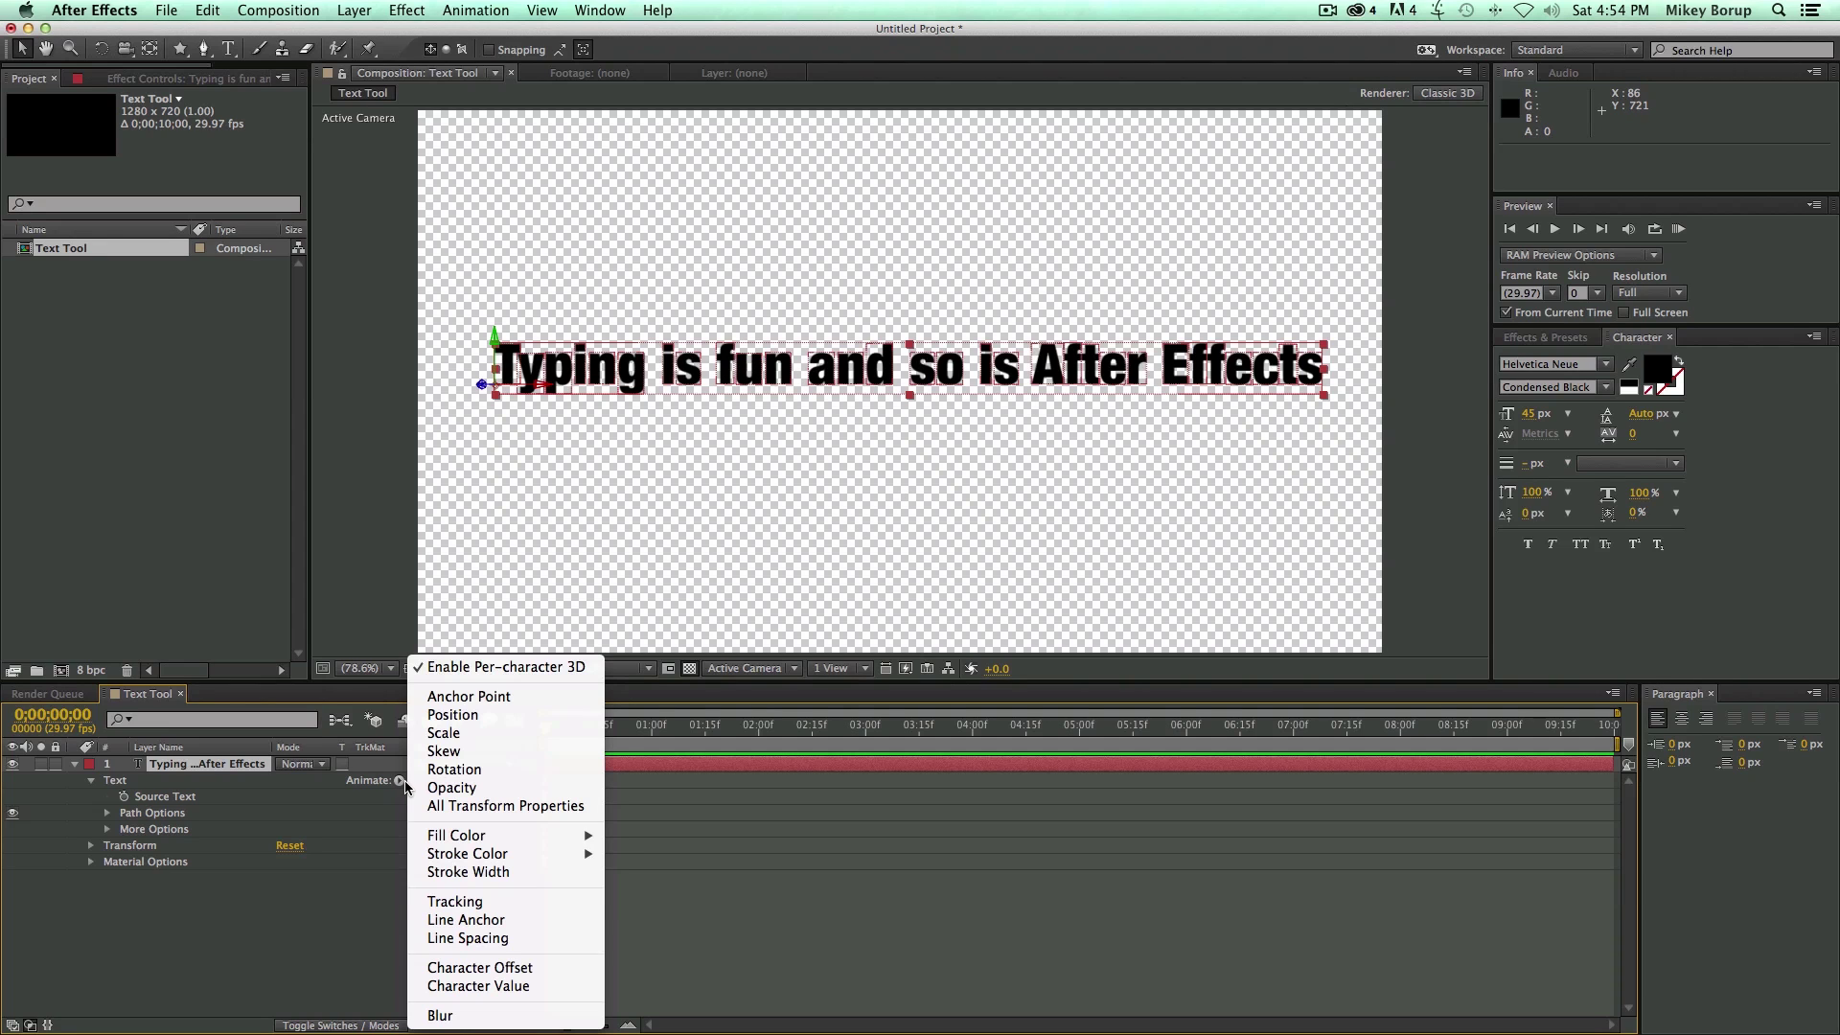
pyautogui.click(447, 733)
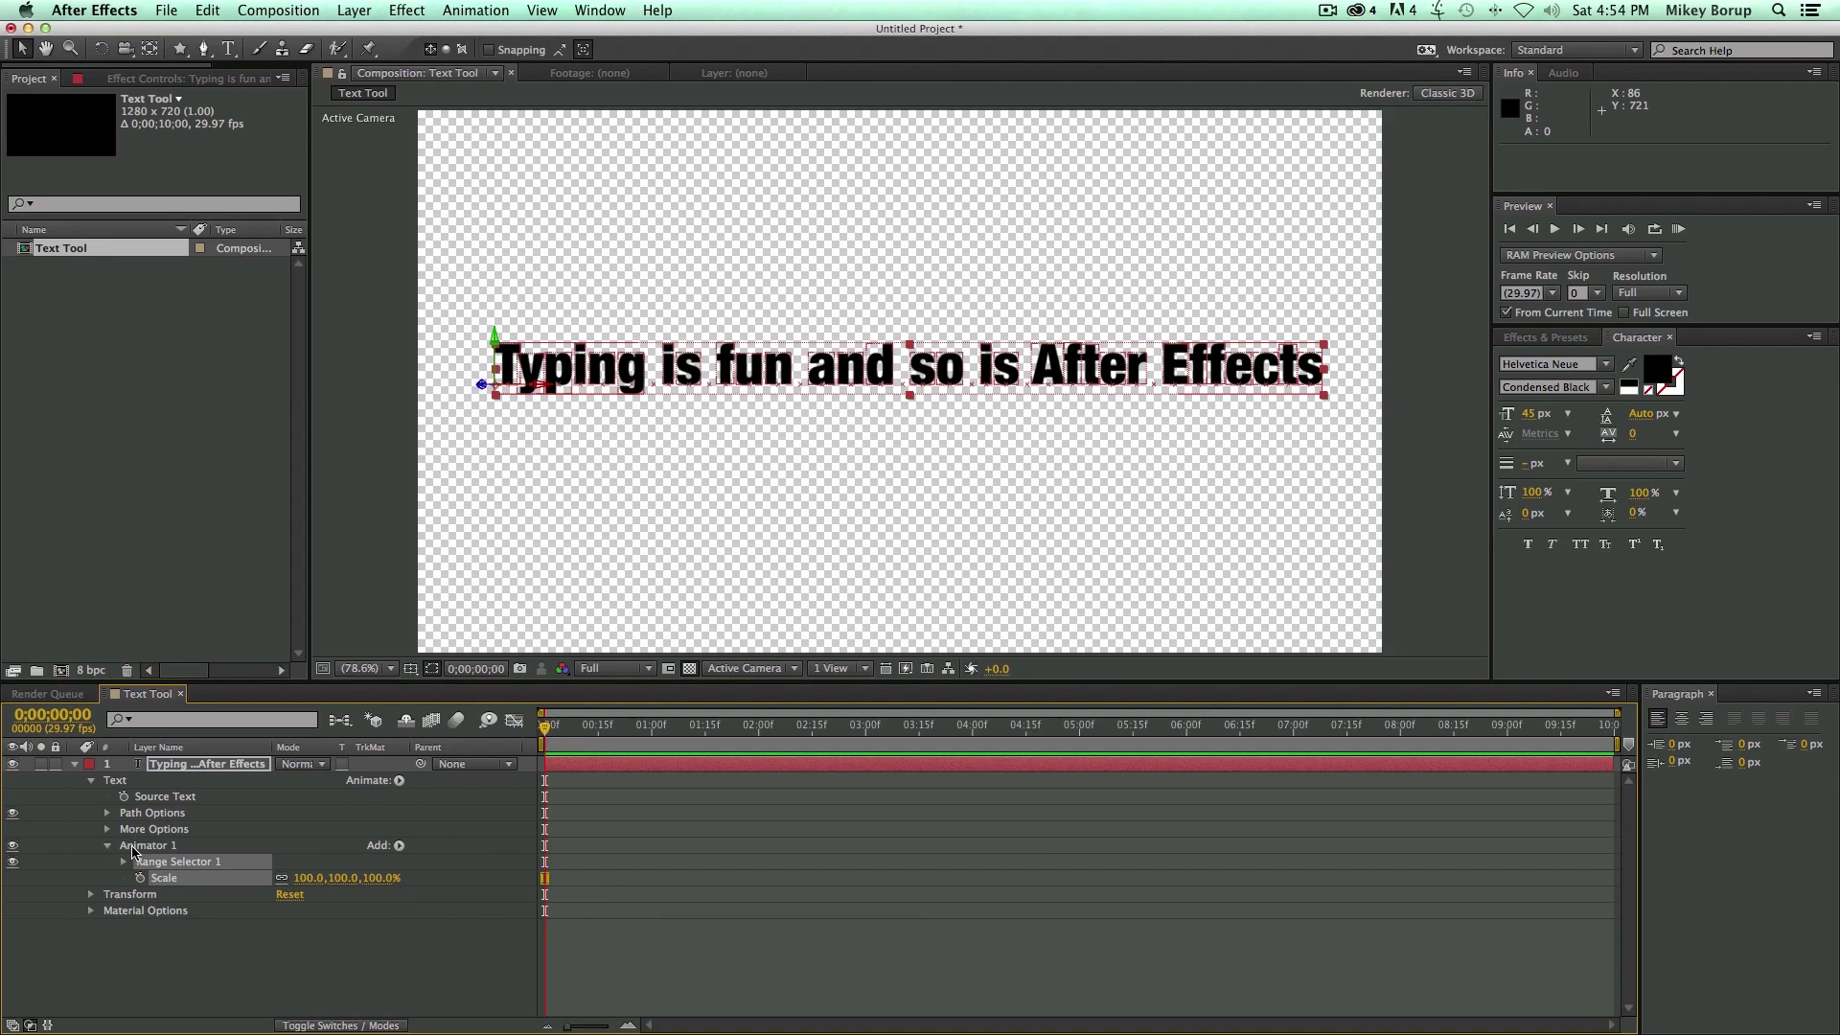
pyautogui.click(144, 847)
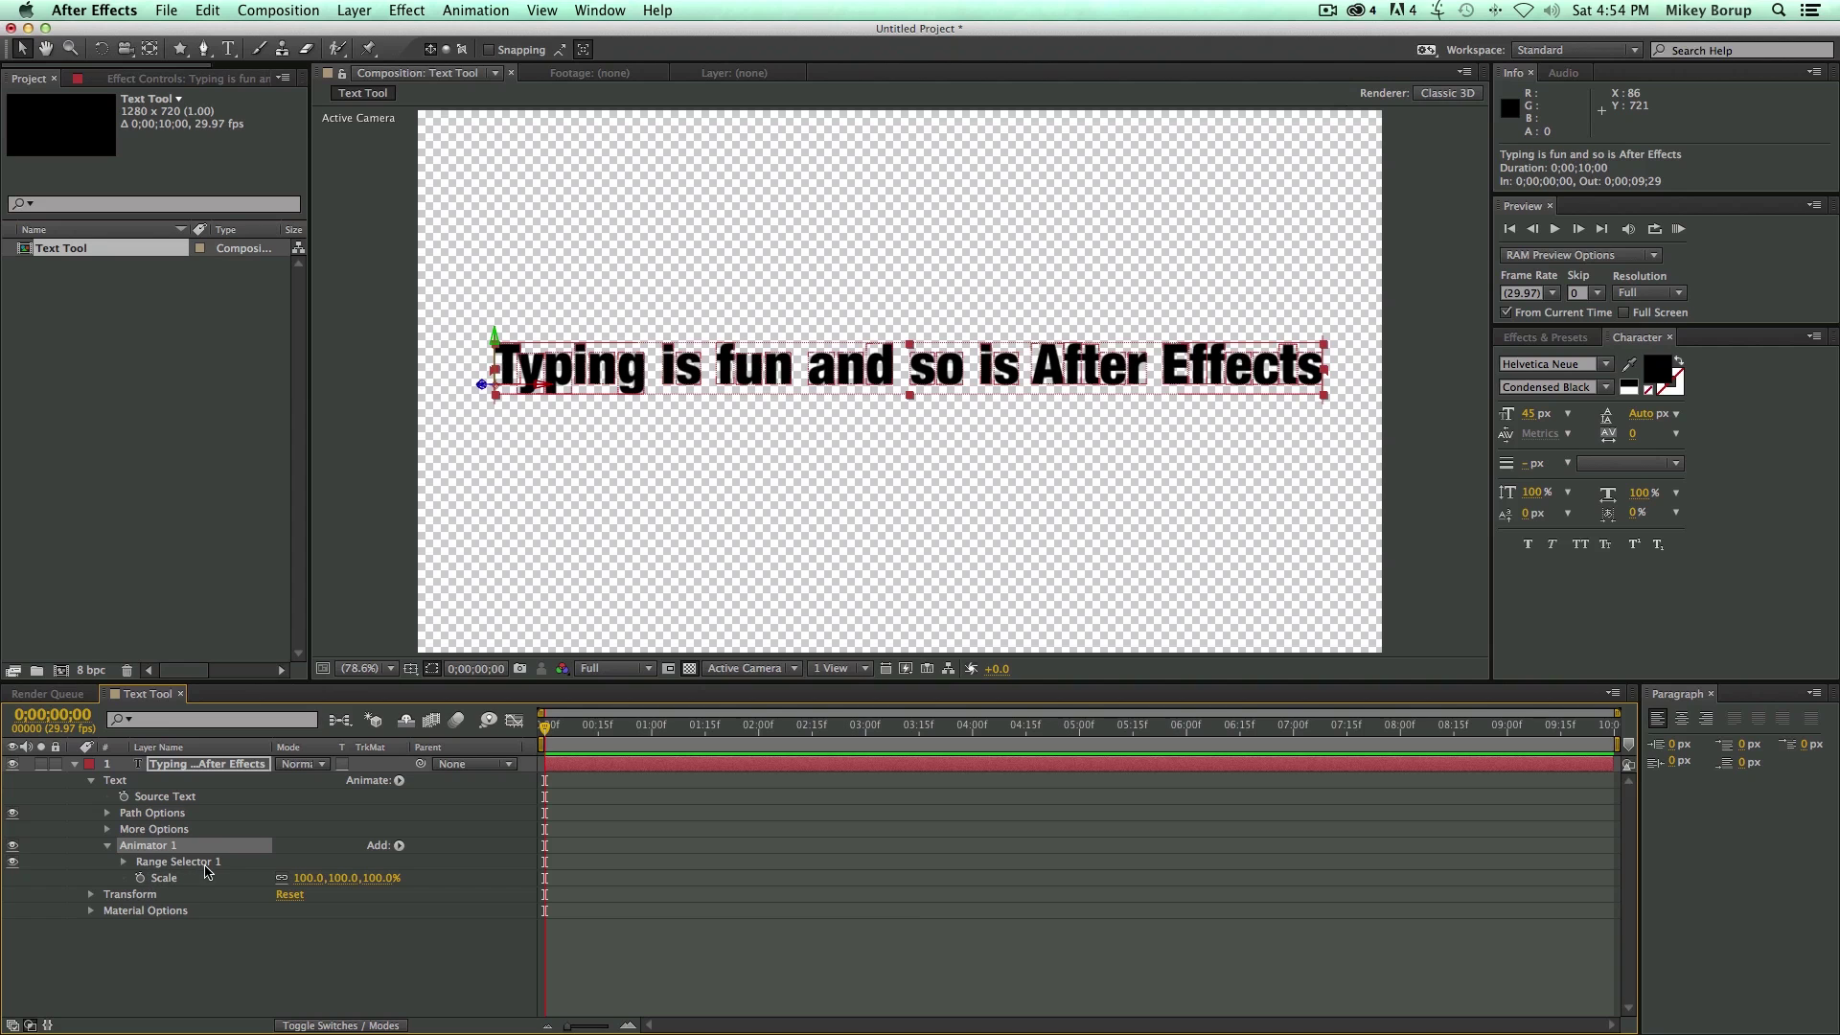
pyautogui.press('F2')
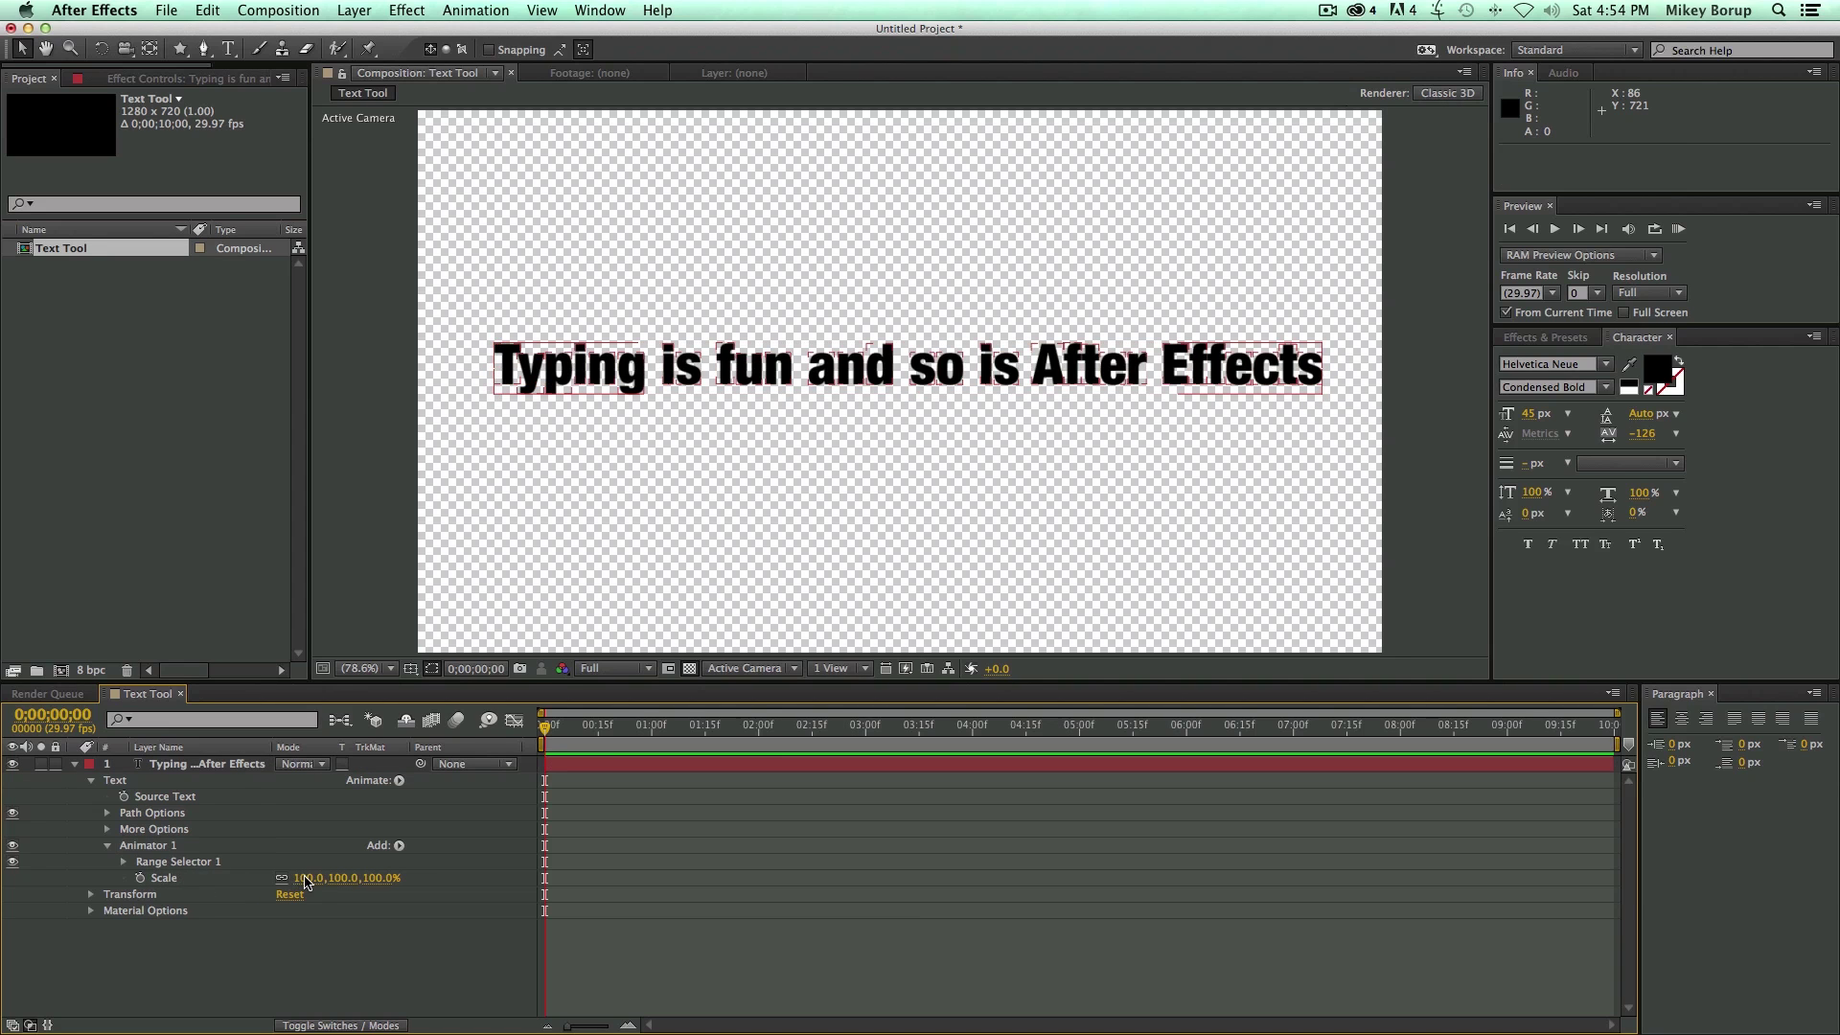
pyautogui.moveTo(305, 882); pyautogui.dragTo(381, 880)
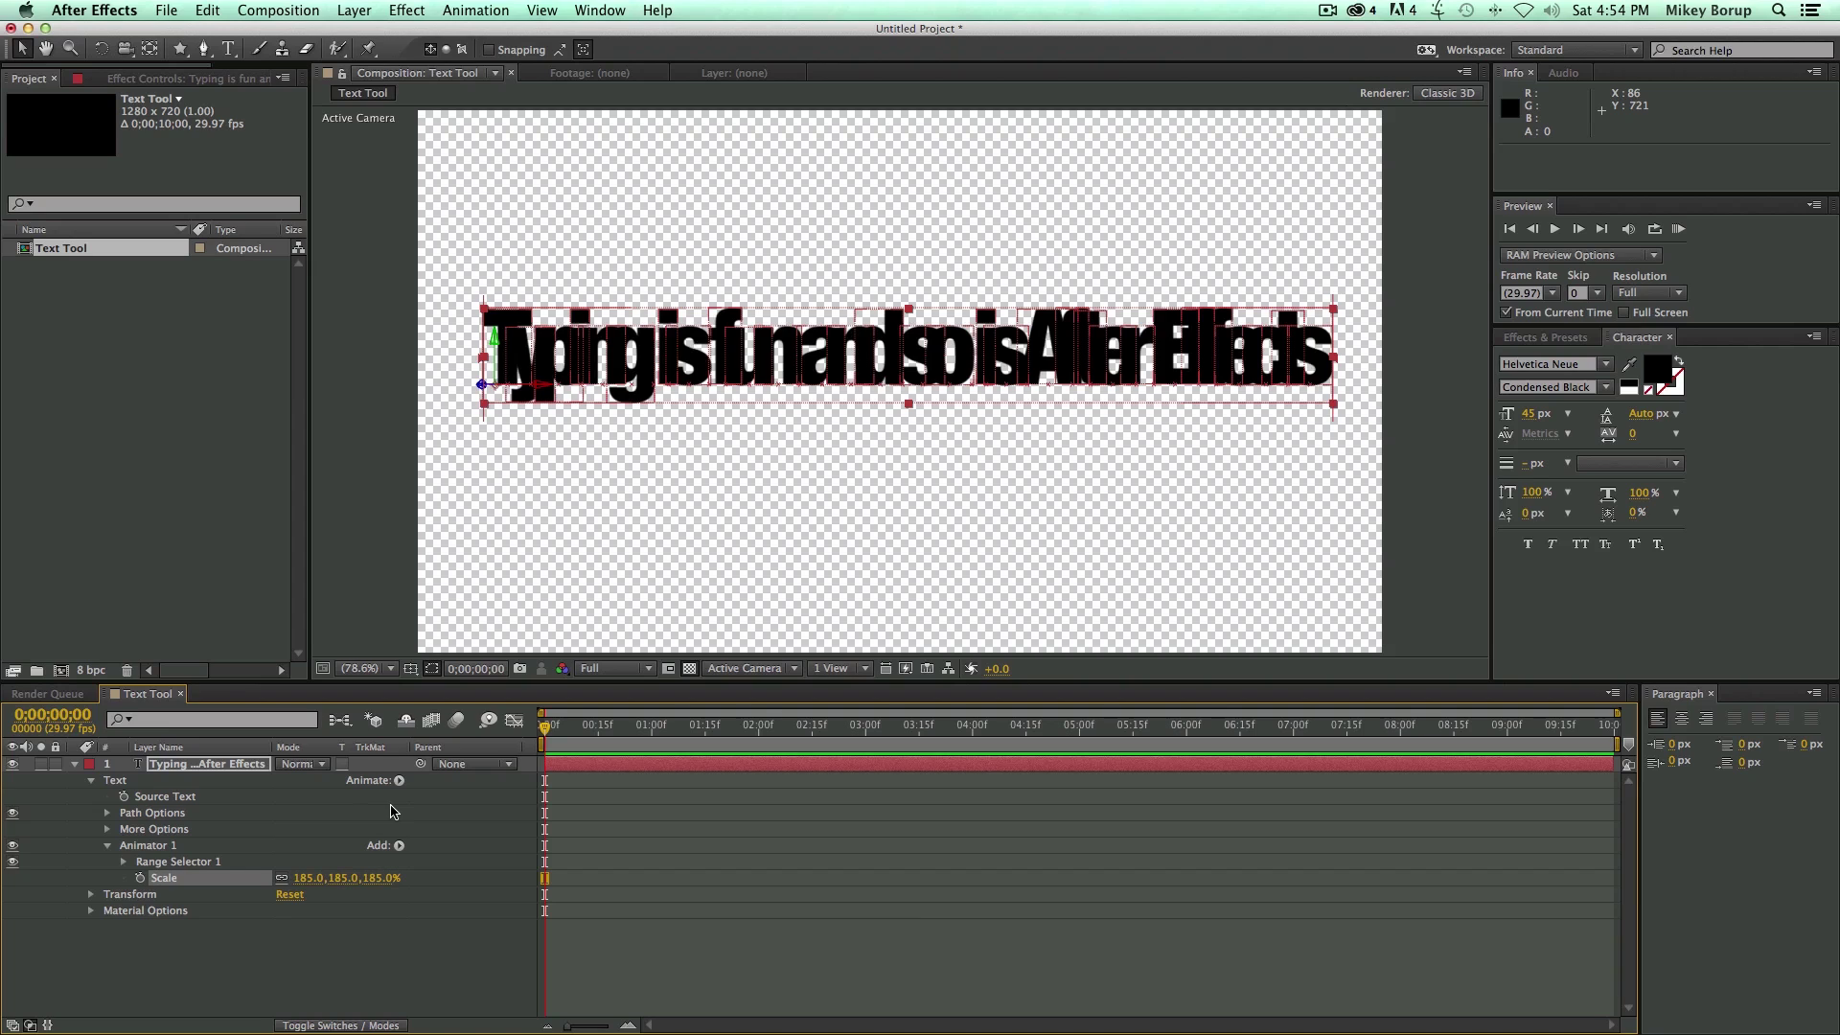
pyautogui.click(349, 937)
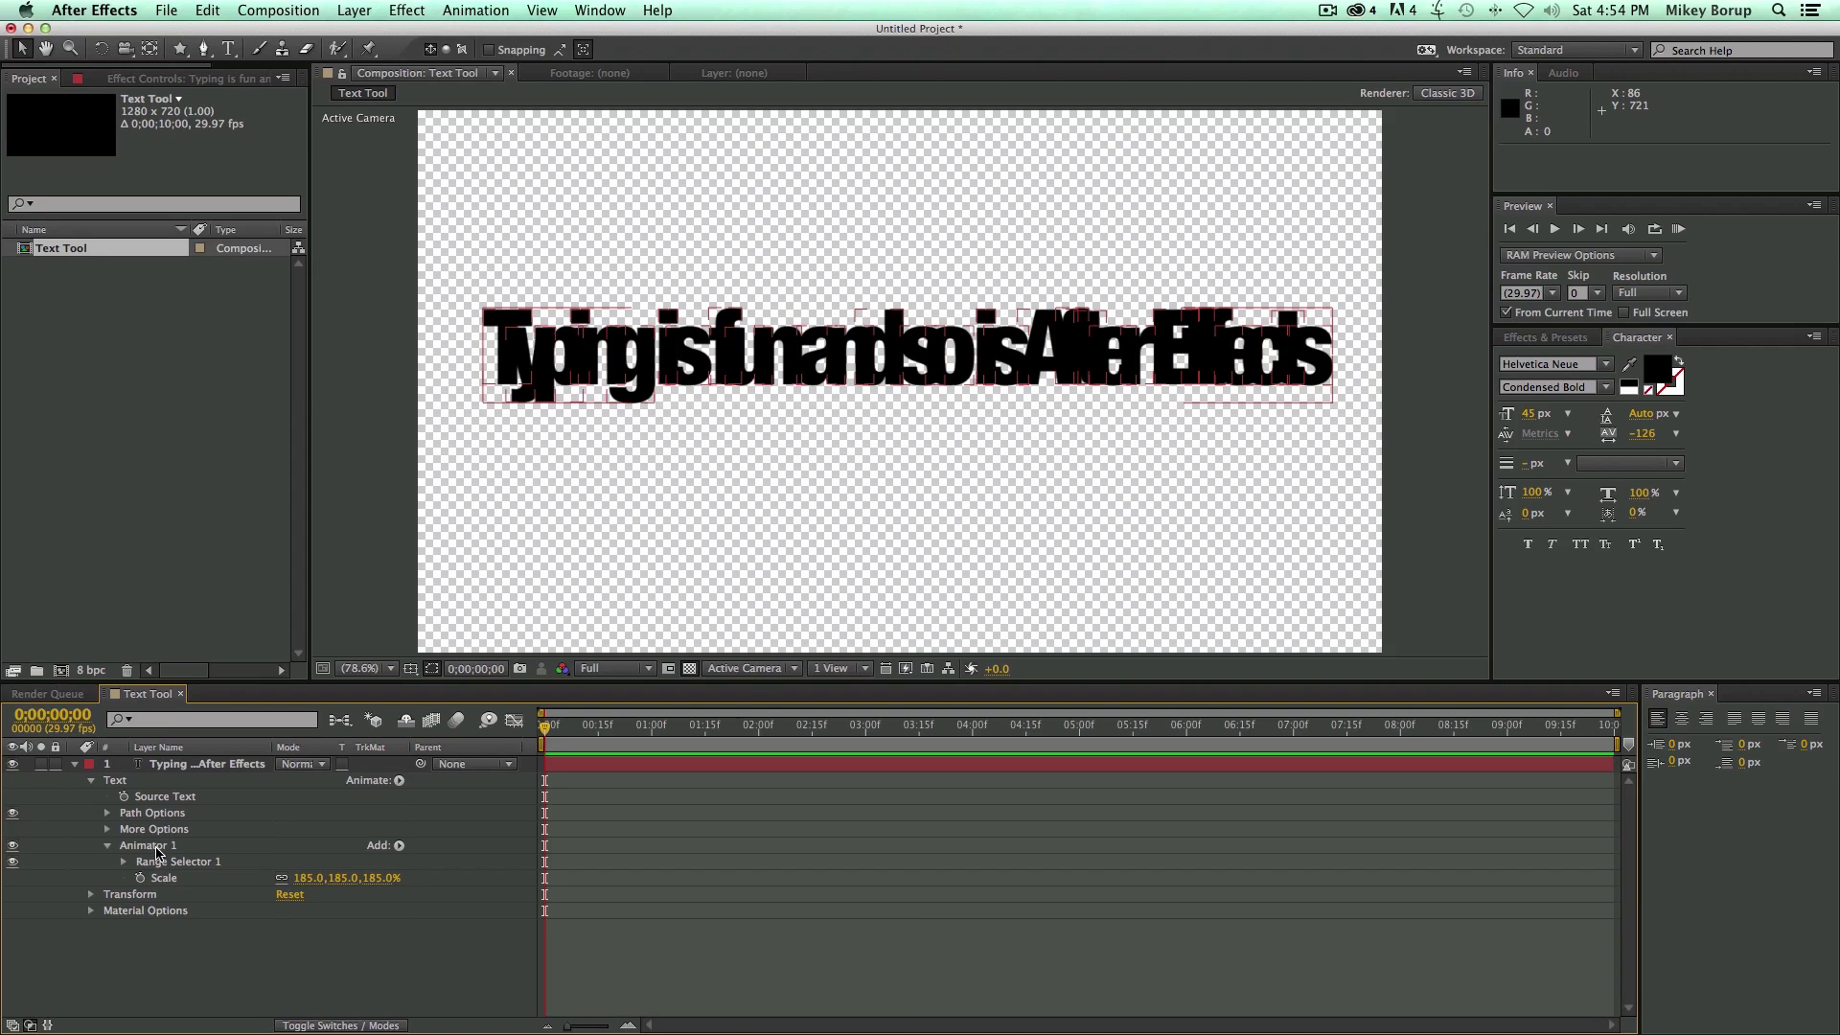
# Expand Range Selector 1 and set its End value to 0%, then fit the composition in view
pyautogui.click(123, 862)
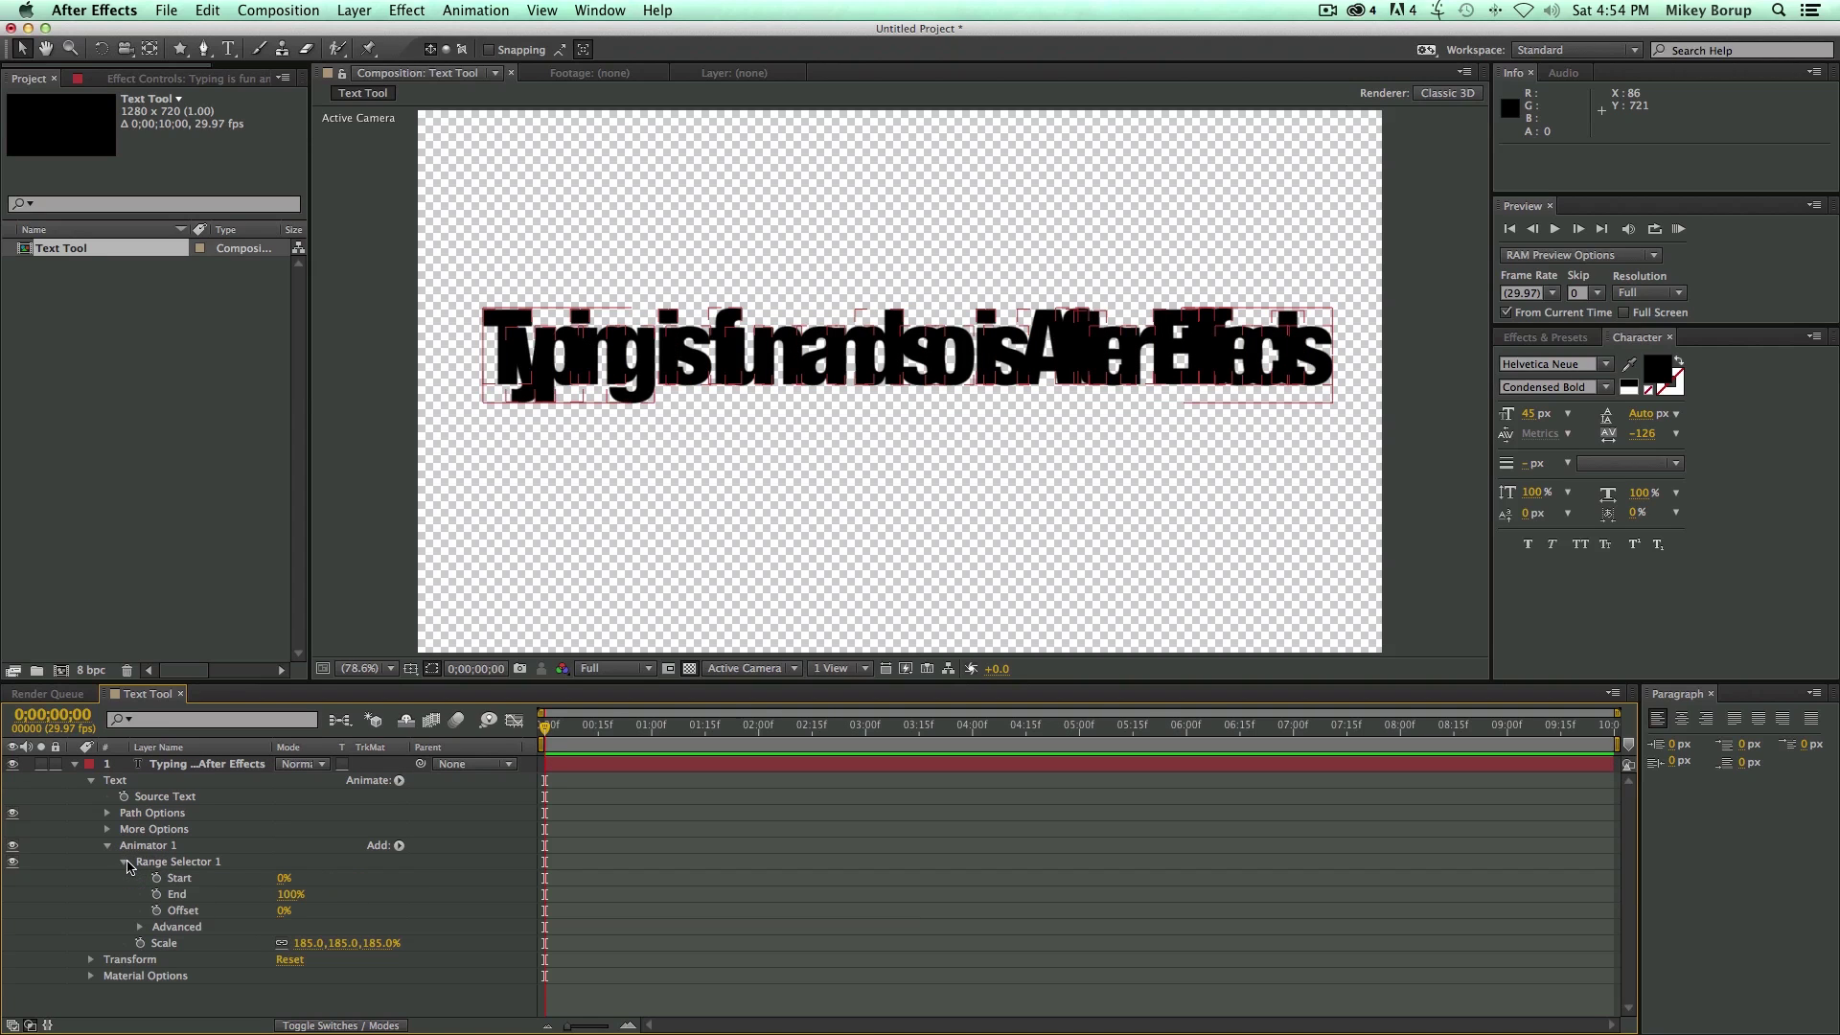
pyautogui.click(197, 879)
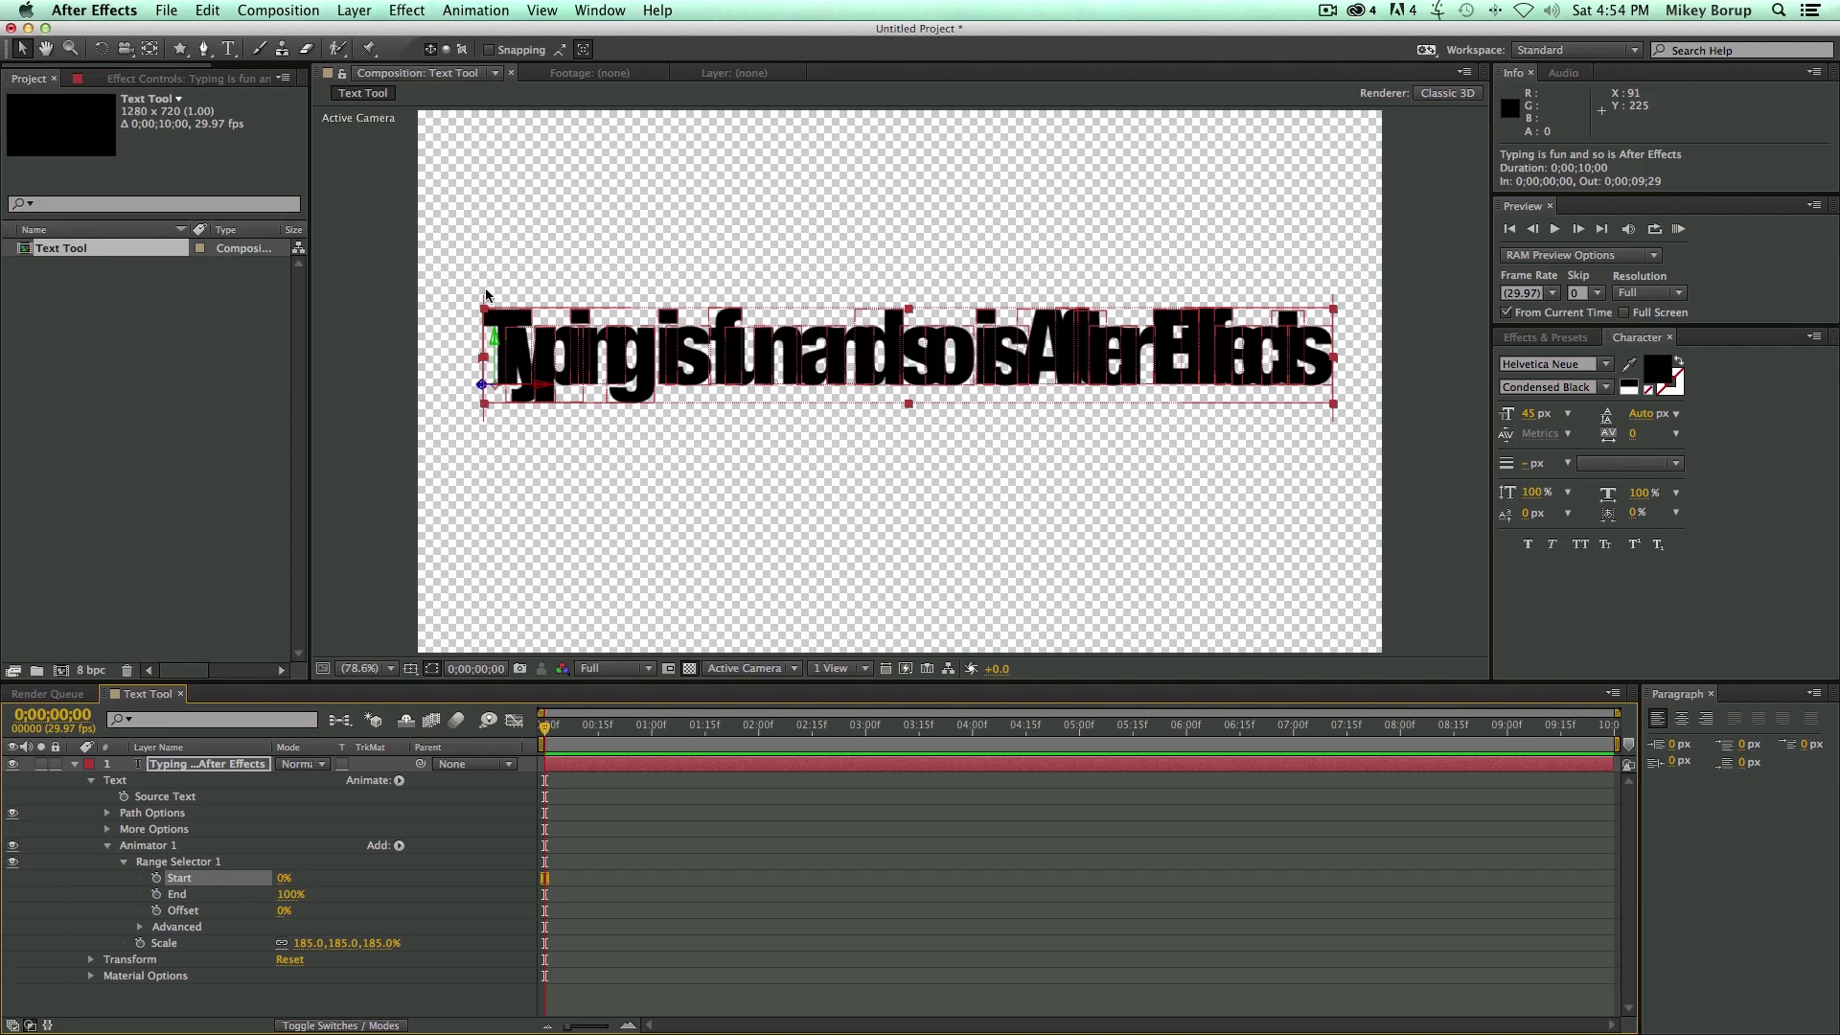
pyautogui.click(292, 897)
pyautogui.press('.')
pyautogui.write('0')
pyautogui.press('Return')
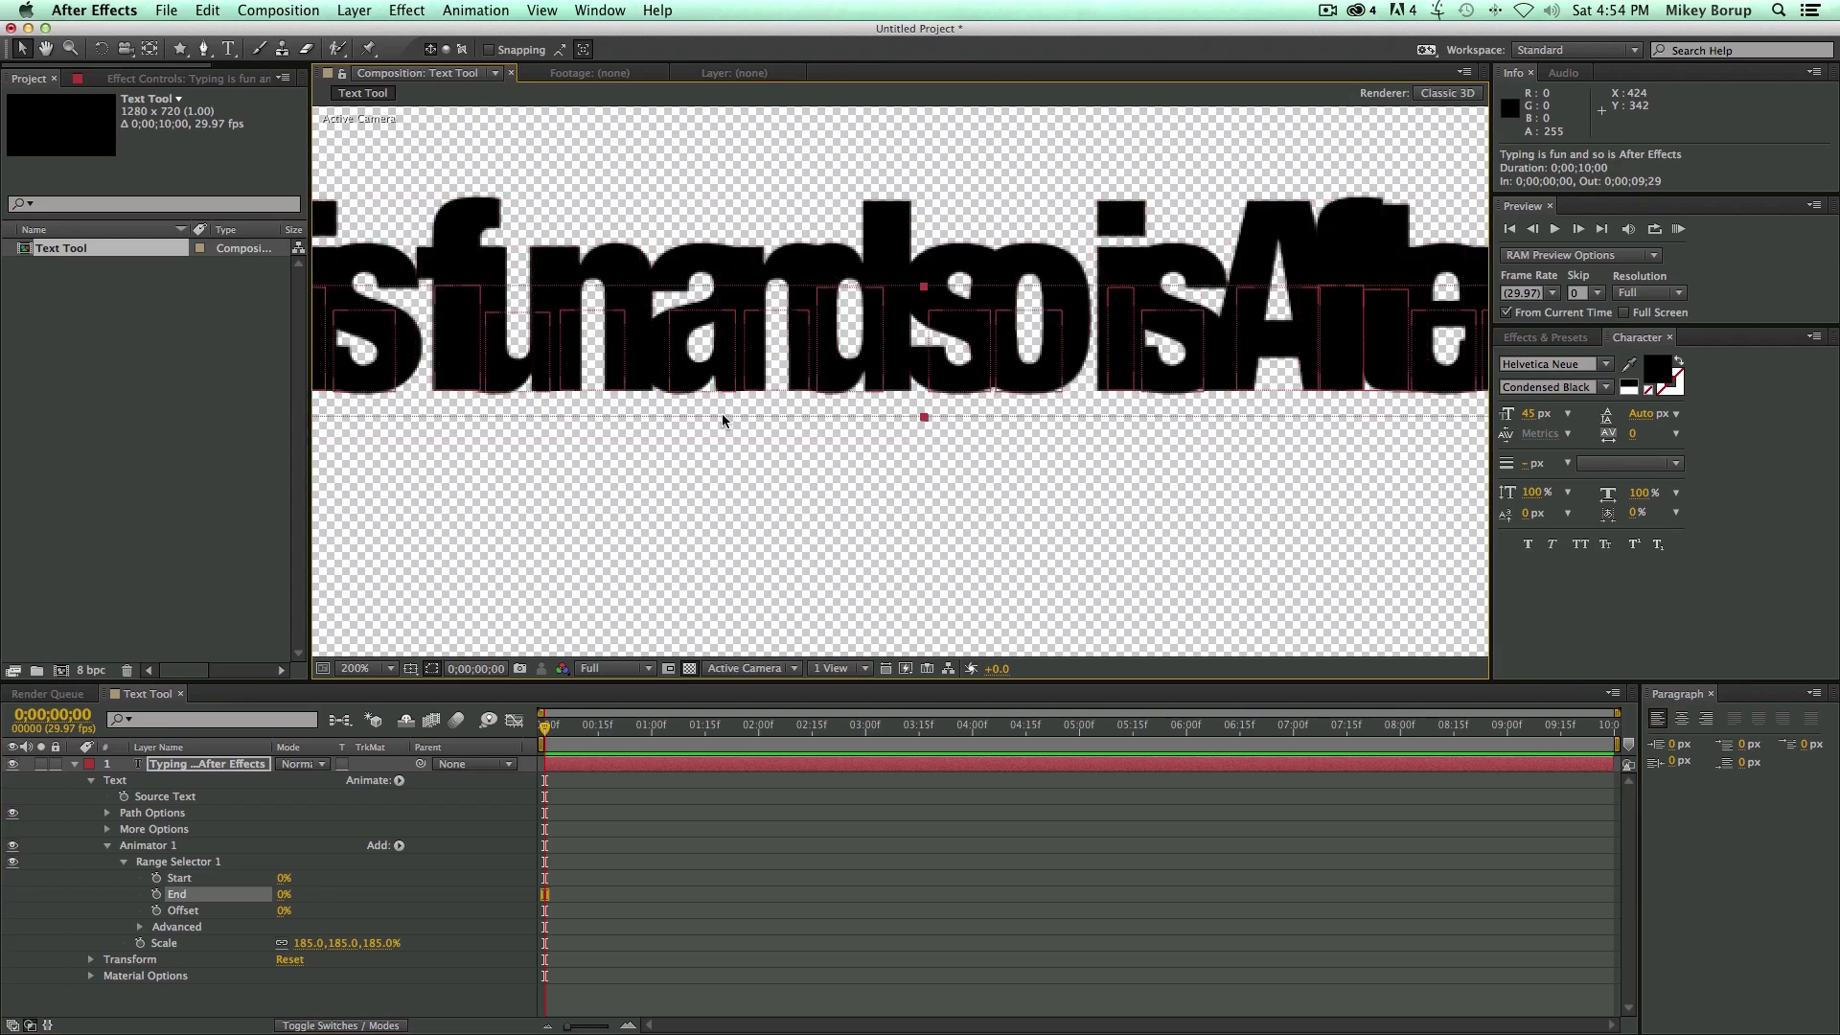
pyautogui.press('.')
pyautogui.moveTo(462, 418); pyautogui.dragTo(499, 388)
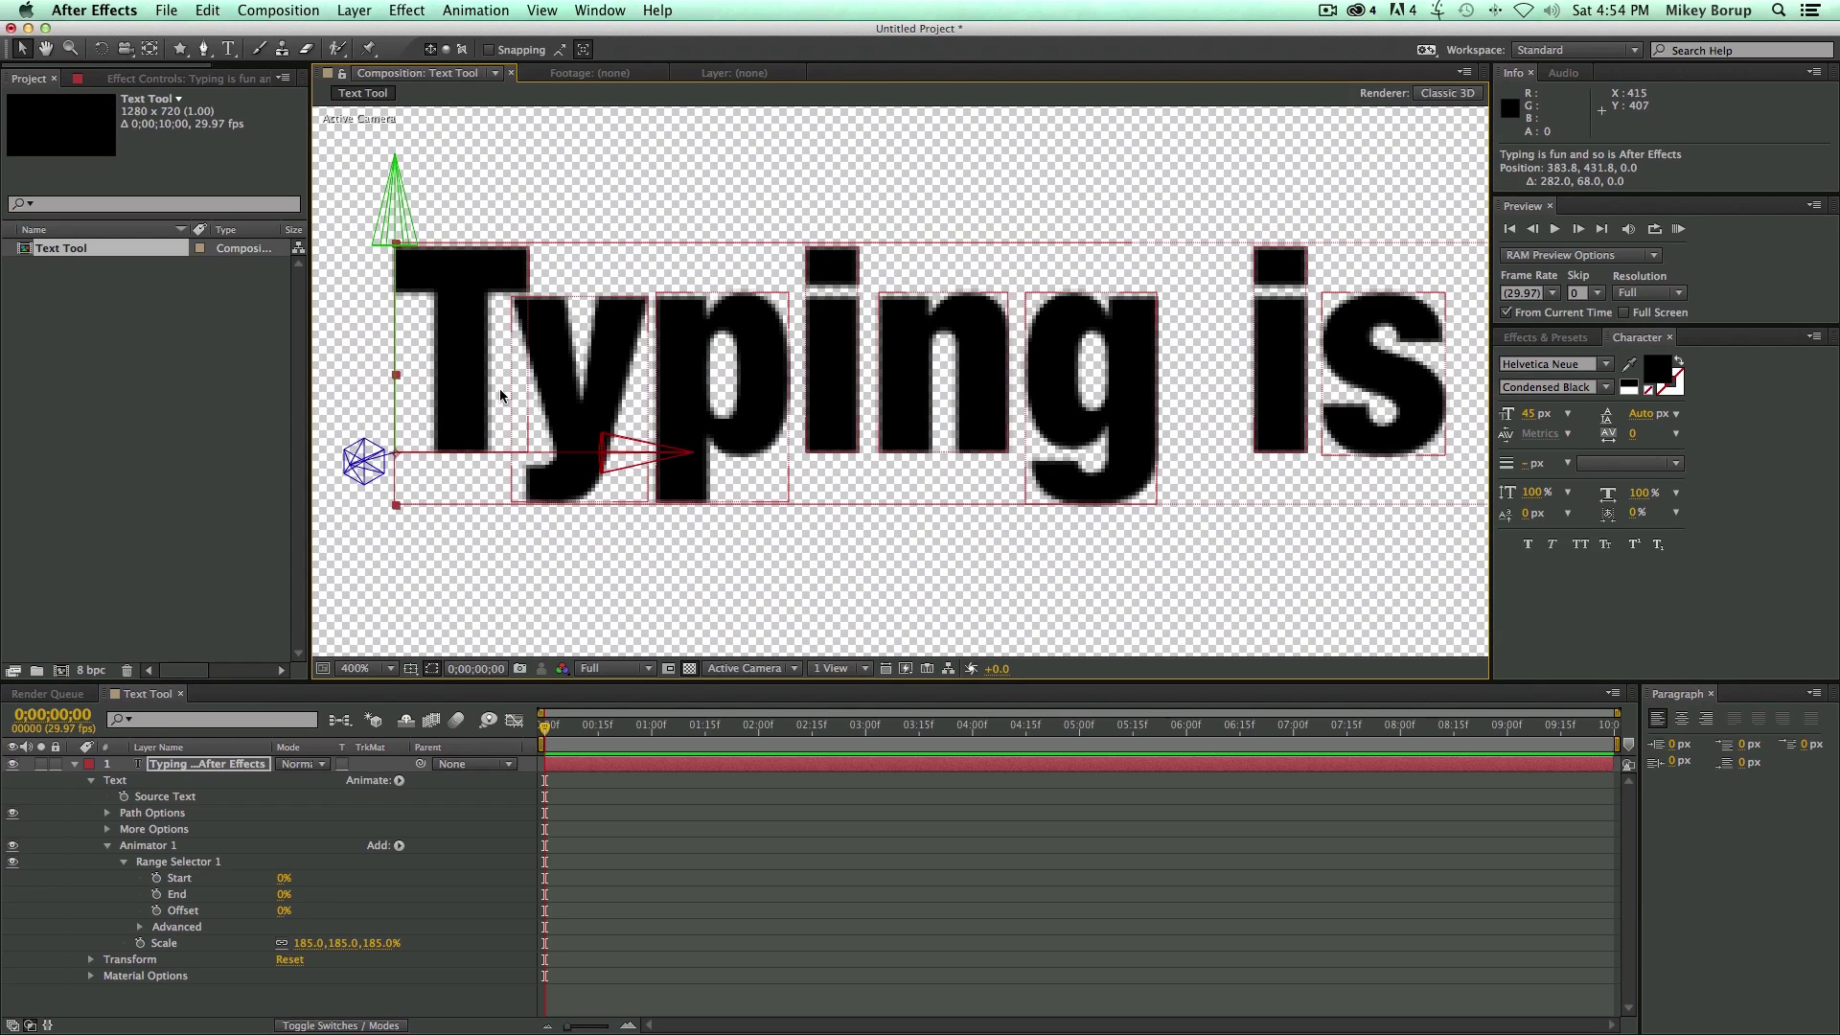
pyautogui.click(182, 862)
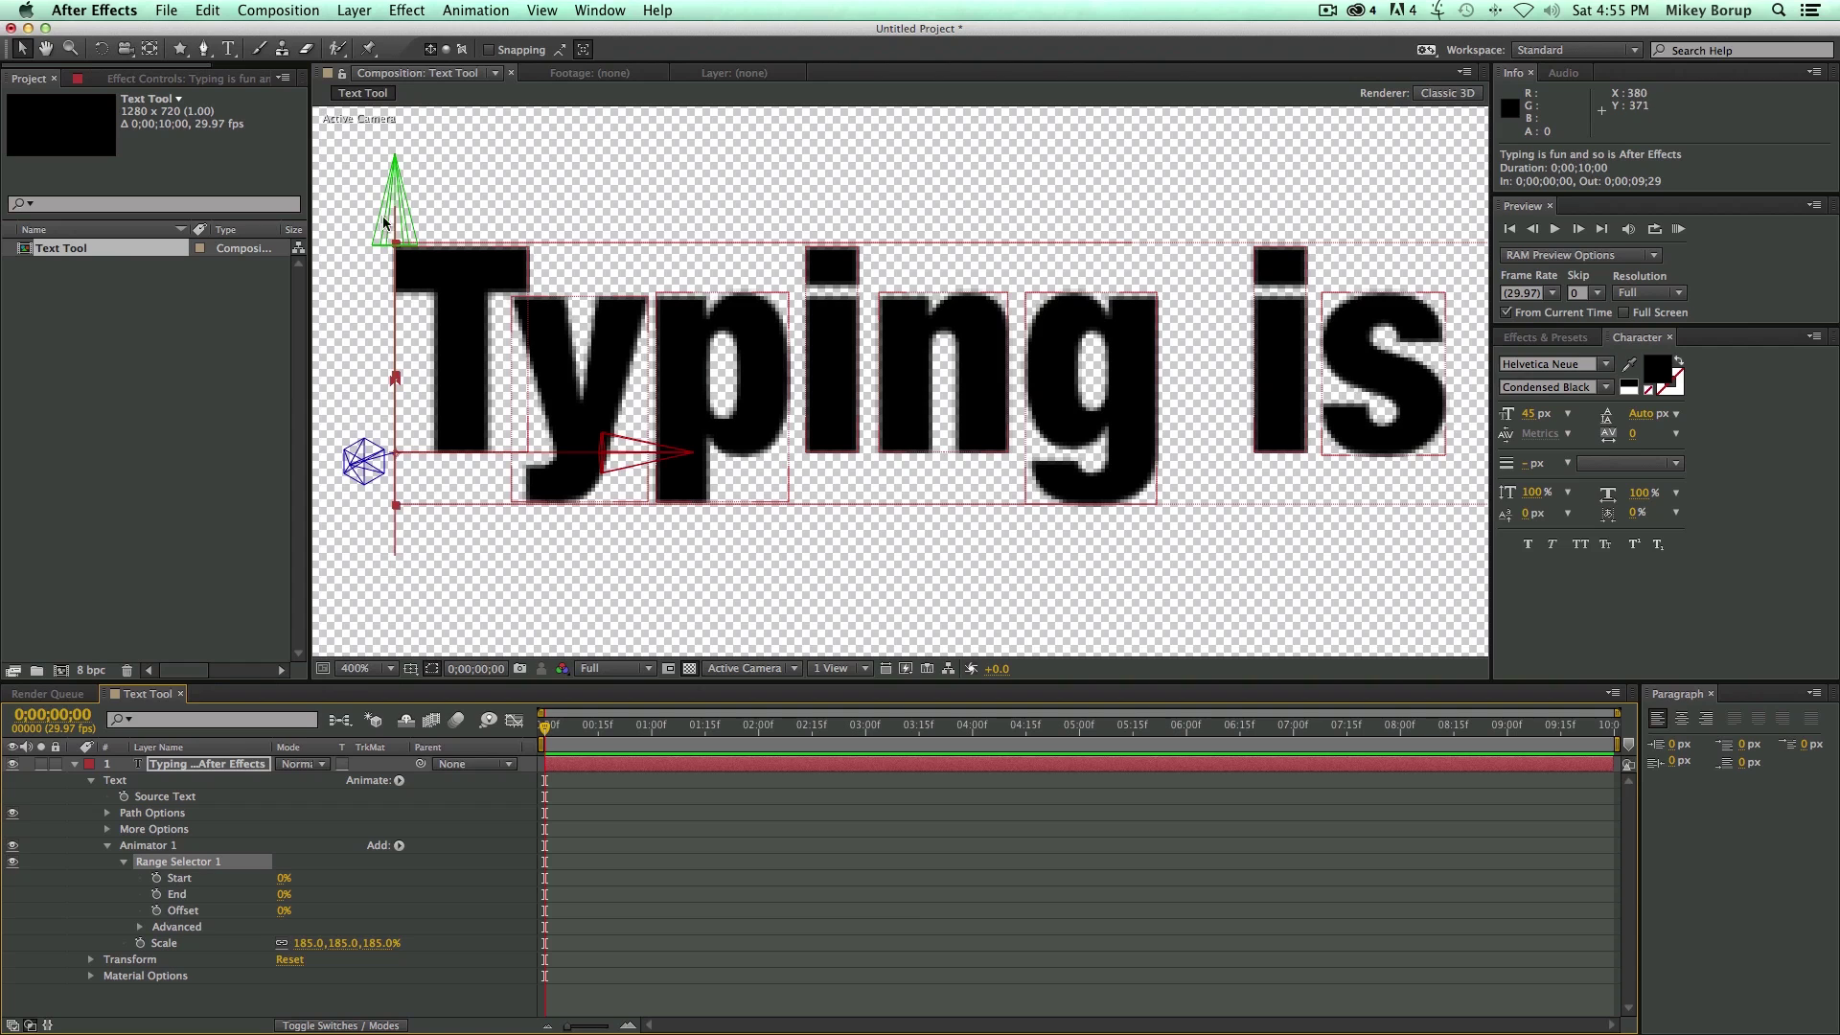
pyautogui.press(',')
pyautogui.press(',')
pyautogui.press(',')
pyautogui.press(',')
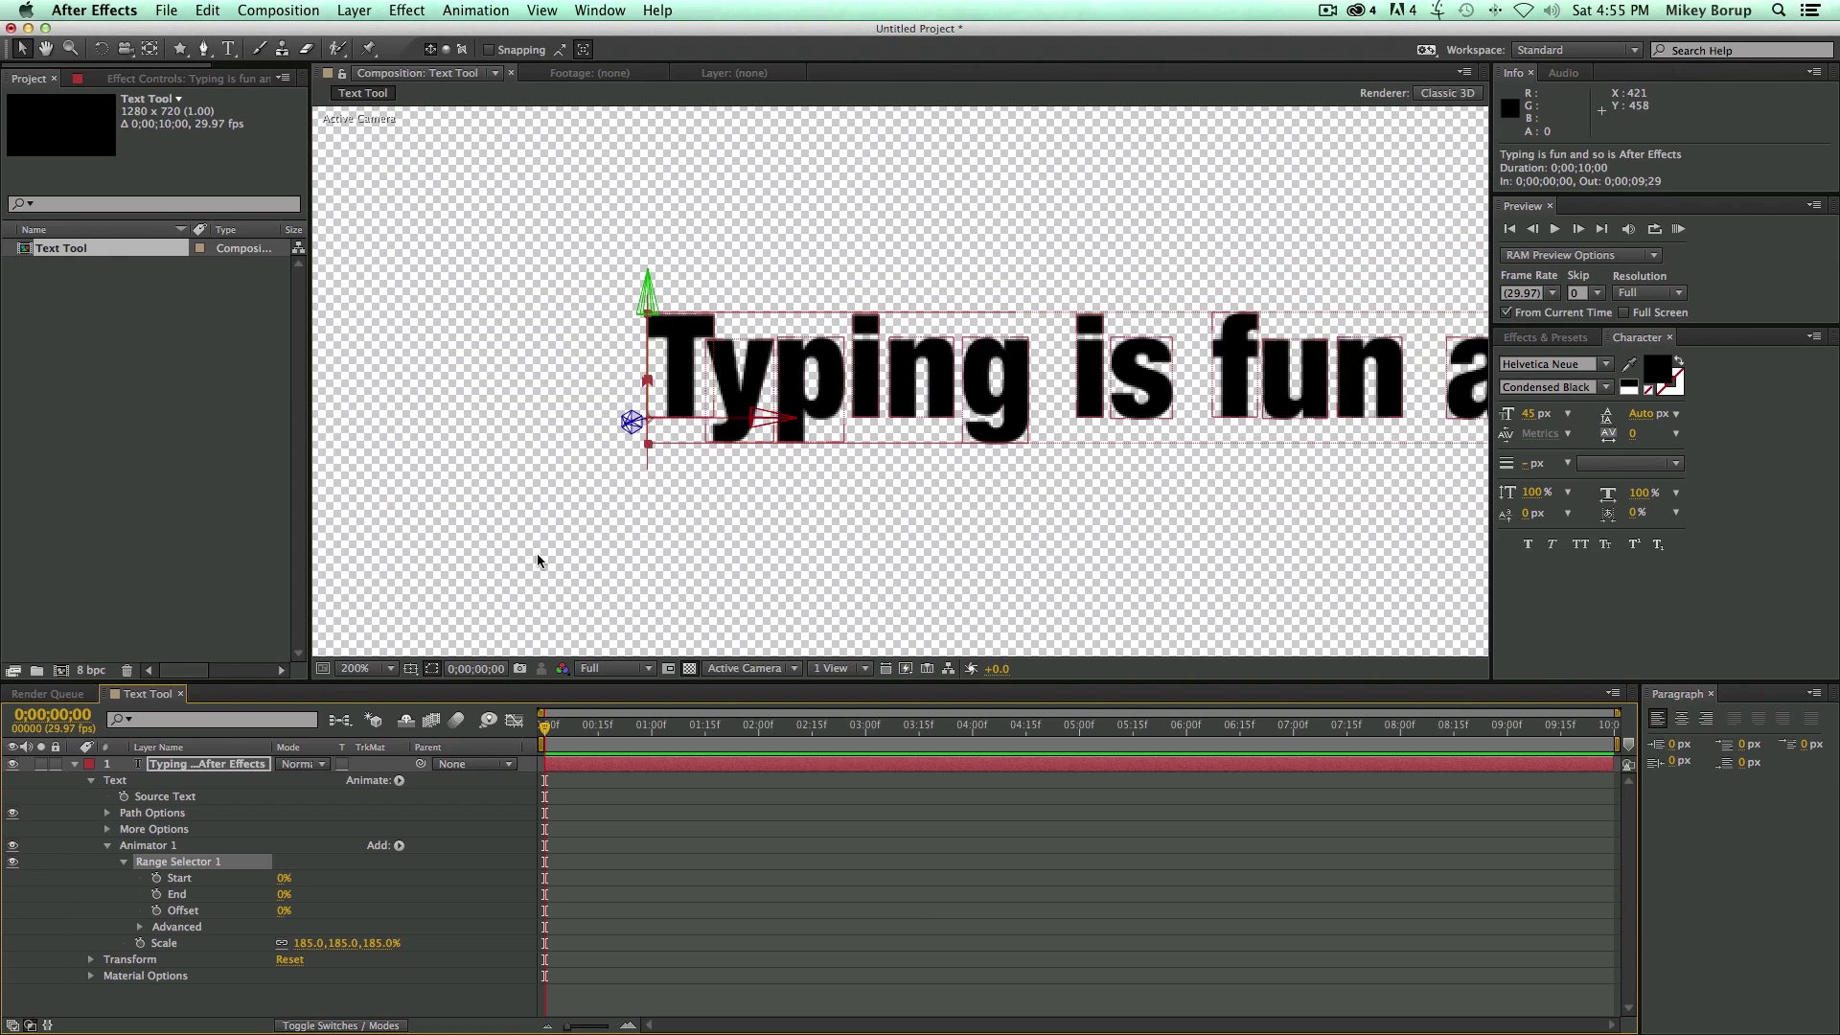
pyautogui.press(',')
pyautogui.press(',')
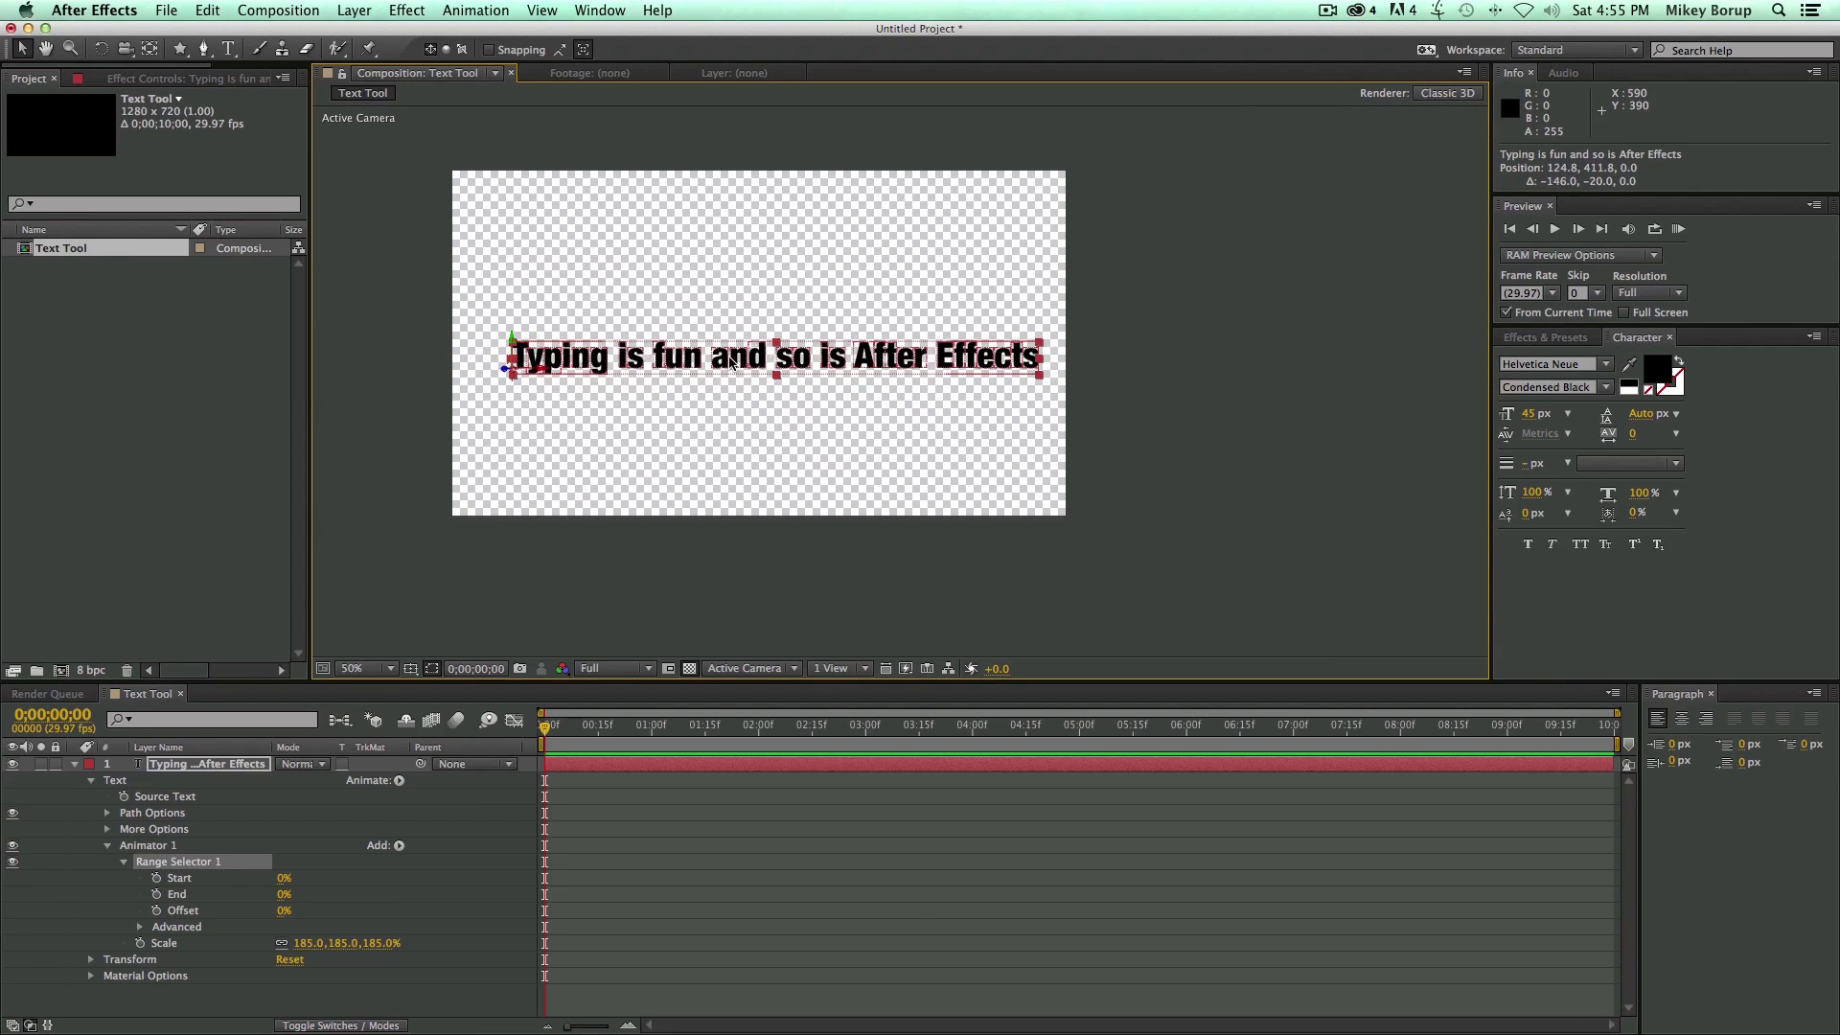
pyautogui.click(380, 668)
pyautogui.click(364, 672)
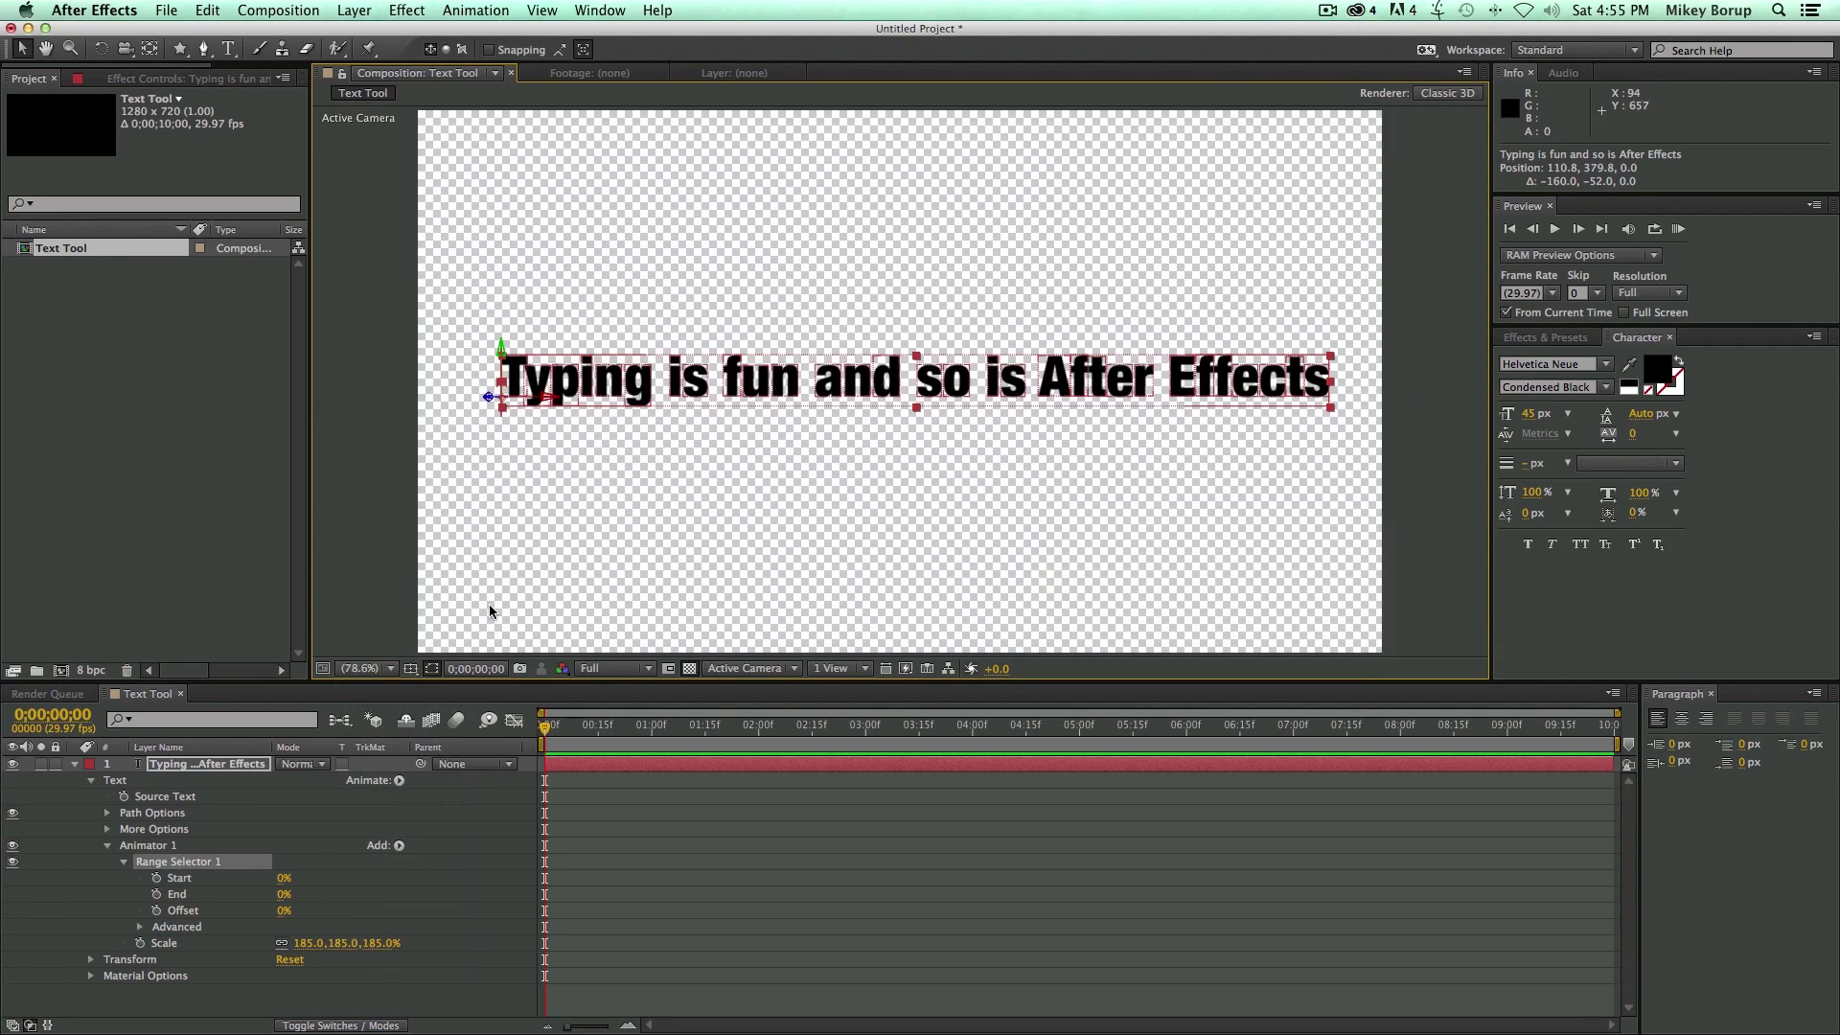
pyautogui.click(360, 876)
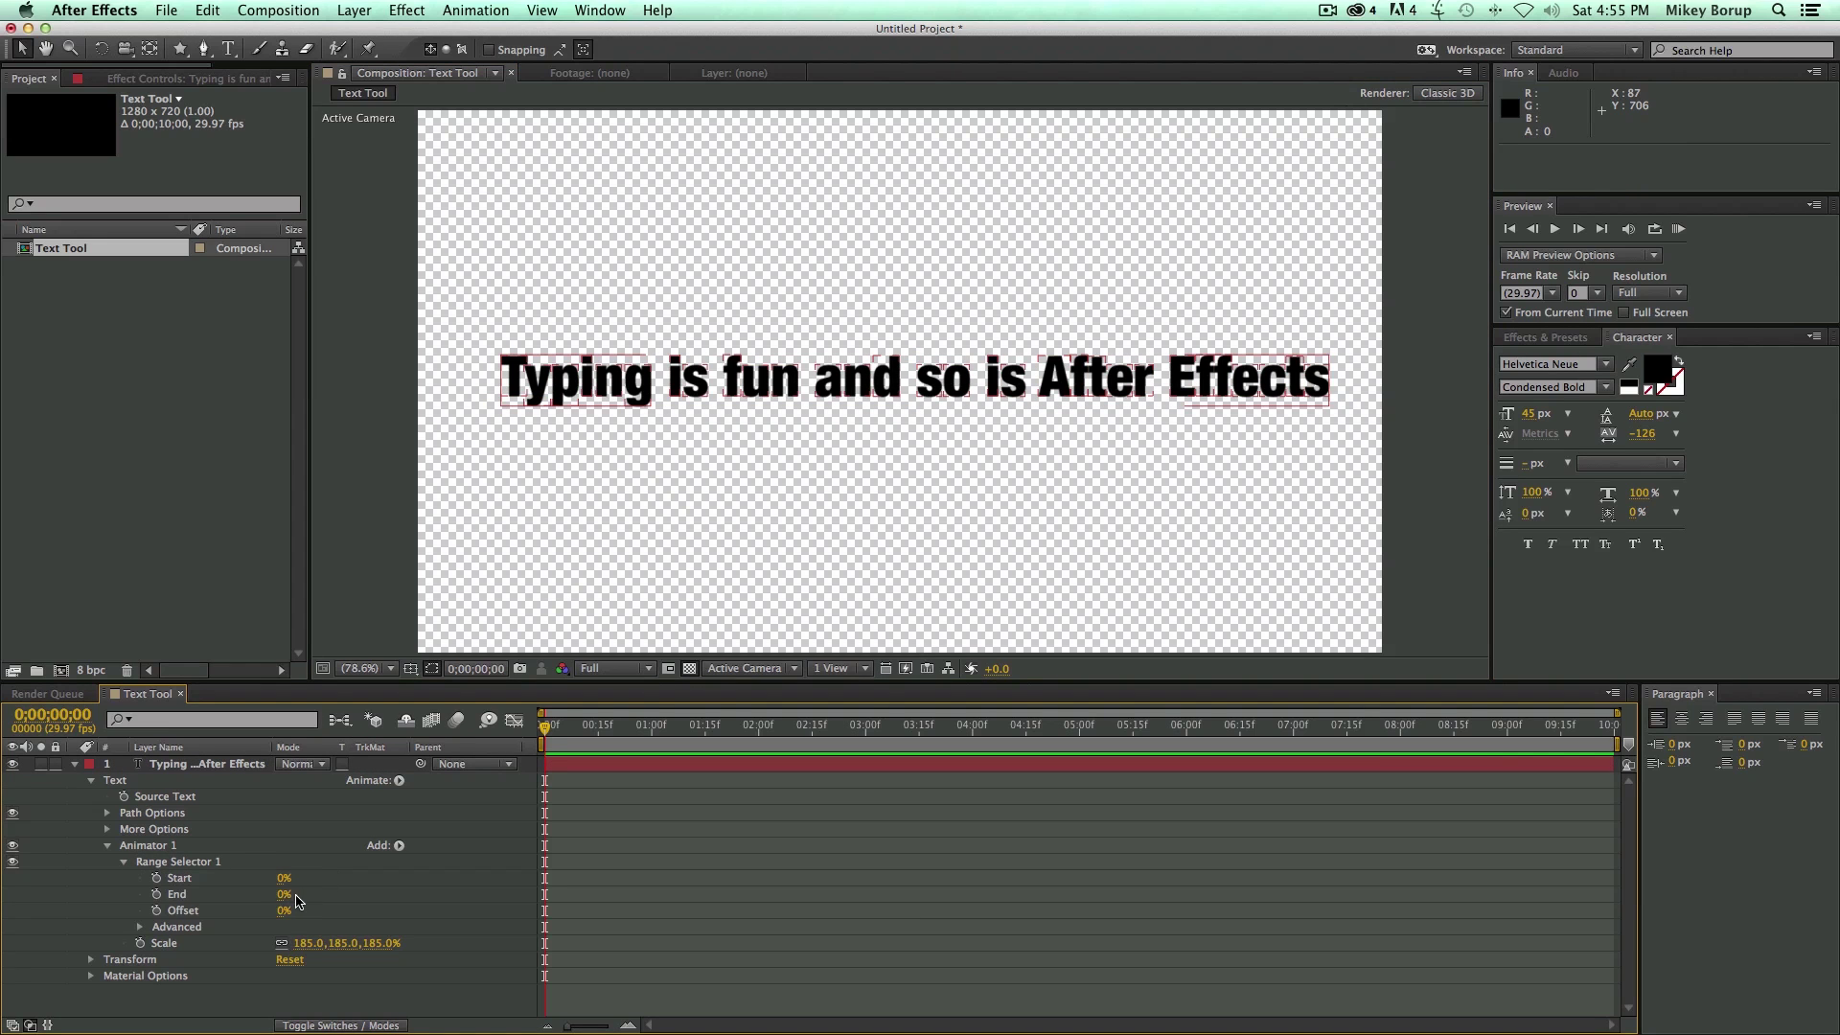
# Test-sweep End up to 99% through 'is' and 'so', then reset Start and End to 0%
pyautogui.moveTo(282, 898); pyautogui.dragTo(431, 865)
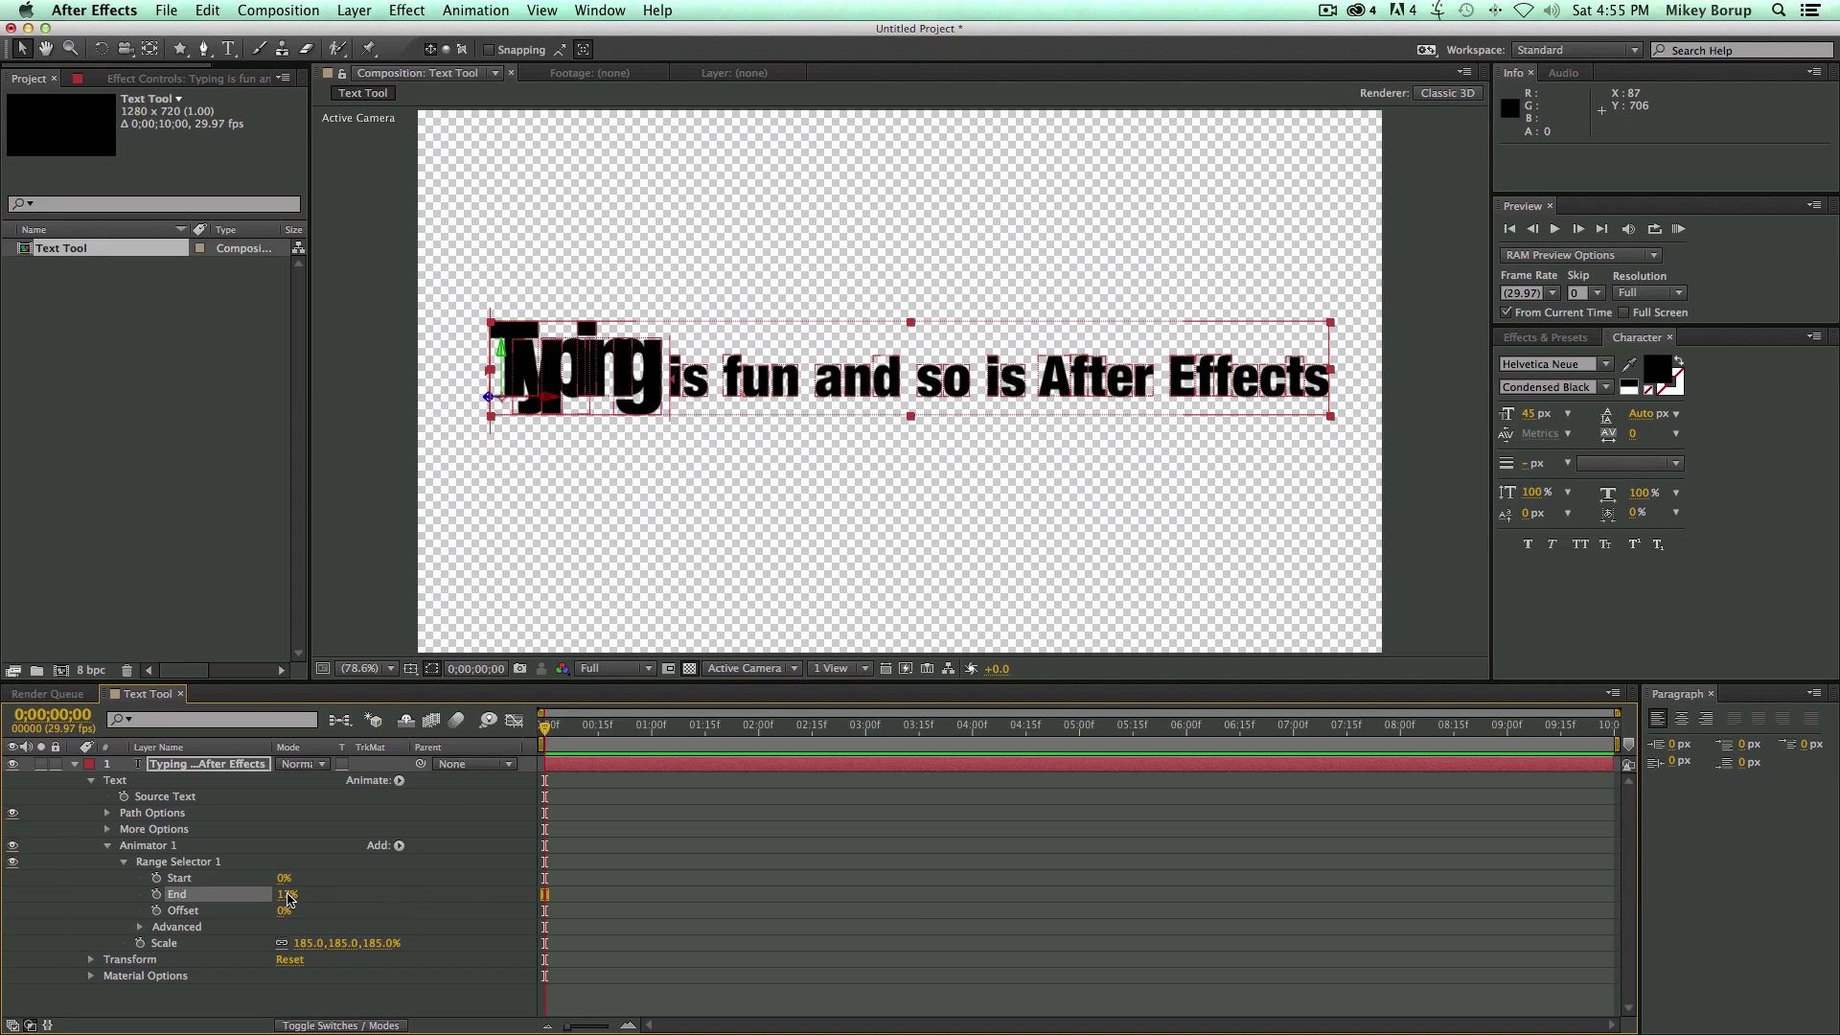
pyautogui.moveTo(289, 896); pyautogui.dragTo(294, 898)
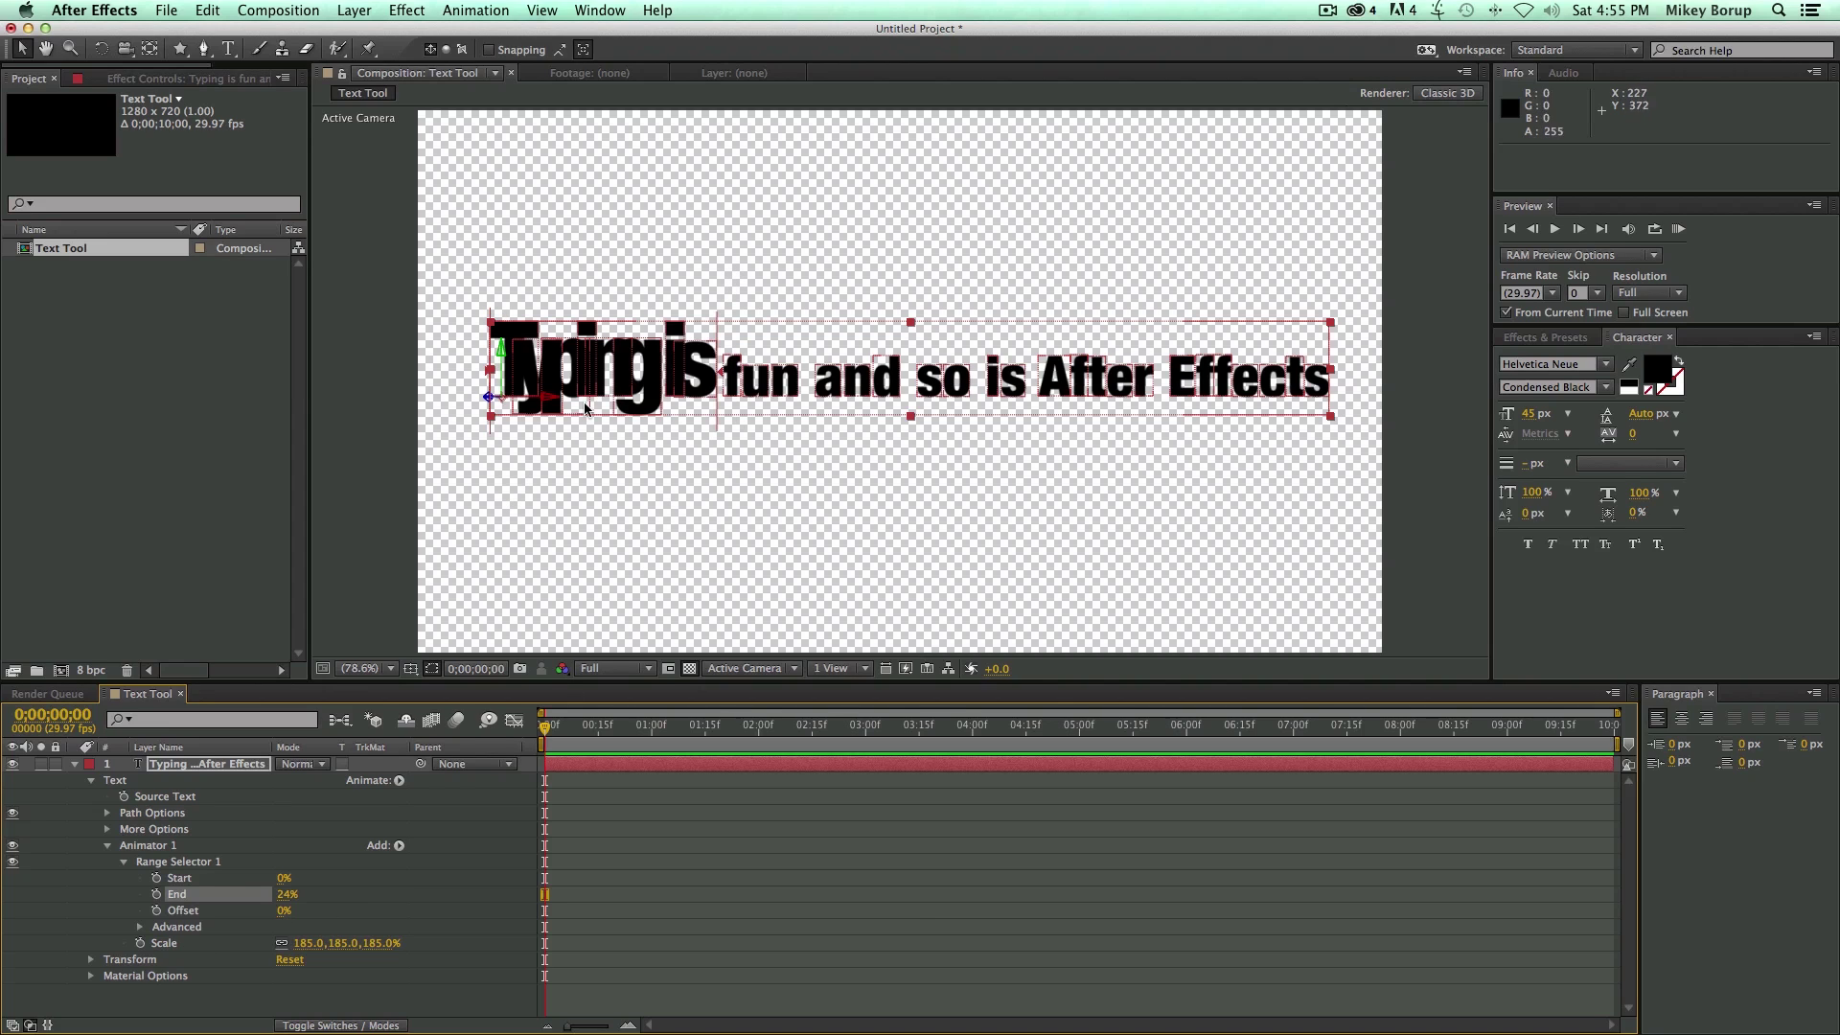
pyautogui.moveTo(294, 898); pyautogui.dragTo(333, 890)
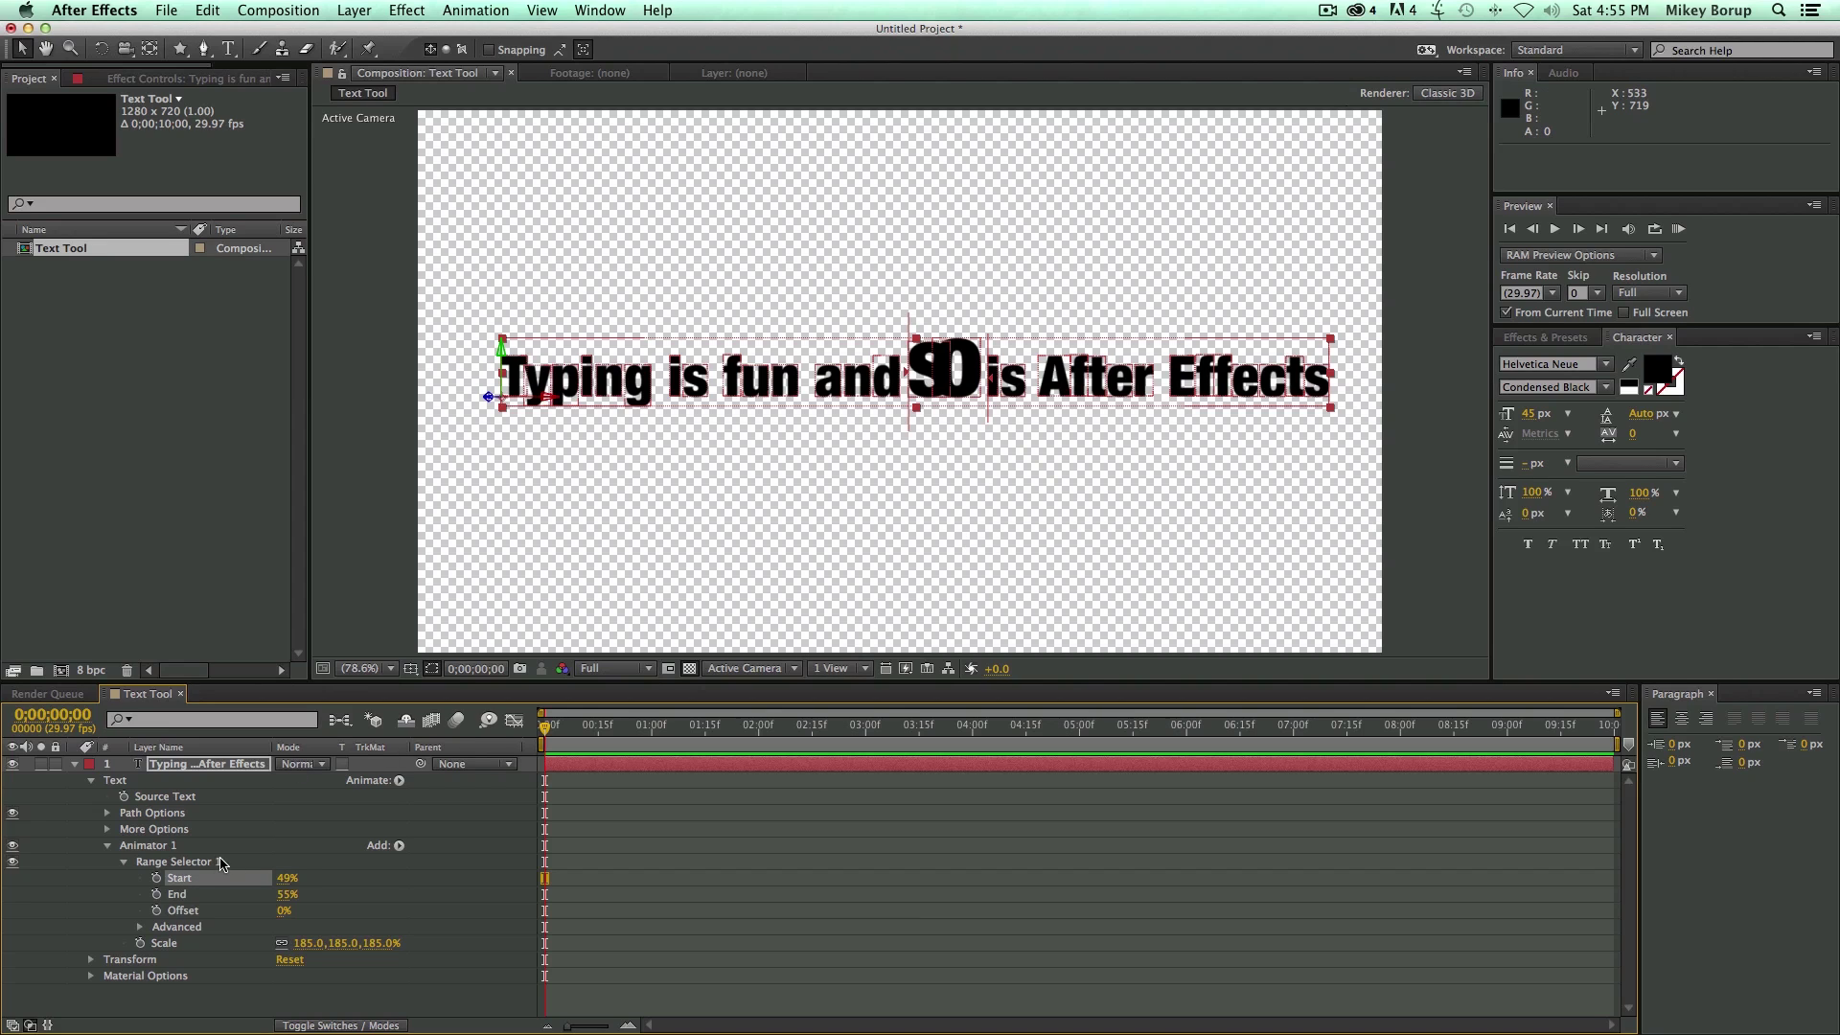
pyautogui.moveTo(287, 877)
pyautogui.mouseDown()
pyautogui.moveTo(249, 878)
pyautogui.moveTo(296, 887)
pyautogui.mouseUp()
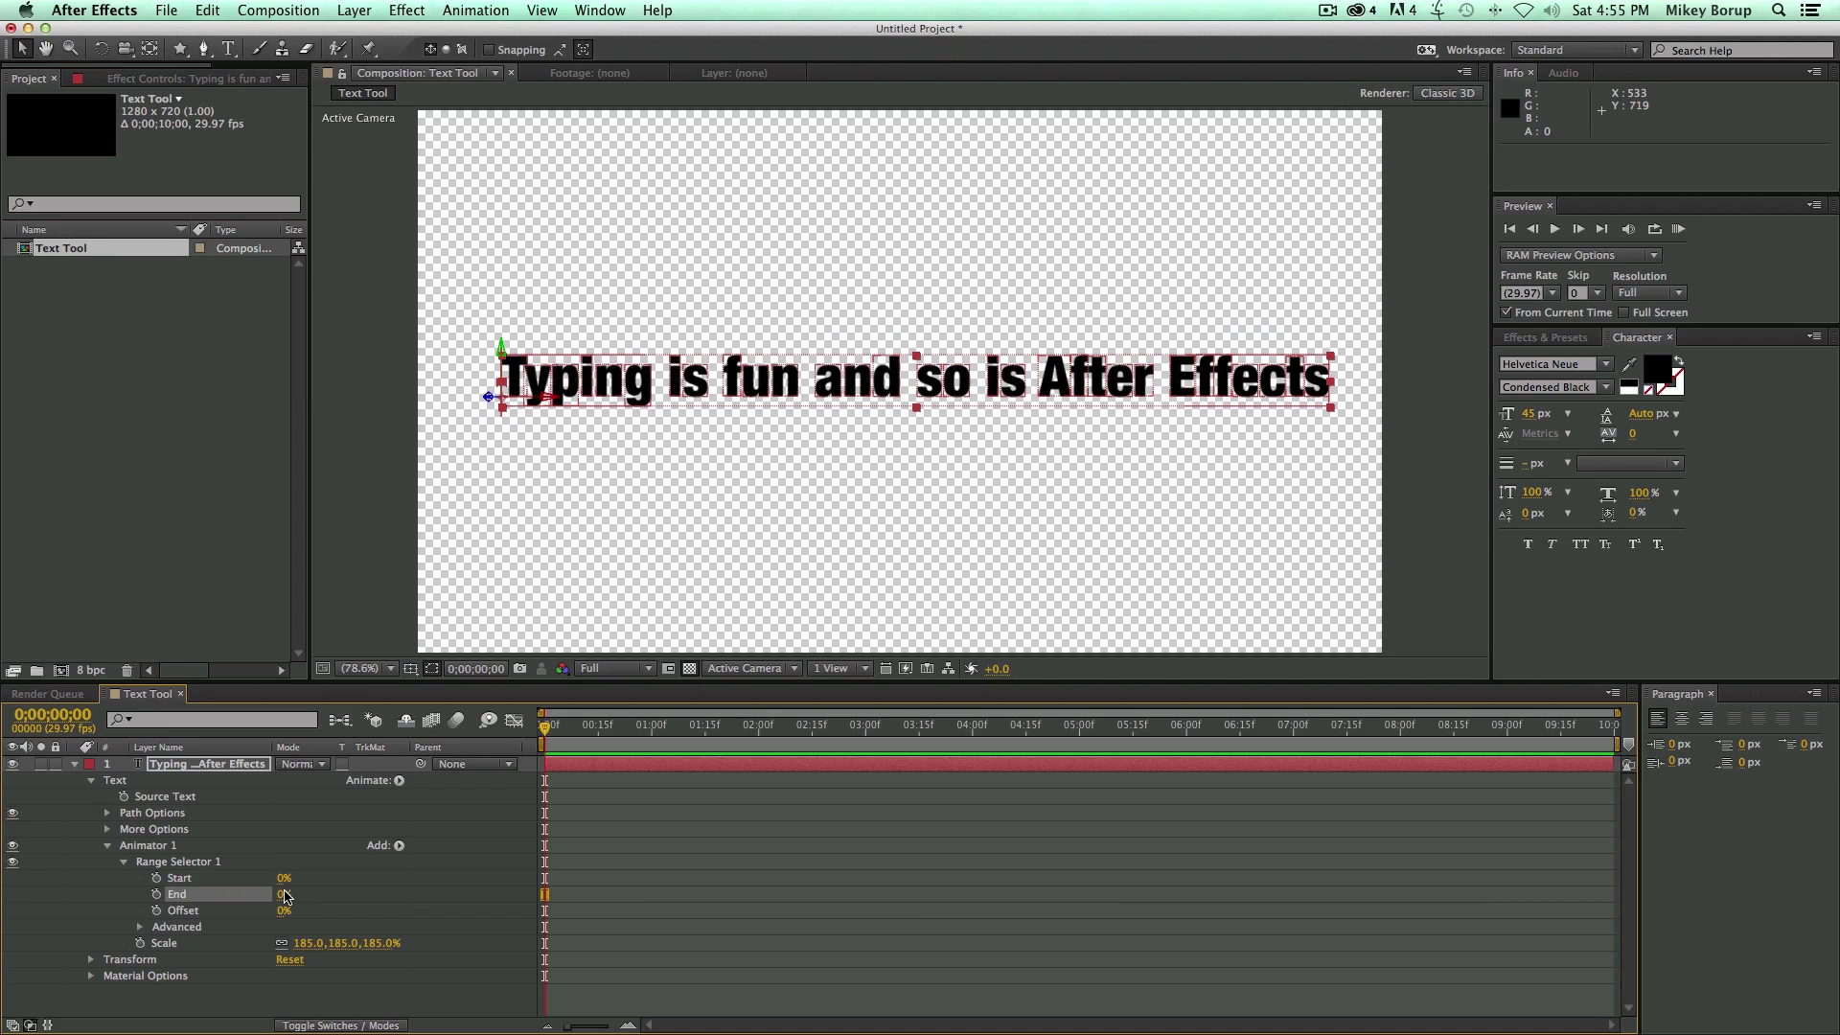
# Keyframe End at 0% on the first frame and raise it at the one-second mark
pyautogui.click(156, 894)
pyautogui.moveTo(570, 733); pyautogui.dragTo(658, 726)
pyautogui.moveTo(284, 894); pyautogui.dragTo(302, 894)
pyautogui.click(582, 726)
pyautogui.moveTo(581, 725); pyautogui.dragTo(555, 725)
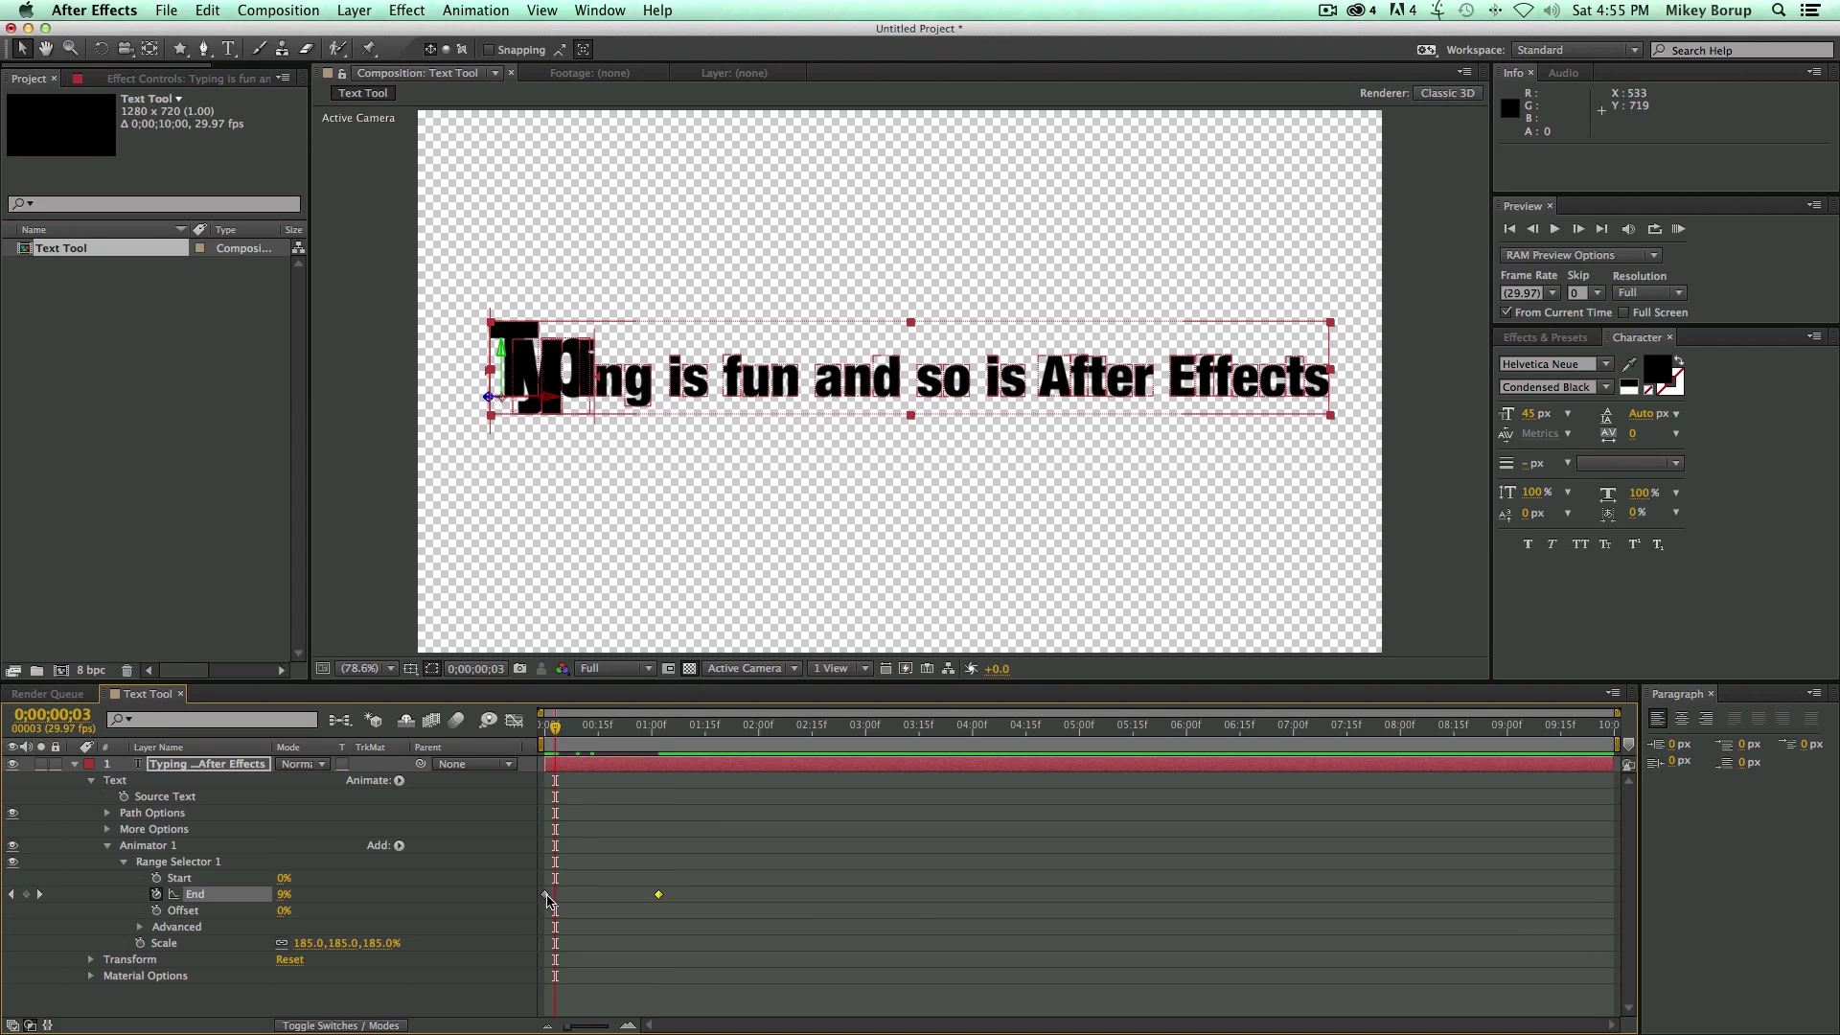
# Keyframe Start from 0% at frame 3 to 100% at 1 second 6 frames
pyautogui.click(156, 878)
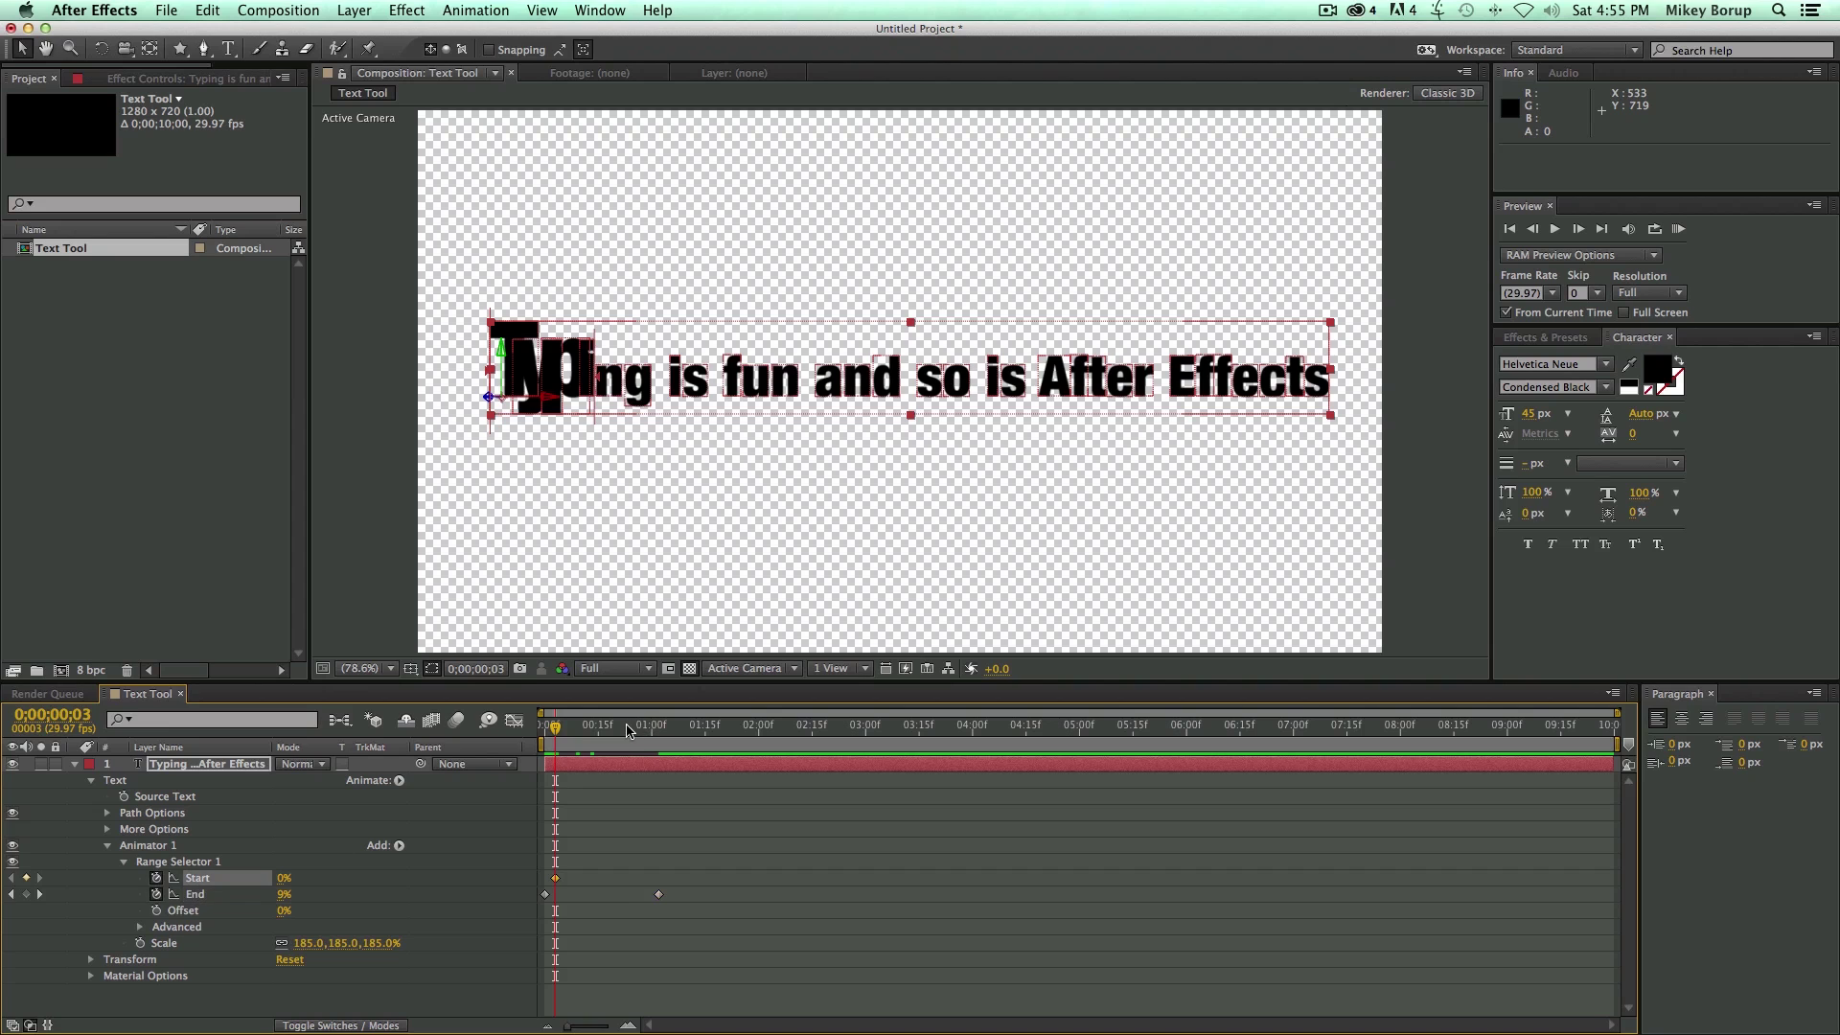
pyautogui.moveTo(628, 730); pyautogui.dragTo(674, 726)
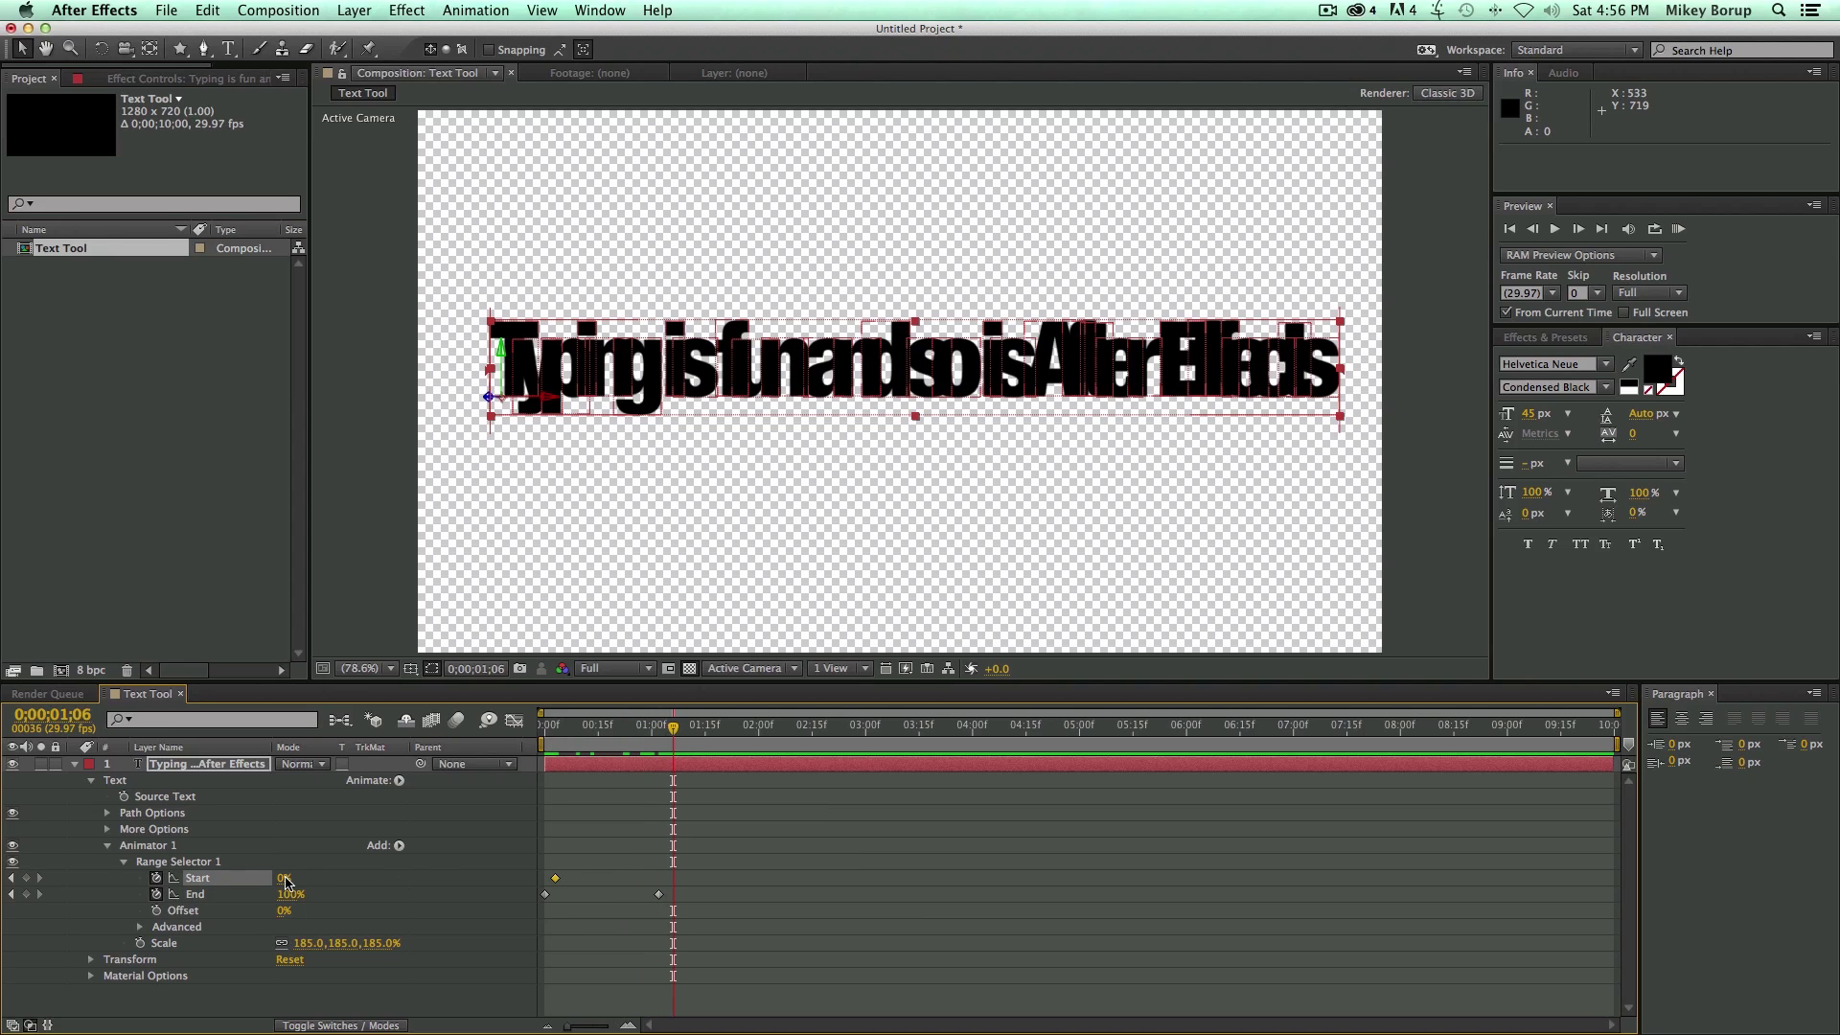
pyautogui.moveTo(285, 883); pyautogui.dragTo(330, 882)
pyautogui.moveTo(673, 726); pyautogui.dragTo(545, 727)
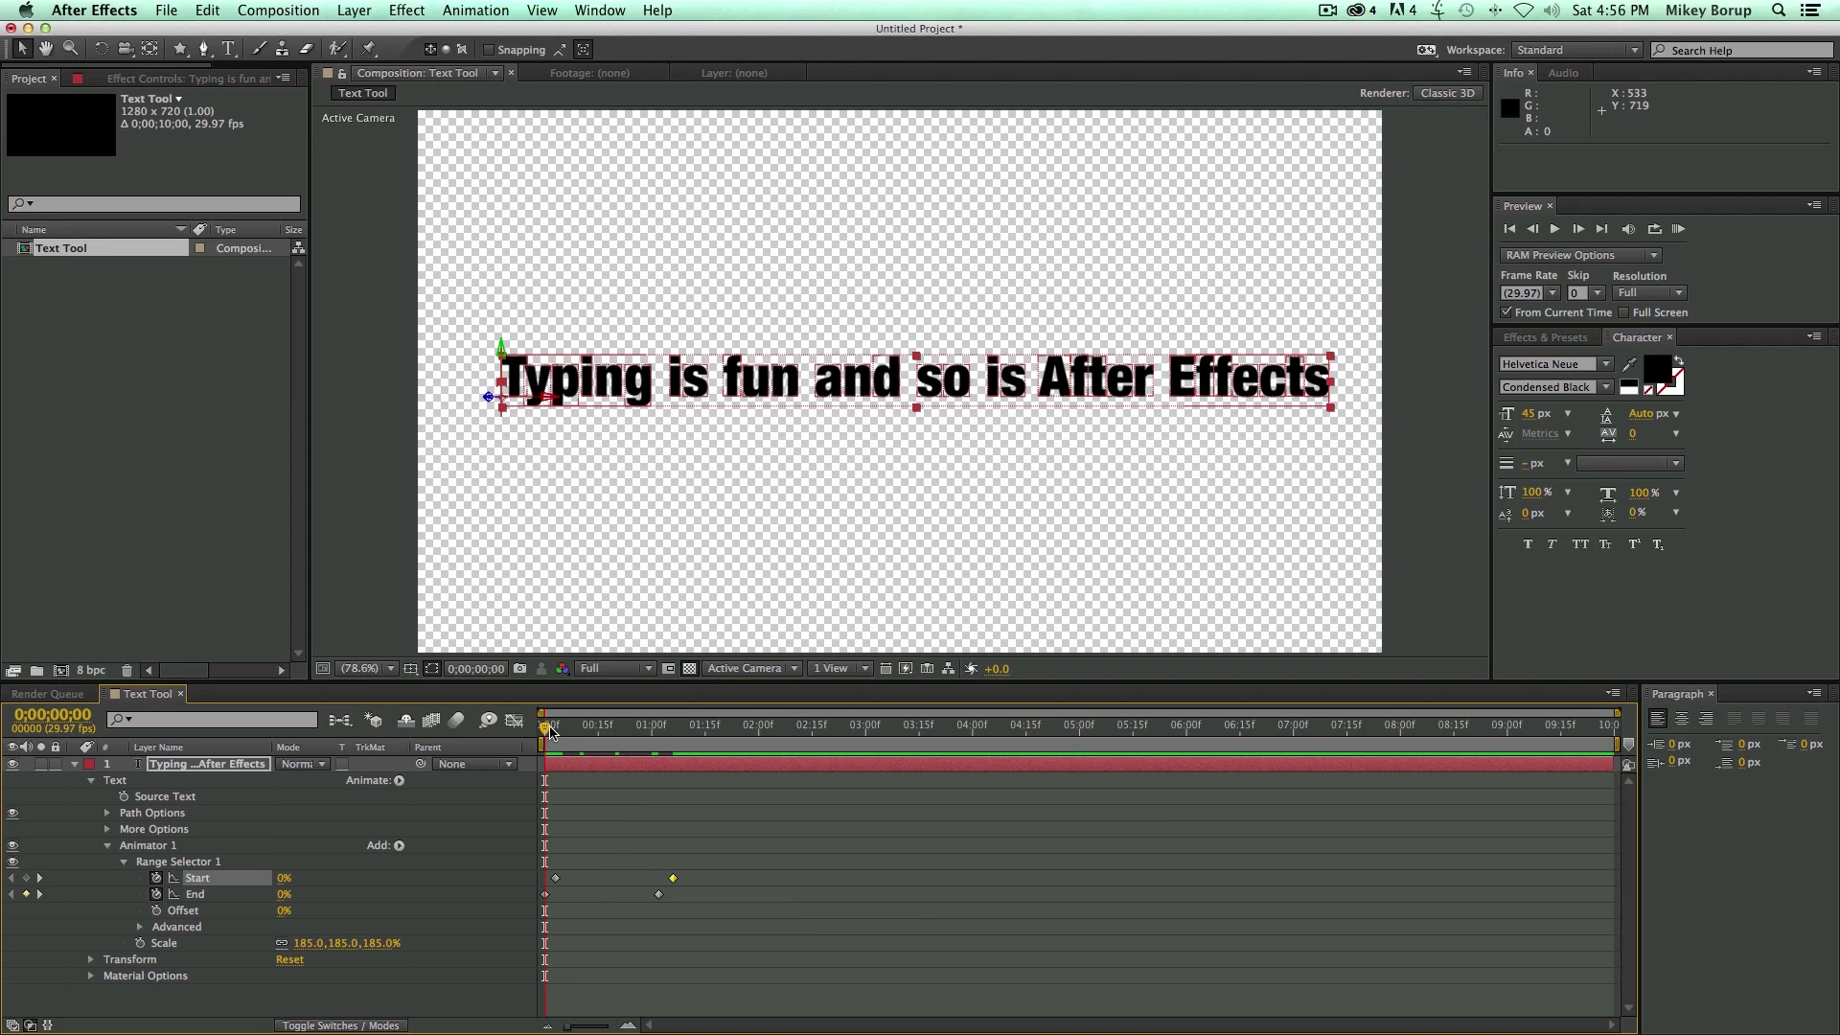
# Preview the band of enlarged letters sweeping across the sentence
pyautogui.press('space')
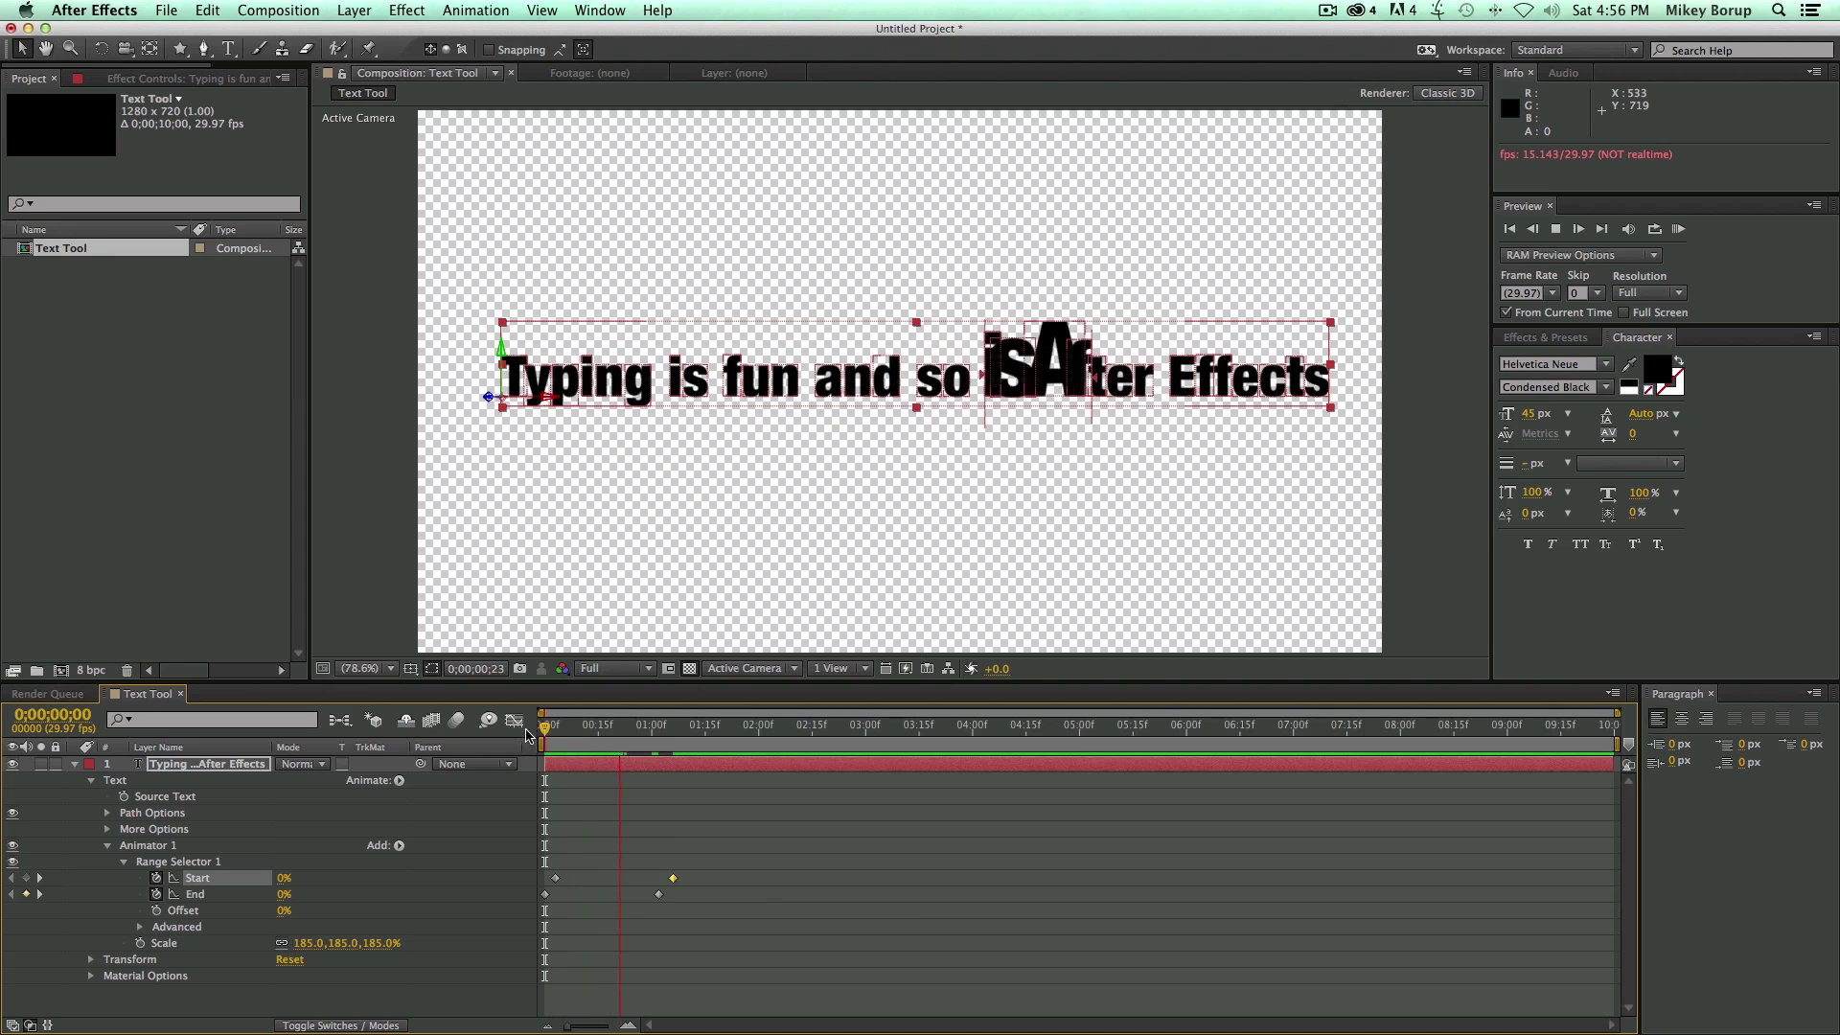
pyautogui.press('space')
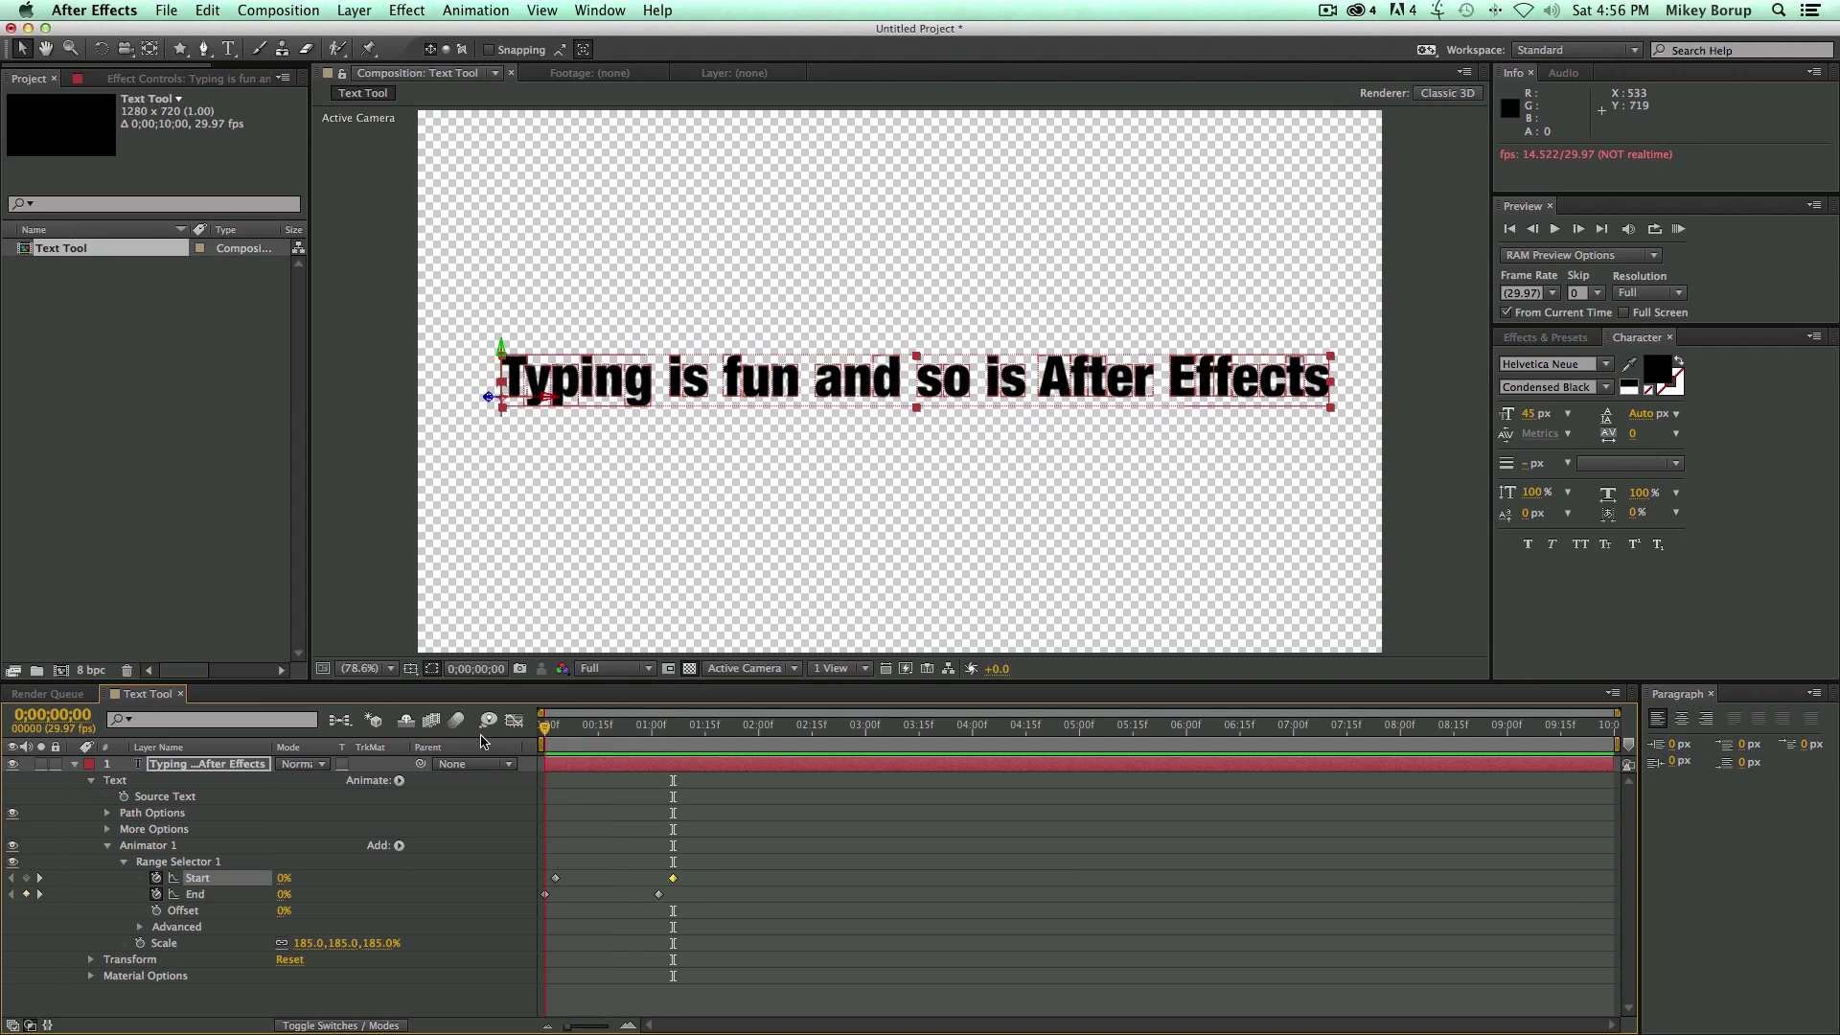
pyautogui.press('space')
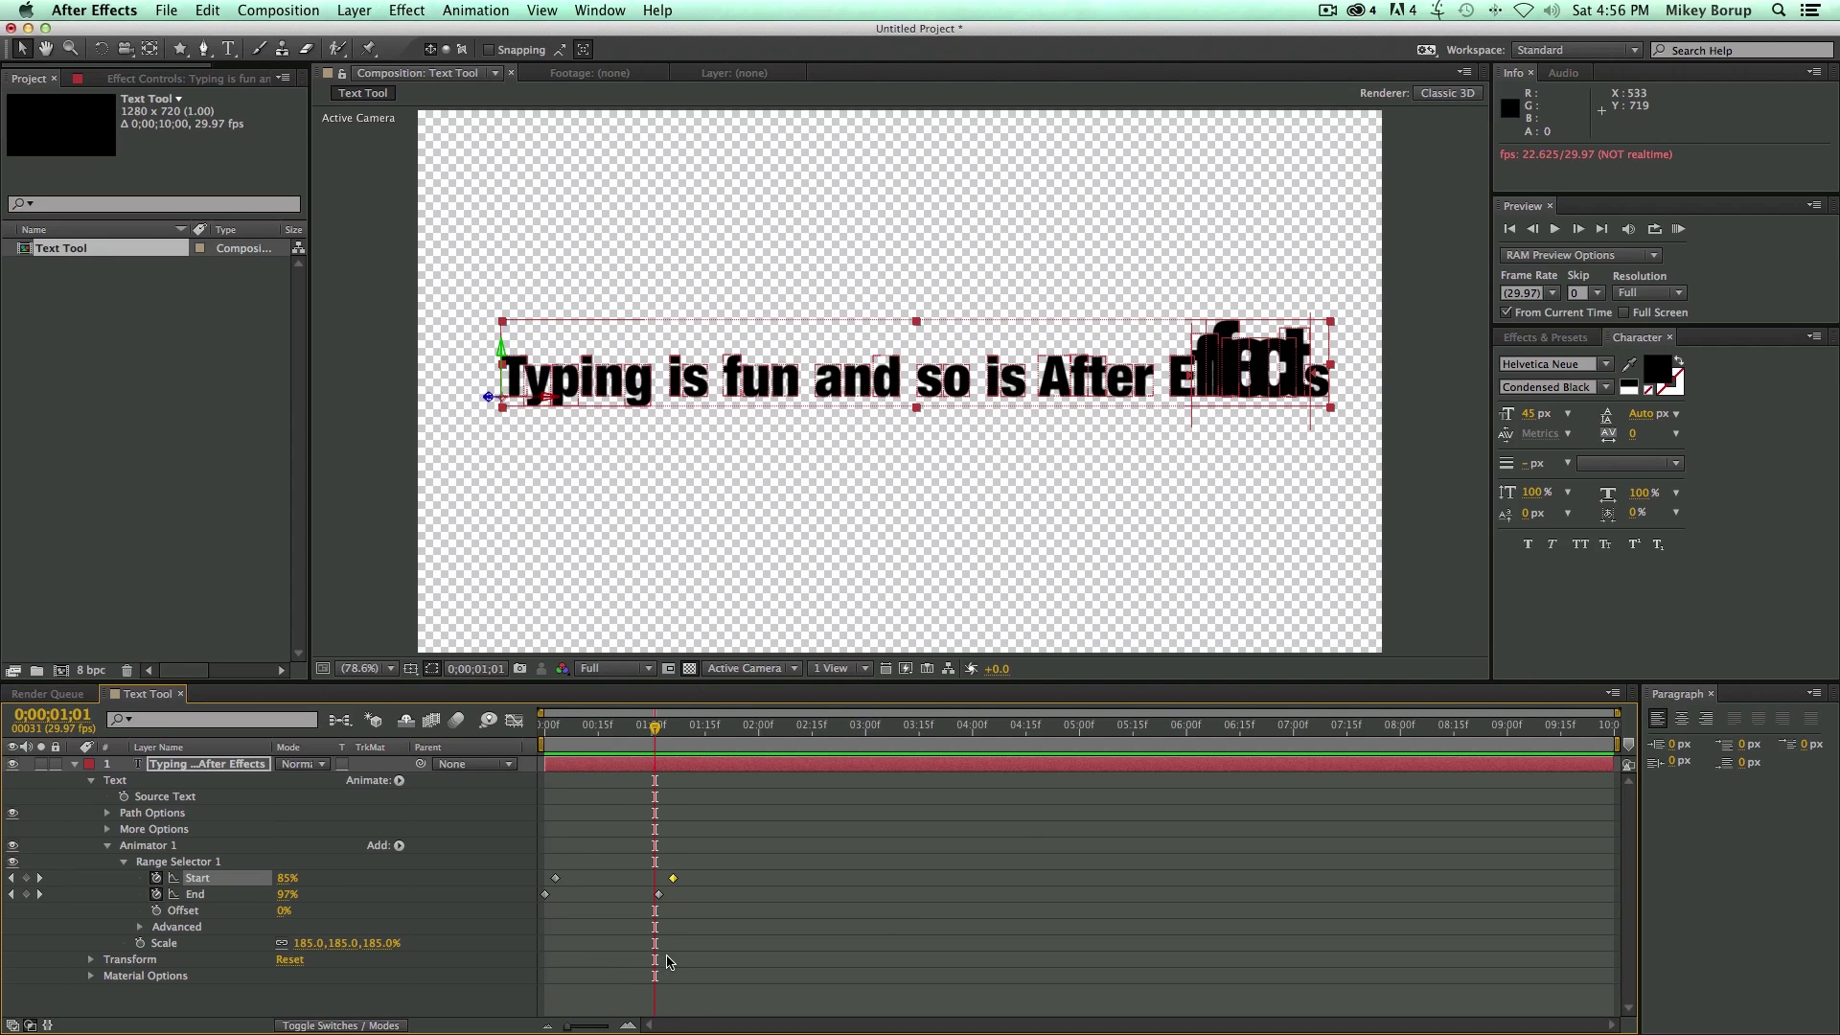
pyautogui.press('space')
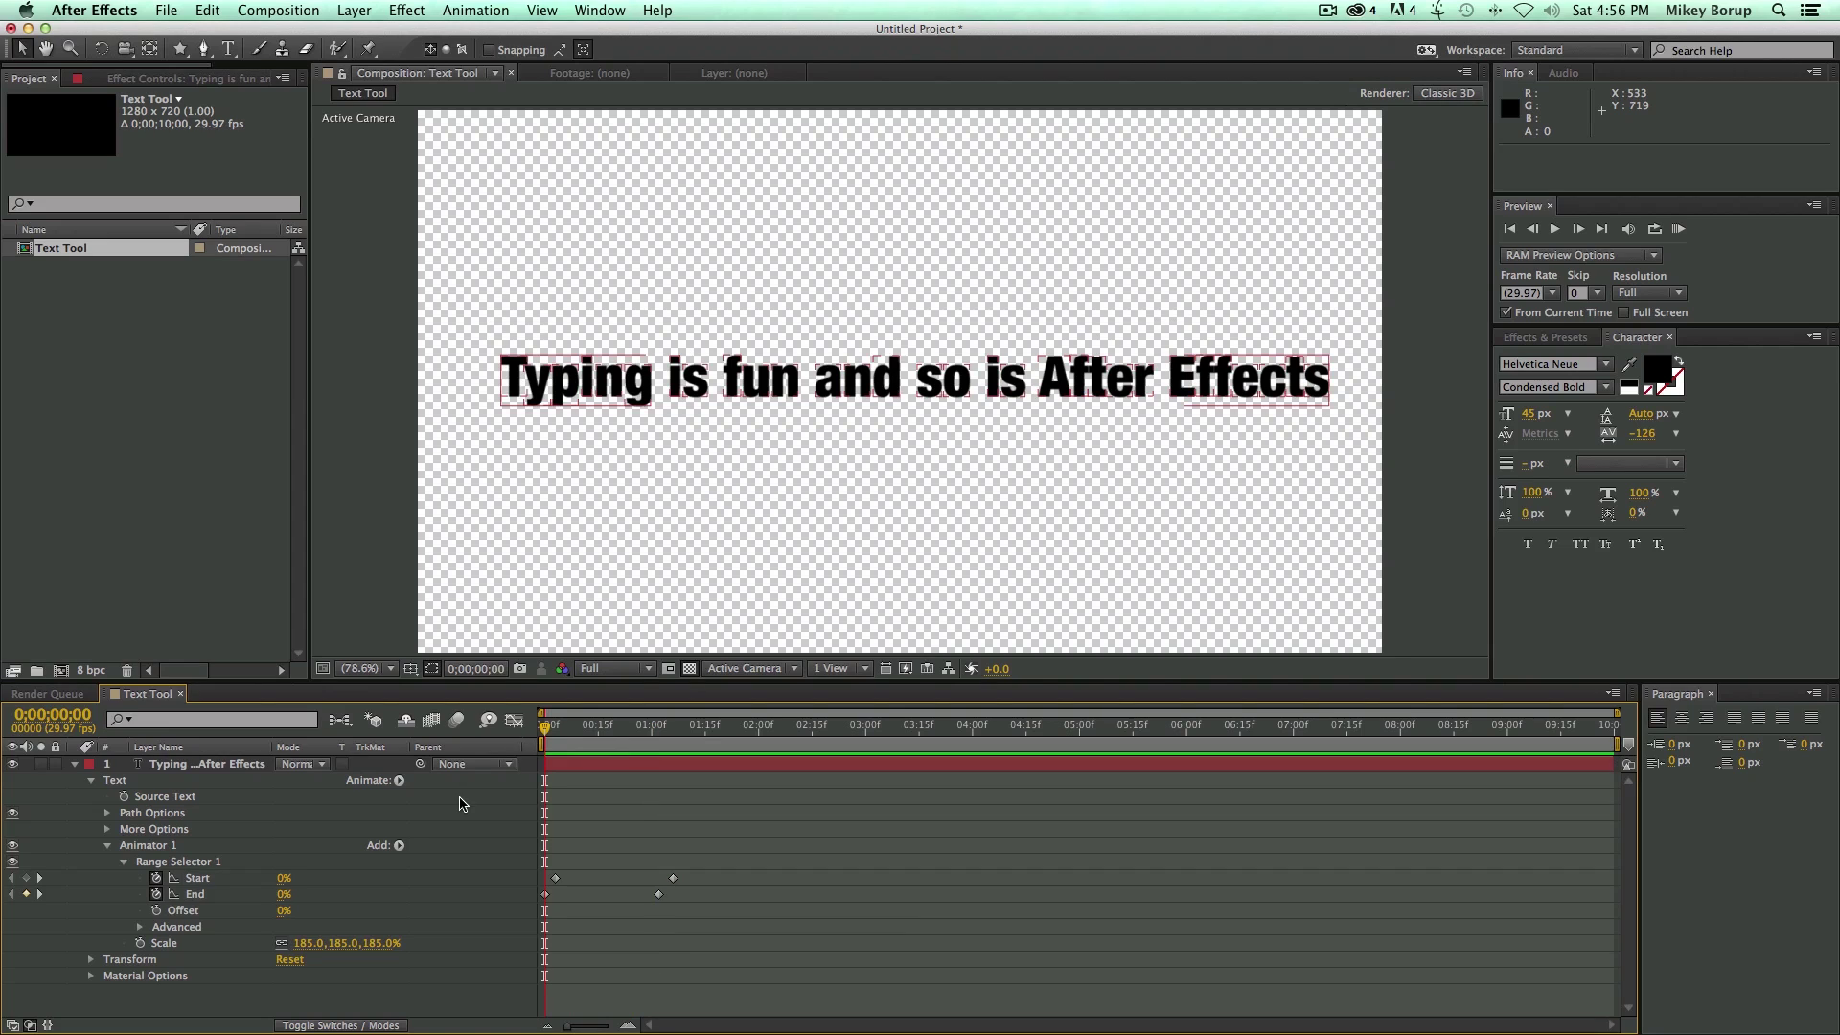
pyautogui.click(174, 864)
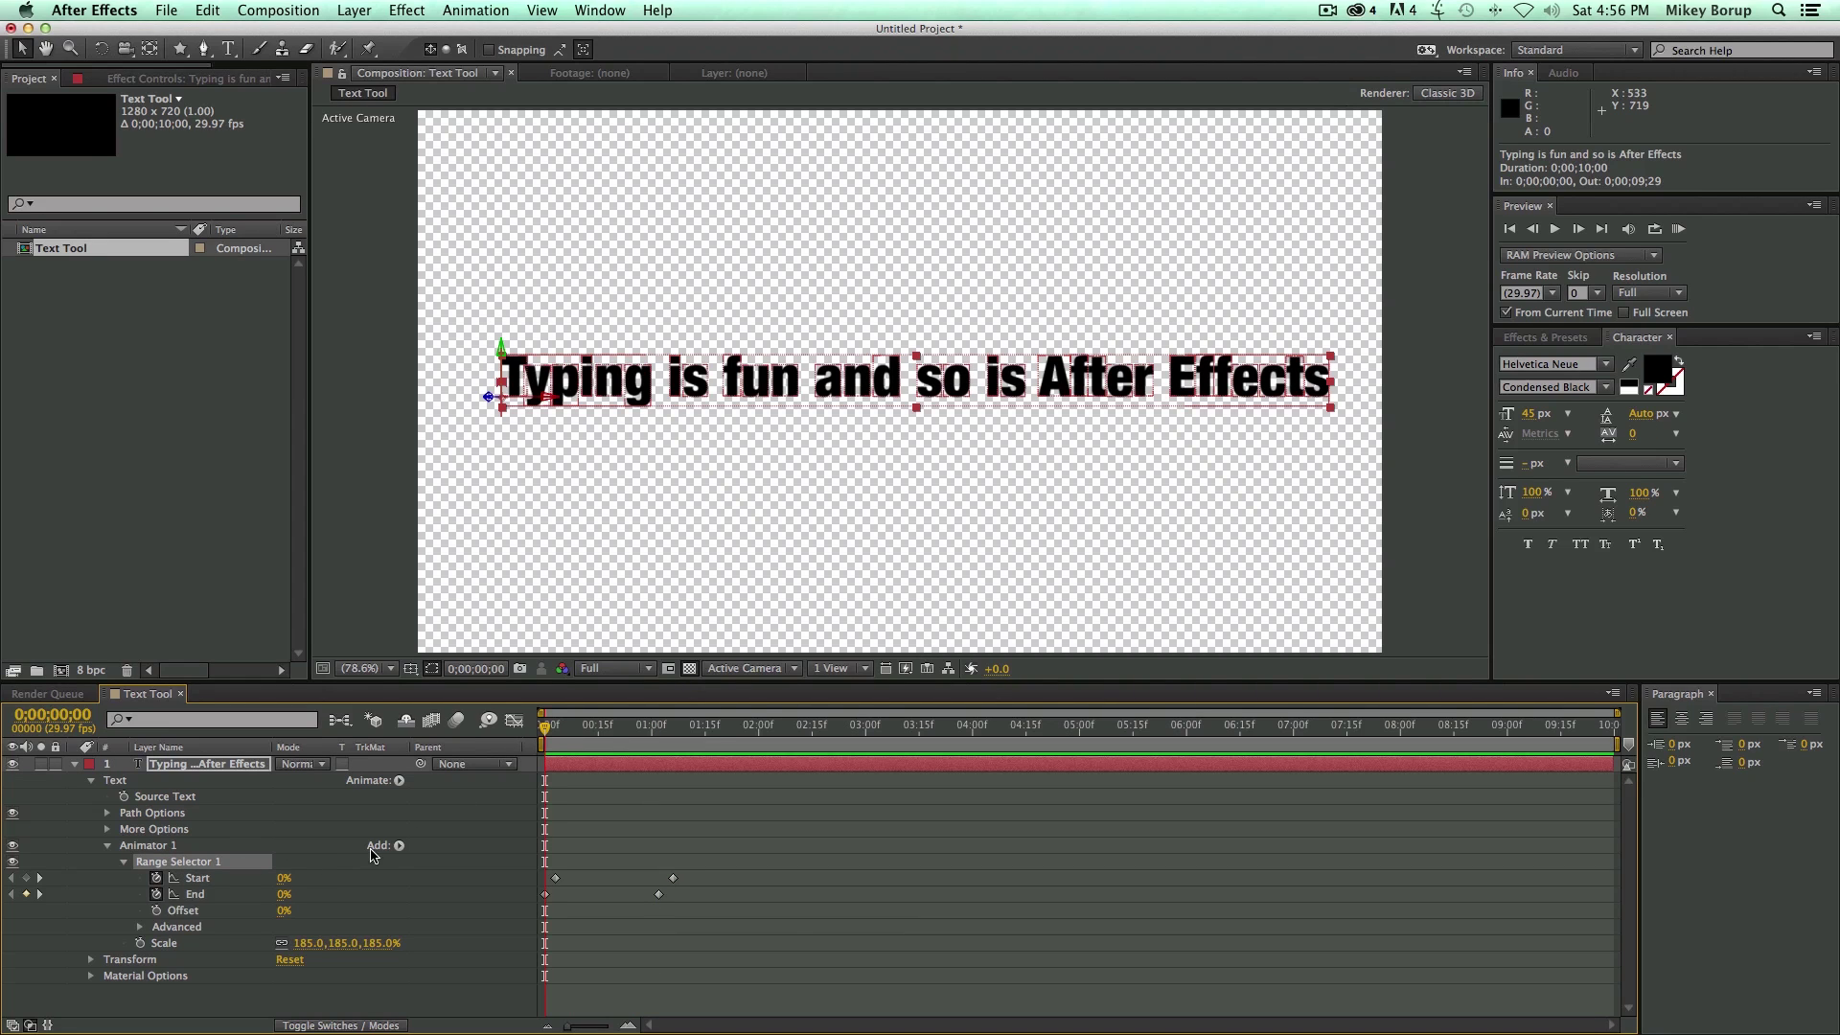
# Add Rotation to Animator 1, set Y Rotation to 90°, and preview the edge-on letters
pyautogui.click(399, 847)
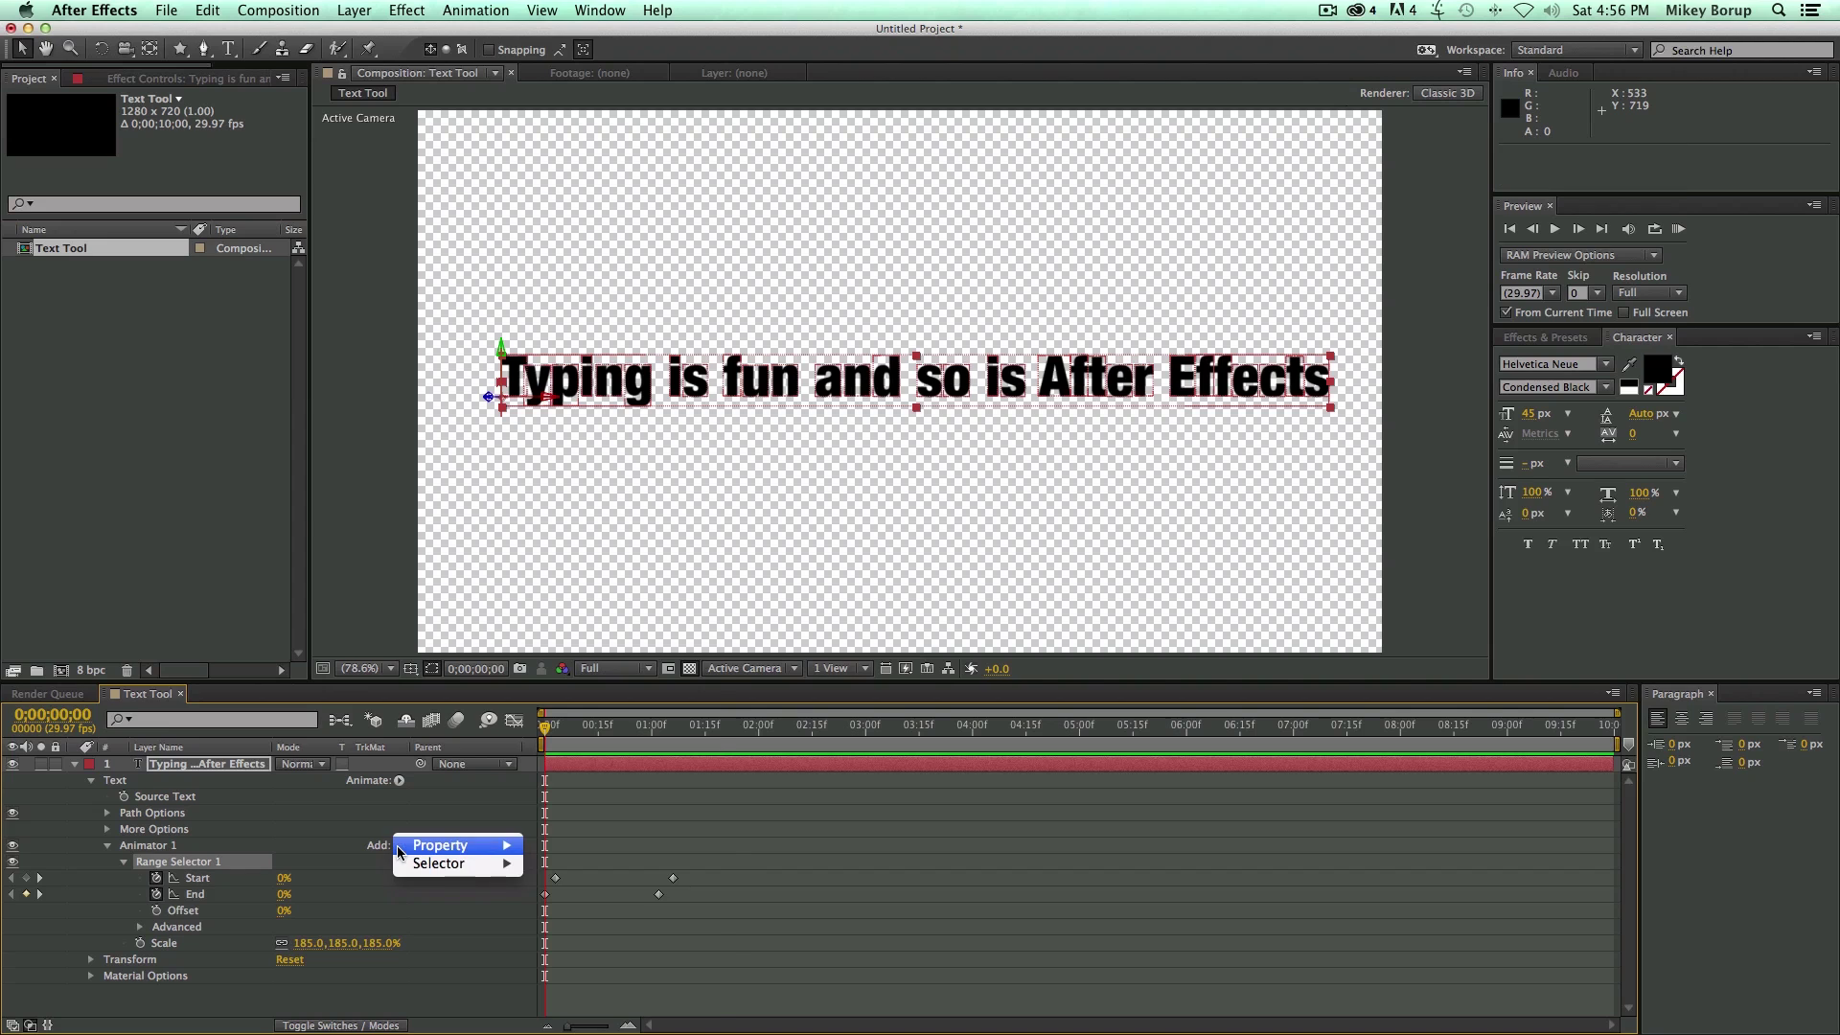
pyautogui.moveTo(458, 849)
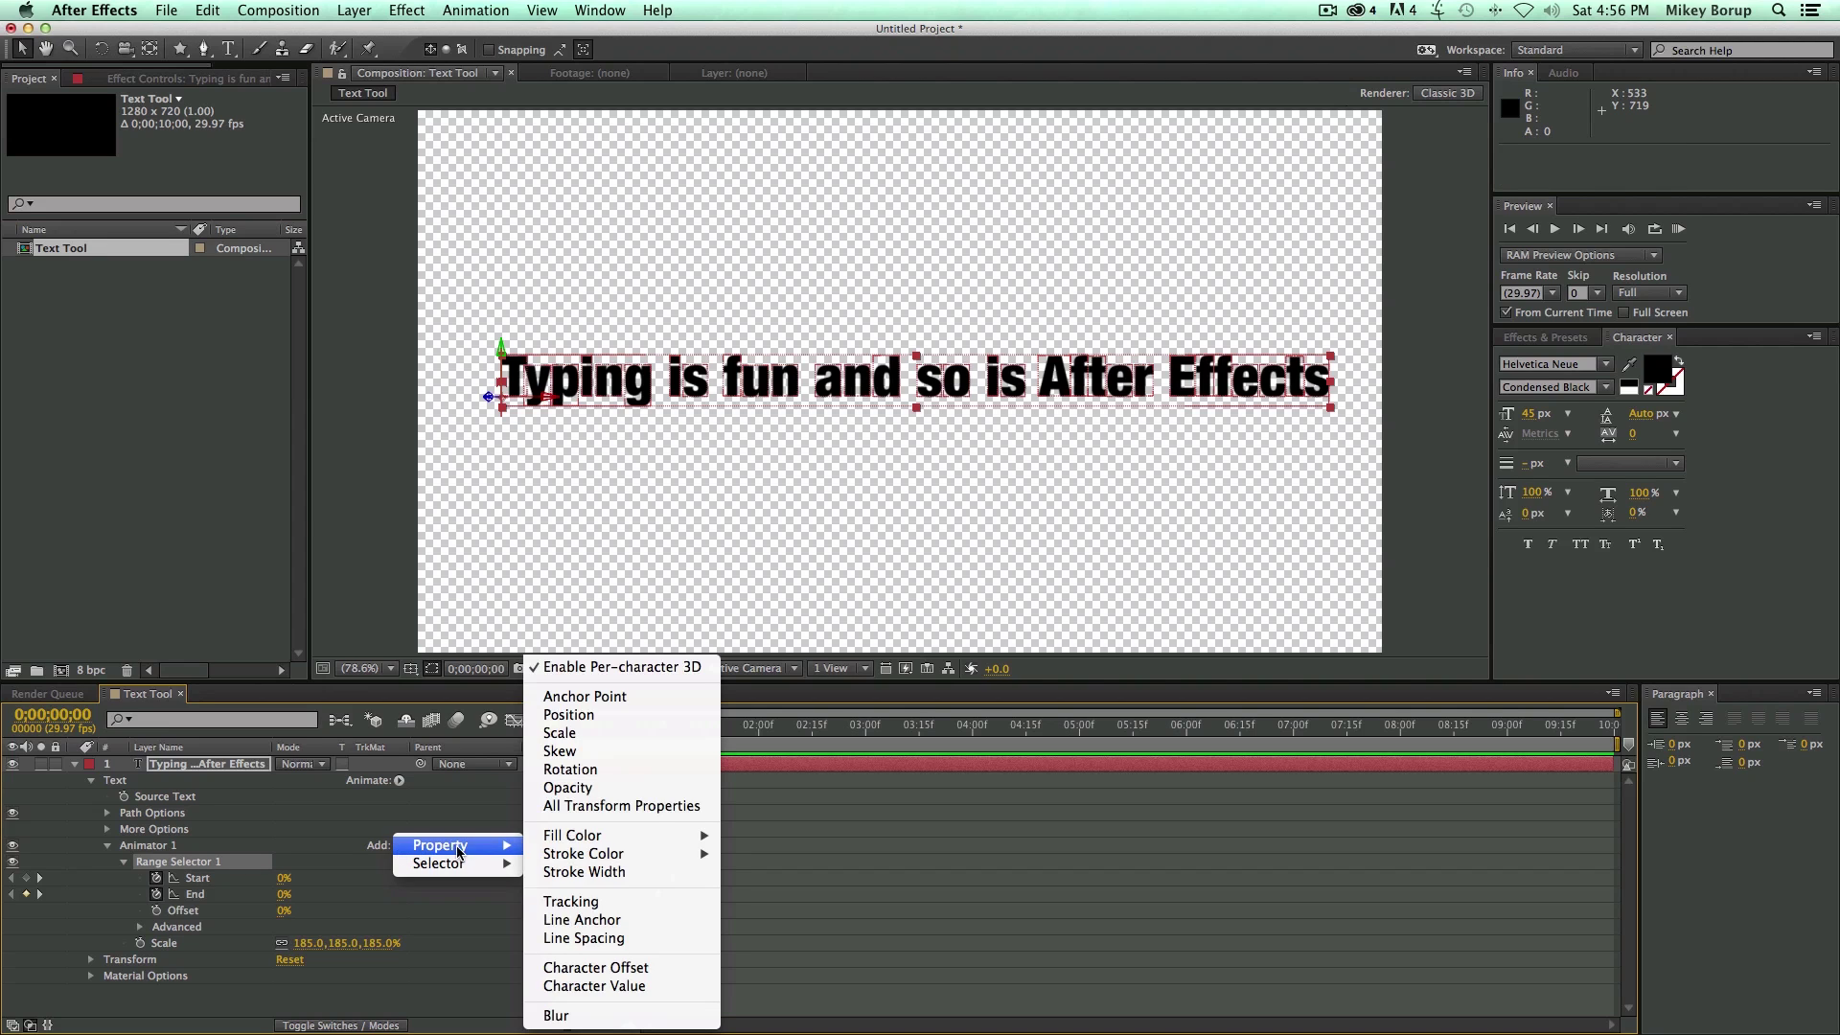
pyautogui.click(570, 769)
pyautogui.click(374, 994)
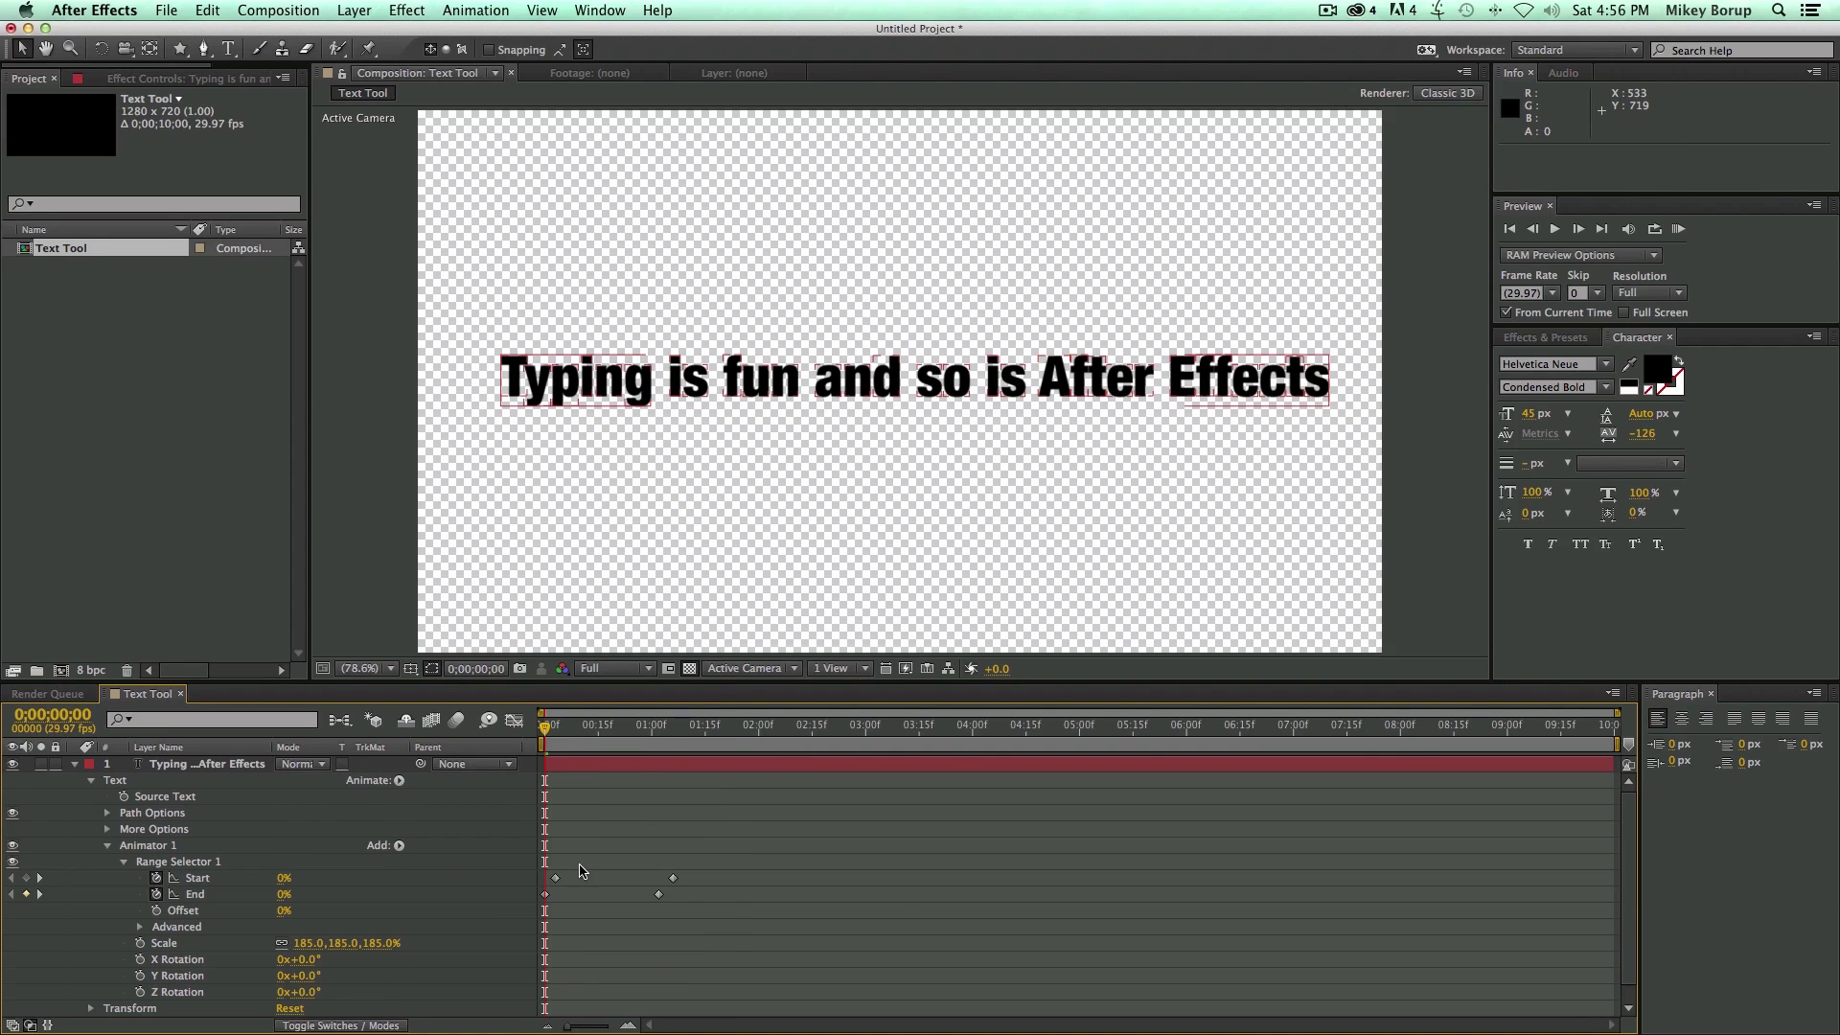
pyautogui.moveTo(572, 733); pyautogui.dragTo(593, 741)
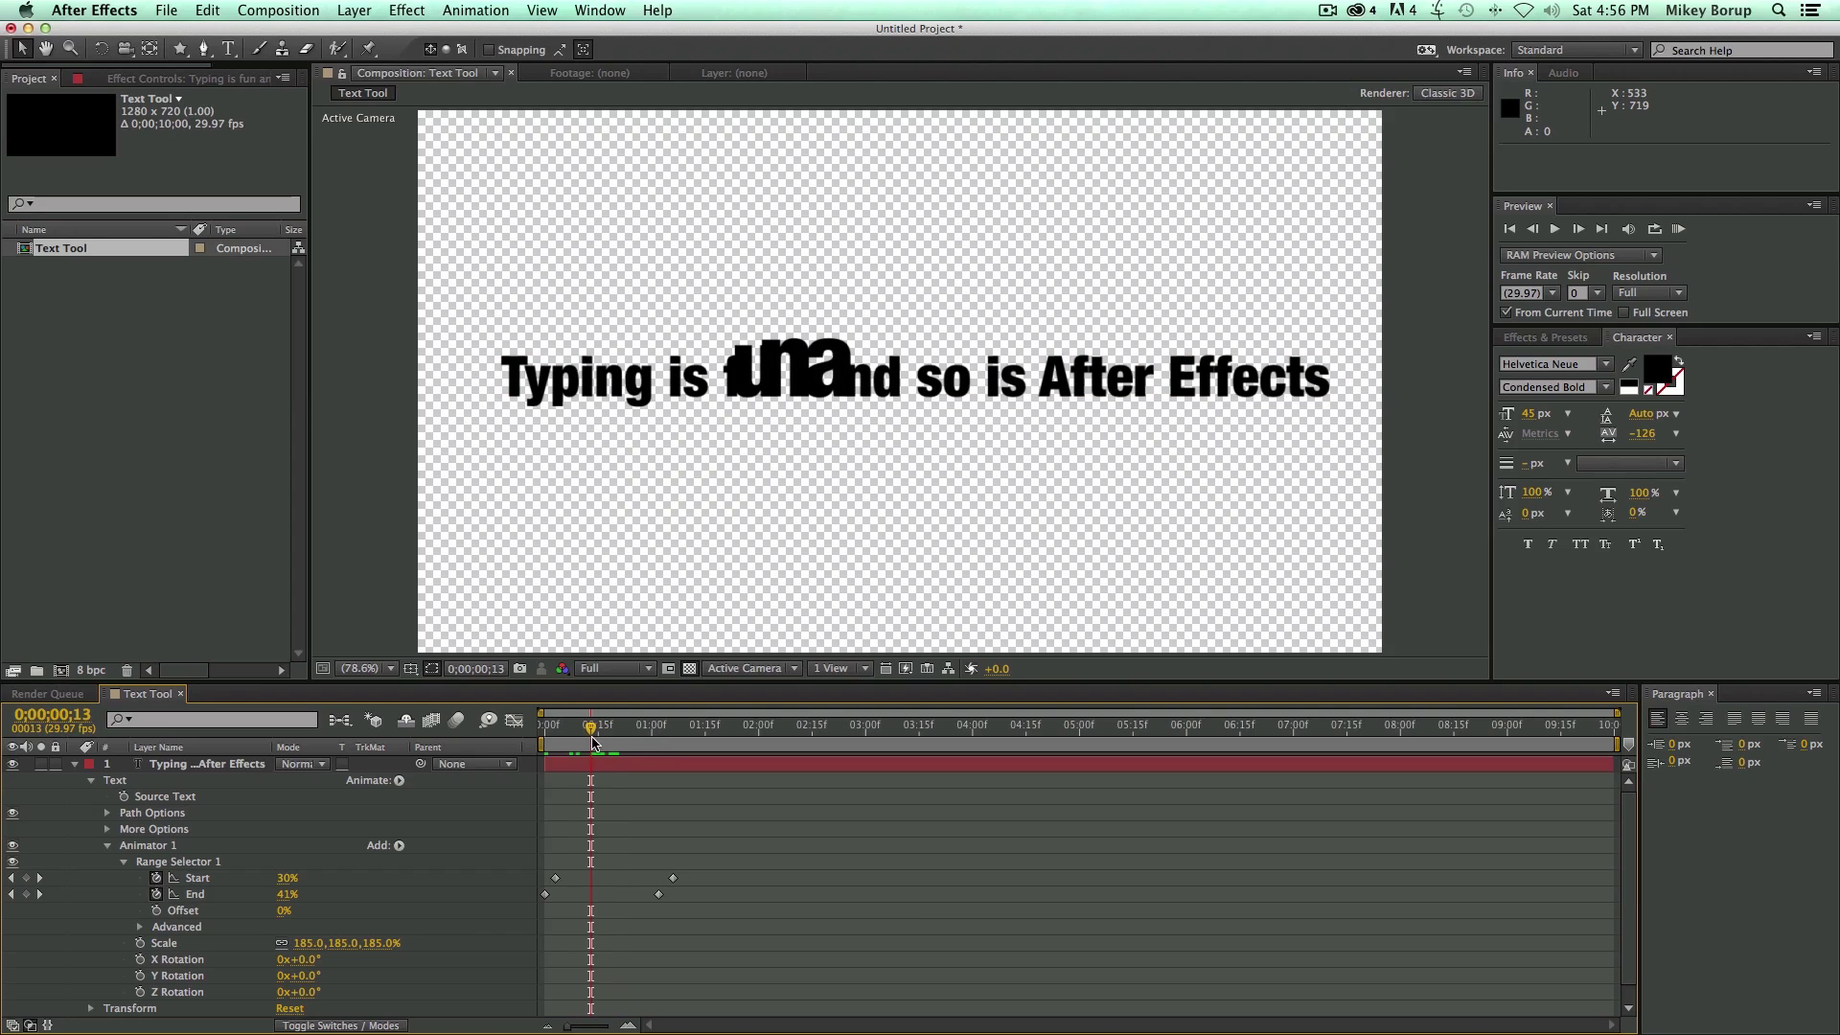
pyautogui.moveTo(307, 976); pyautogui.dragTo(223, 980)
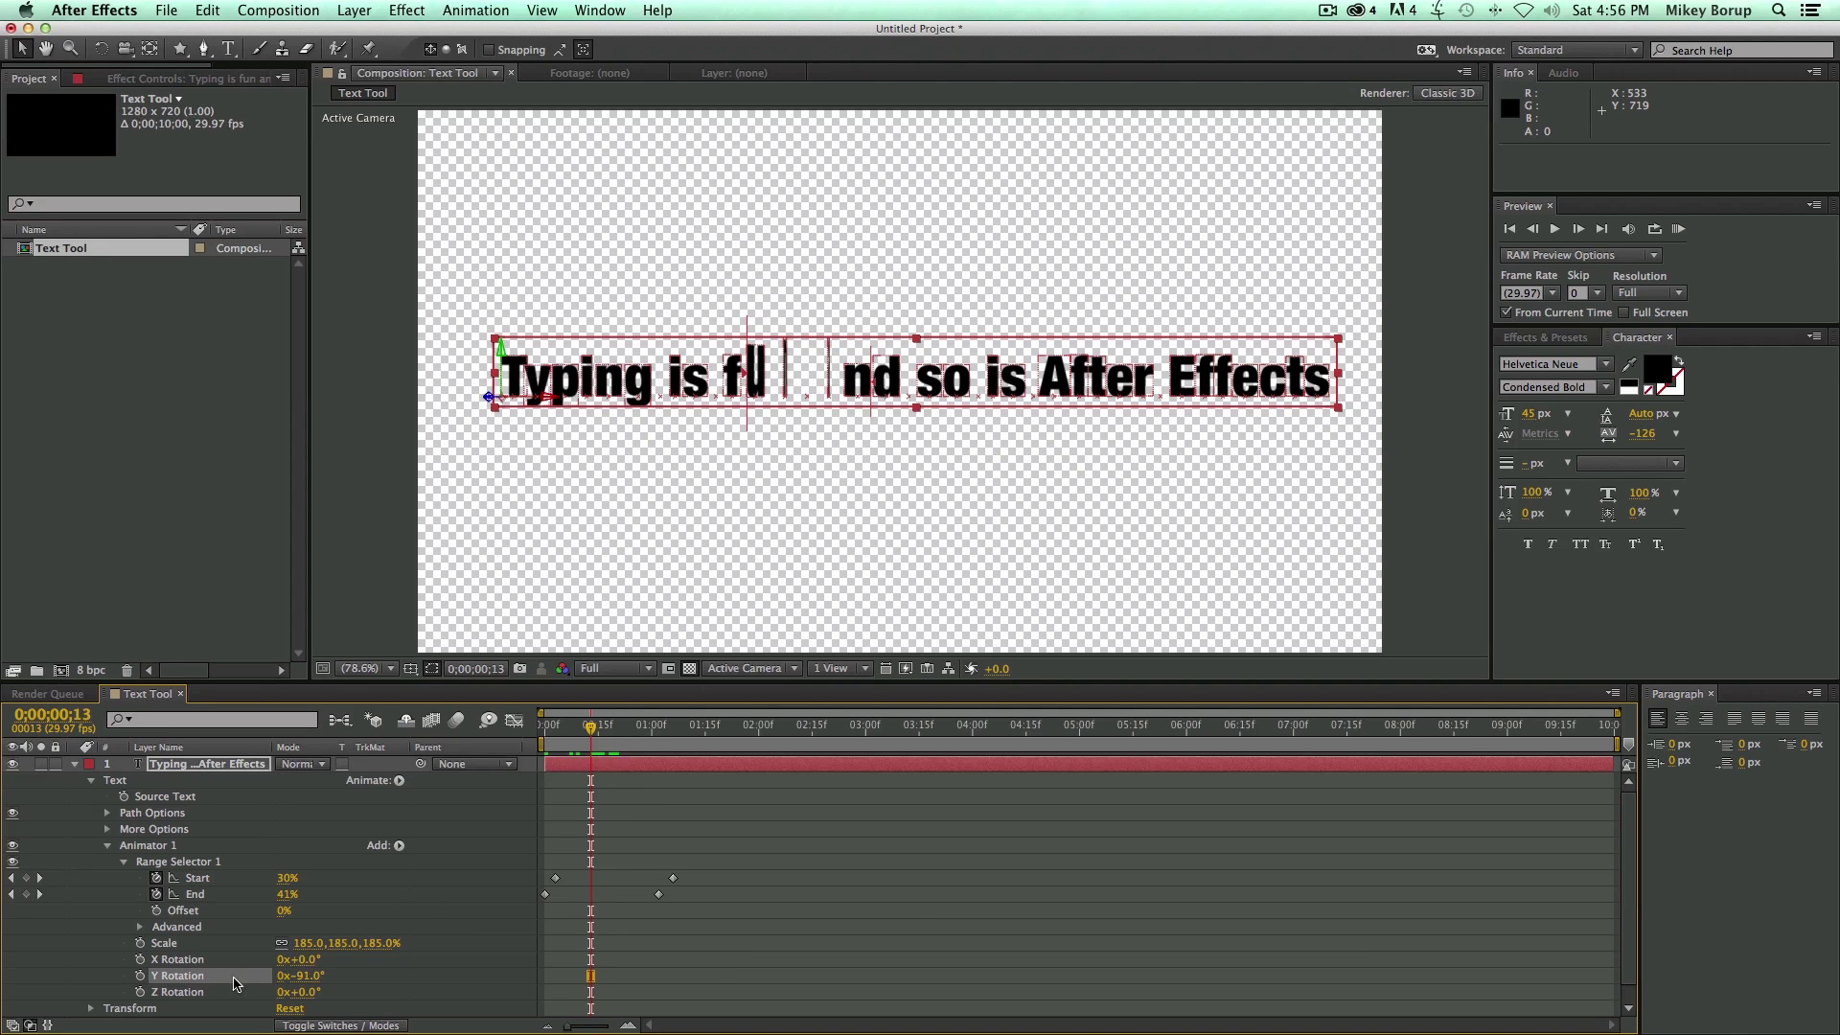
pyautogui.click(305, 976)
pyautogui.write('90')
pyautogui.press('Return')
pyautogui.press('space')
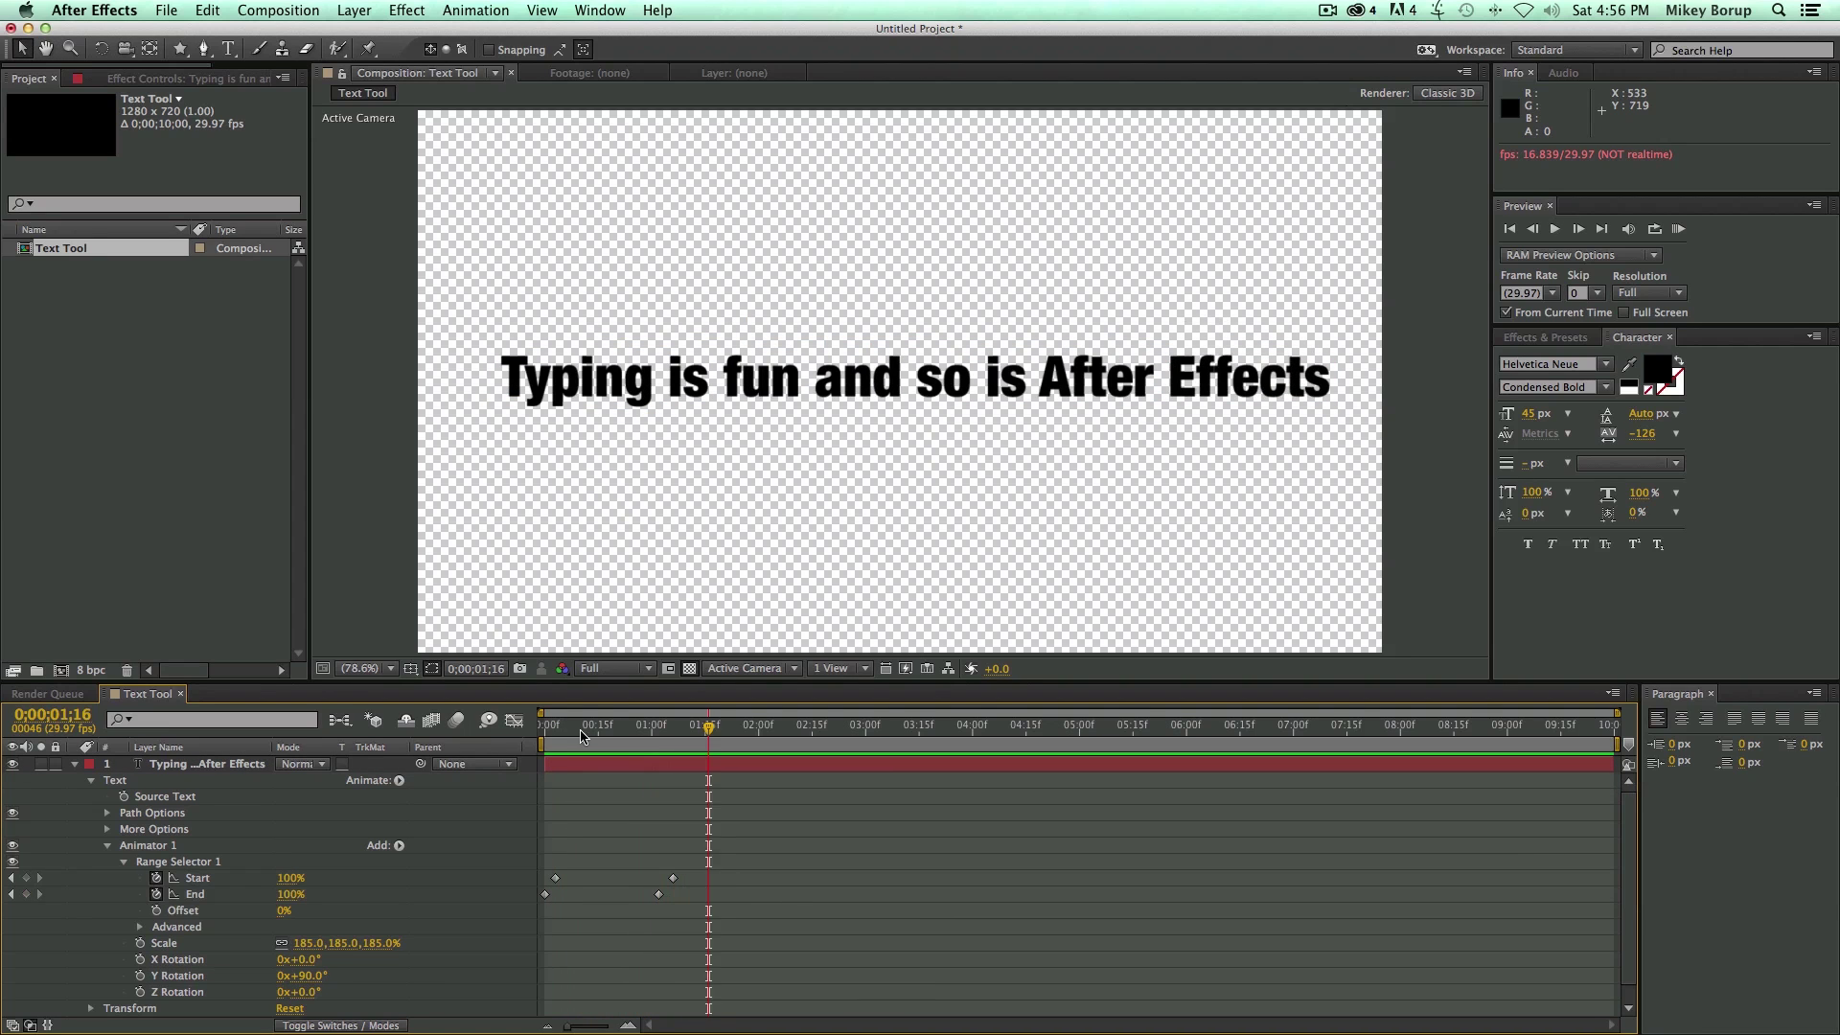
pyautogui.press('space')
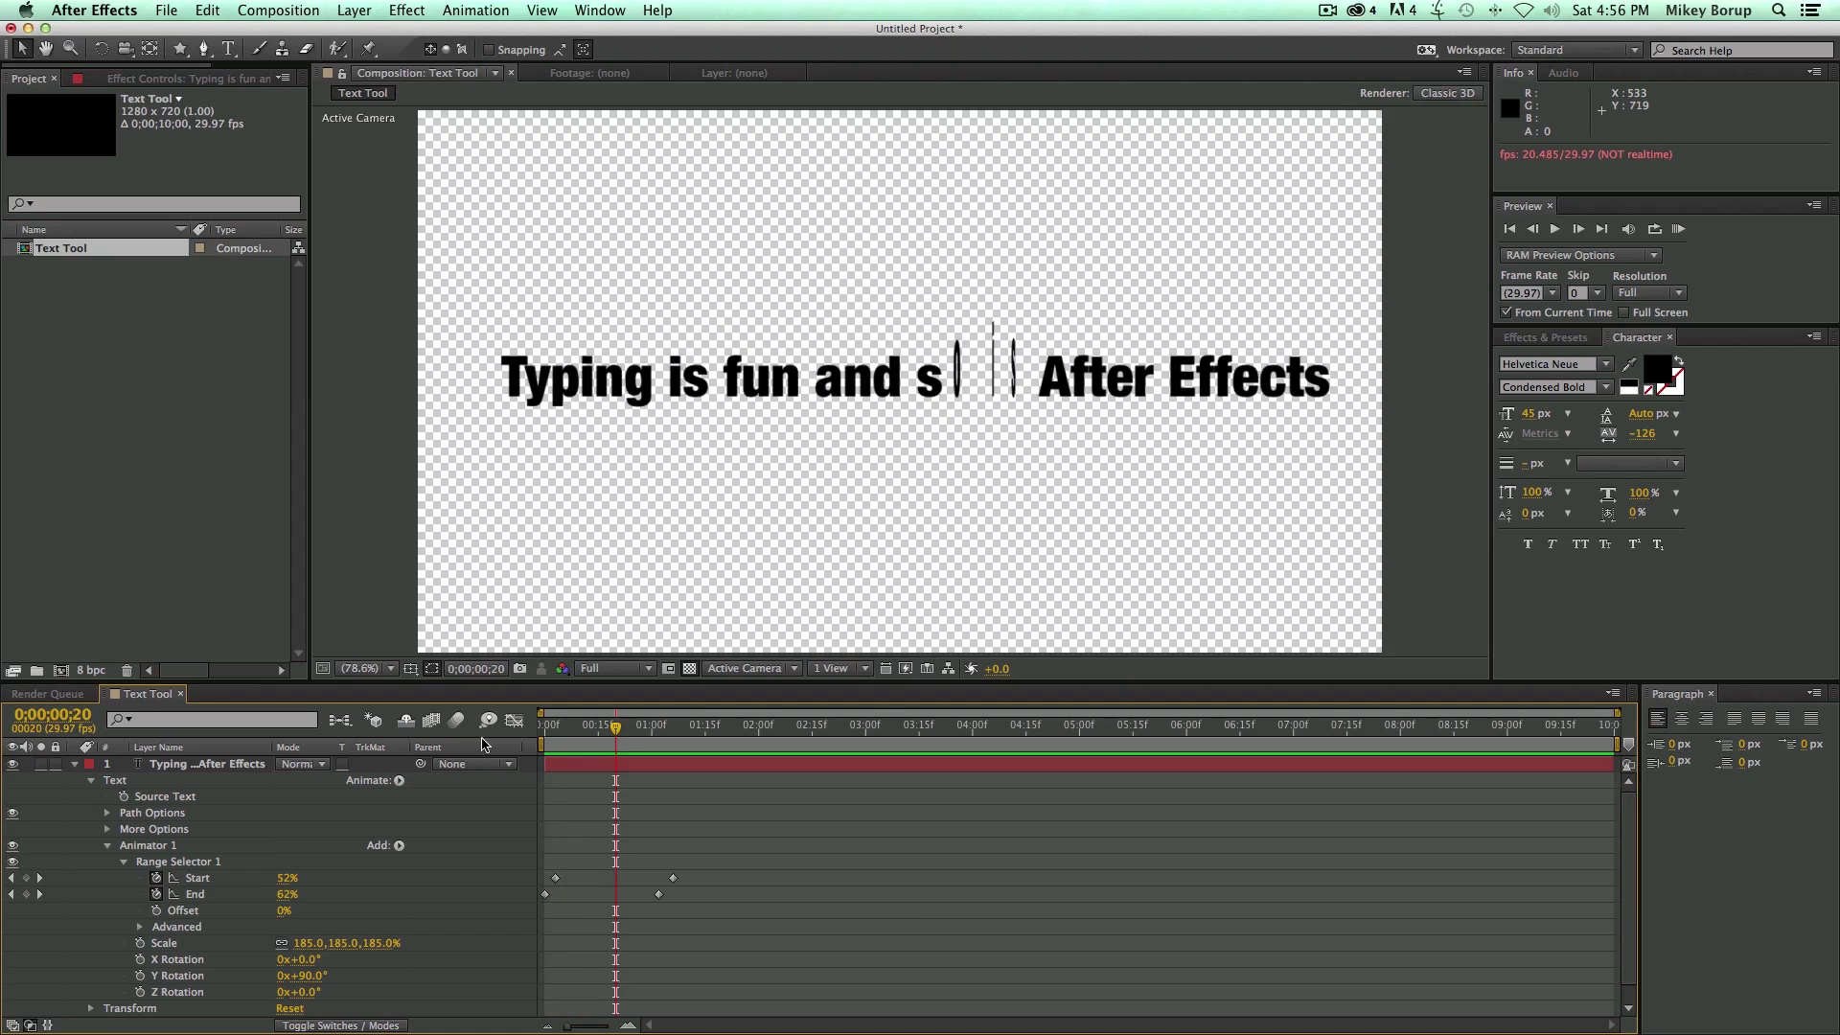
pyautogui.click(400, 845)
# Add Opacity to Animator 1 and set it to 50%, previewing the half-faded letters
pyautogui.moveTo(432, 847)
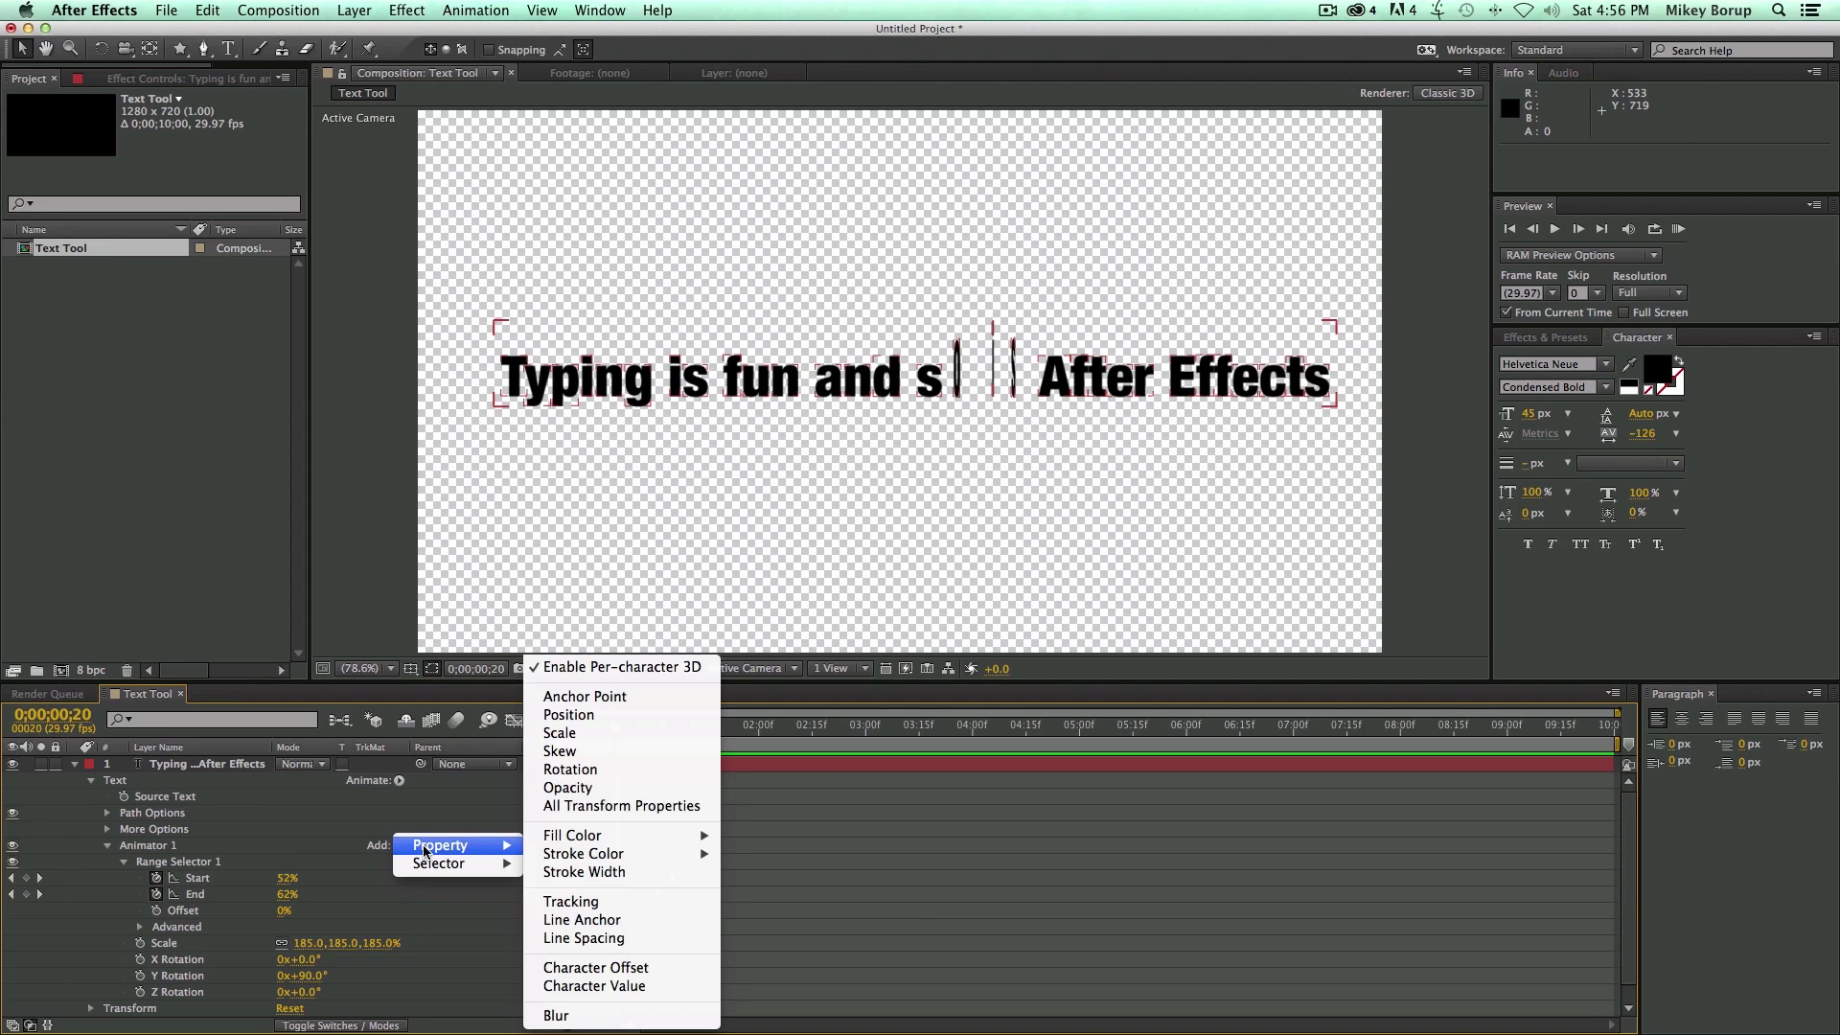
pyautogui.click(565, 787)
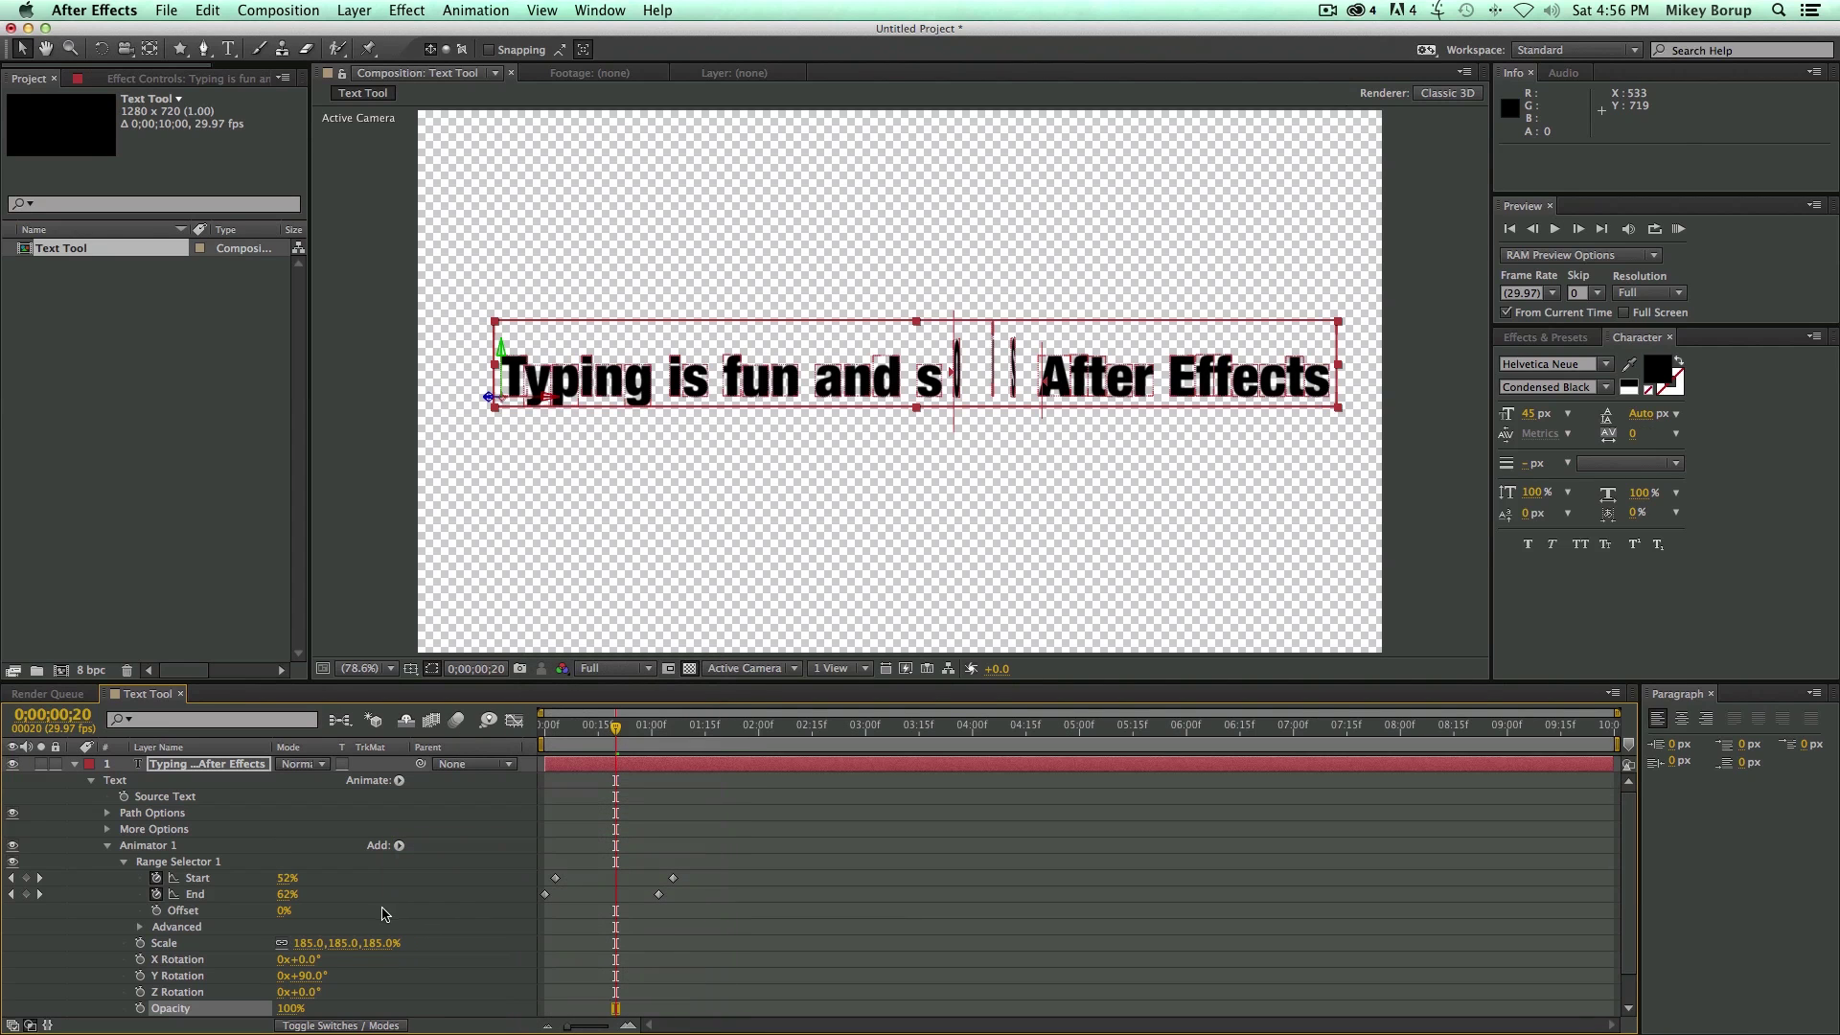
pyautogui.moveTo(290, 1010); pyautogui.dragTo(131, 1011)
pyautogui.click(890, 966)
pyautogui.press('Home')
pyautogui.press('space')
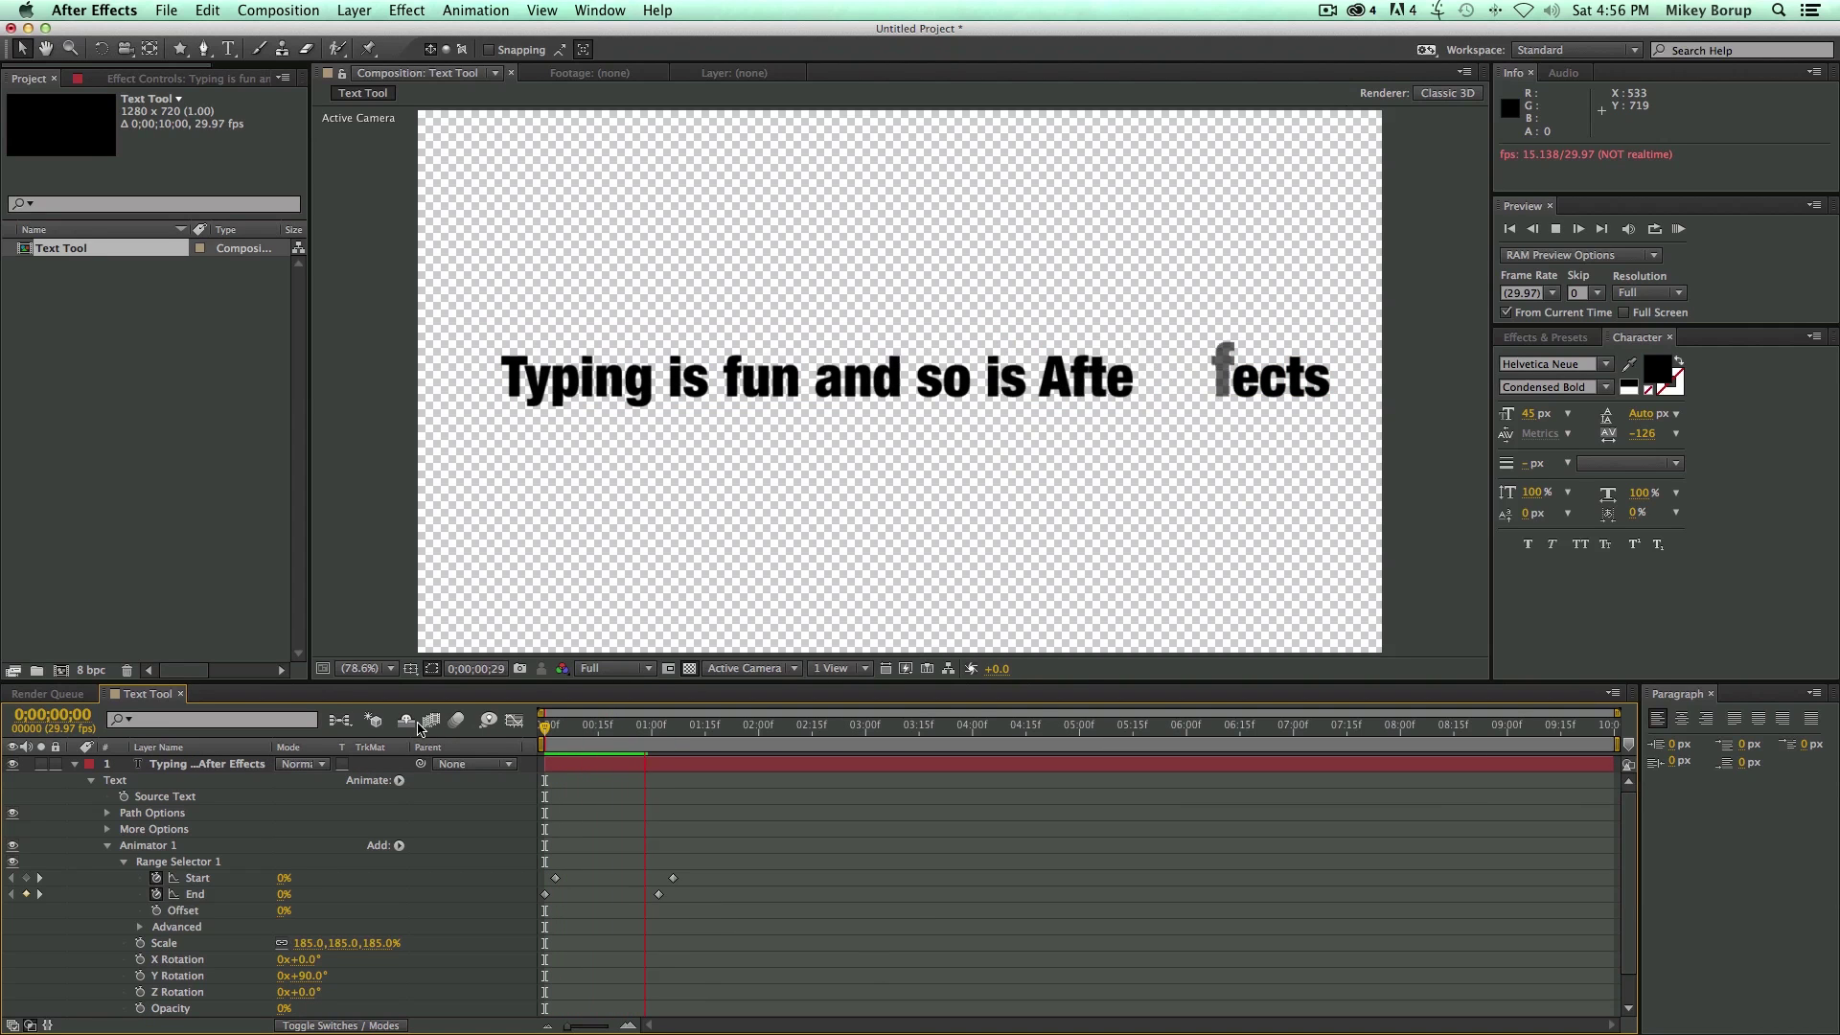
pyautogui.press('space')
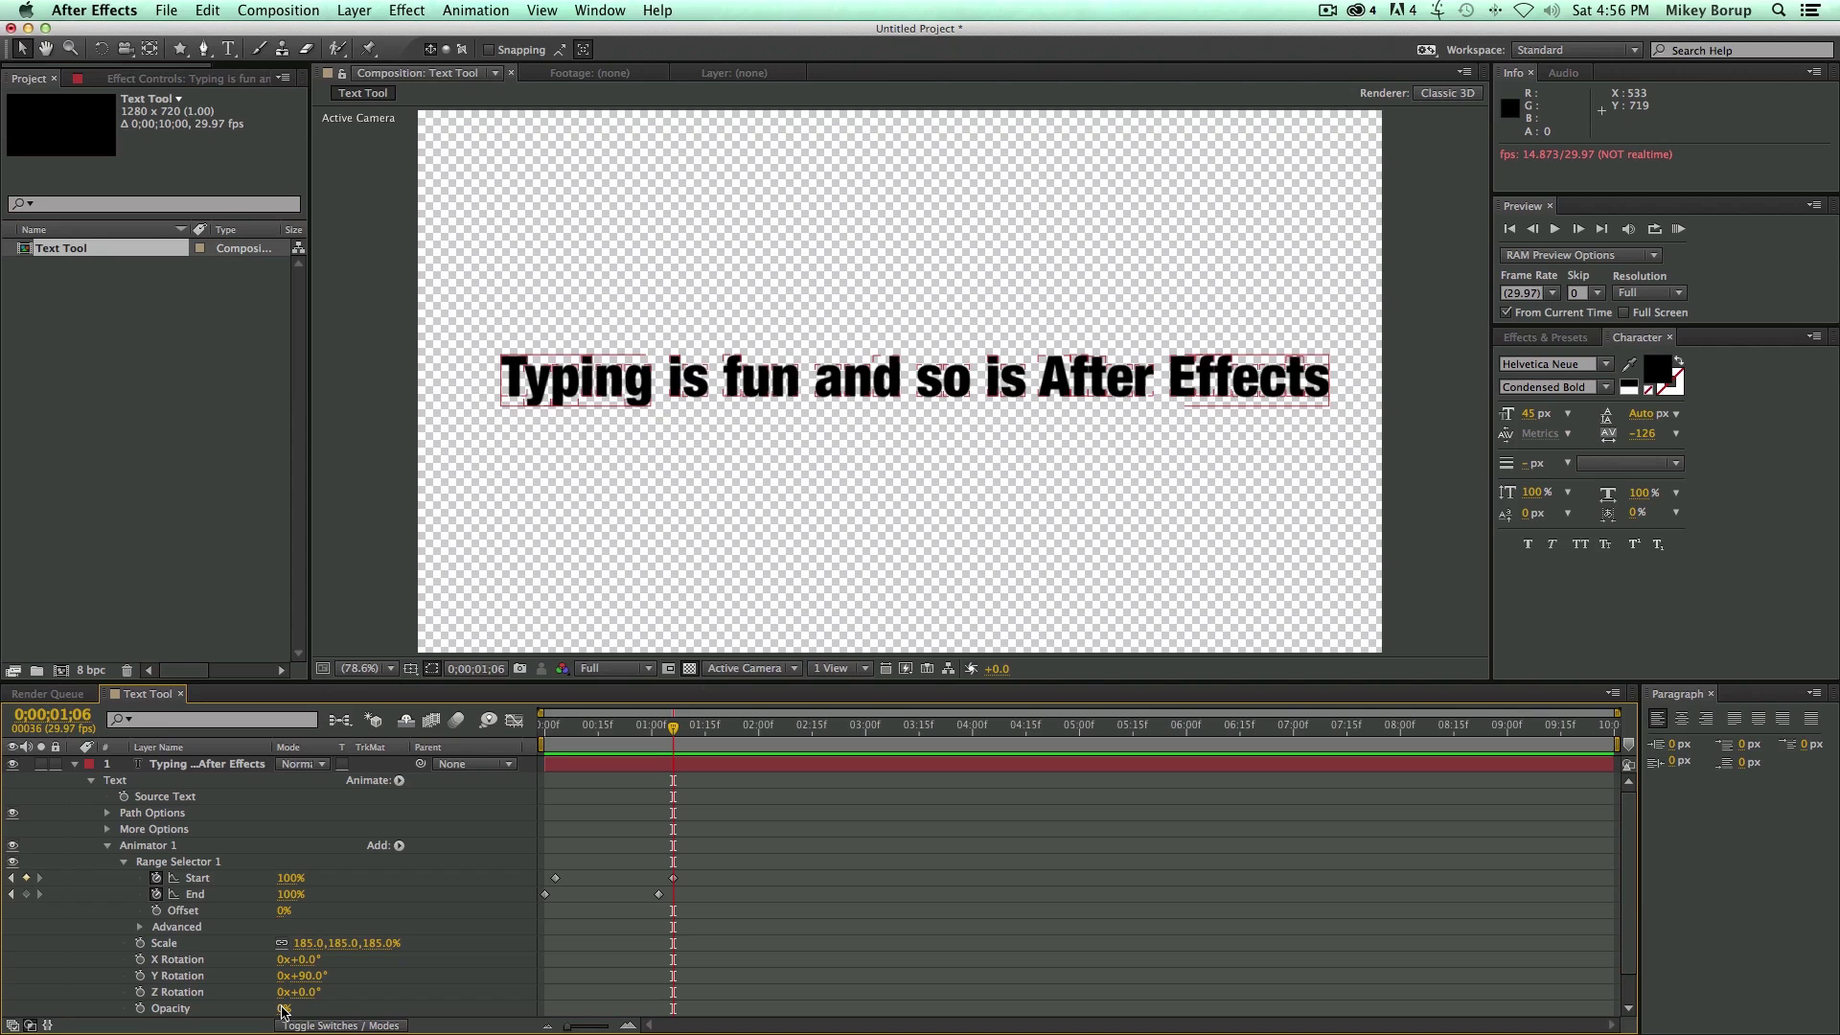
pyautogui.click(284, 1009)
pyautogui.write('50')
pyautogui.press('Return')
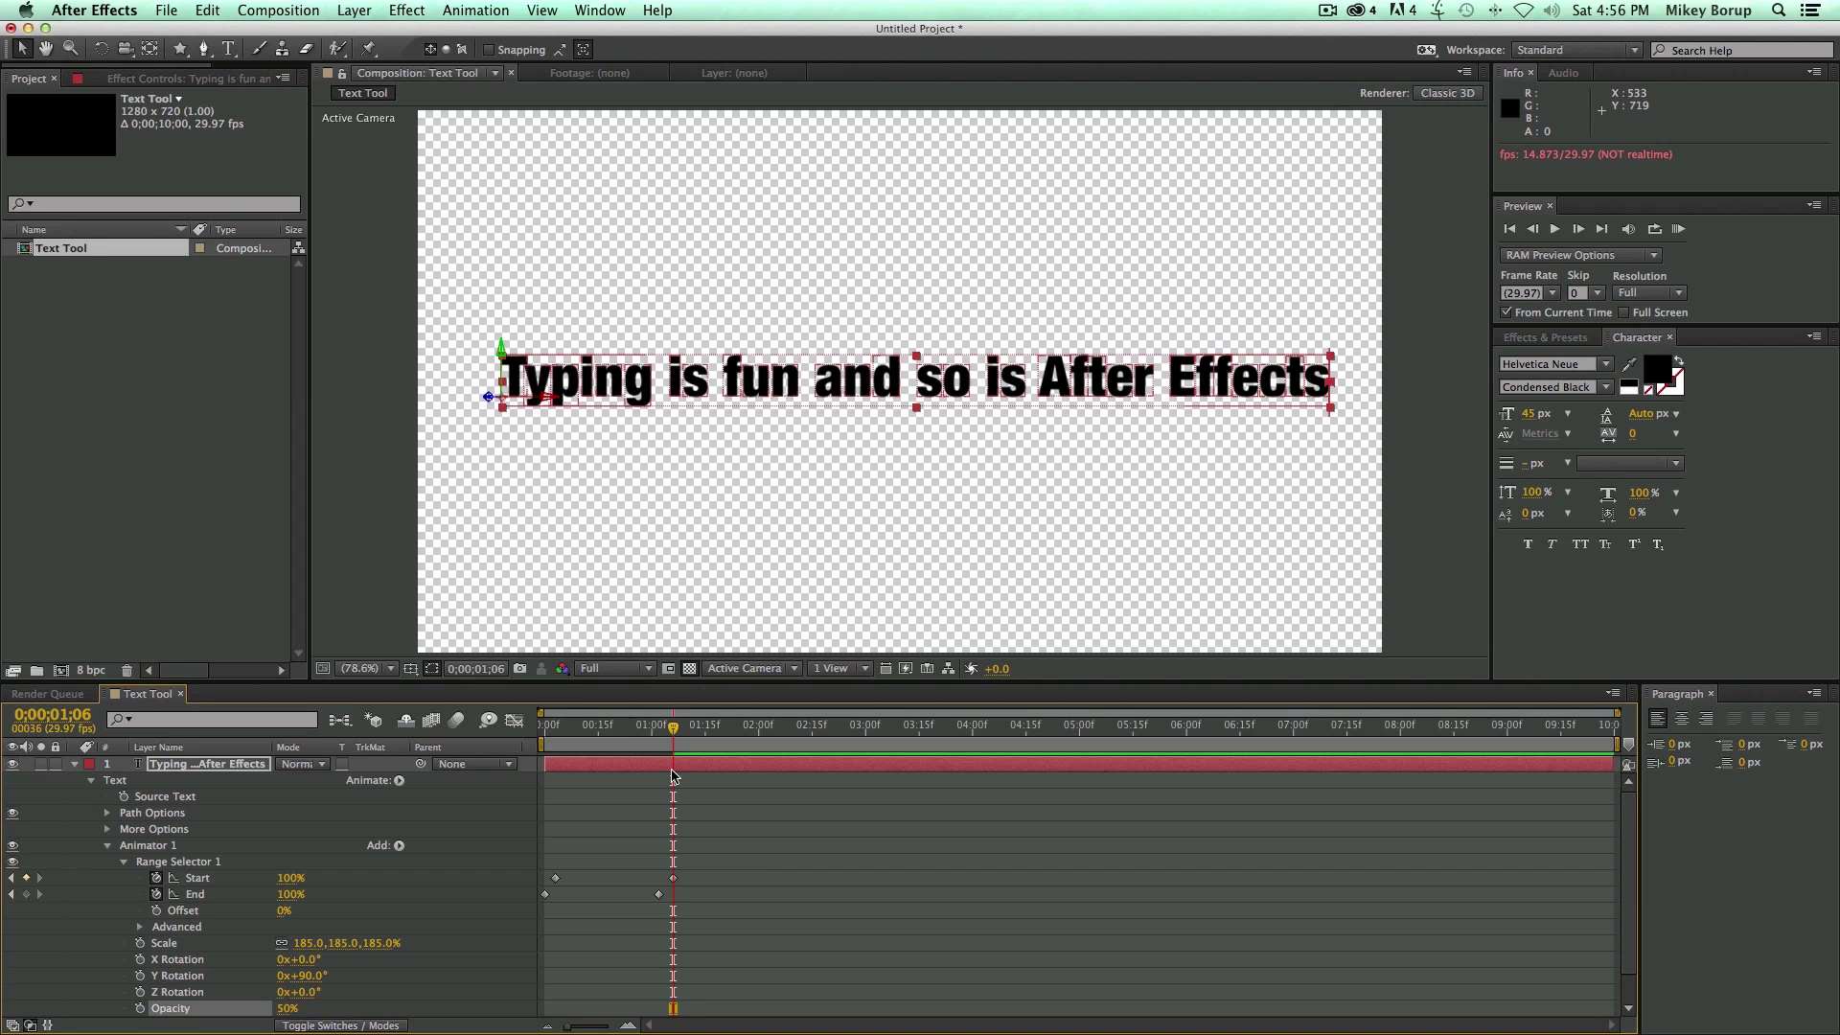
pyautogui.moveTo(673, 726); pyautogui.dragTo(605, 733)
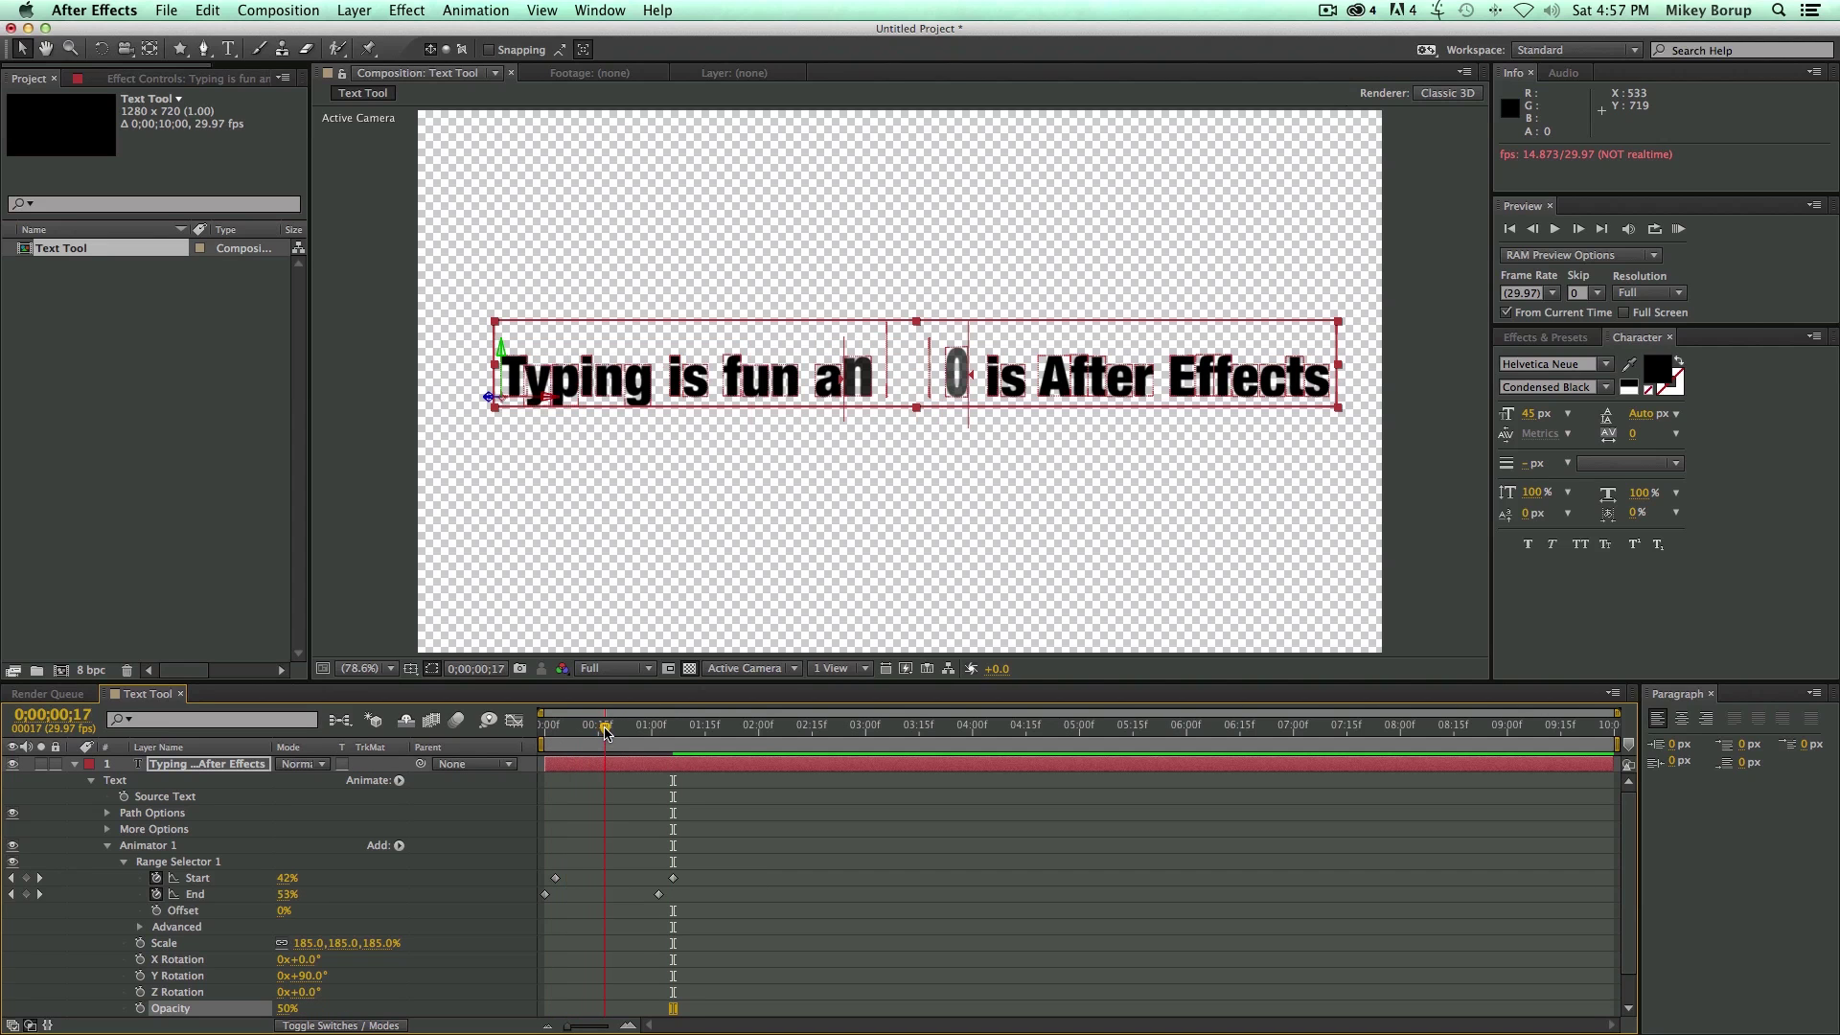
pyautogui.click(401, 846)
pyautogui.moveTo(460, 851)
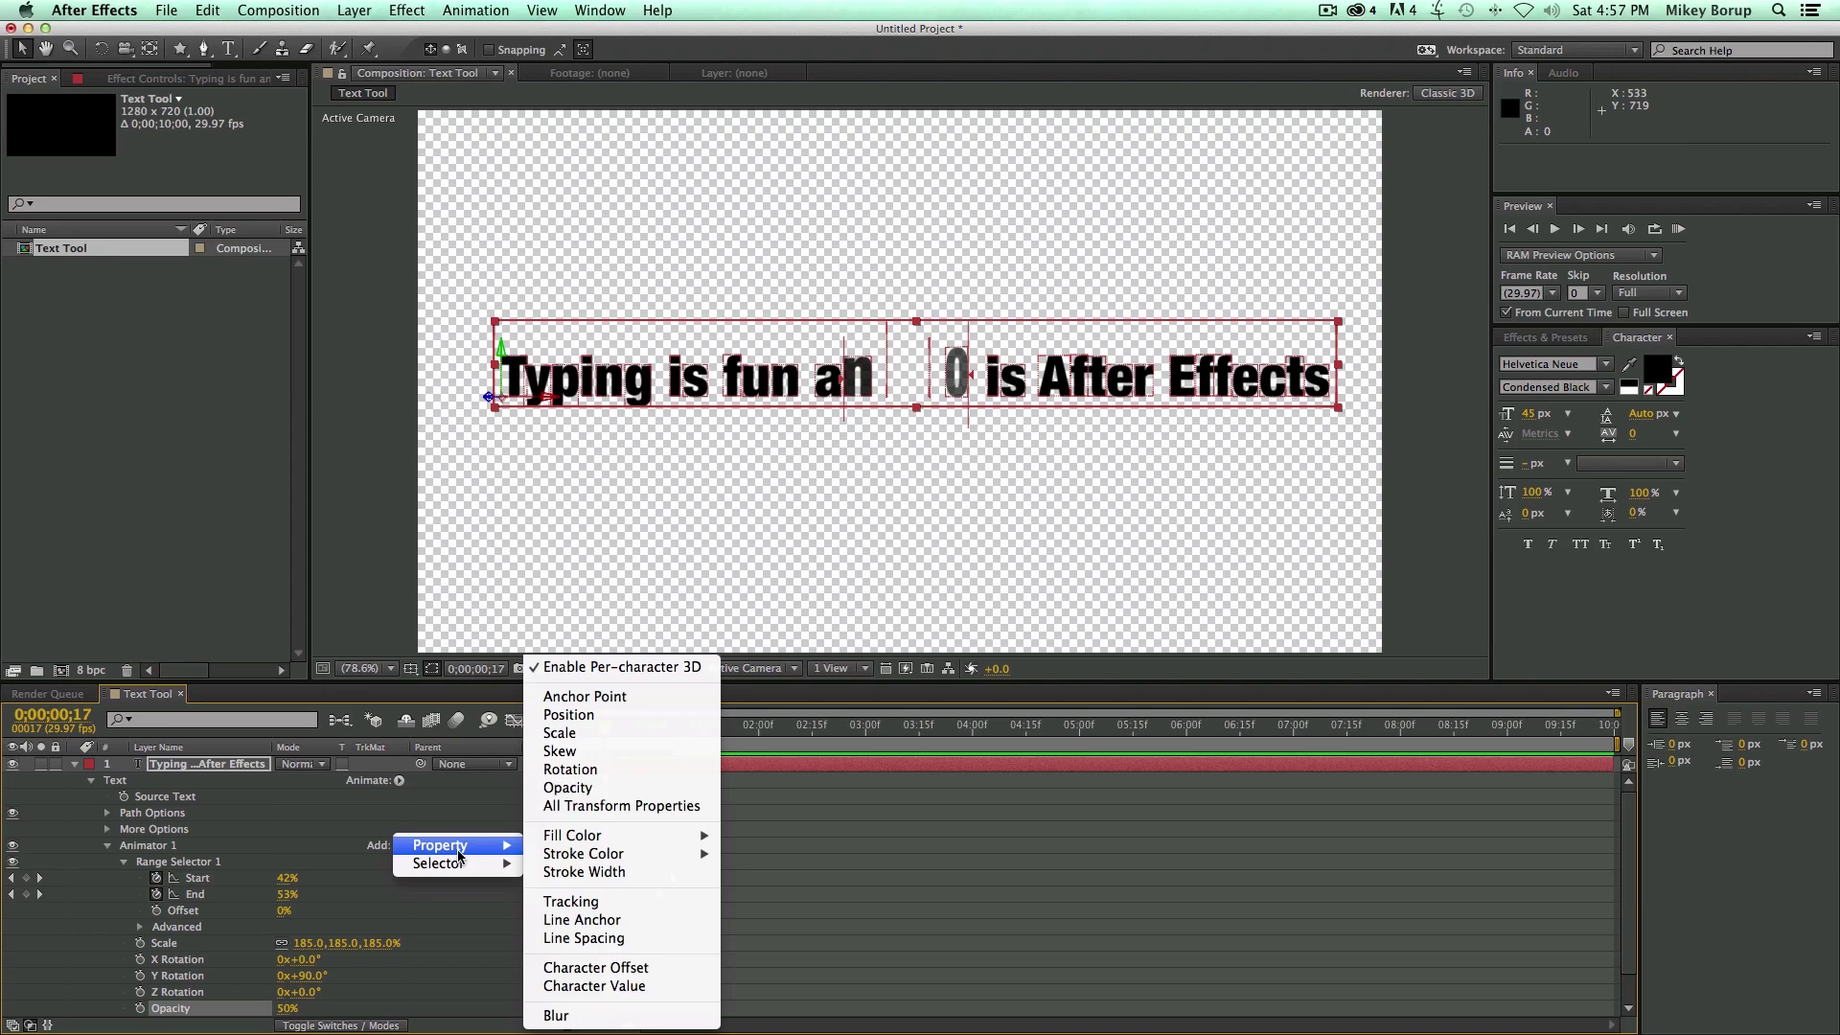
pyautogui.click(560, 733)
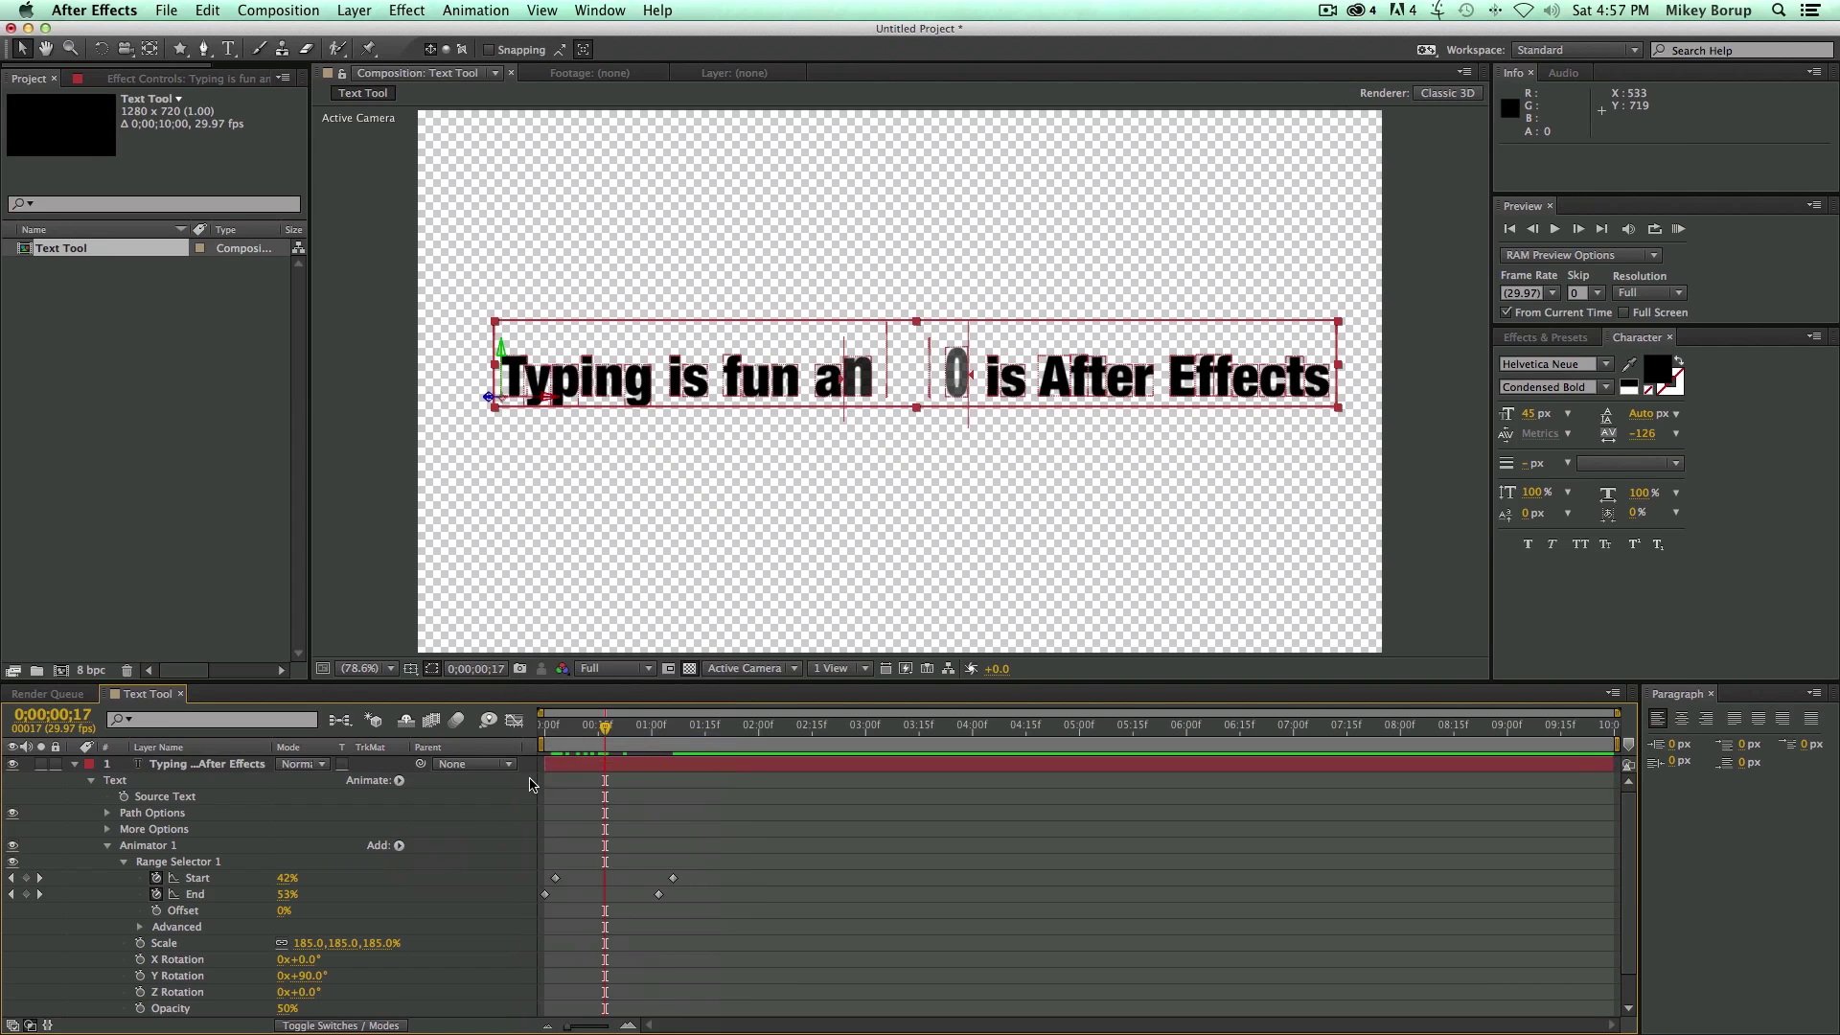
pyautogui.click(401, 847)
pyautogui.moveTo(436, 850)
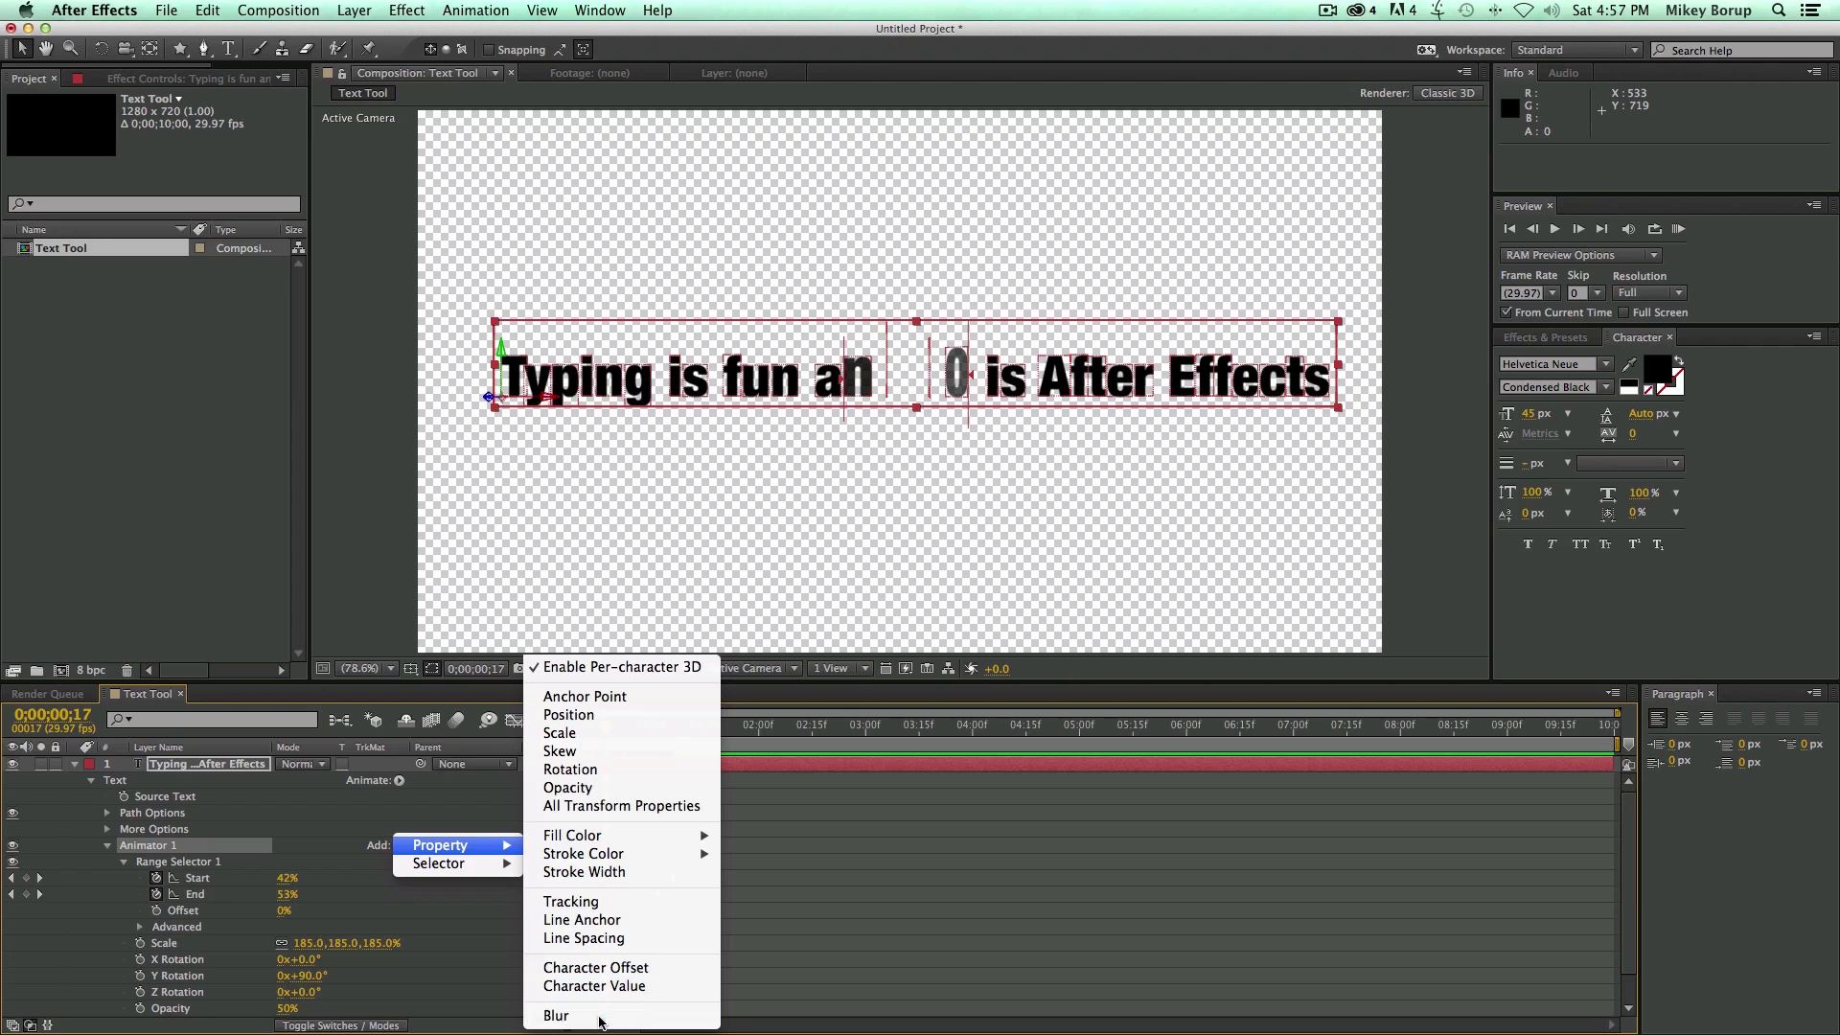
pyautogui.click(558, 1016)
pyautogui.scroll(-2, 477, 969)
pyautogui.moveTo(309, 978); pyautogui.dragTo(349, 982)
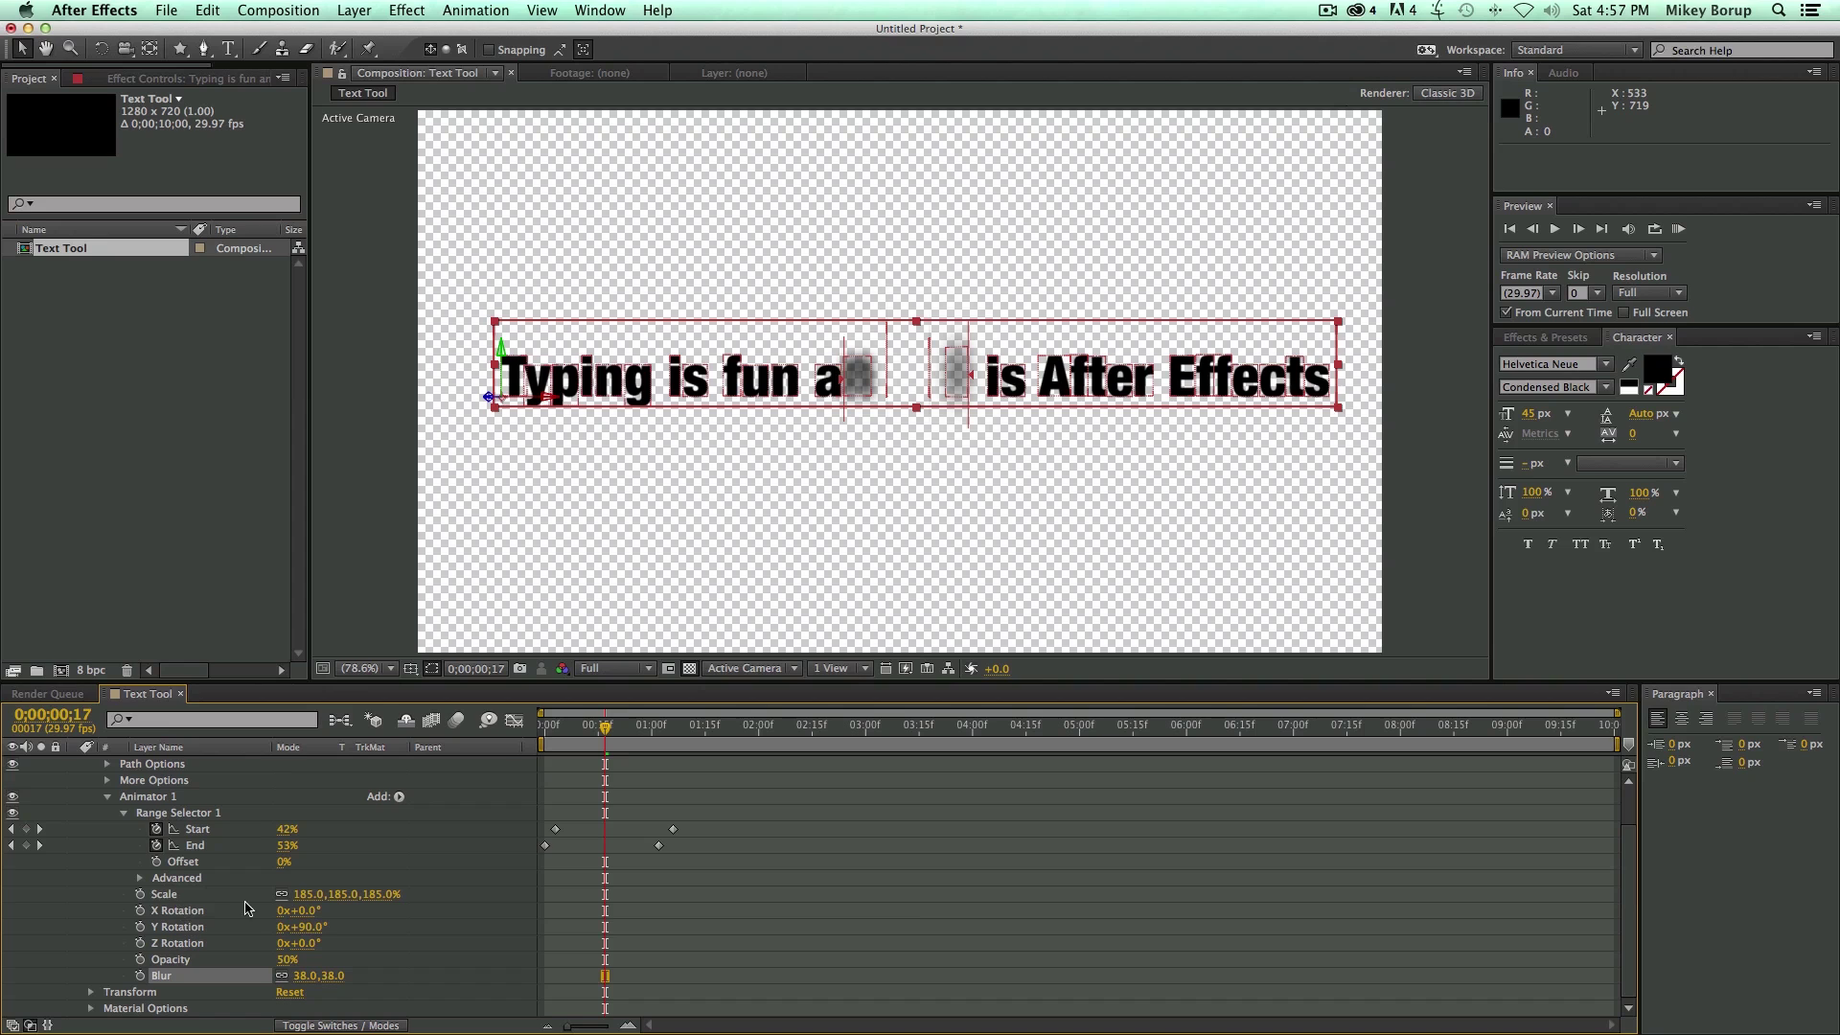
pyautogui.moveTo(309, 895); pyautogui.dragTo(572, 872)
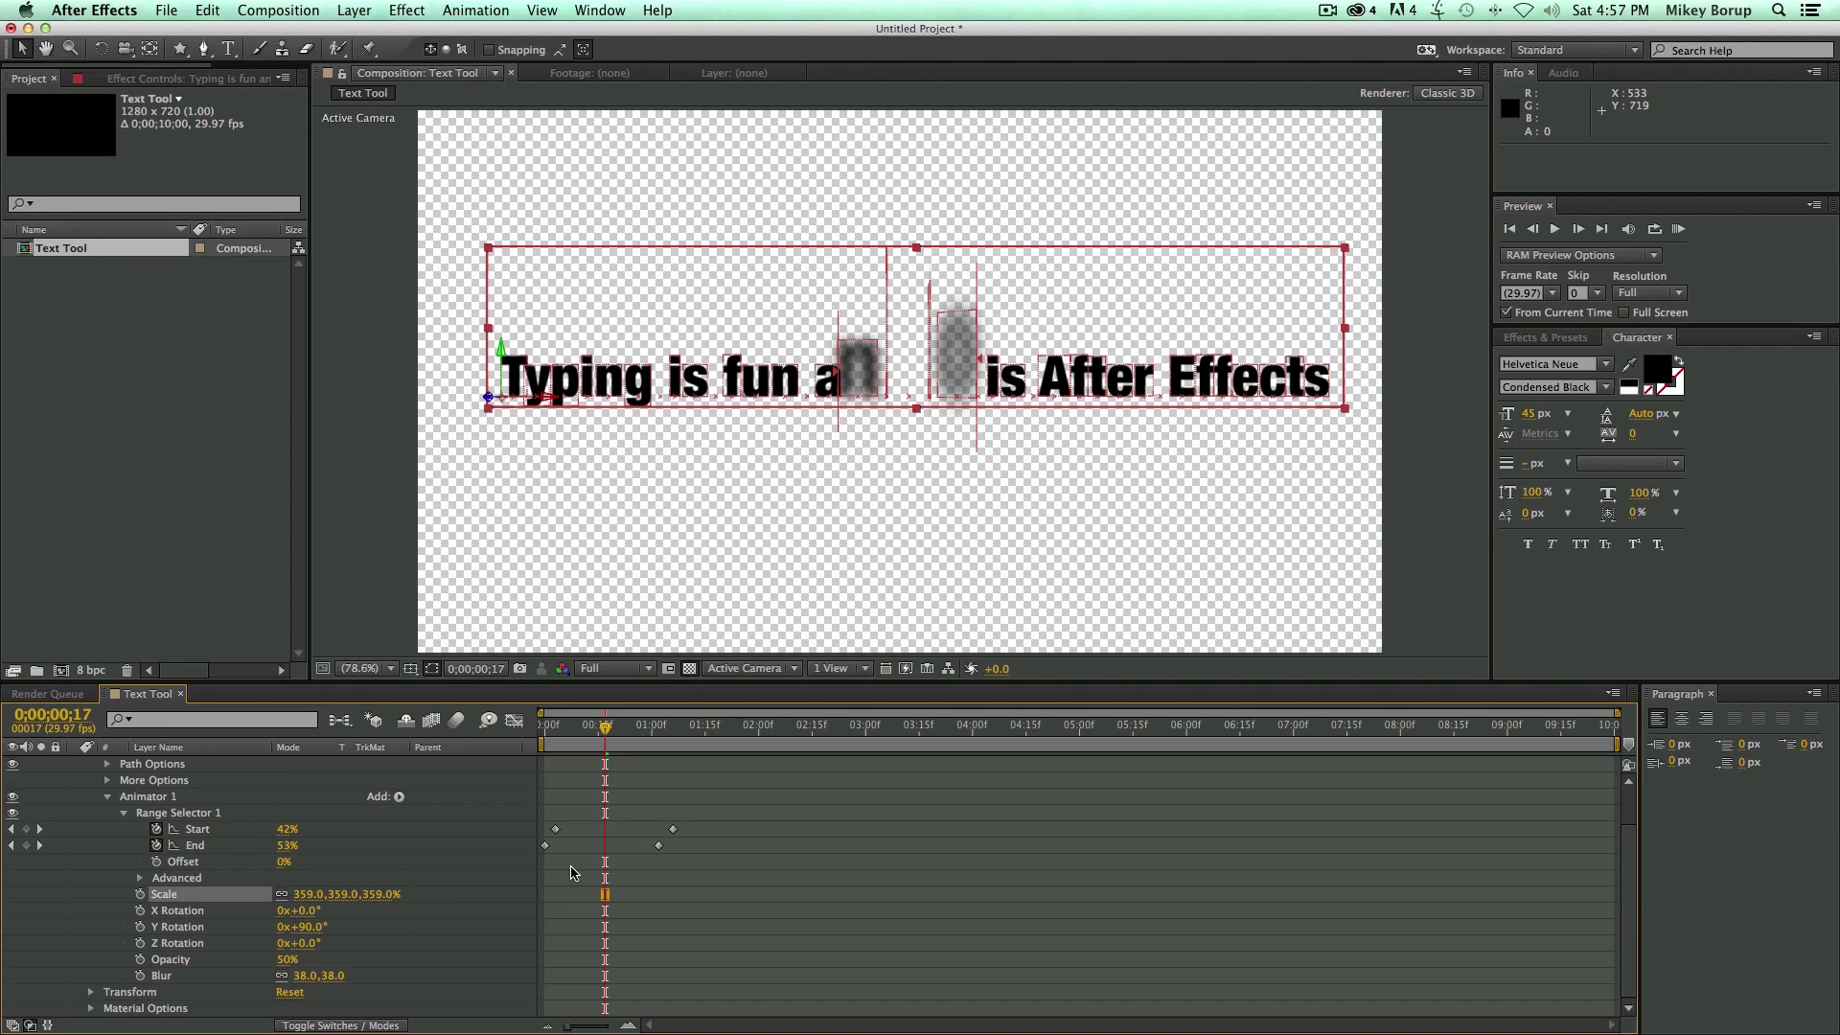
pyautogui.moveTo(601, 741); pyautogui.dragTo(467, 753)
pyautogui.click(659, 935)
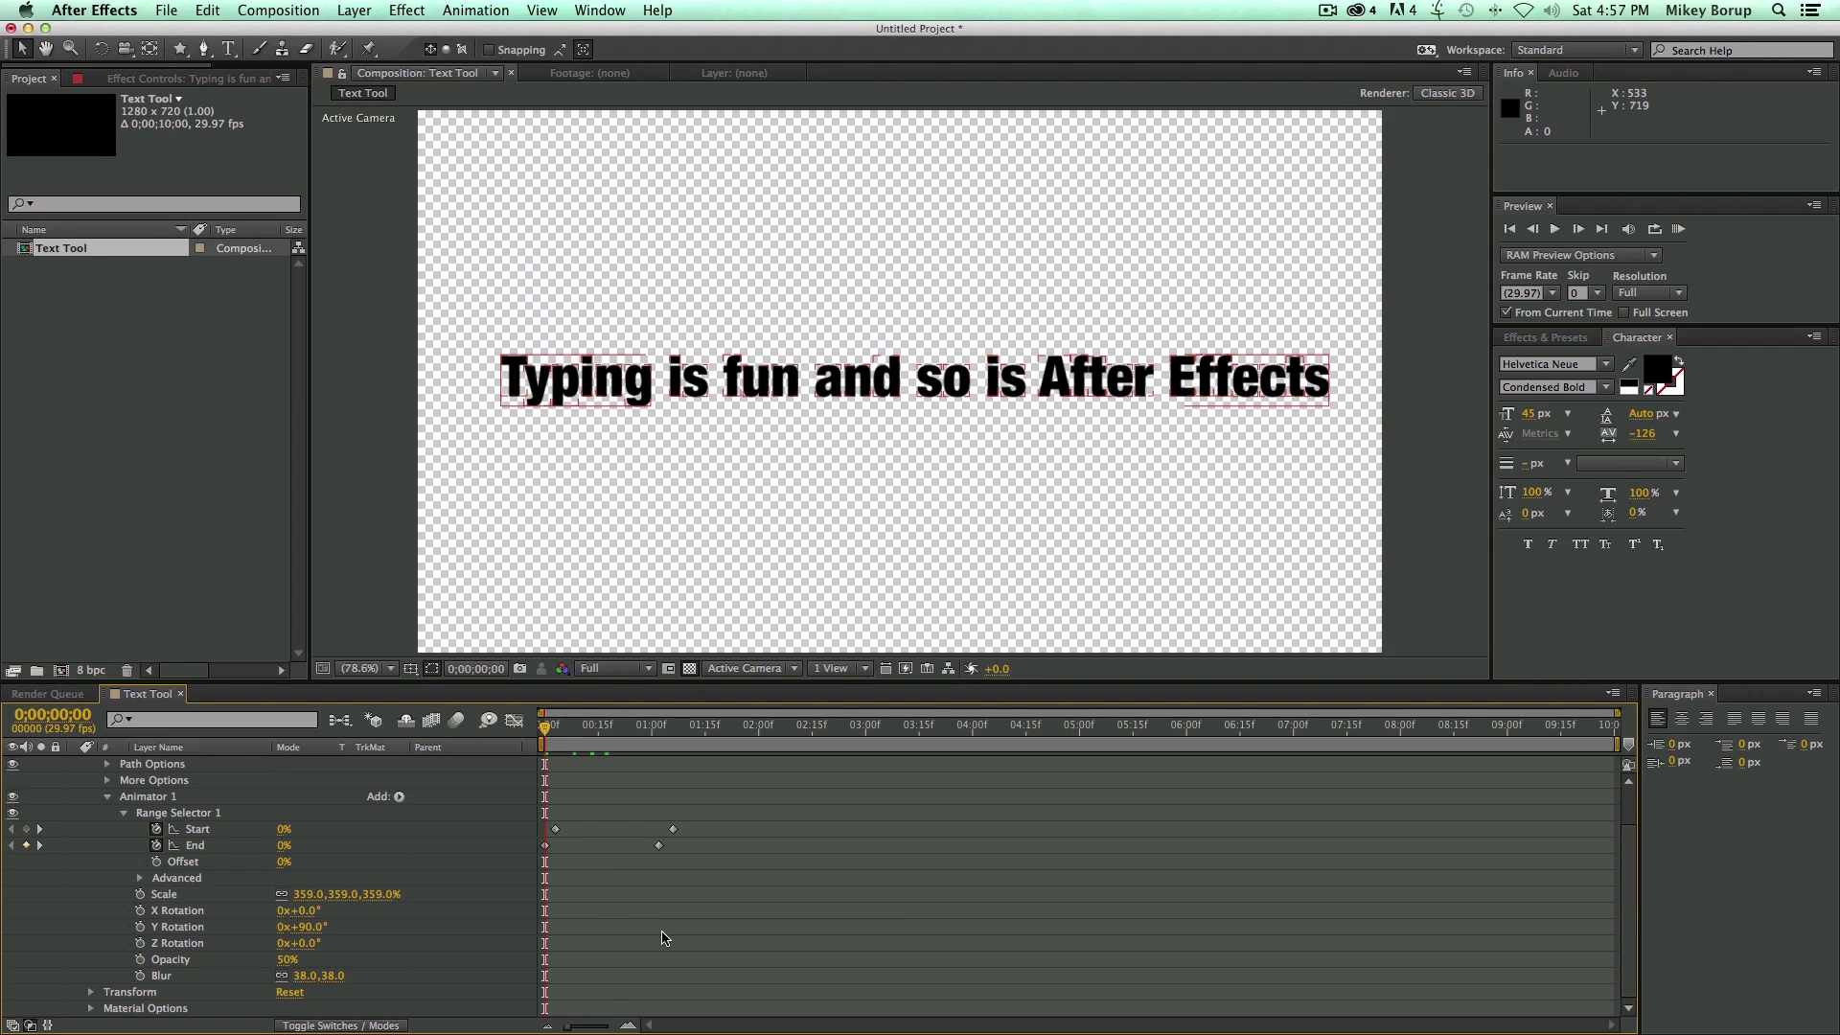
pyautogui.press('KP_0')
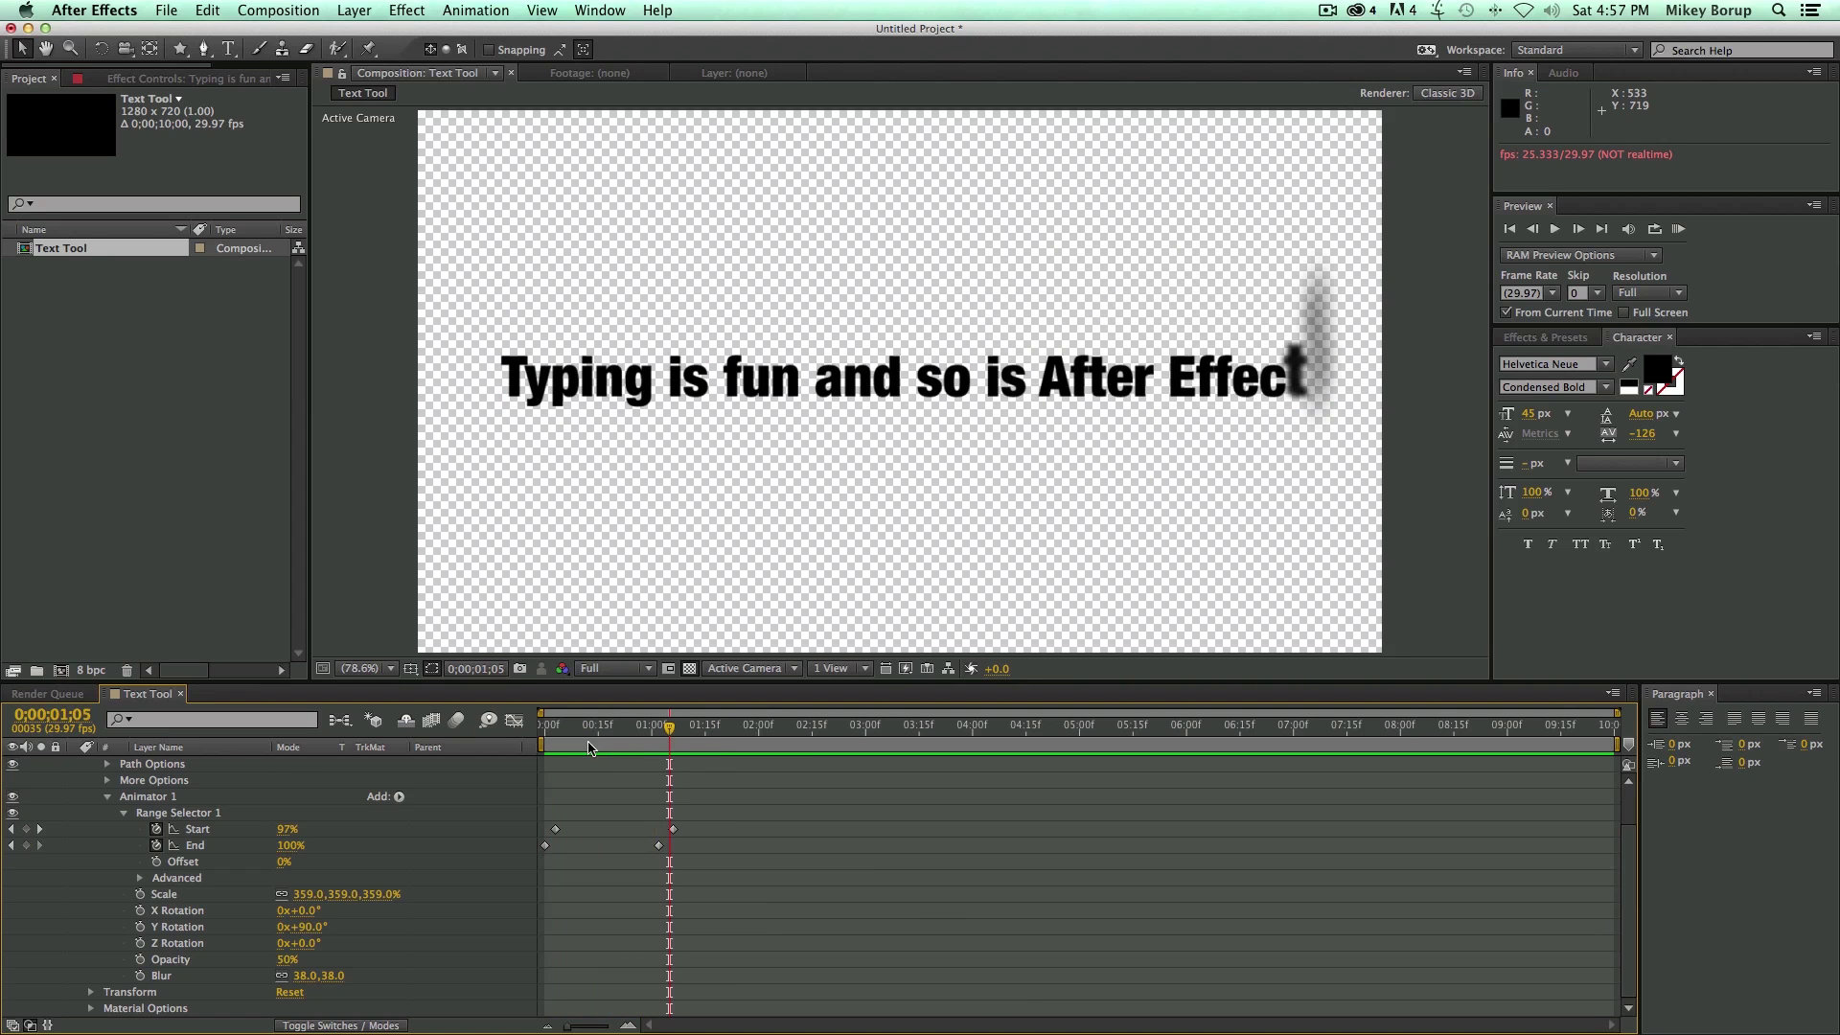
pyautogui.press('space')
pyautogui.press('space')
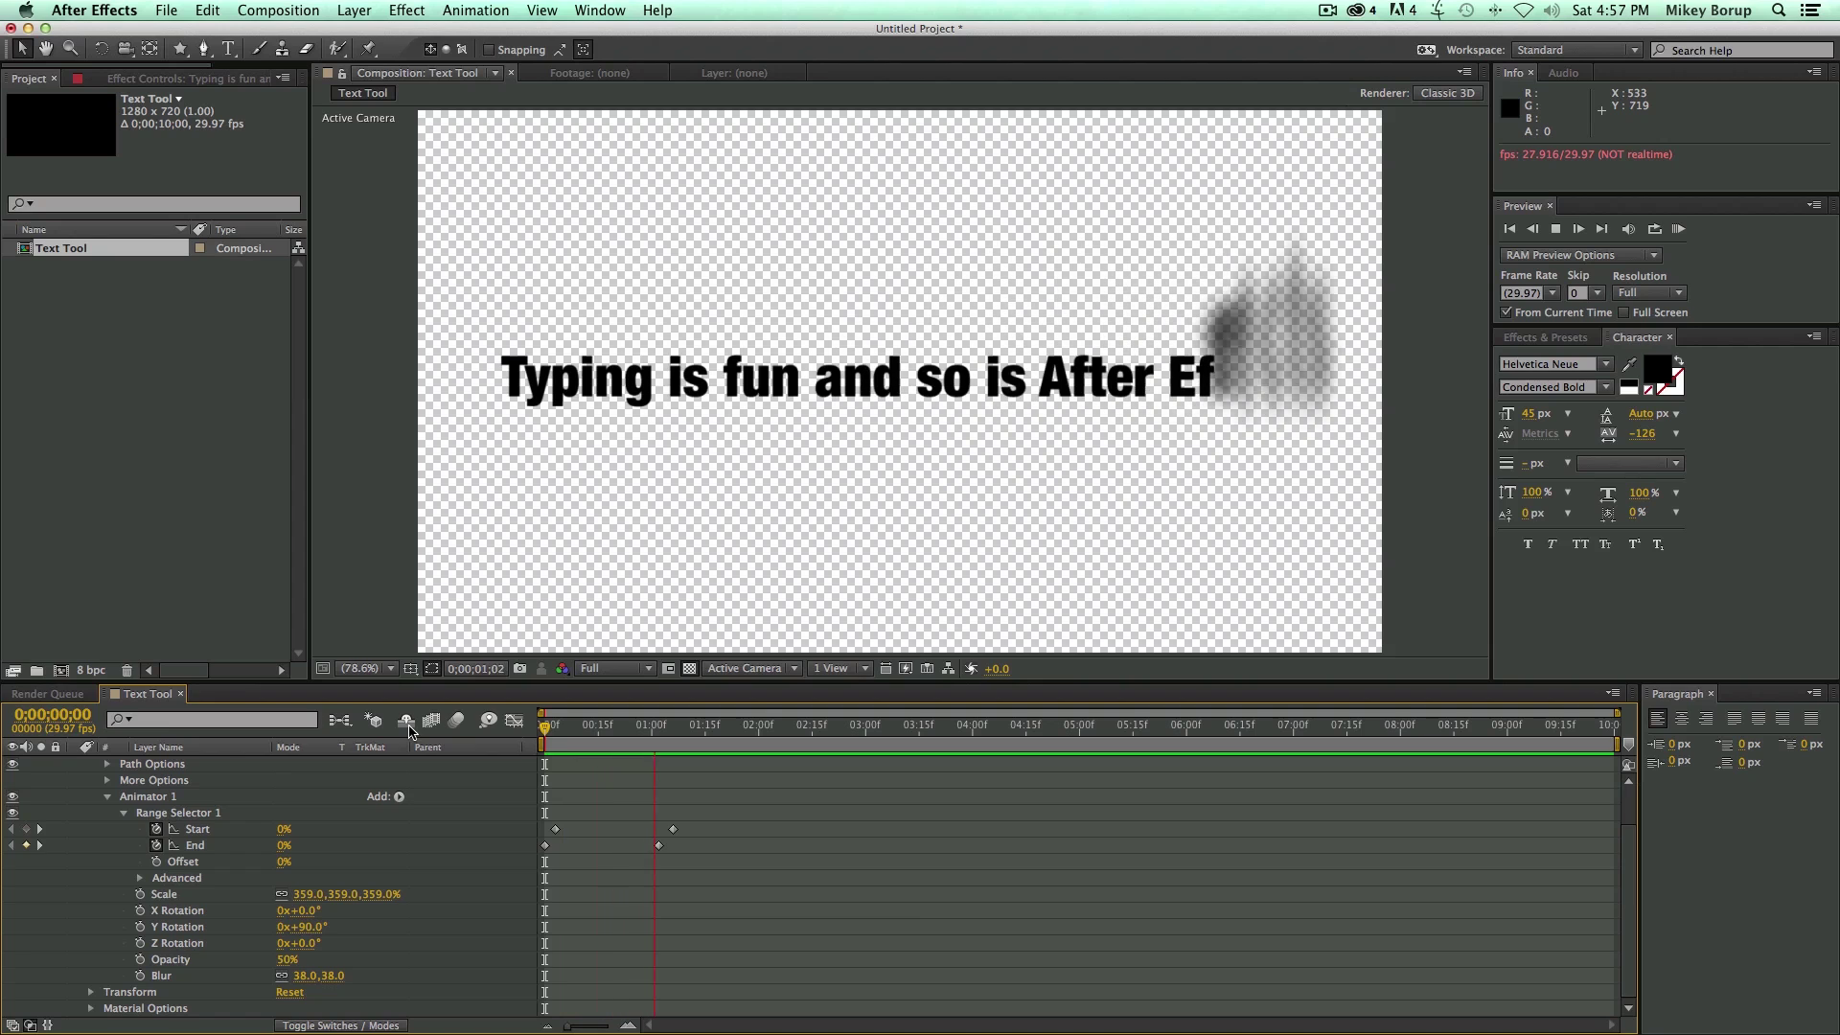
pyautogui.click(553, 738)
pyautogui.press('space')
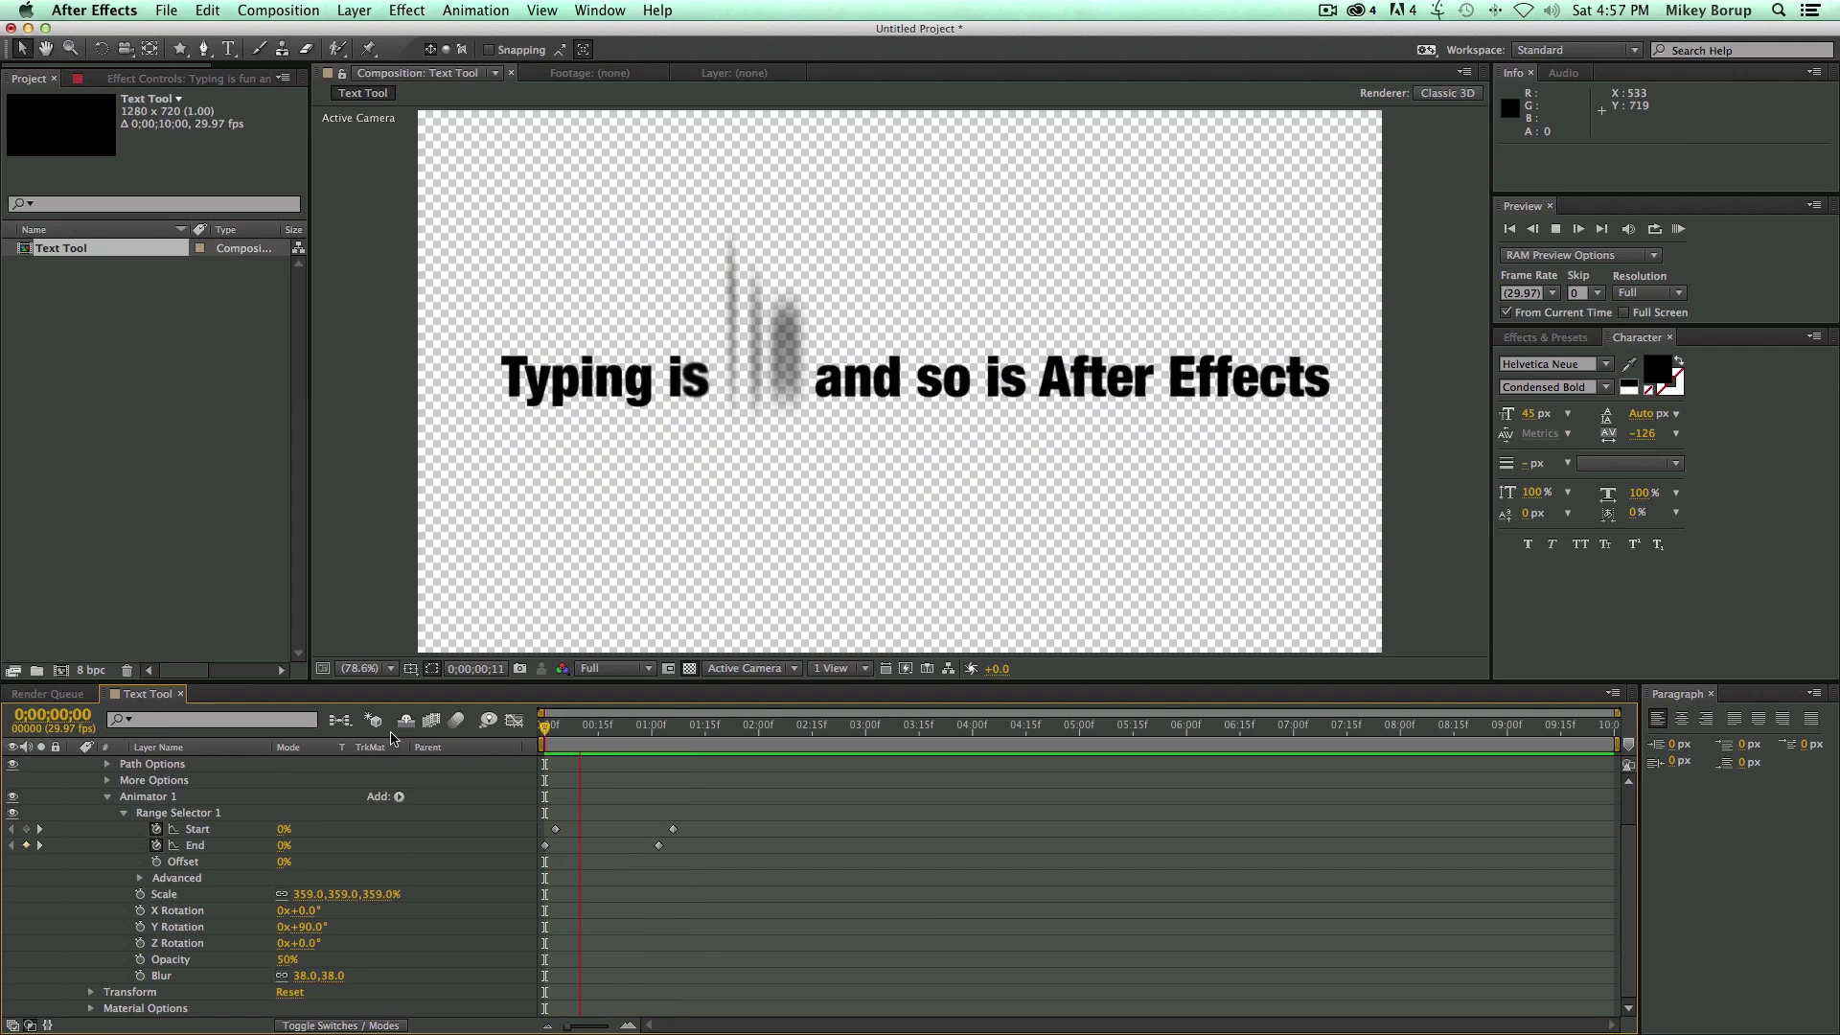
pyautogui.press('space')
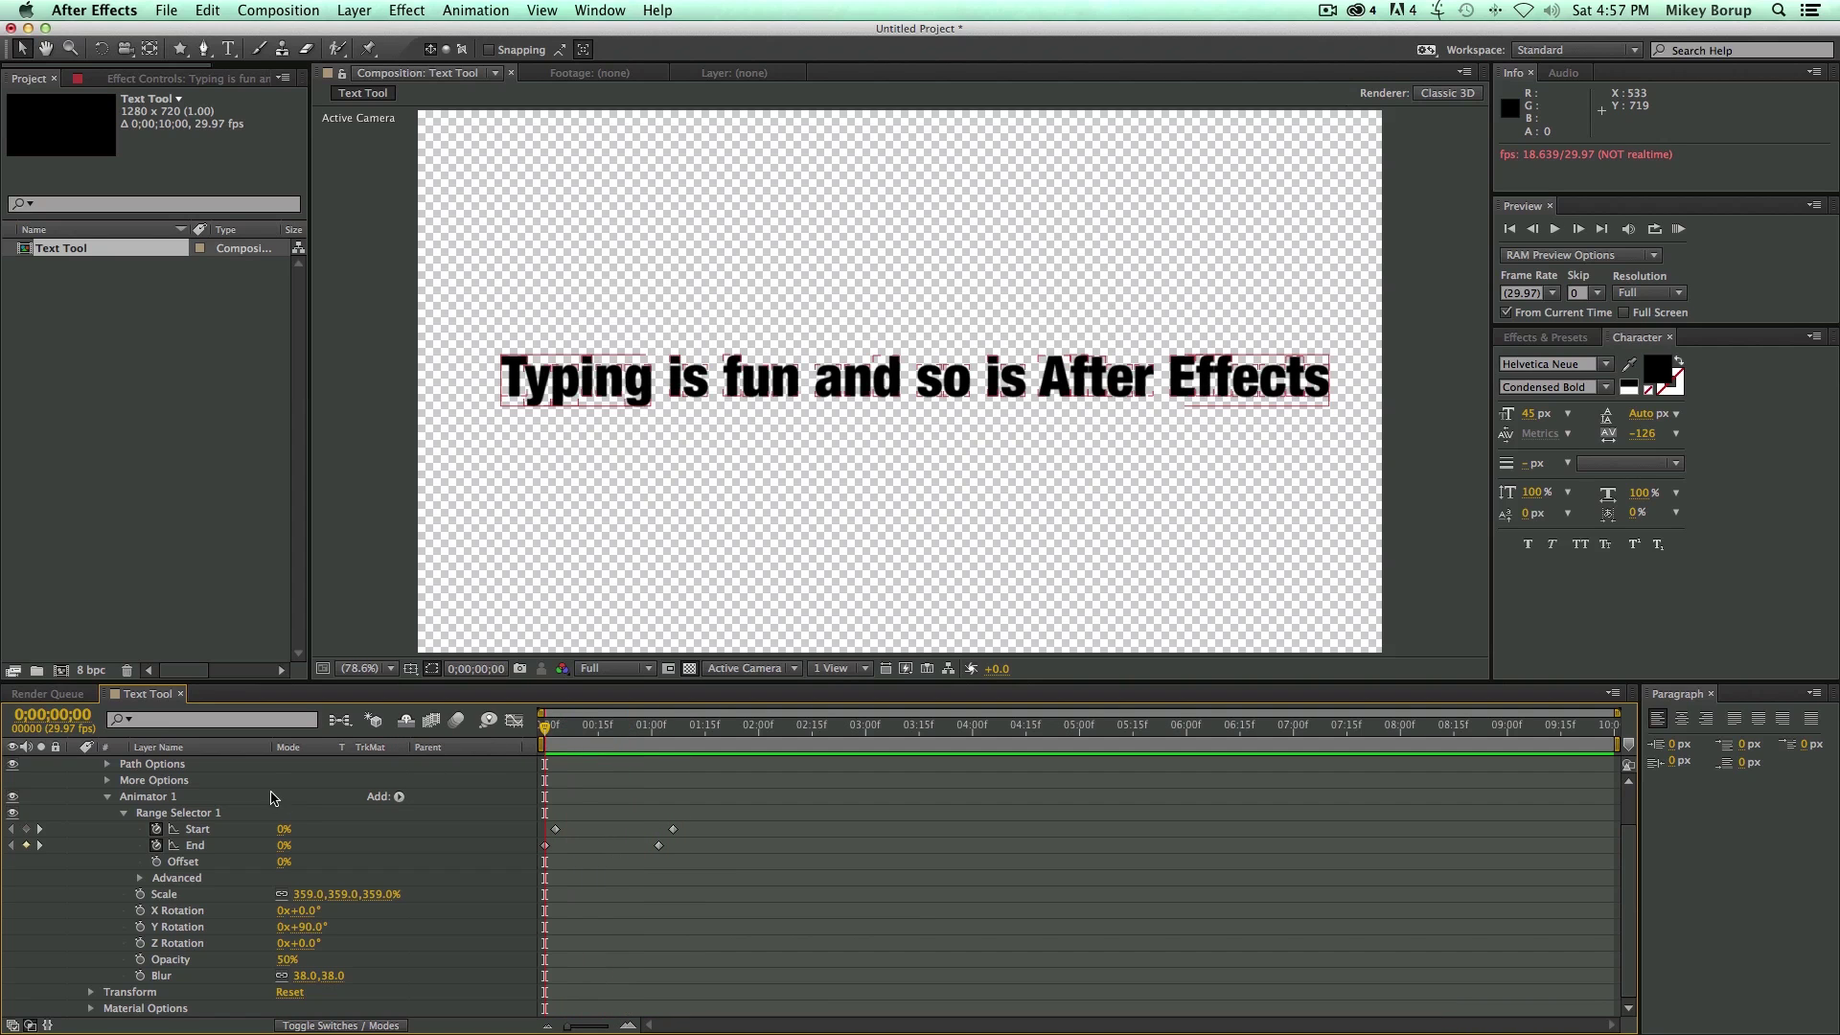
# Delete the old Animator 1, add a new Opacity animator, and expand its Range Selector
pyautogui.click(158, 803)
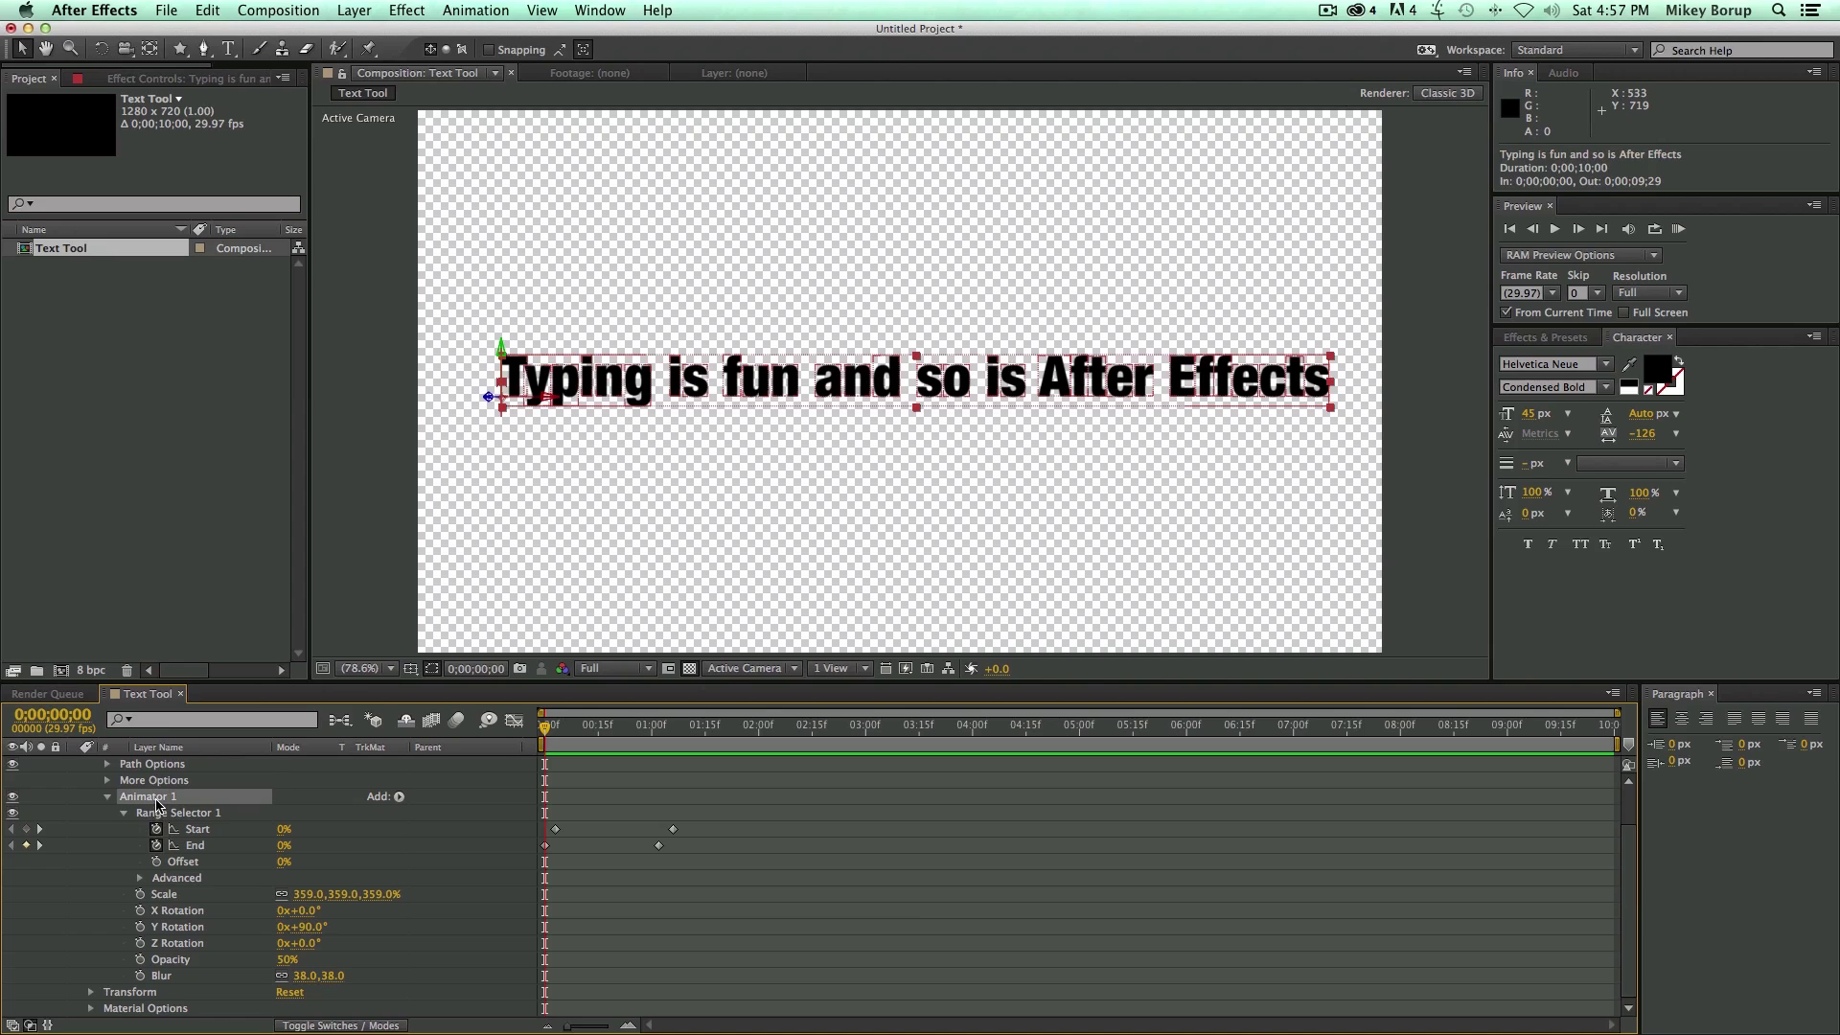
pyautogui.press('Delete')
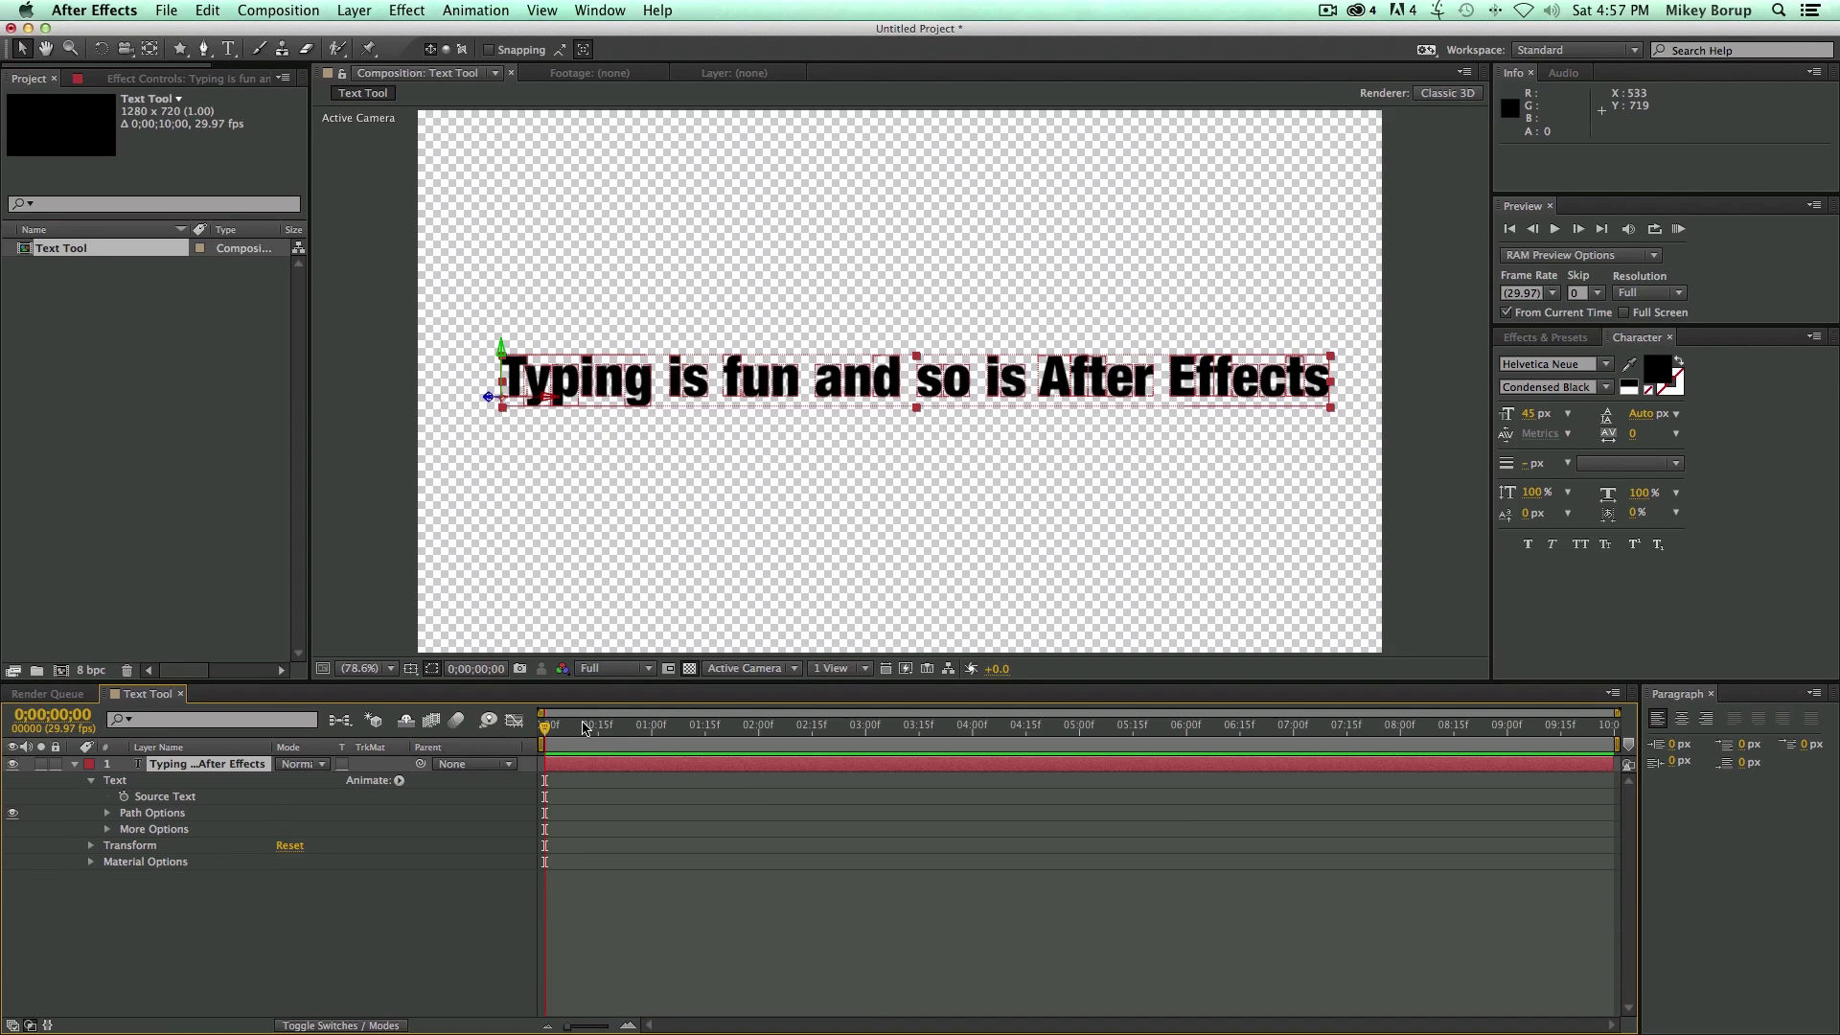
pyautogui.click(400, 780)
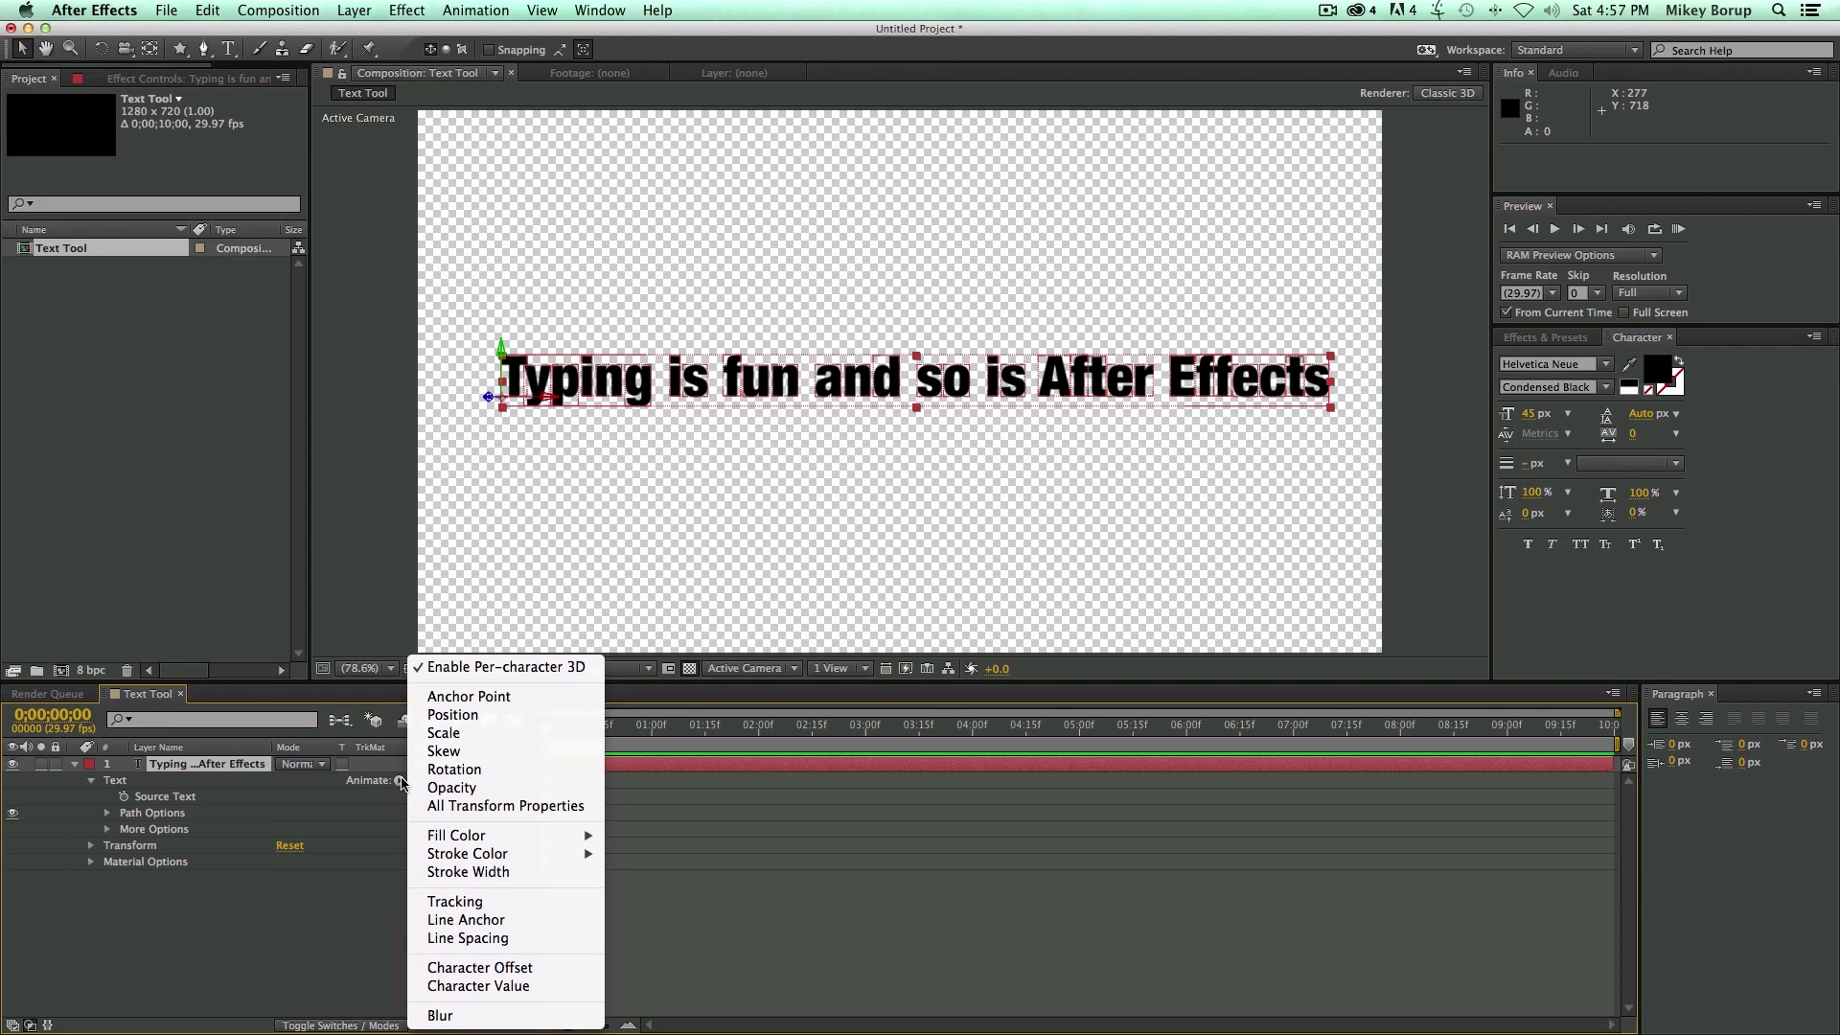
pyautogui.click(441, 787)
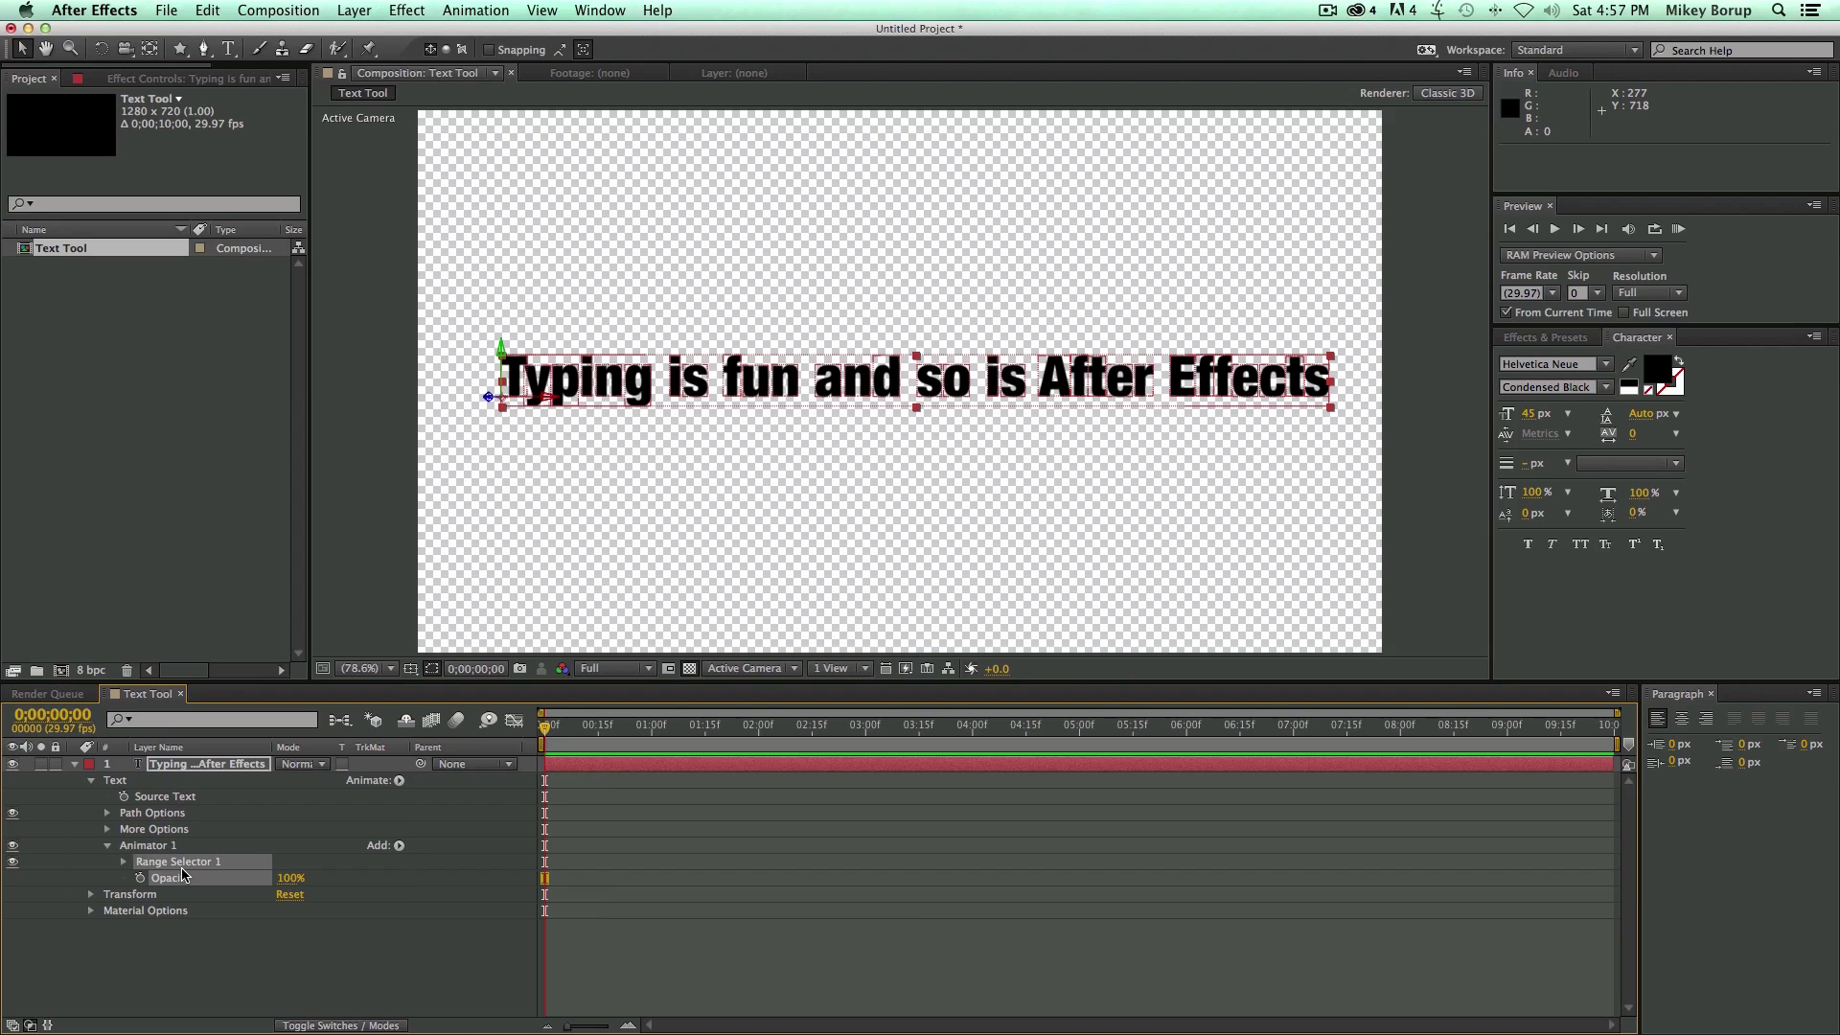
pyautogui.press('F2')
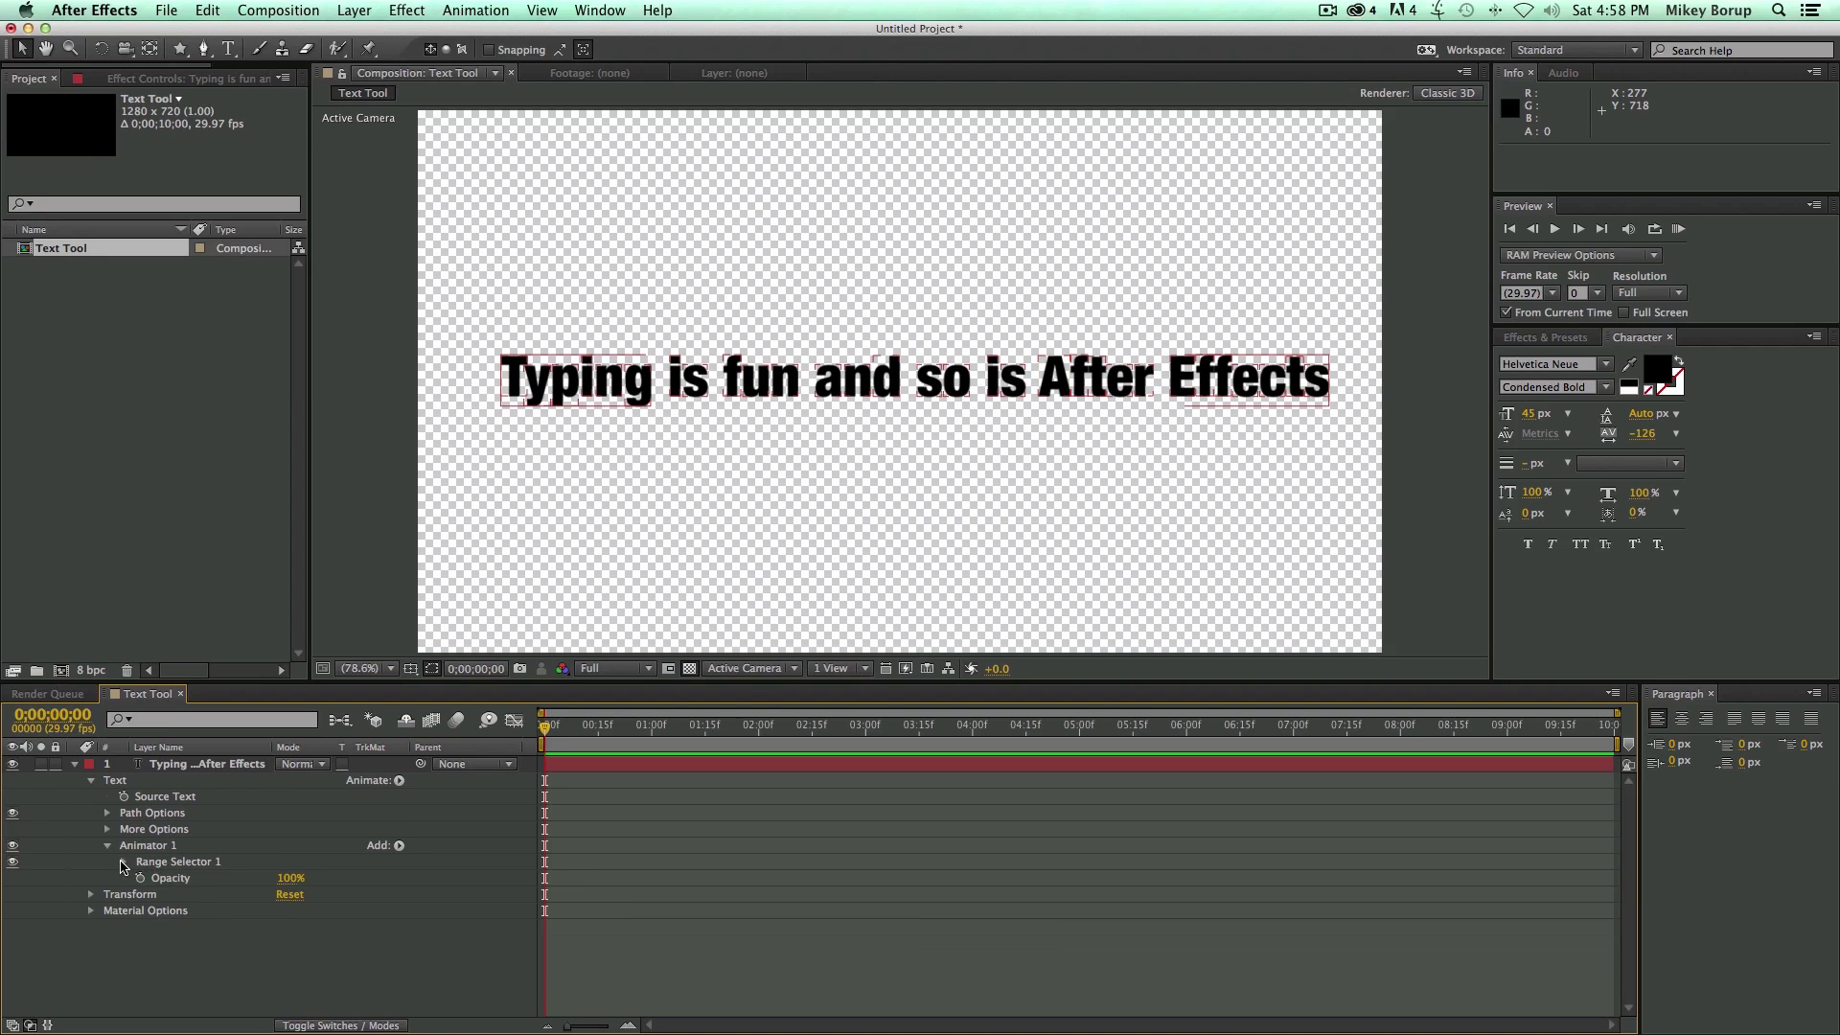
pyautogui.click(123, 863)
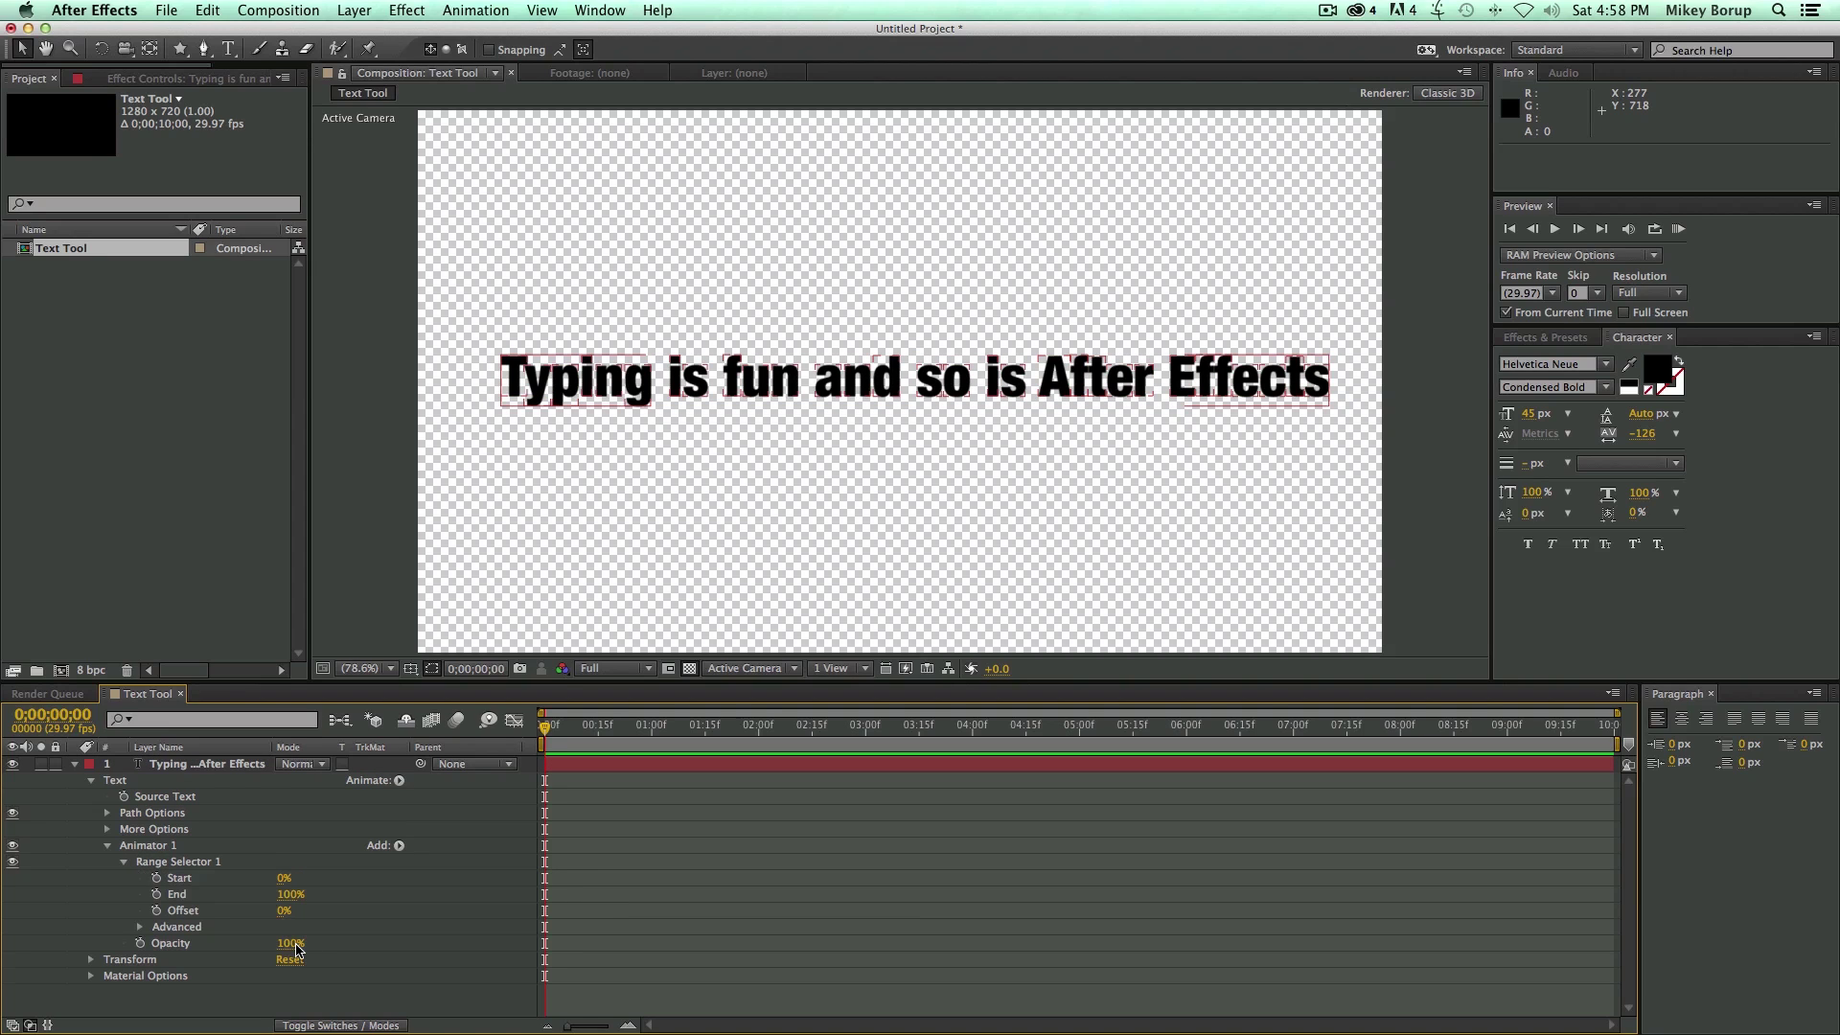
# Set Opacity to 0% and keyframe Start from 0% to 100% at 0;00;02;12, then preview
pyautogui.moveTo(293, 948); pyautogui.dragTo(151, 947)
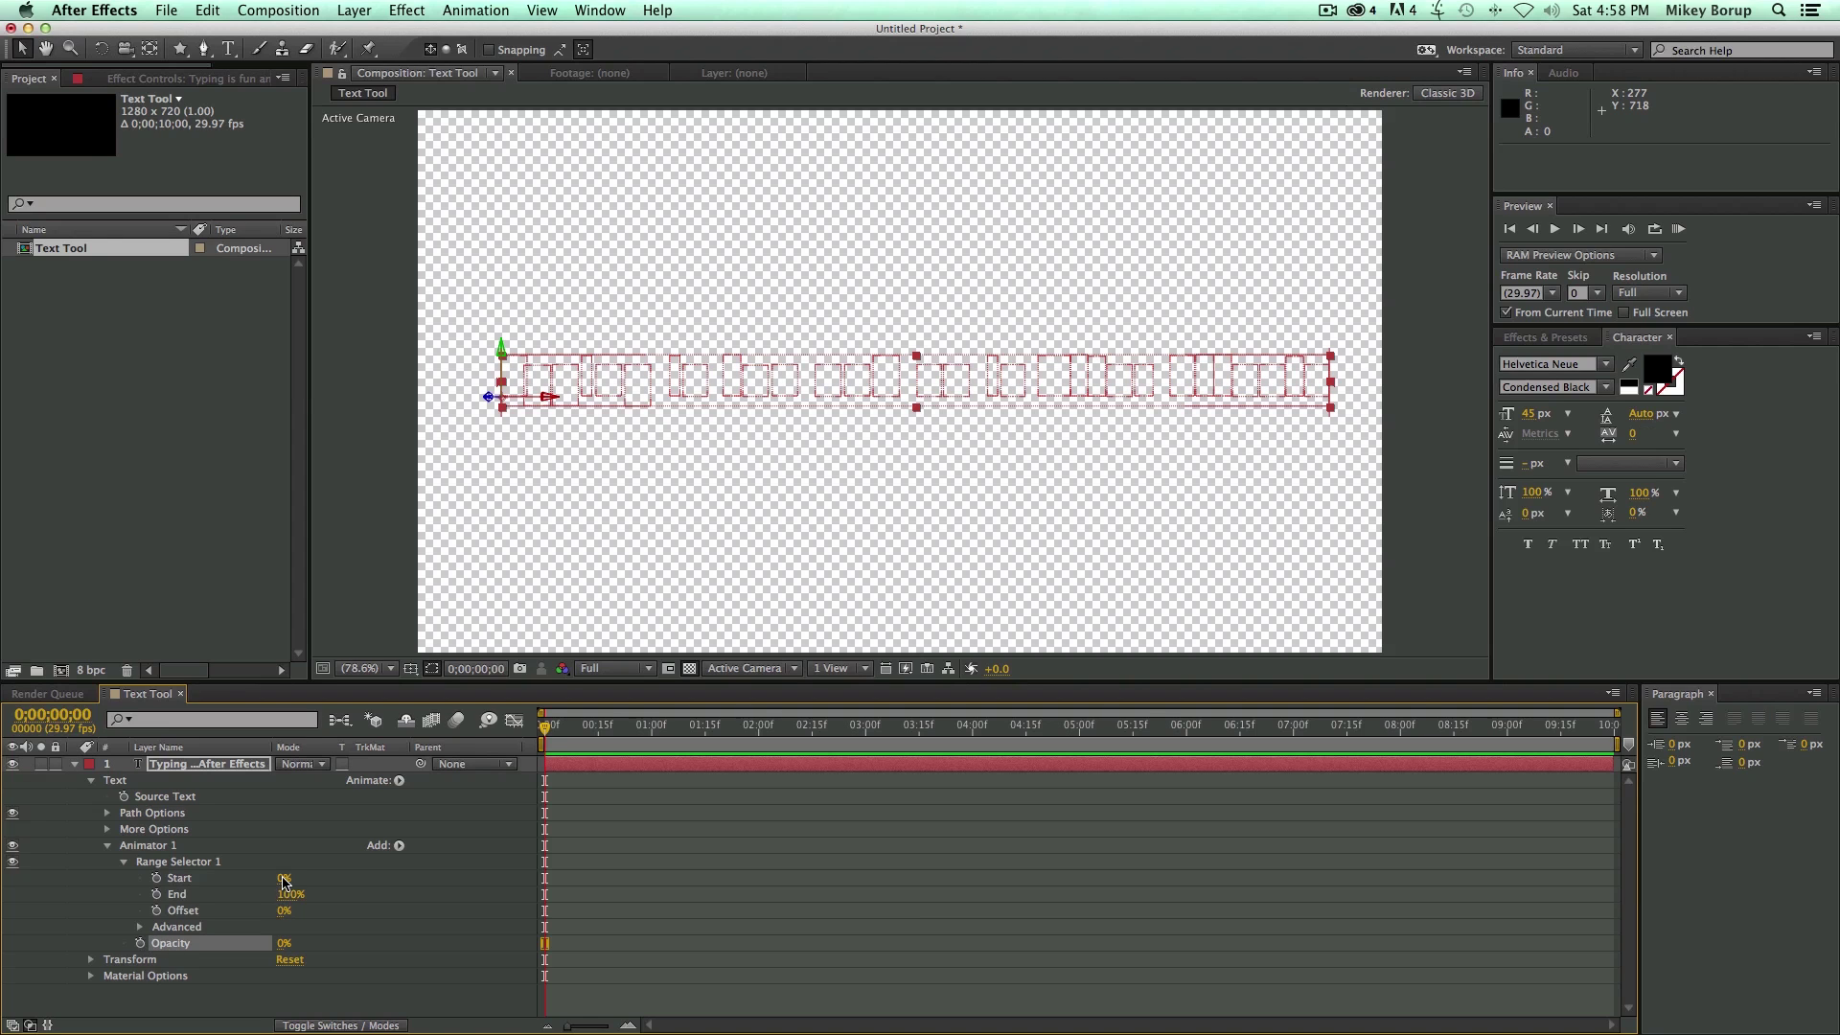
pyautogui.moveTo(284, 879); pyautogui.dragTo(221, 879)
pyautogui.click(156, 878)
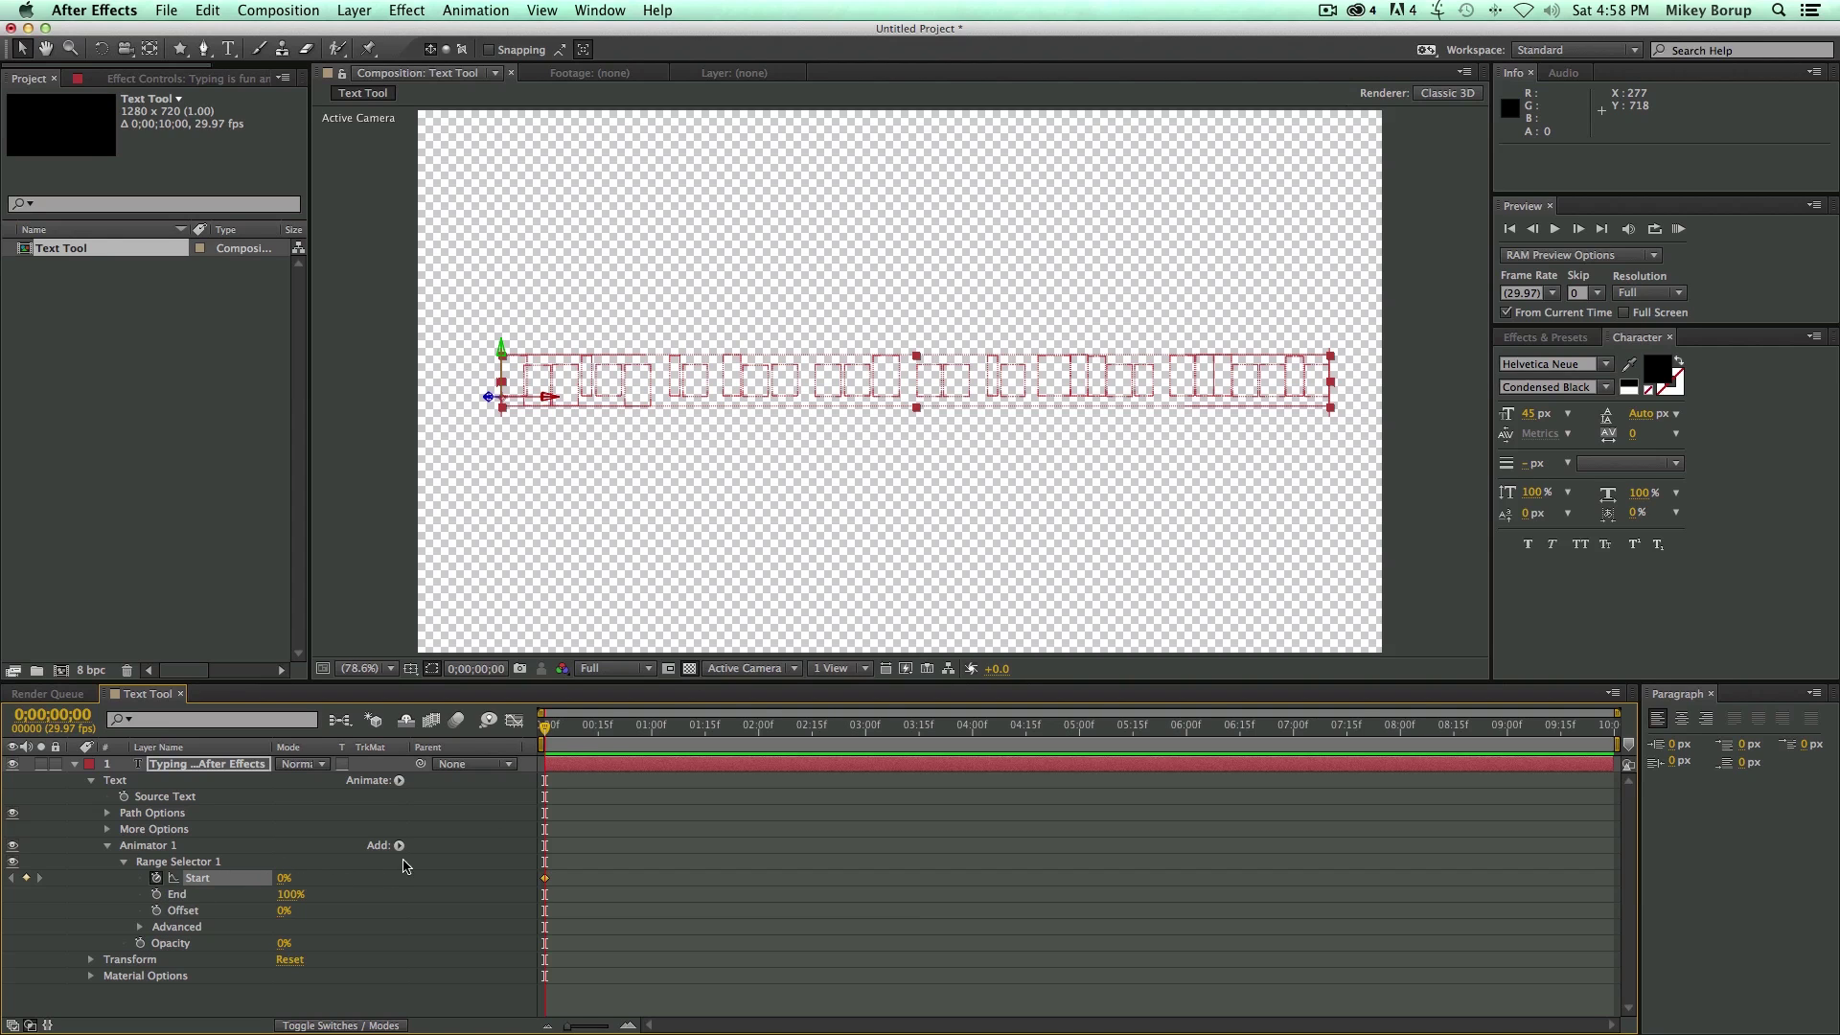
pyautogui.moveTo(543, 743); pyautogui.dragTo(802, 746)
pyautogui.click(283, 879)
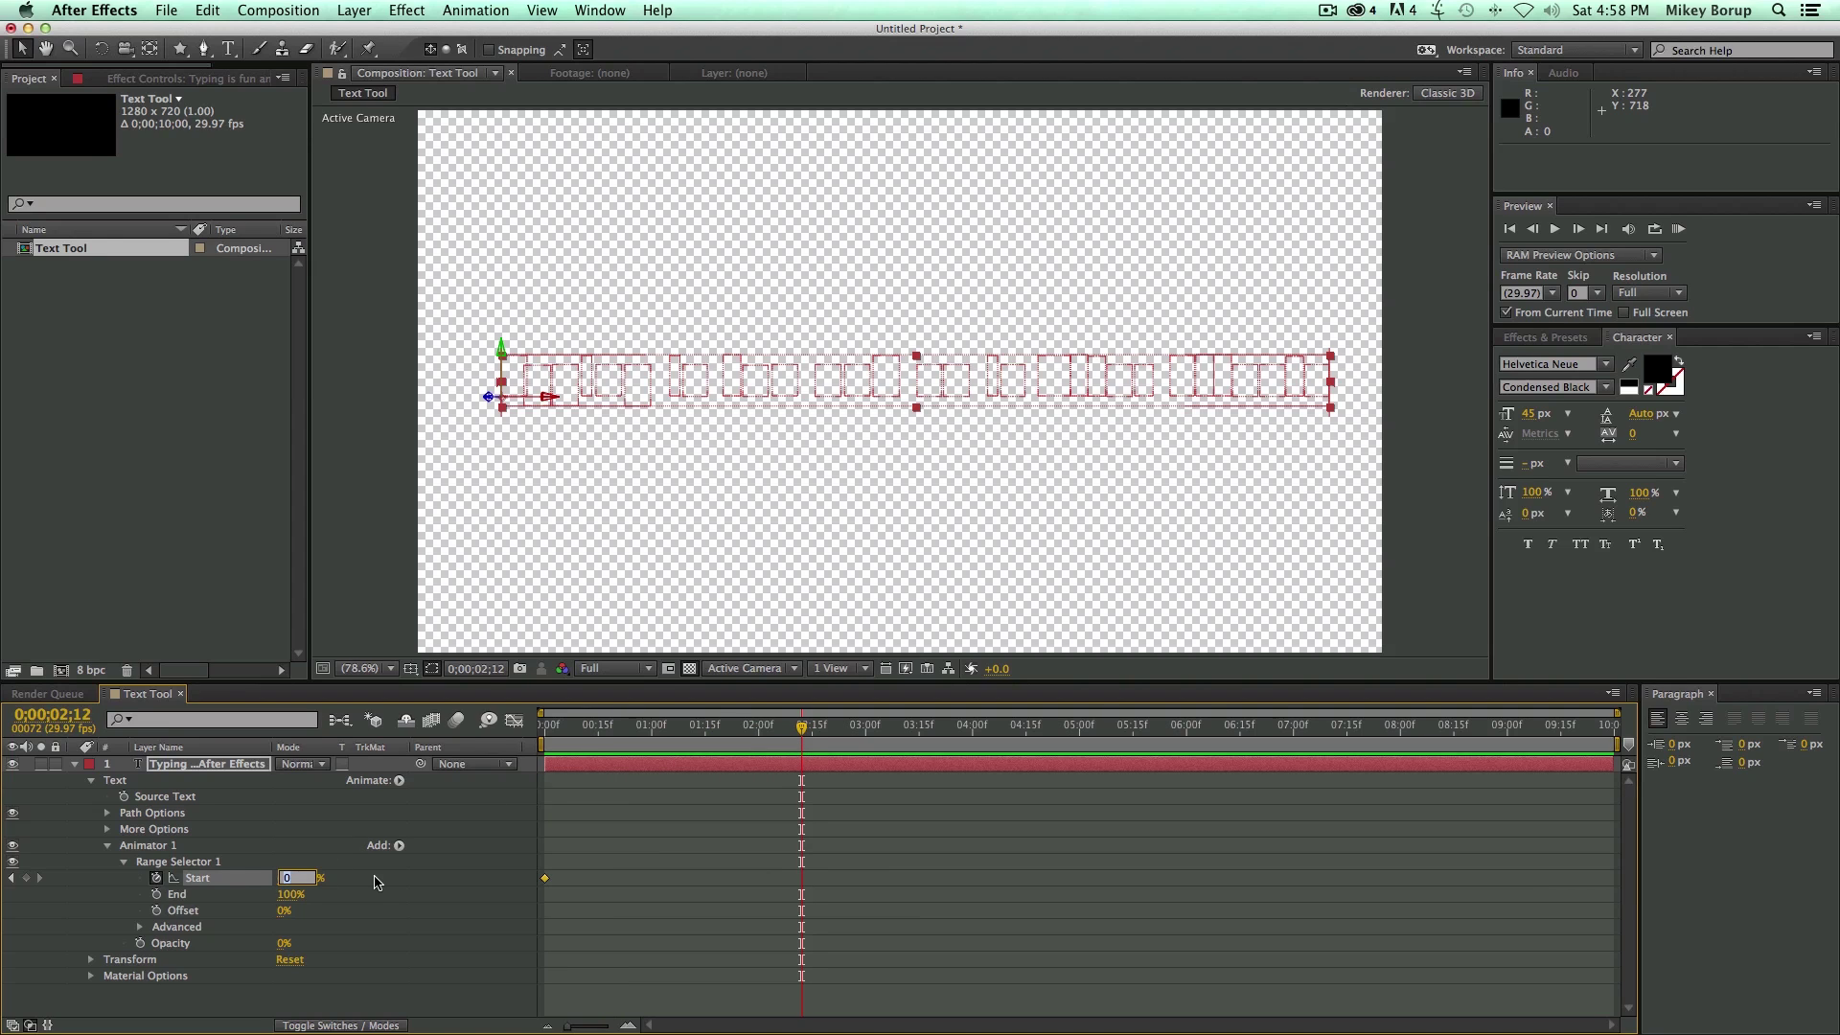
pyautogui.write('100')
pyautogui.press('Return')
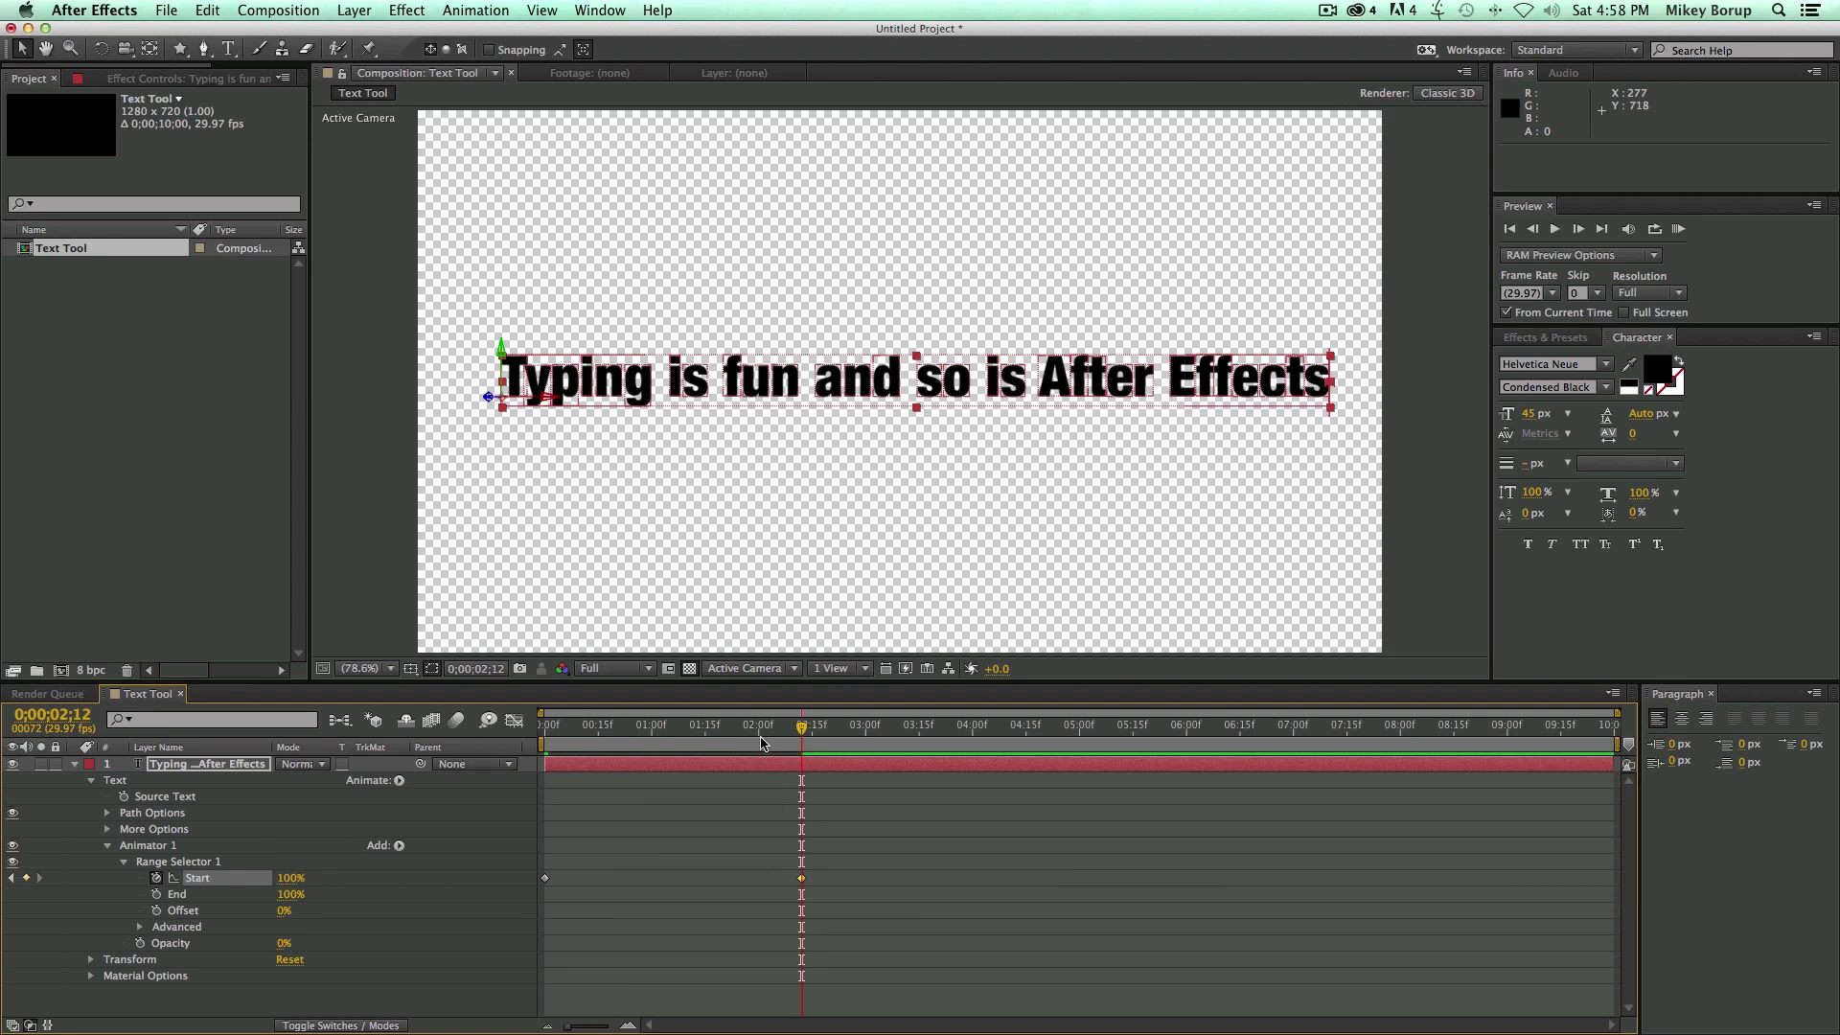
pyautogui.moveTo(762, 742); pyautogui.dragTo(544, 742)
pyautogui.press('space')
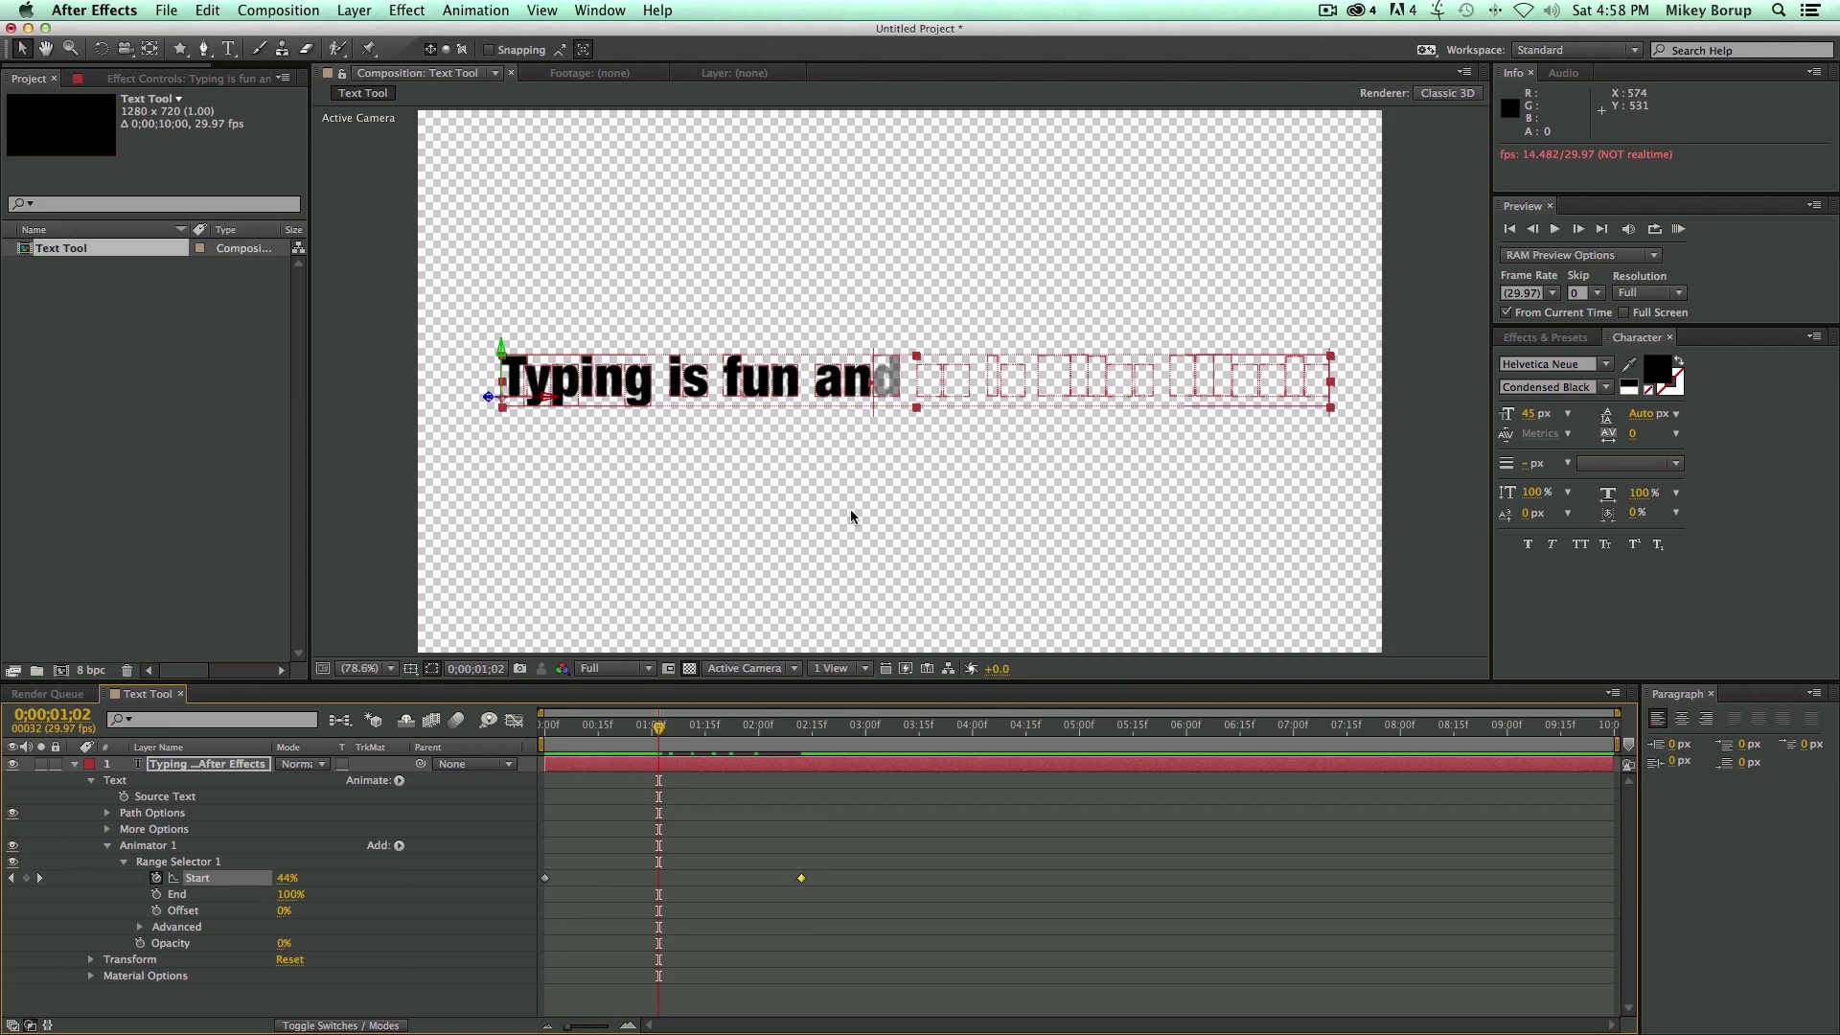
pyautogui.click(139, 928)
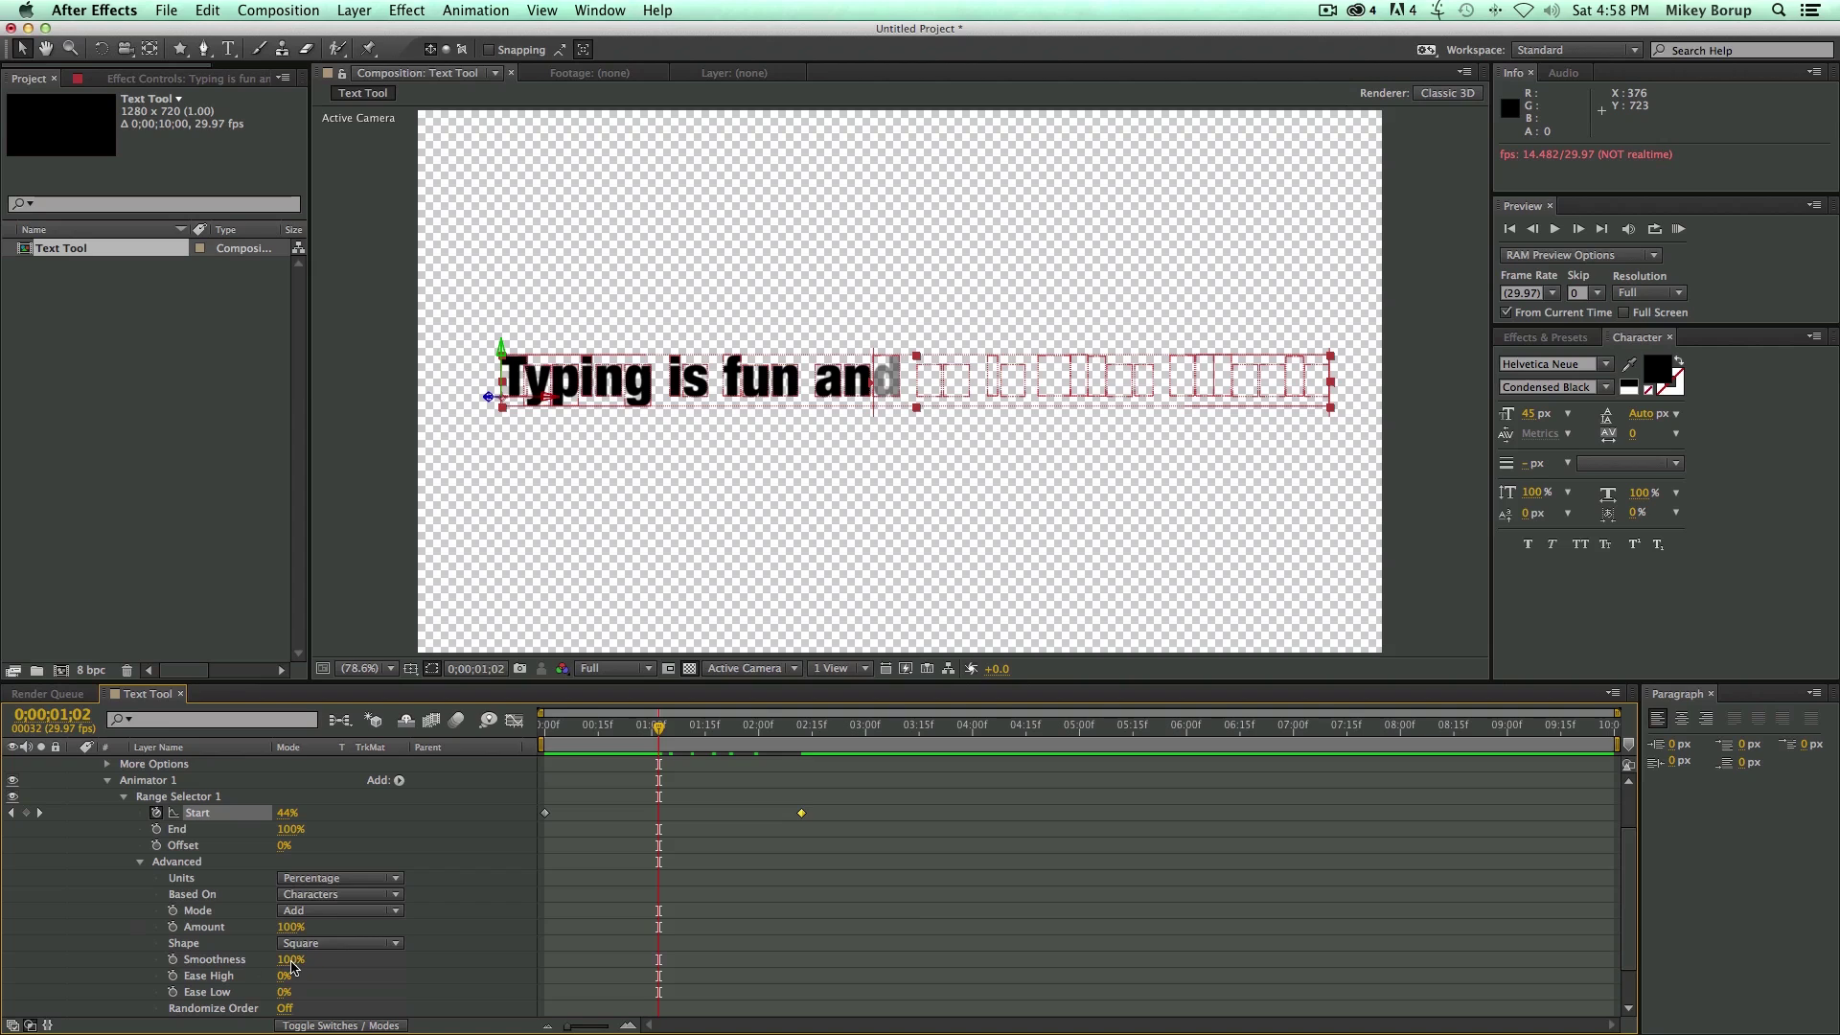
# Reduce the range Smoothness to 0% and preview the abrupt letter-by-letter type-on
pyautogui.moveTo(292, 965); pyautogui.dragTo(137, 956)
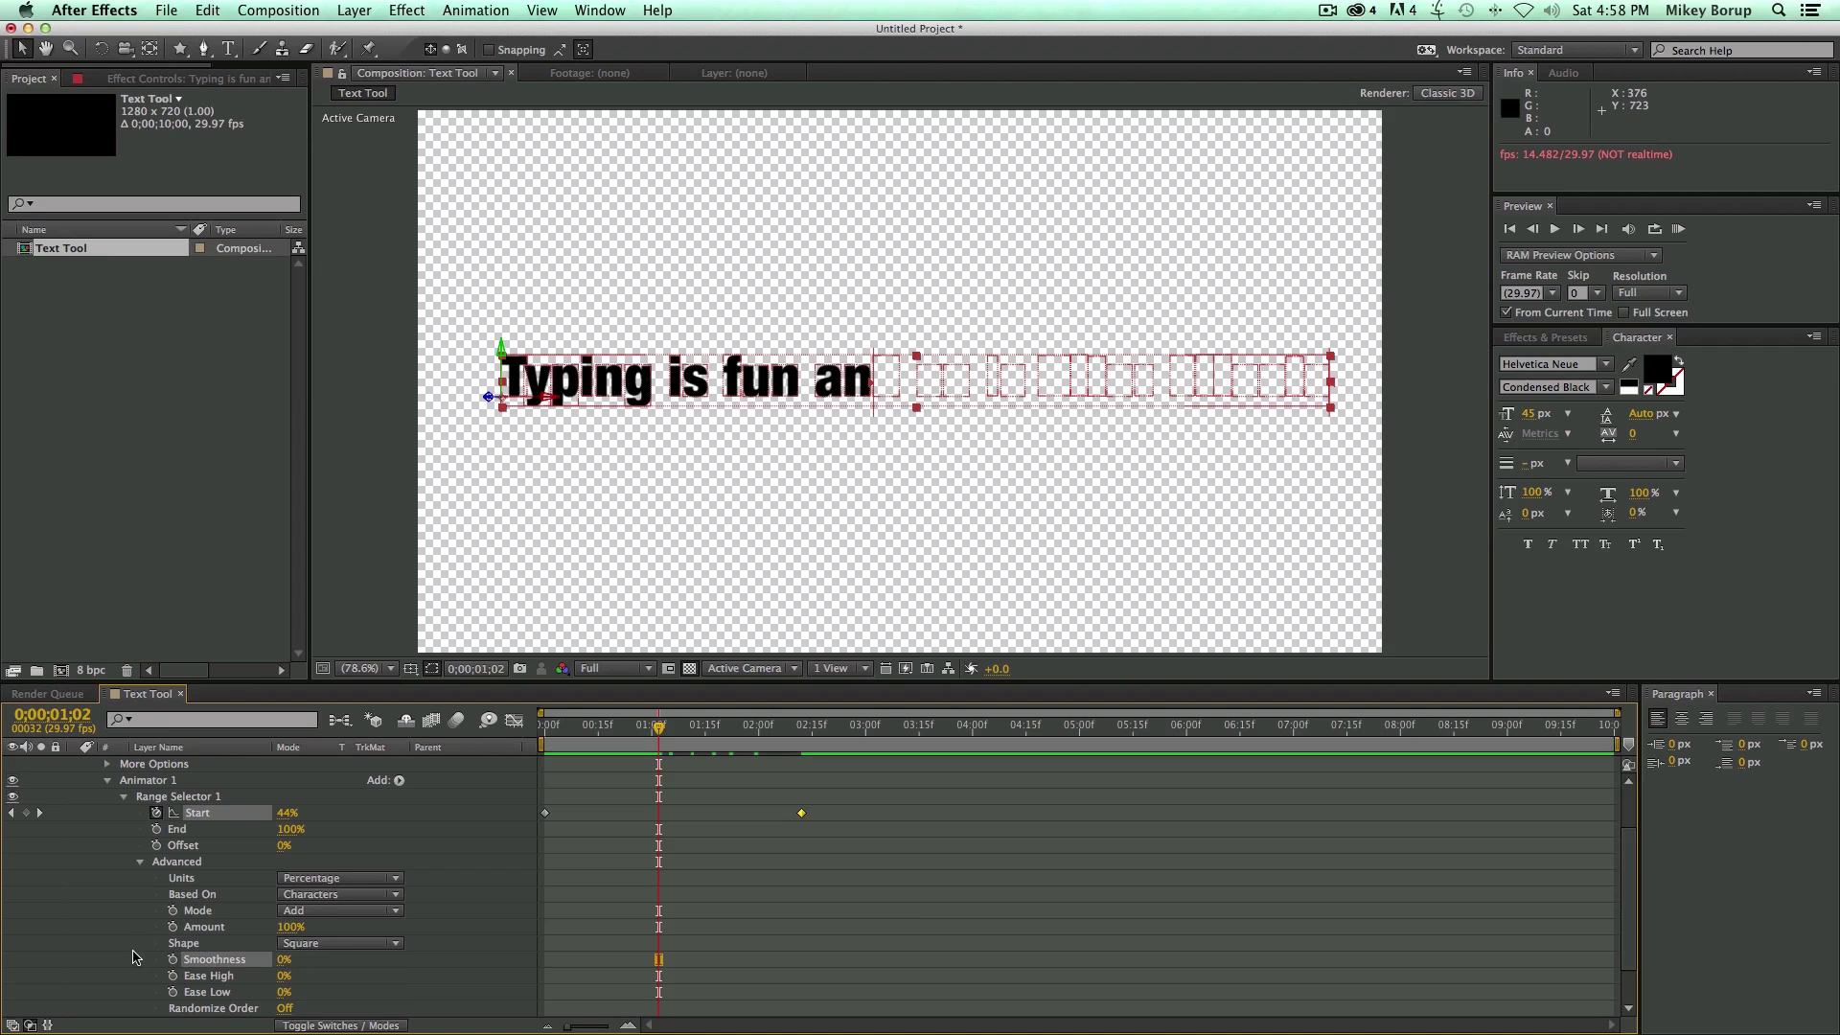
pyautogui.click(140, 953)
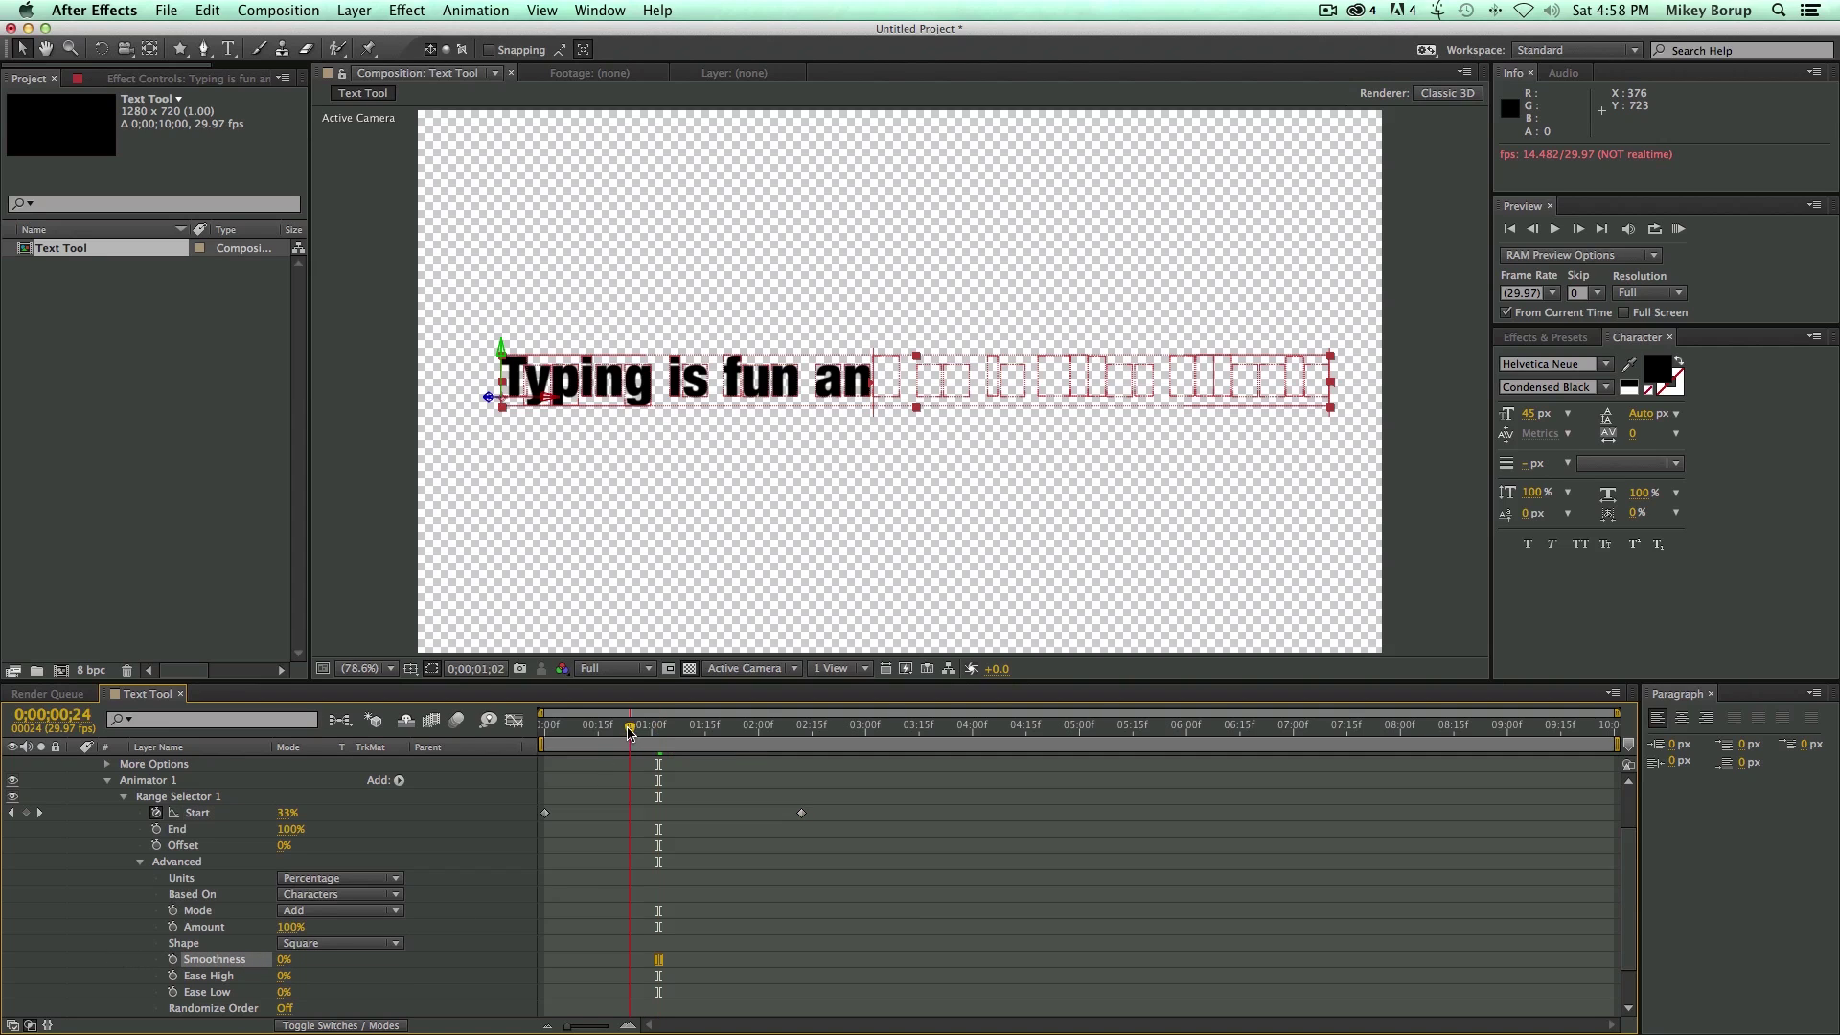
pyautogui.moveTo(630, 728); pyautogui.dragTo(545, 731)
pyautogui.press('space')
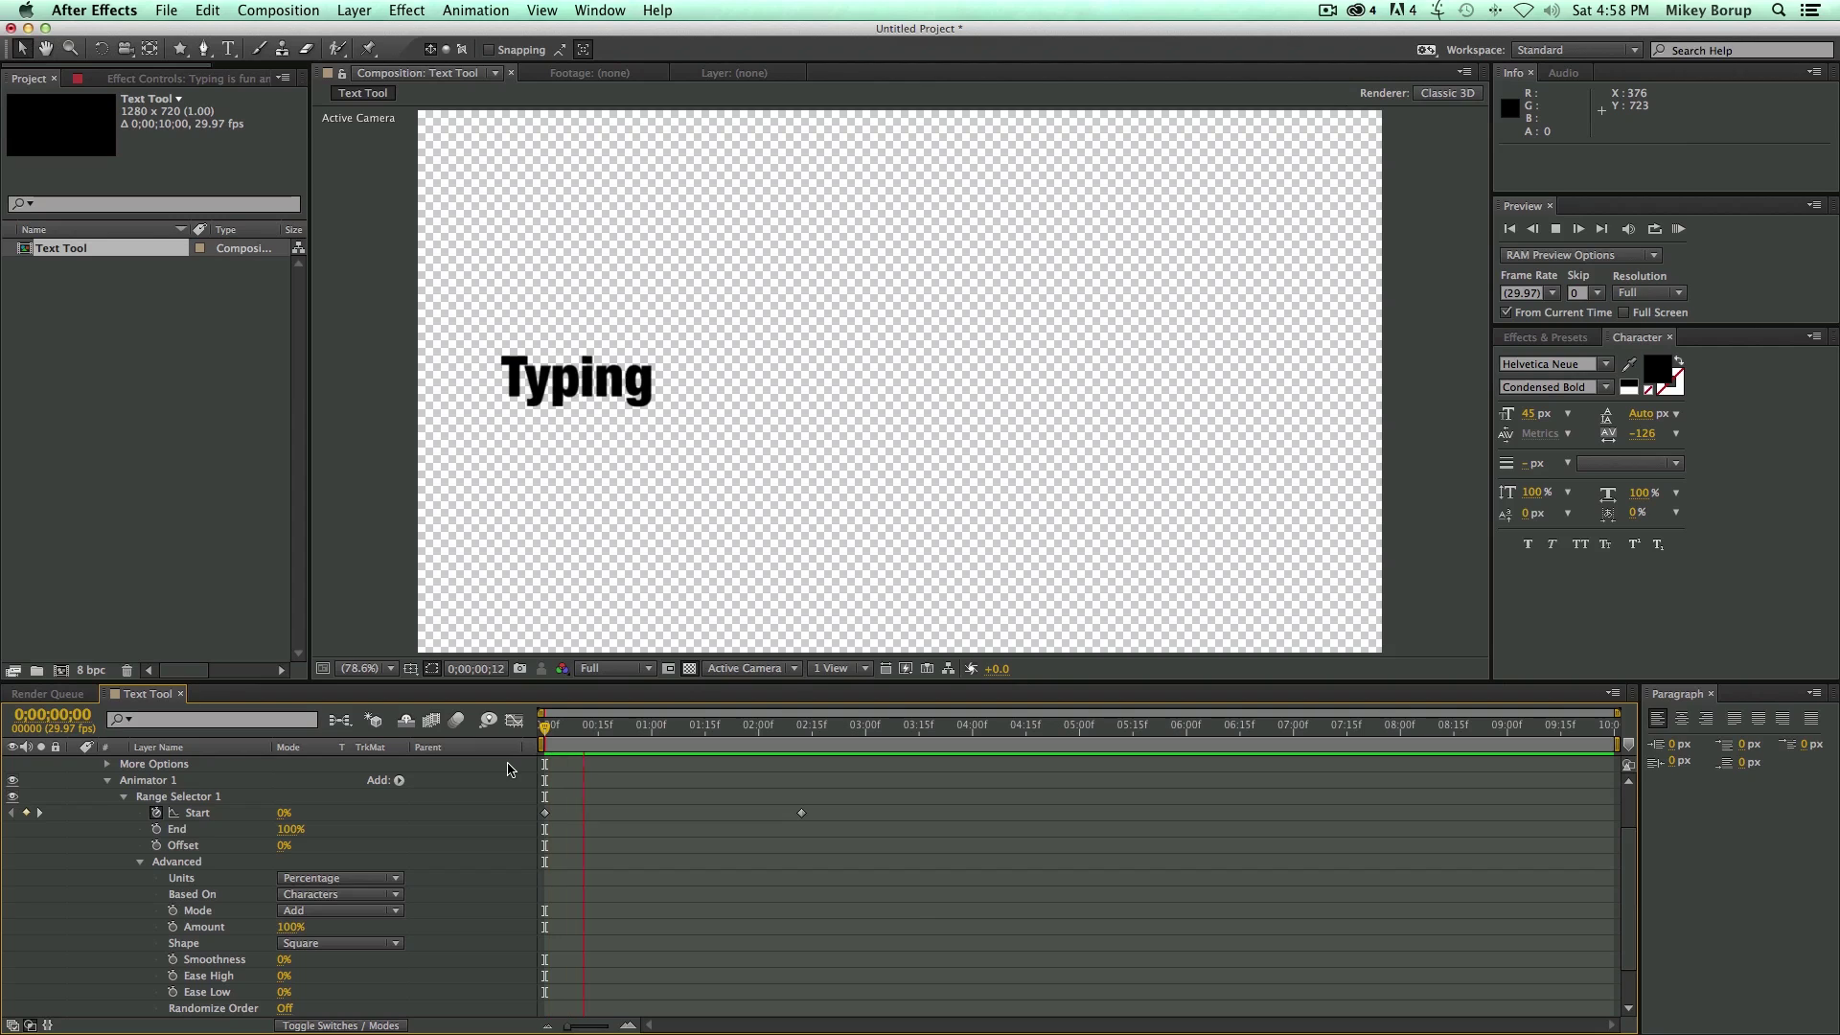
pyautogui.press('space')
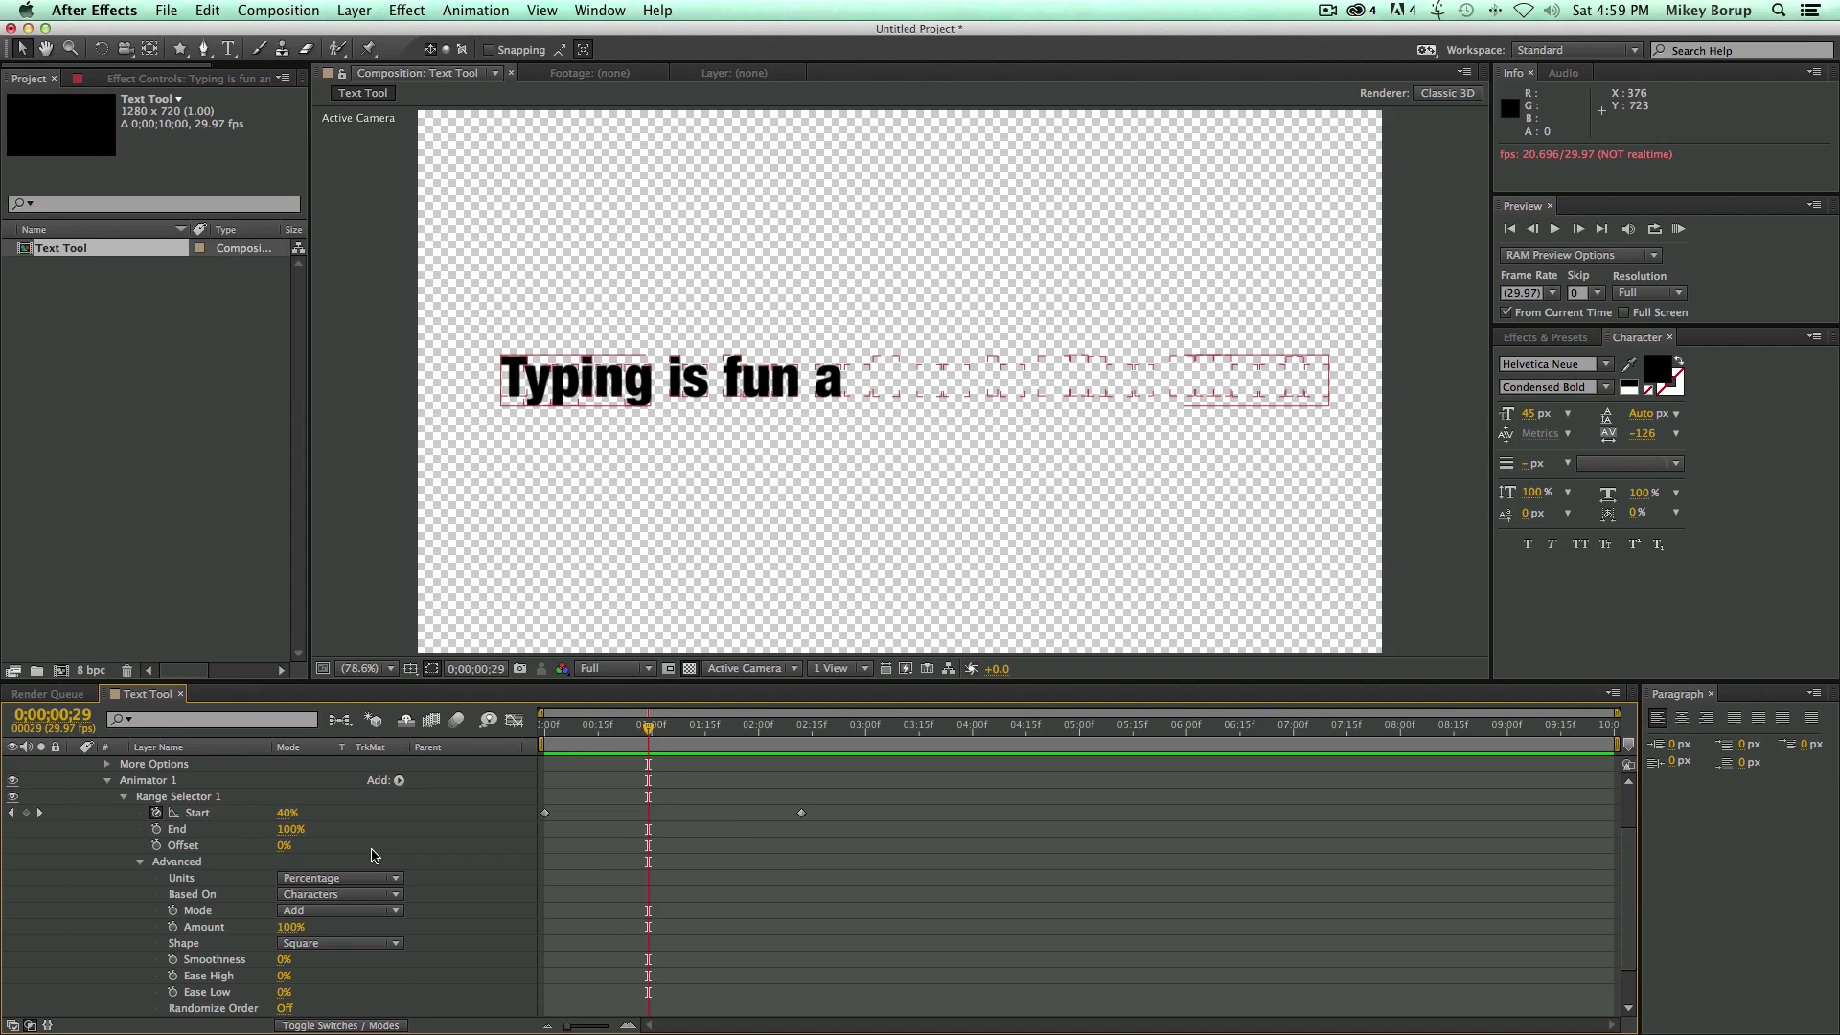
pyautogui.press('Home')
pyautogui.press('space')
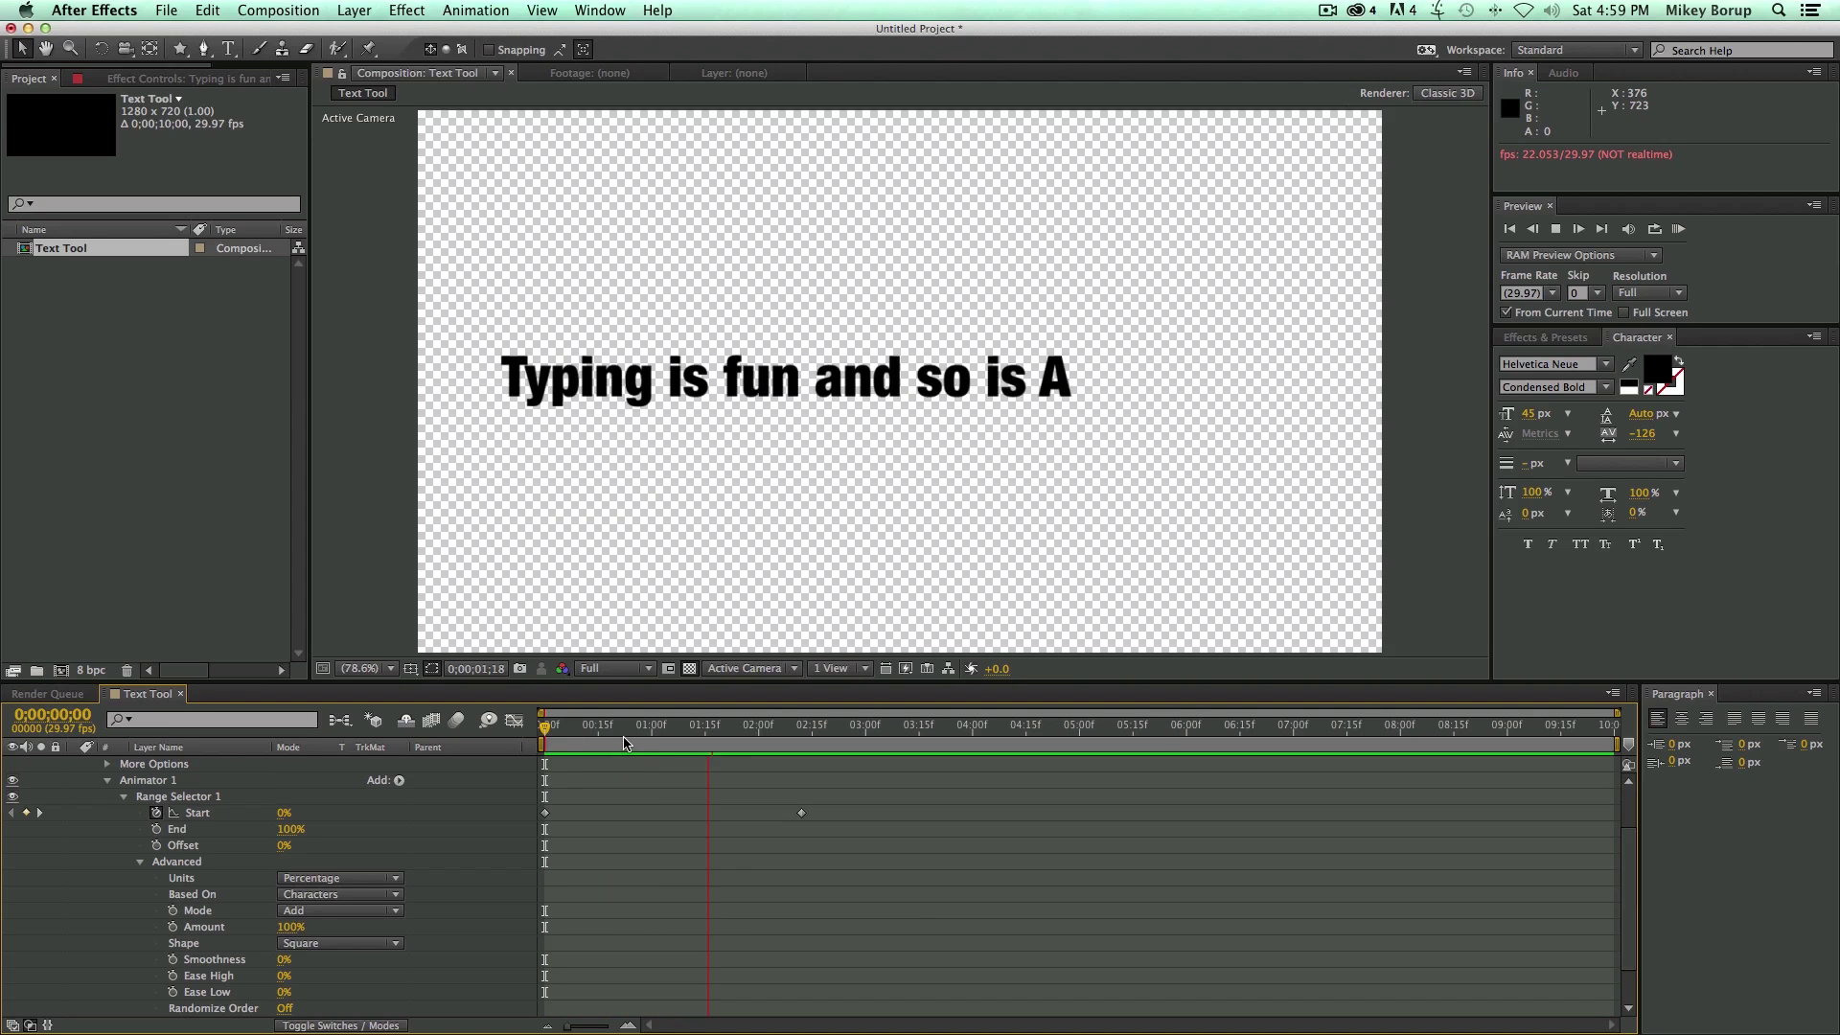
pyautogui.click(659, 744)
pyautogui.moveTo(659, 744)
pyautogui.mouseDown()
pyautogui.moveTo(597, 730)
pyautogui.moveTo(757, 747)
pyautogui.moveTo(669, 746)
pyautogui.mouseUp()
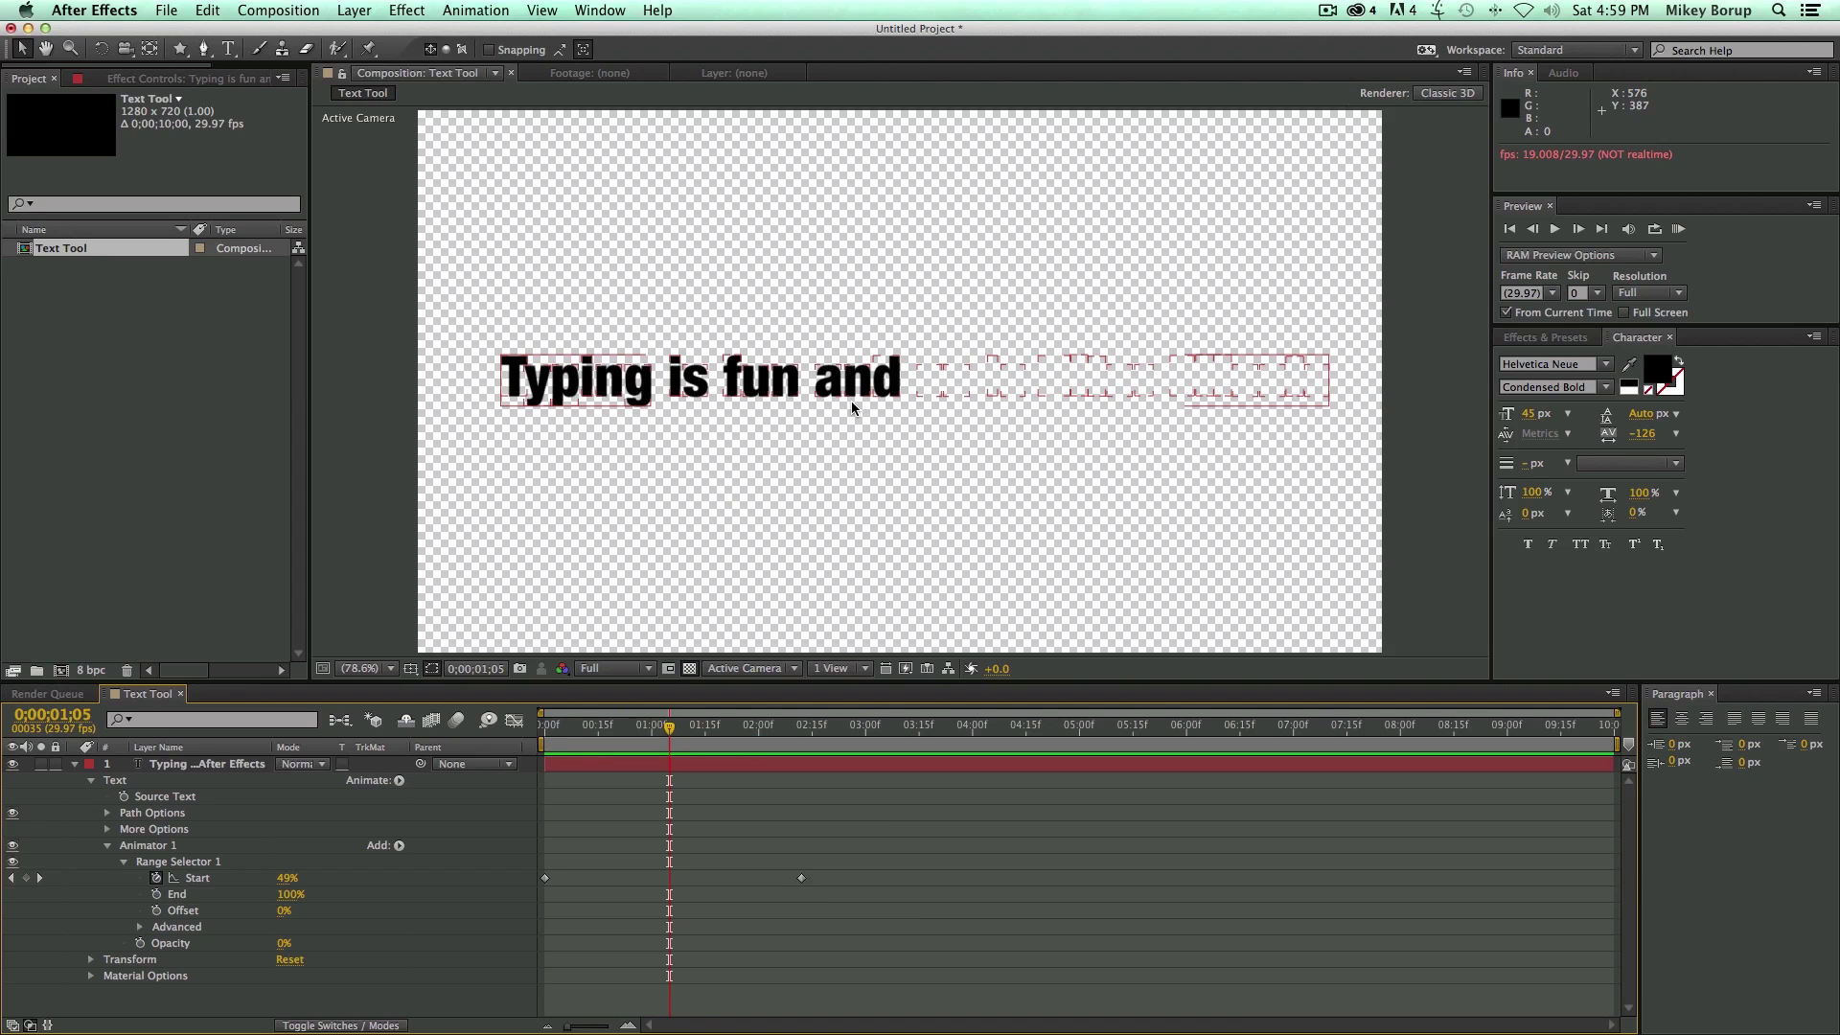
pyautogui.click(108, 845)
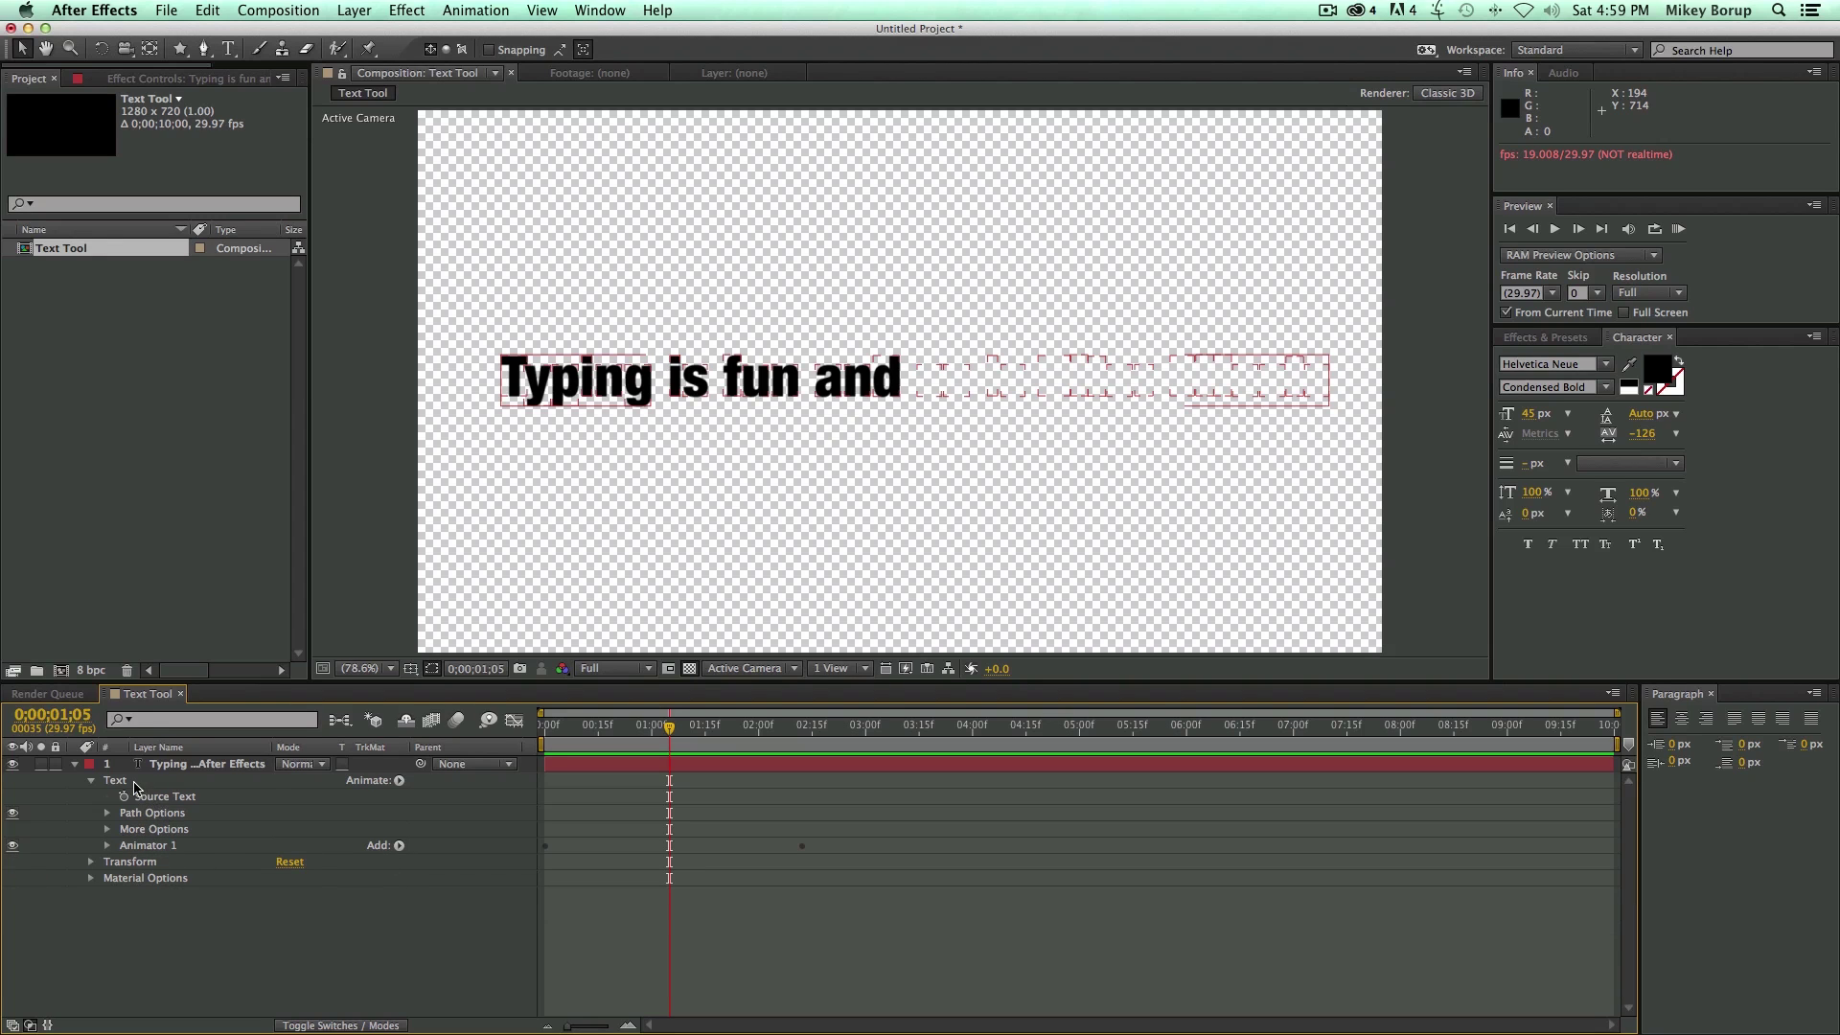
pyautogui.click(113, 782)
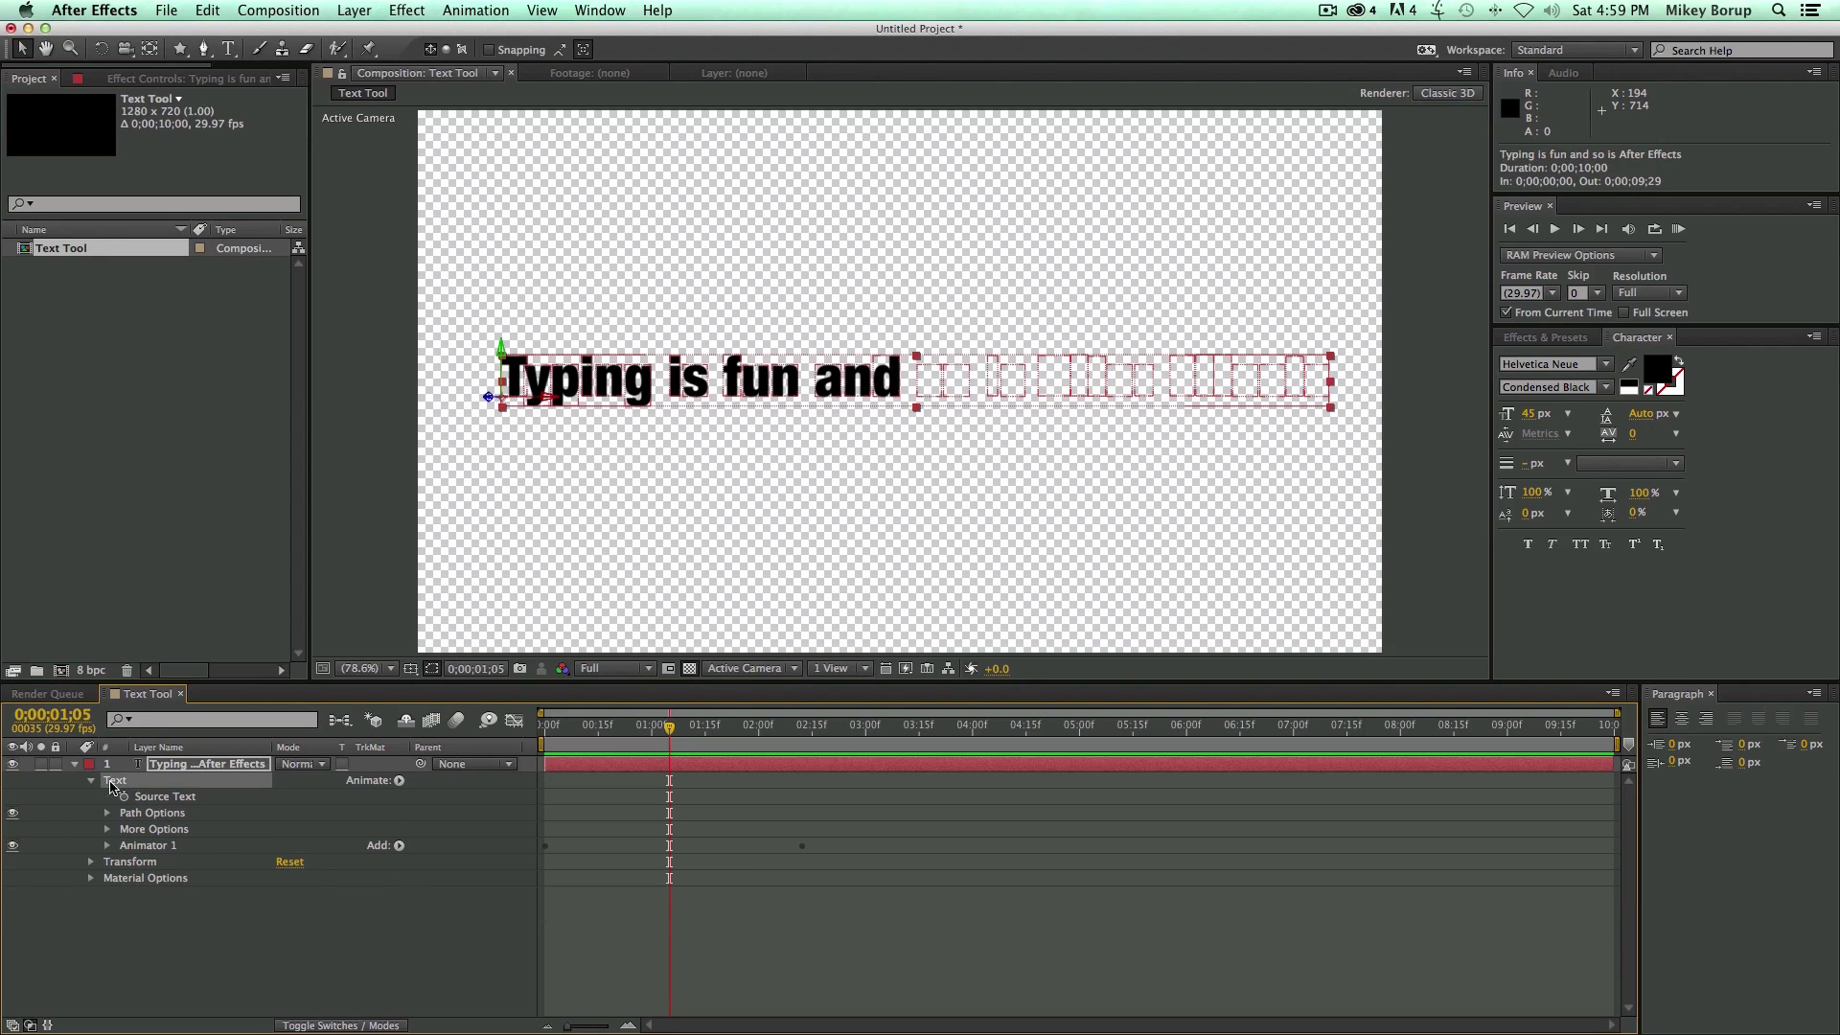
# Add a second Scale animator set to 110% and preview the enlarged letters
pyautogui.click(399, 780)
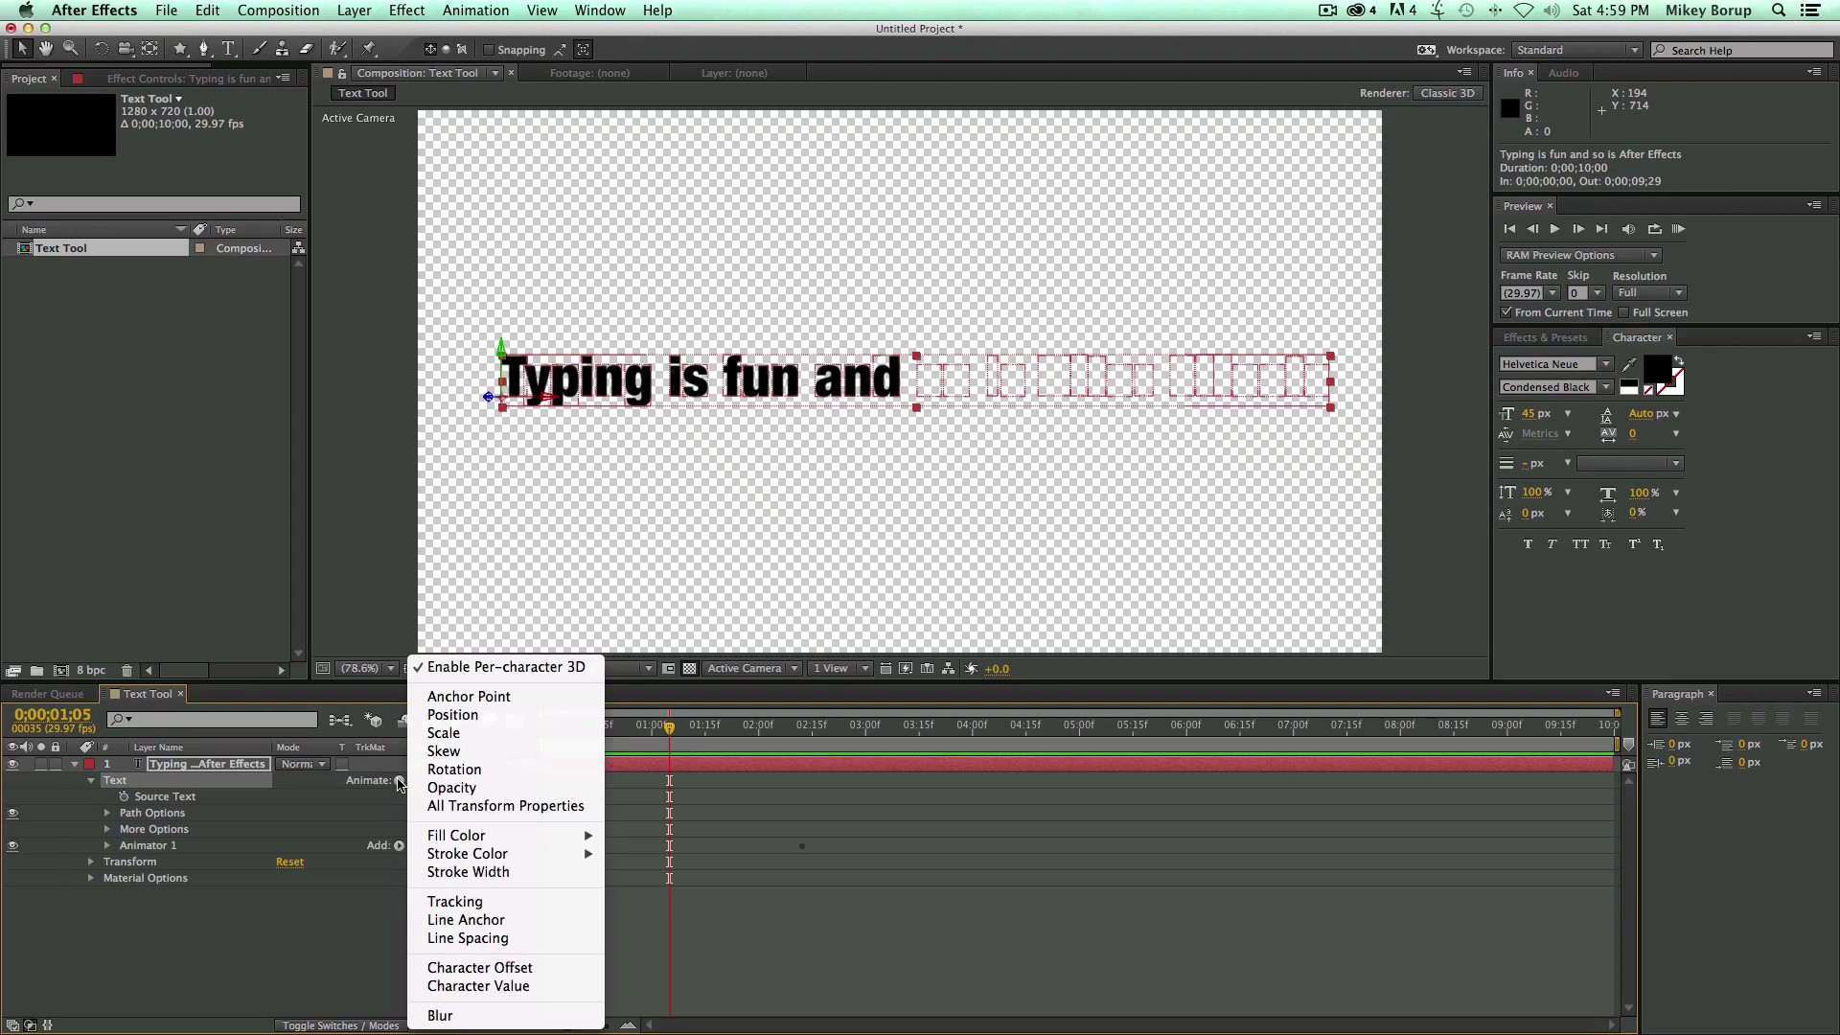
pyautogui.click(470, 734)
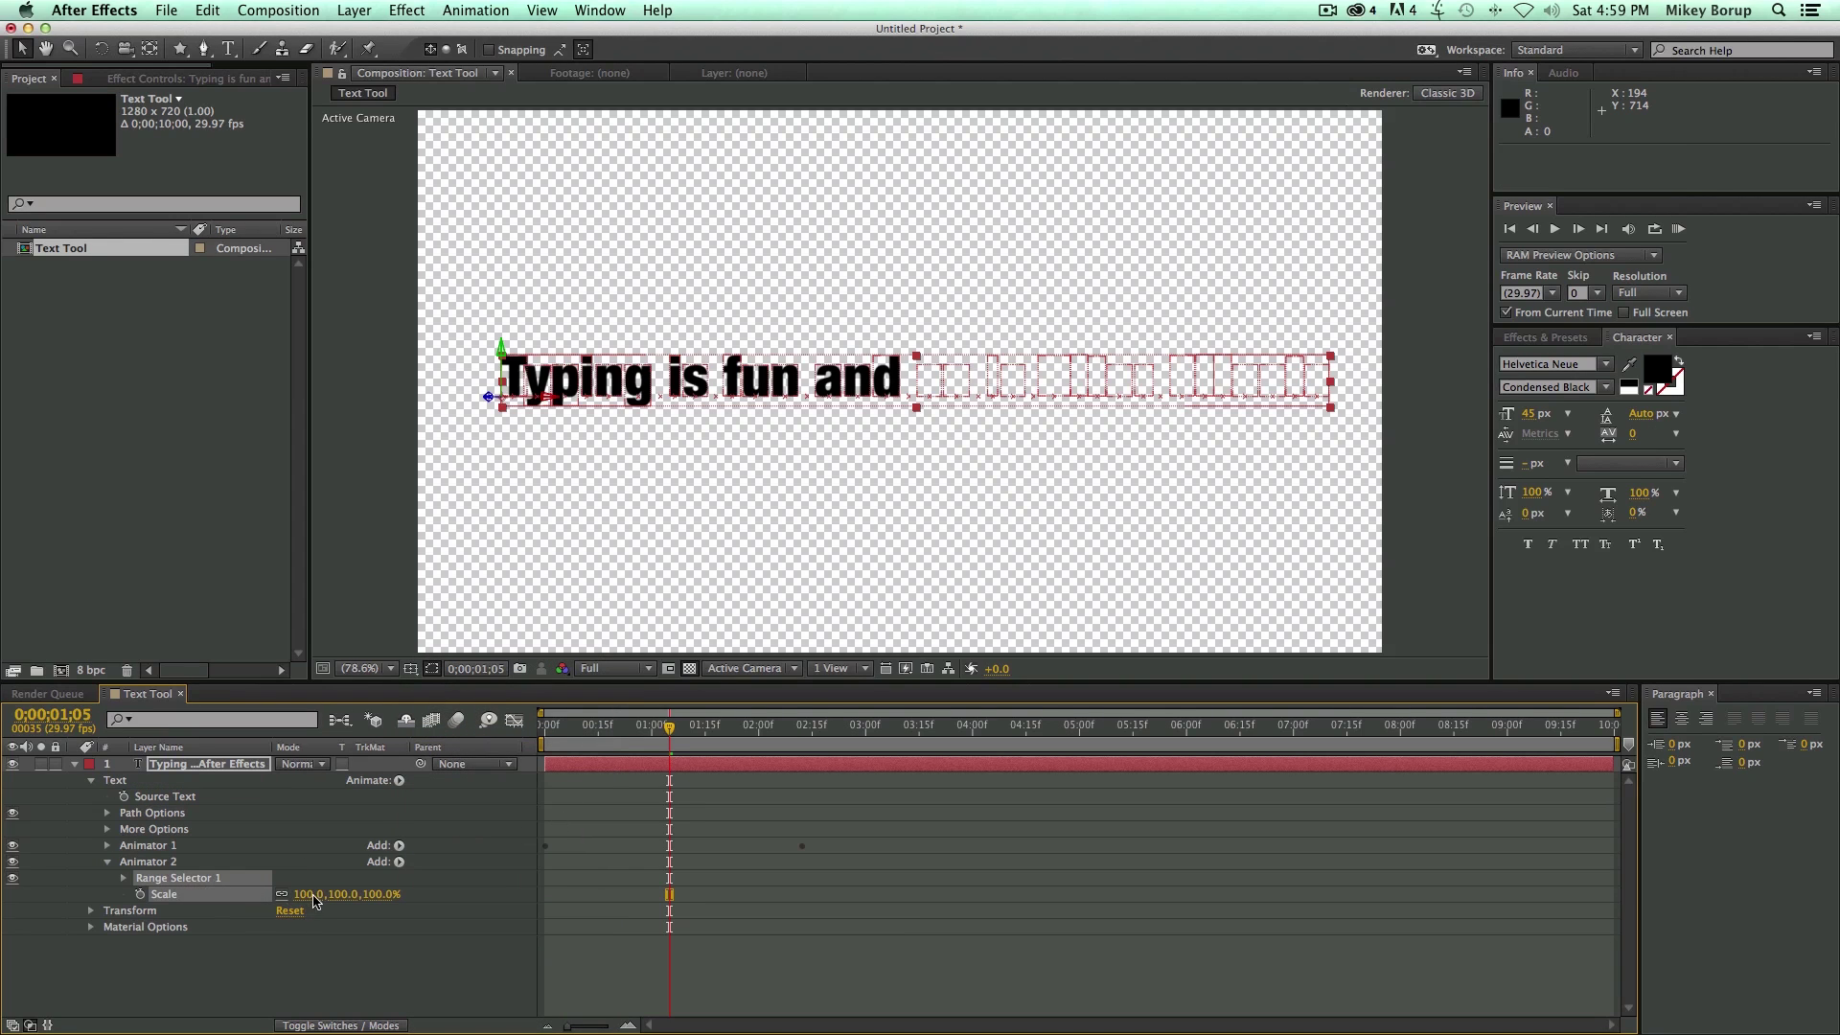
pyautogui.moveTo(314, 896); pyautogui.dragTo(351, 906)
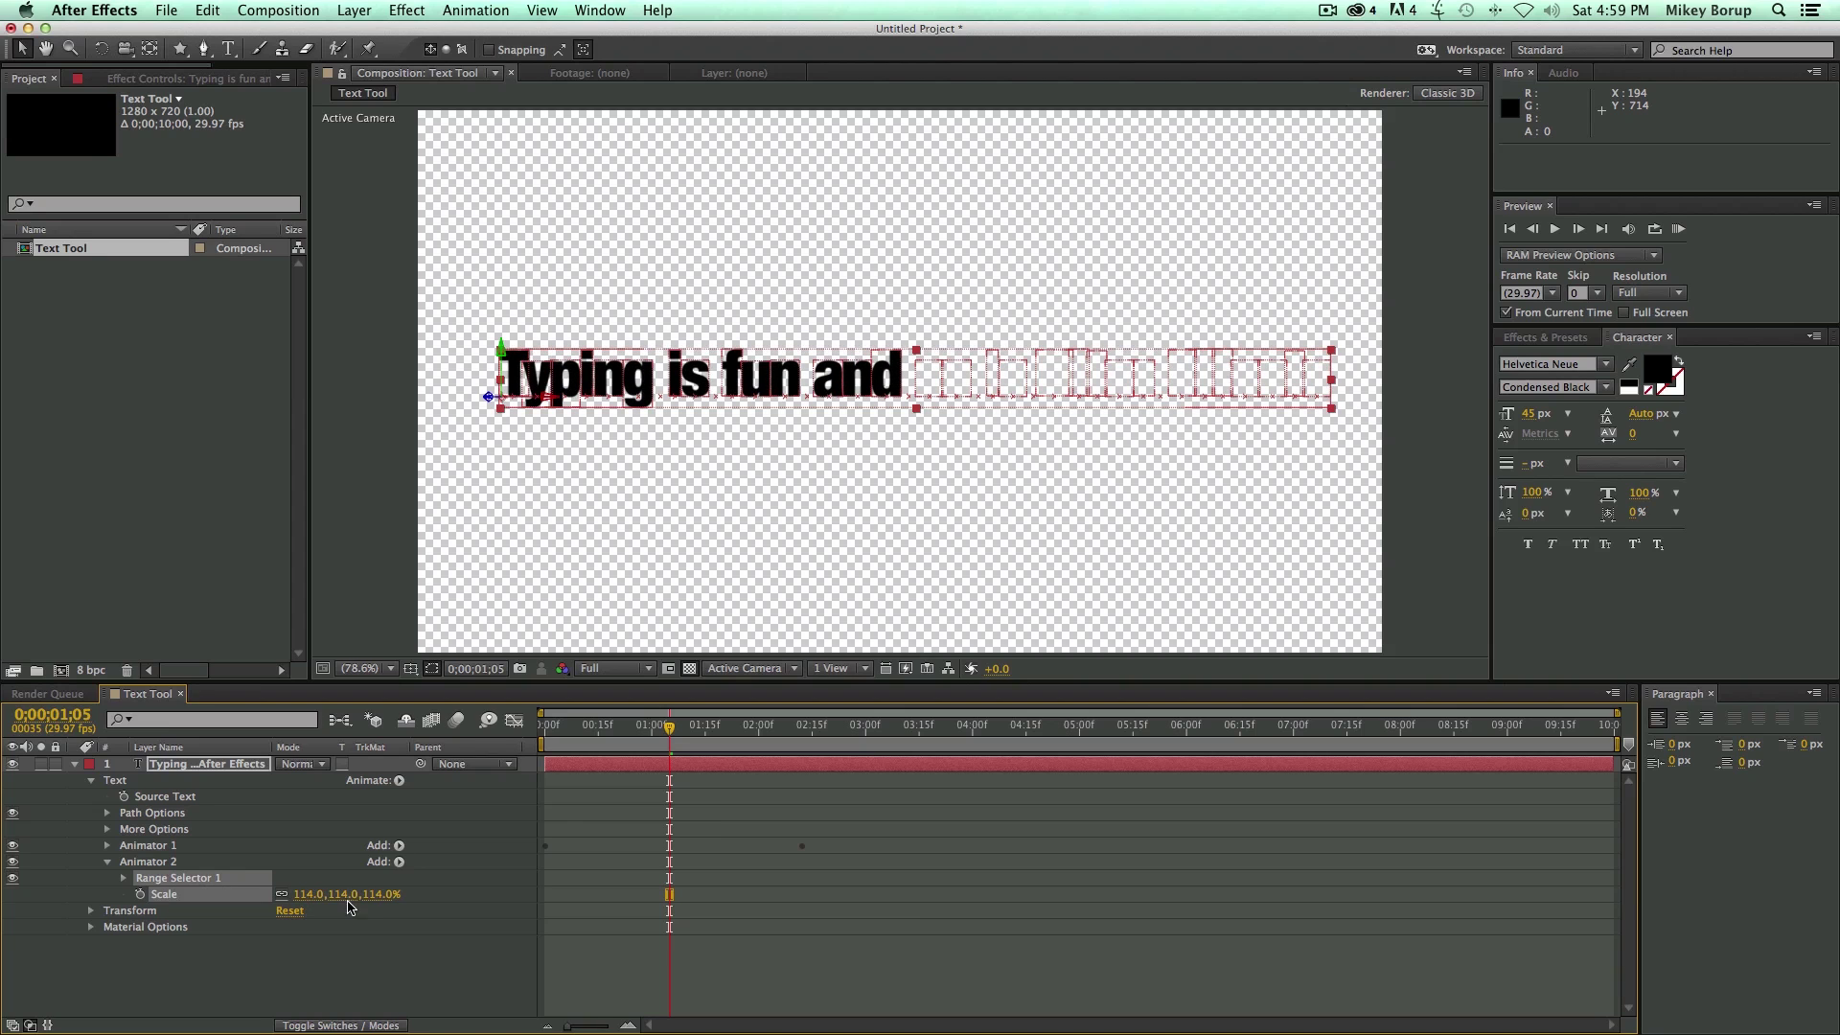
pyautogui.click(314, 896)
pyautogui.write('1')
pyautogui.press('Return')
pyautogui.moveTo(669, 728); pyautogui.dragTo(529, 738)
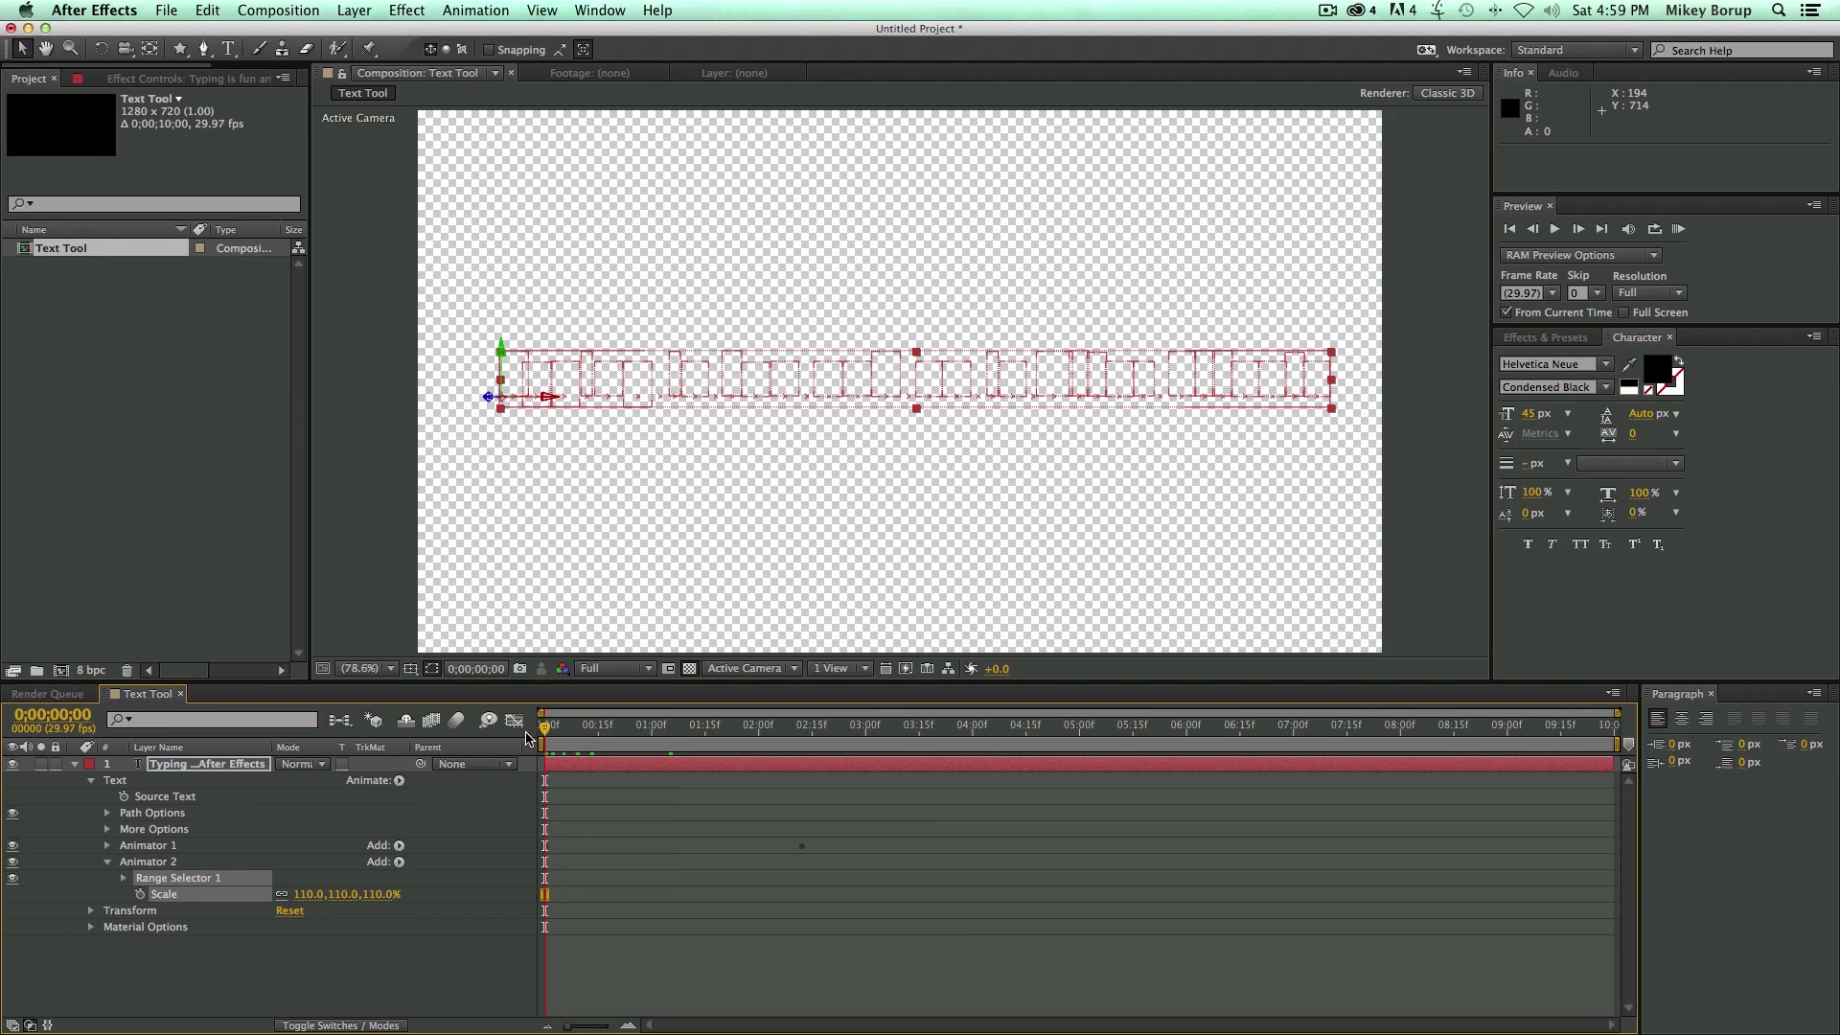
pyautogui.press('space')
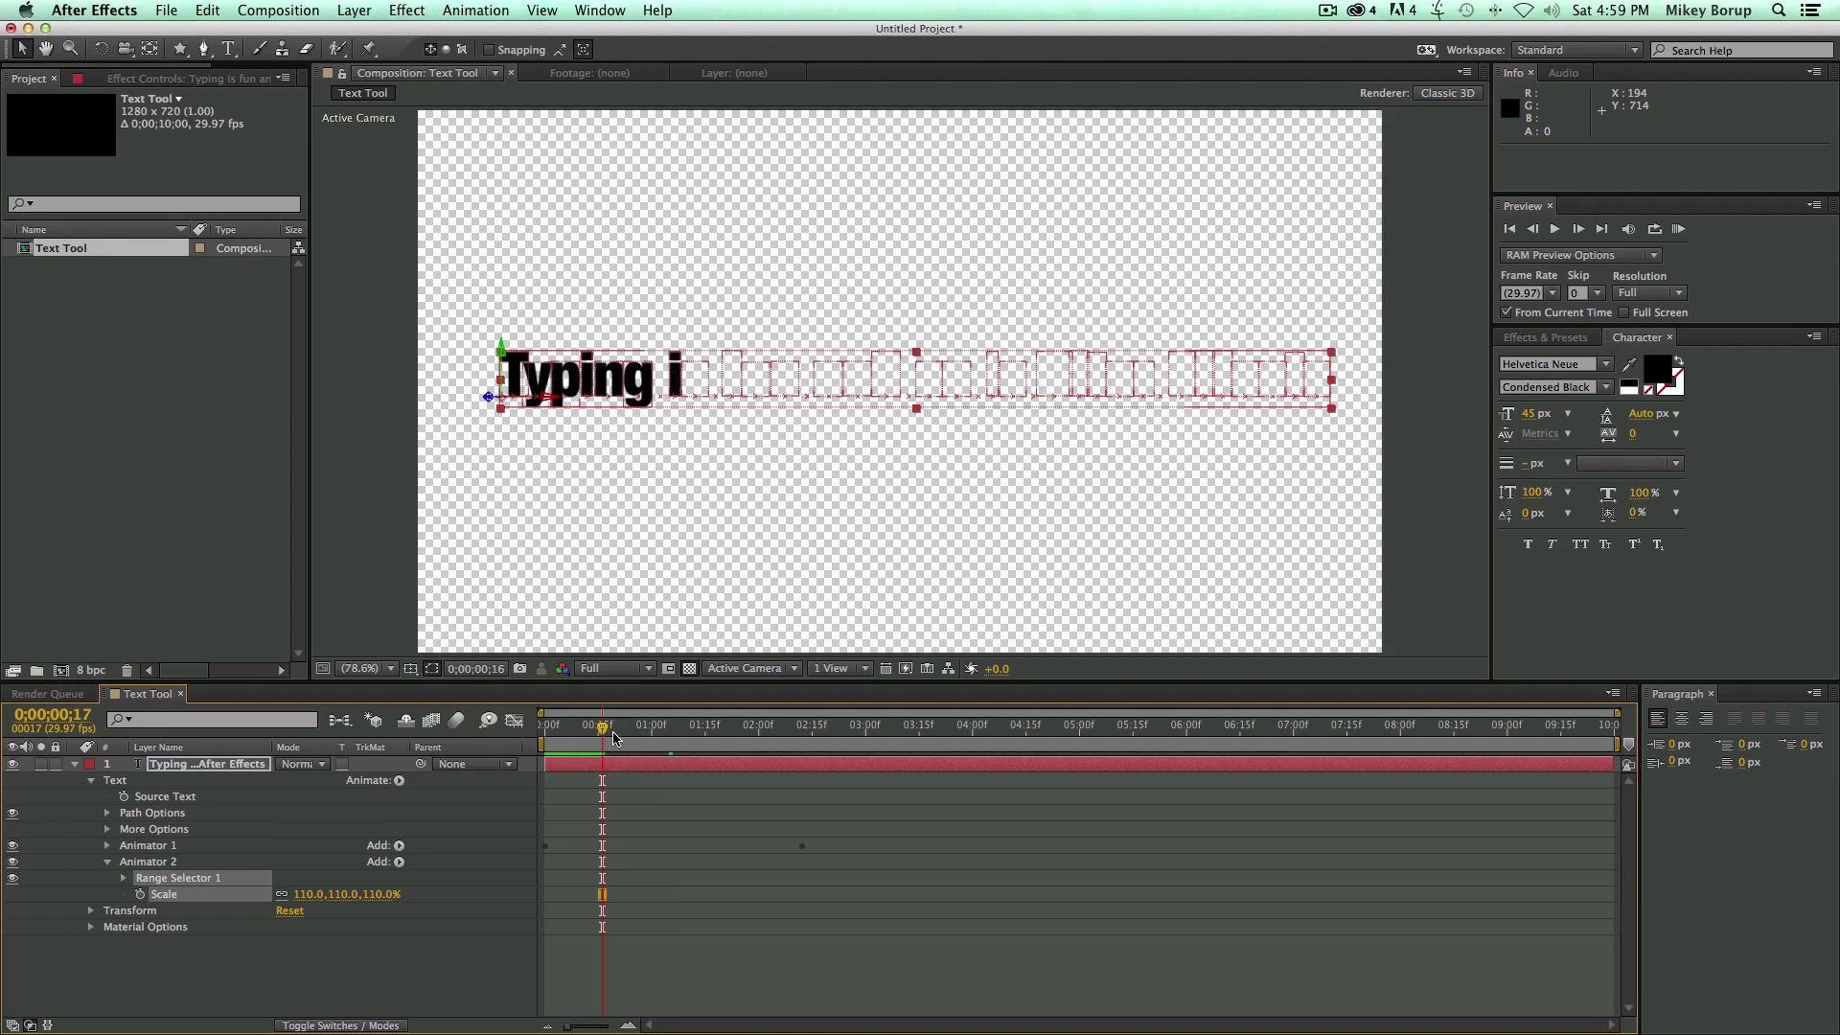
pyautogui.click(124, 878)
# Expand Animator 2's range and try a 38% Start before undoing back to 0%
pyautogui.click(185, 894)
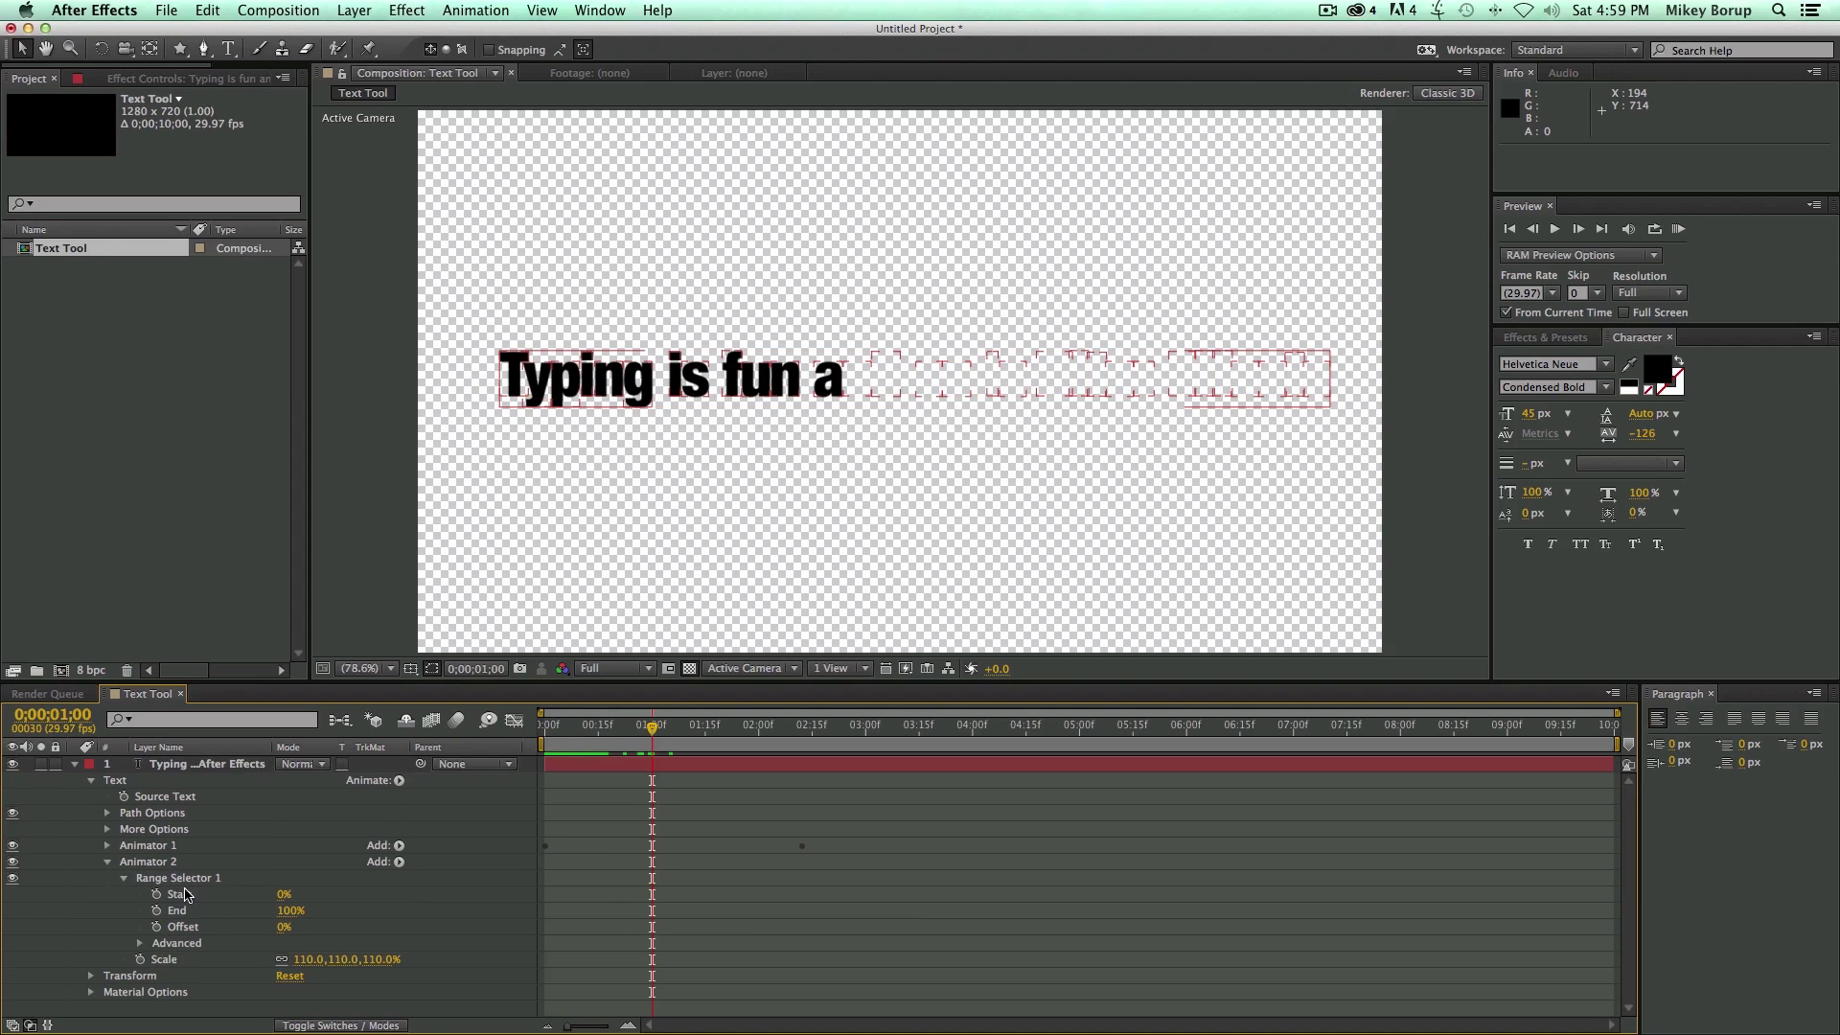
pyautogui.click(285, 911)
pyautogui.moveTo(285, 894); pyautogui.dragTo(324, 899)
pyautogui.hotkey('ctrl', 'z')
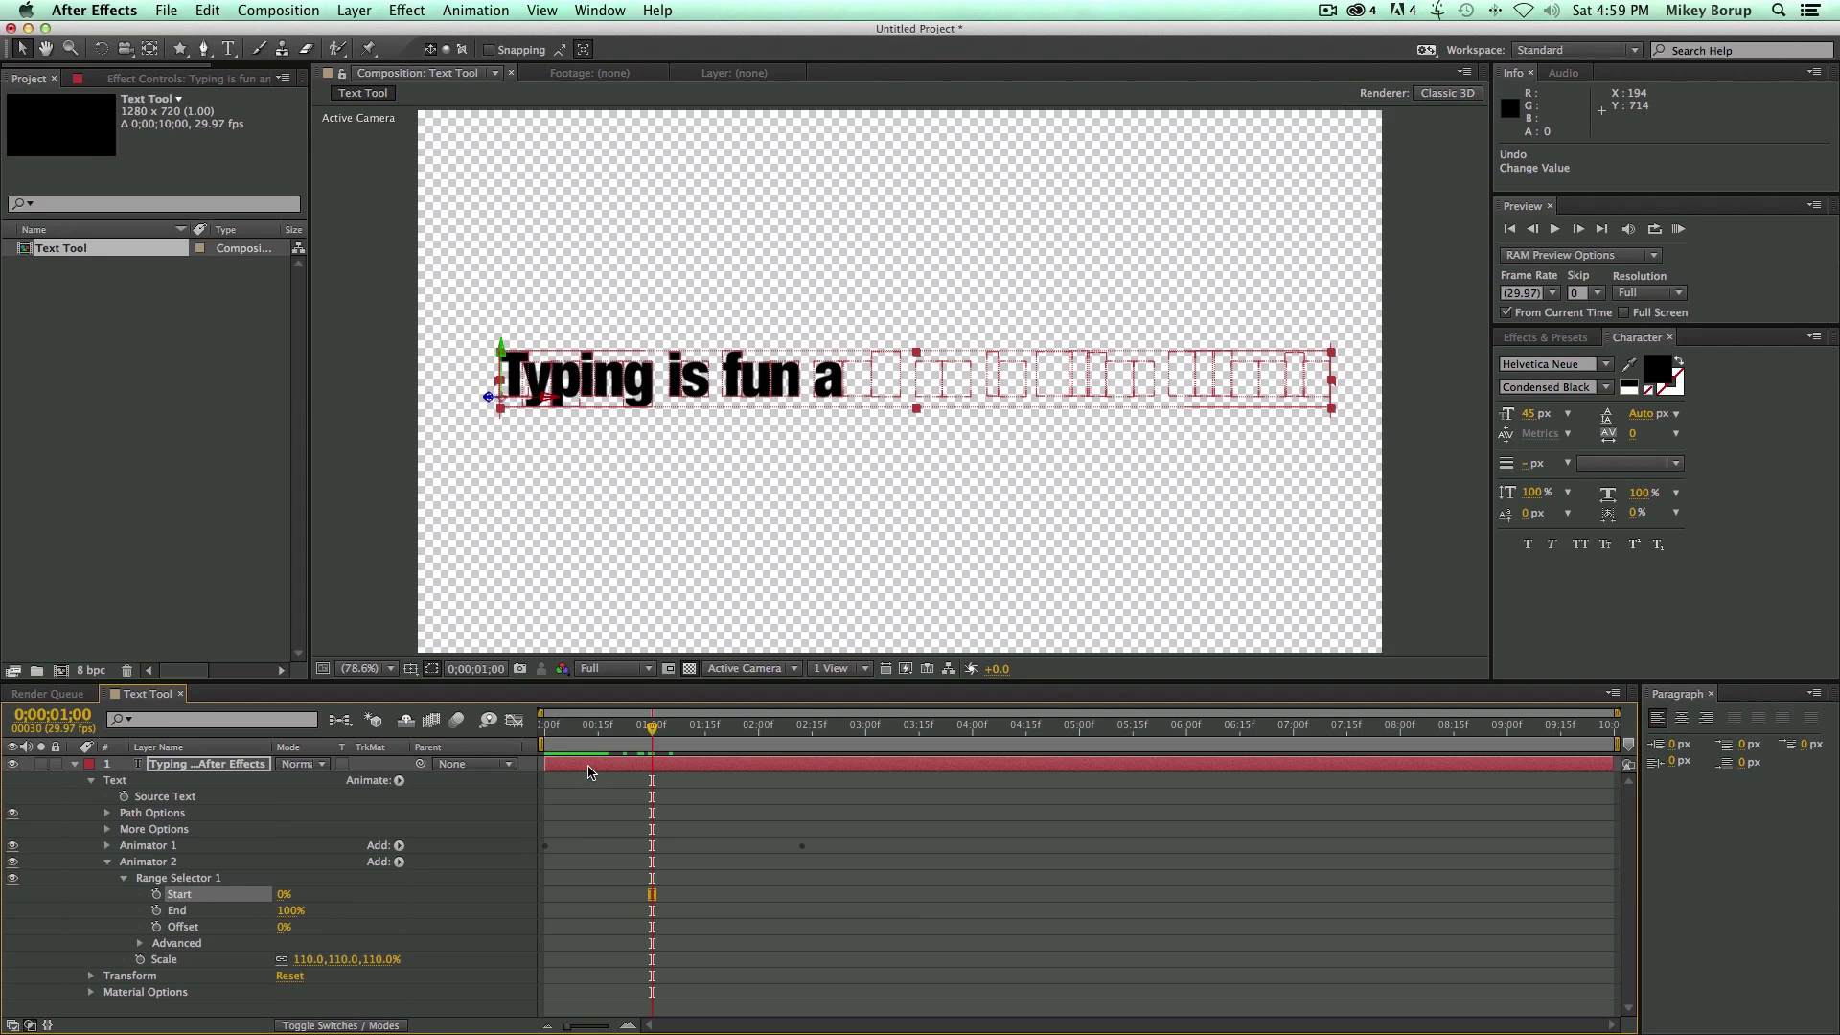
pyautogui.moveTo(610, 749); pyautogui.dragTo(537, 738)
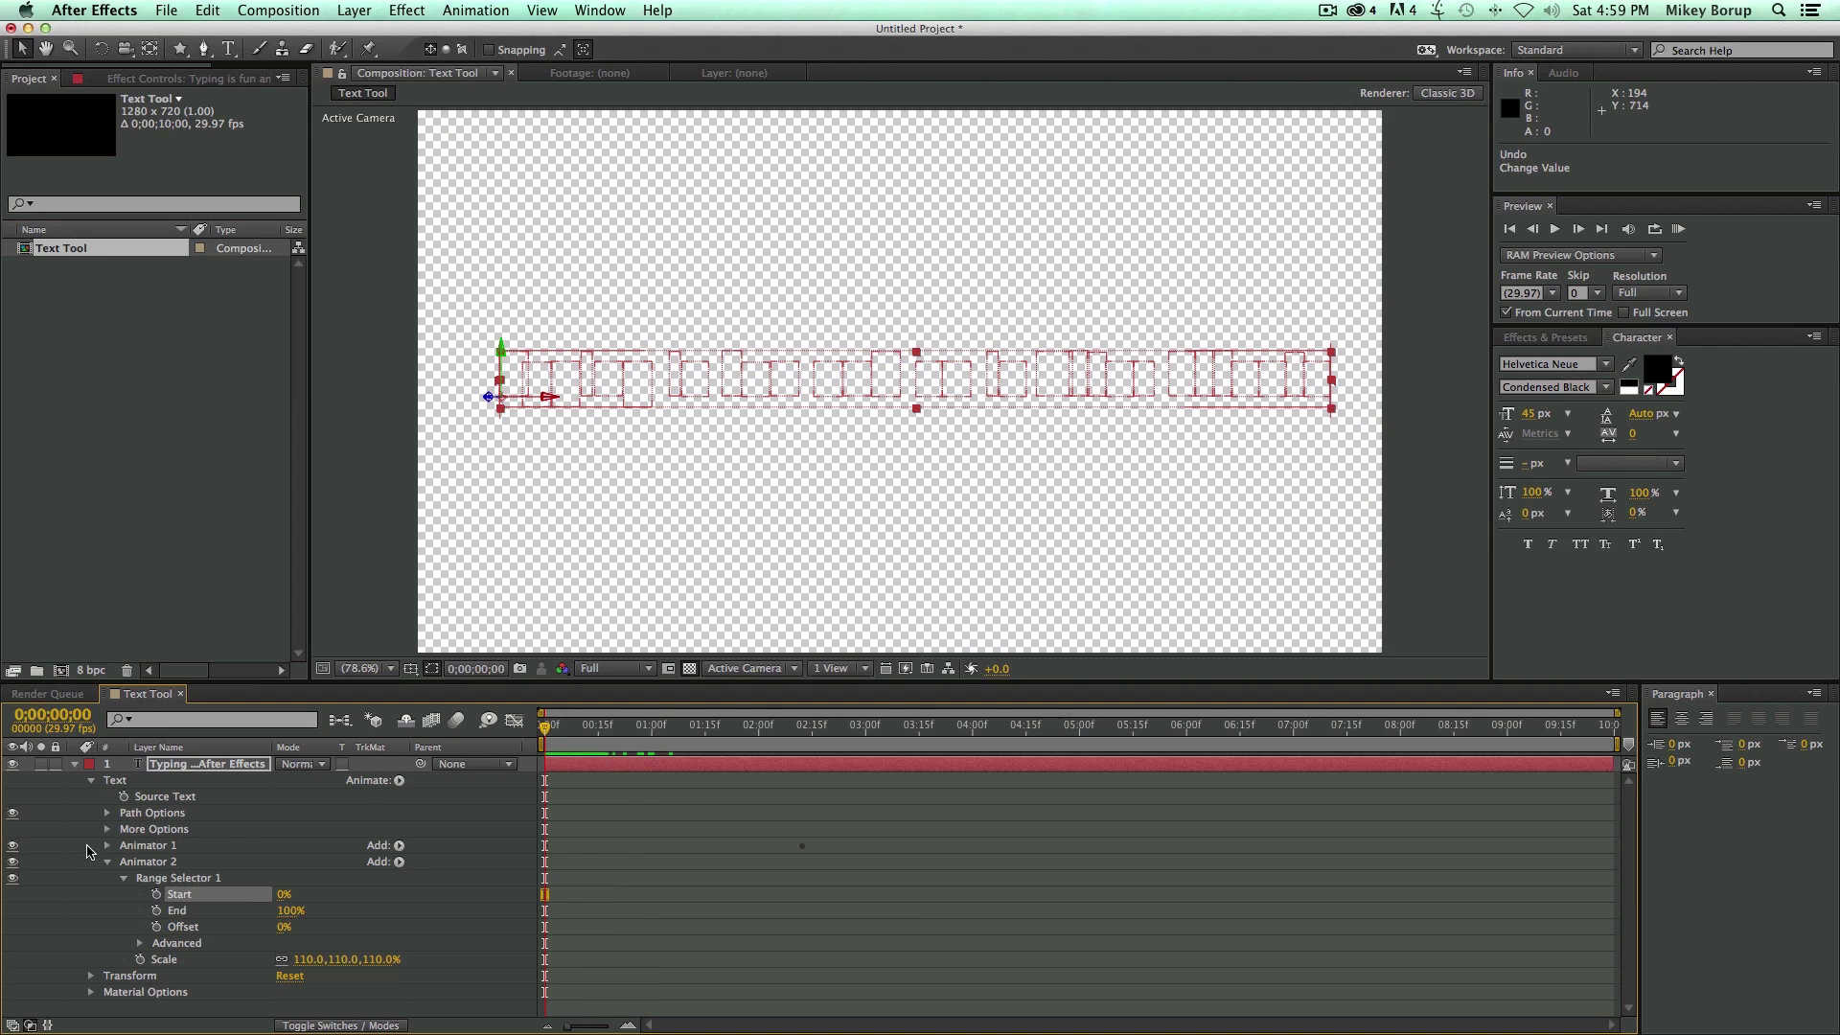
# Copy Animator 1's two Start keyframes
pyautogui.click(108, 846)
pyautogui.moveTo(837, 899); pyautogui.dragTo(534, 875)
pyautogui.hotkey('ctrl', 'c')
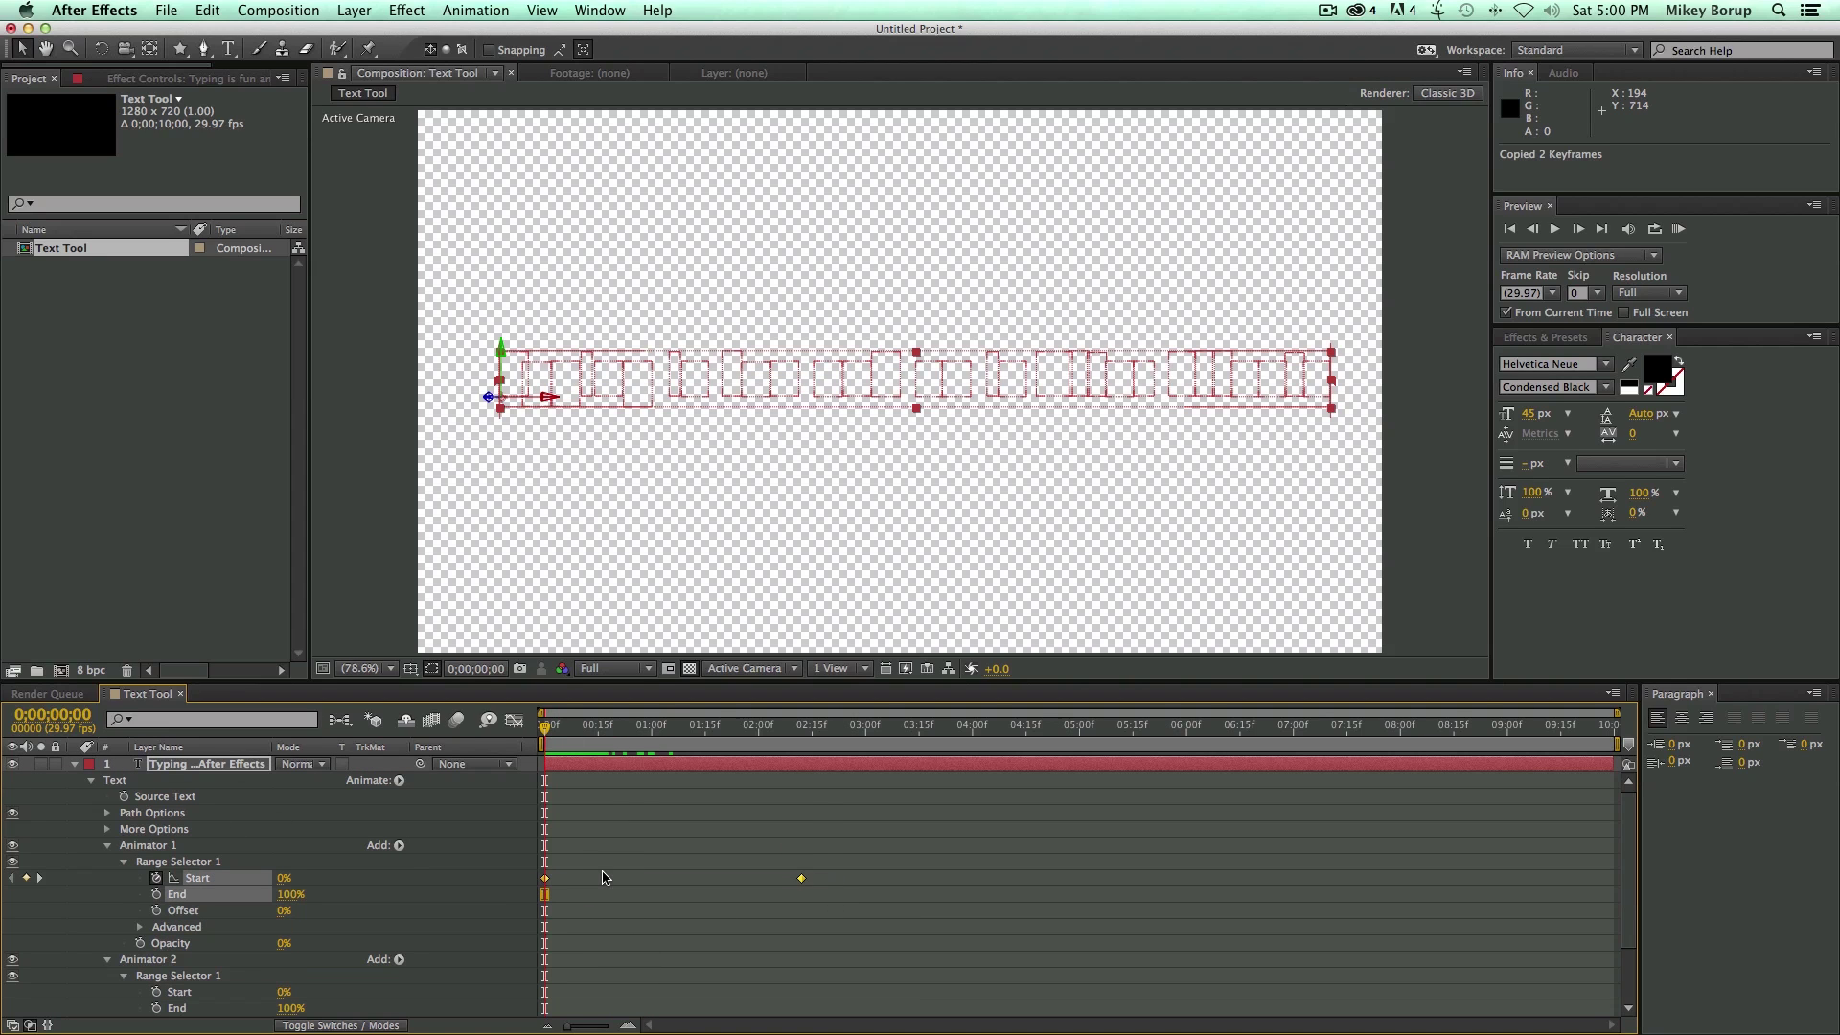
pyautogui.scroll(-1, 610, 879)
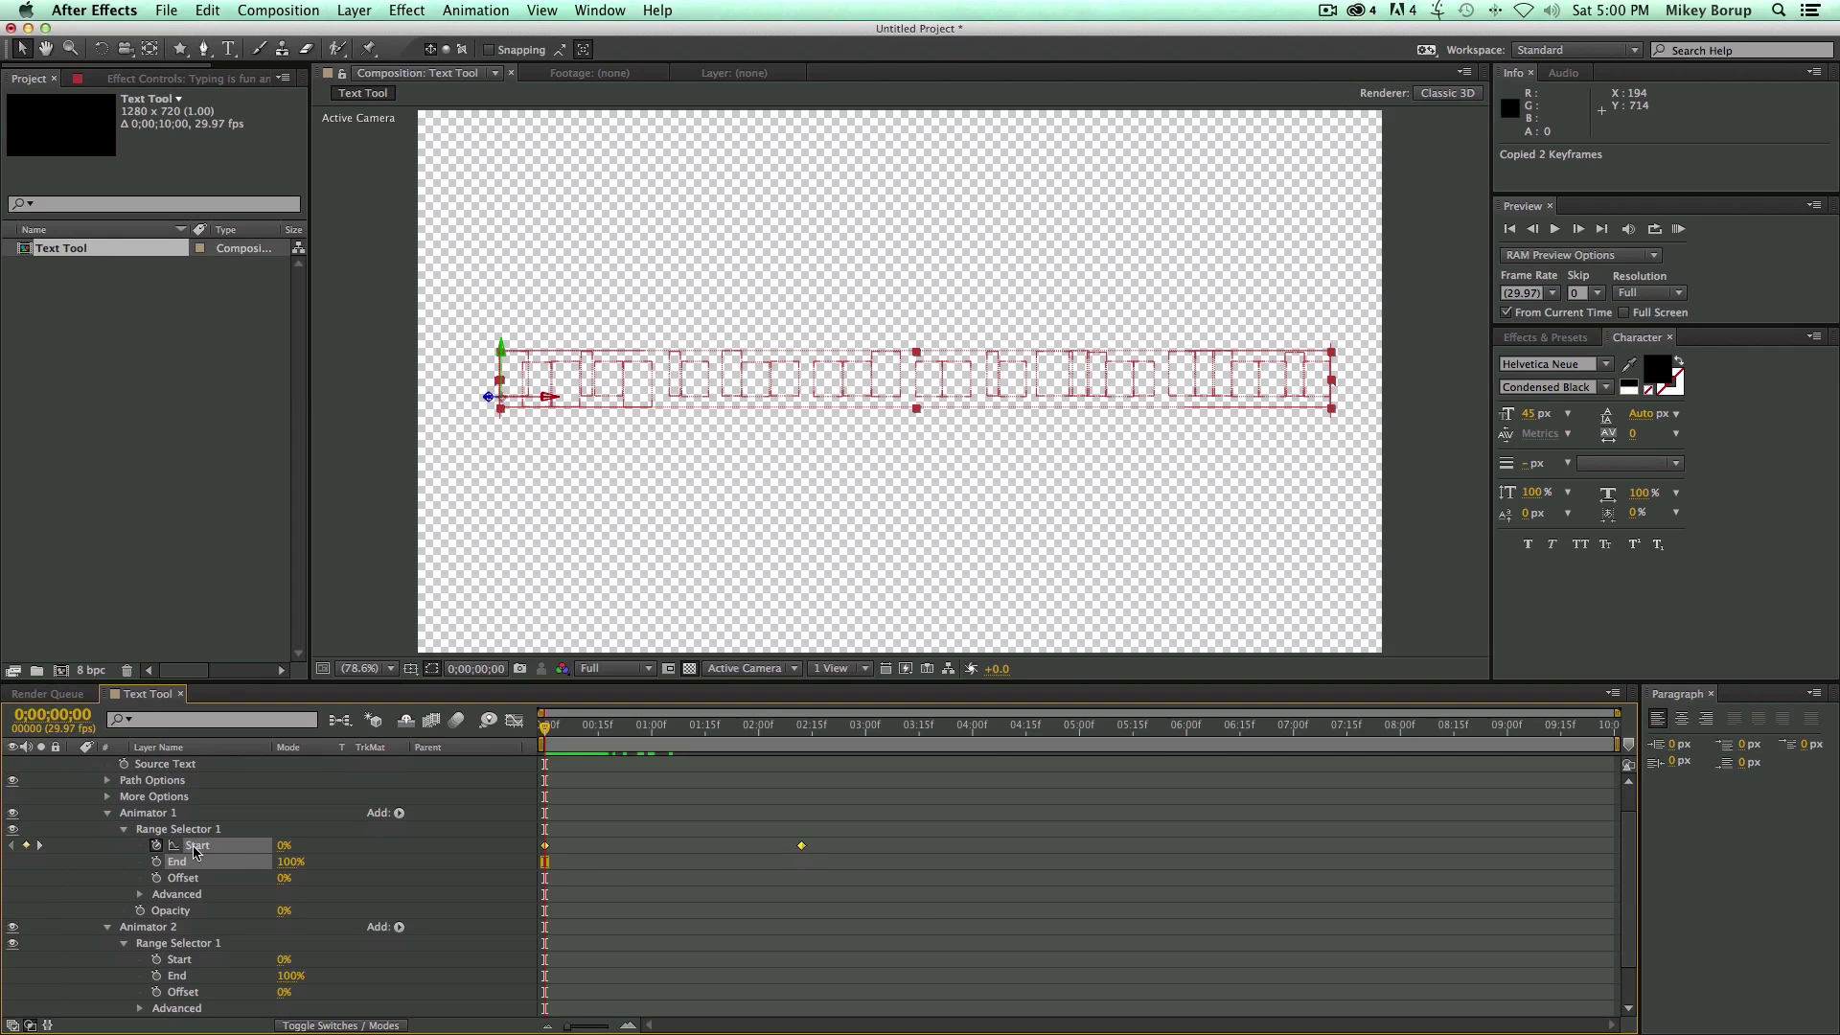
pyautogui.scroll(-1, 247, 851)
# Paste the keyframes onto Animator 2's Start two frames later and scrub to check
pyautogui.click(187, 944)
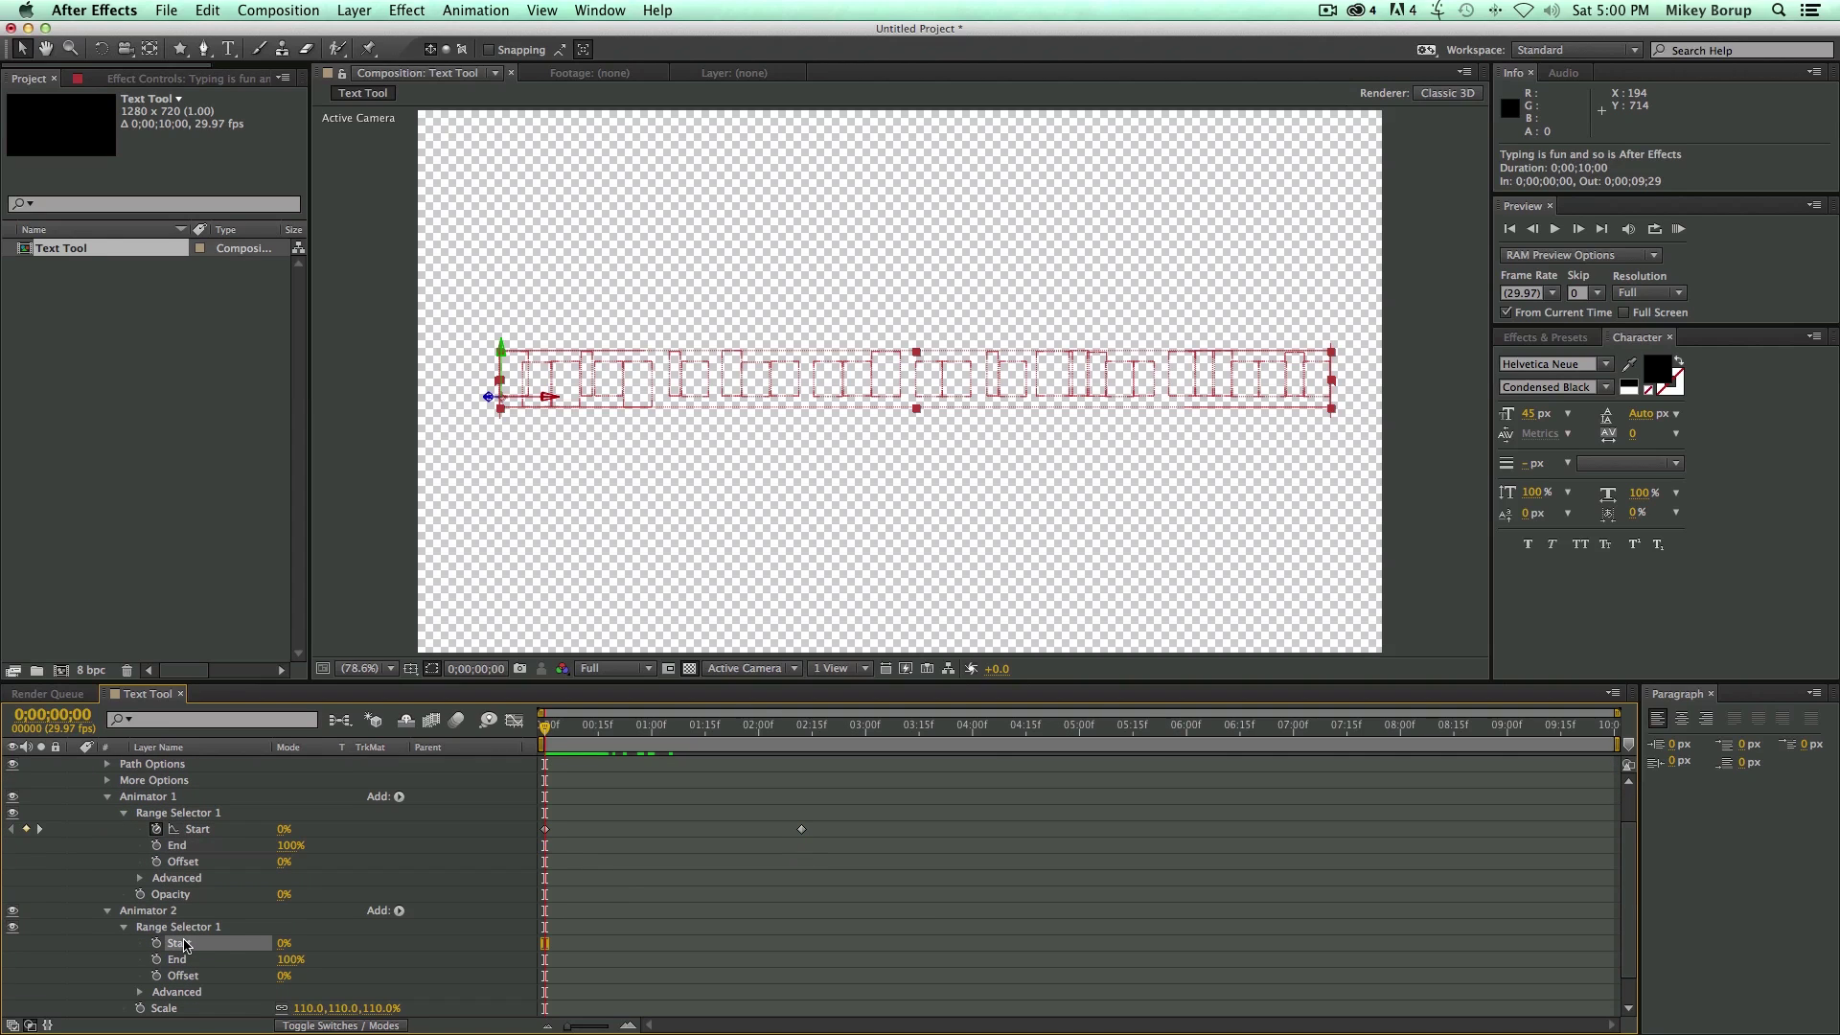
pyautogui.press('pagedown')
pyautogui.press('pagedown')
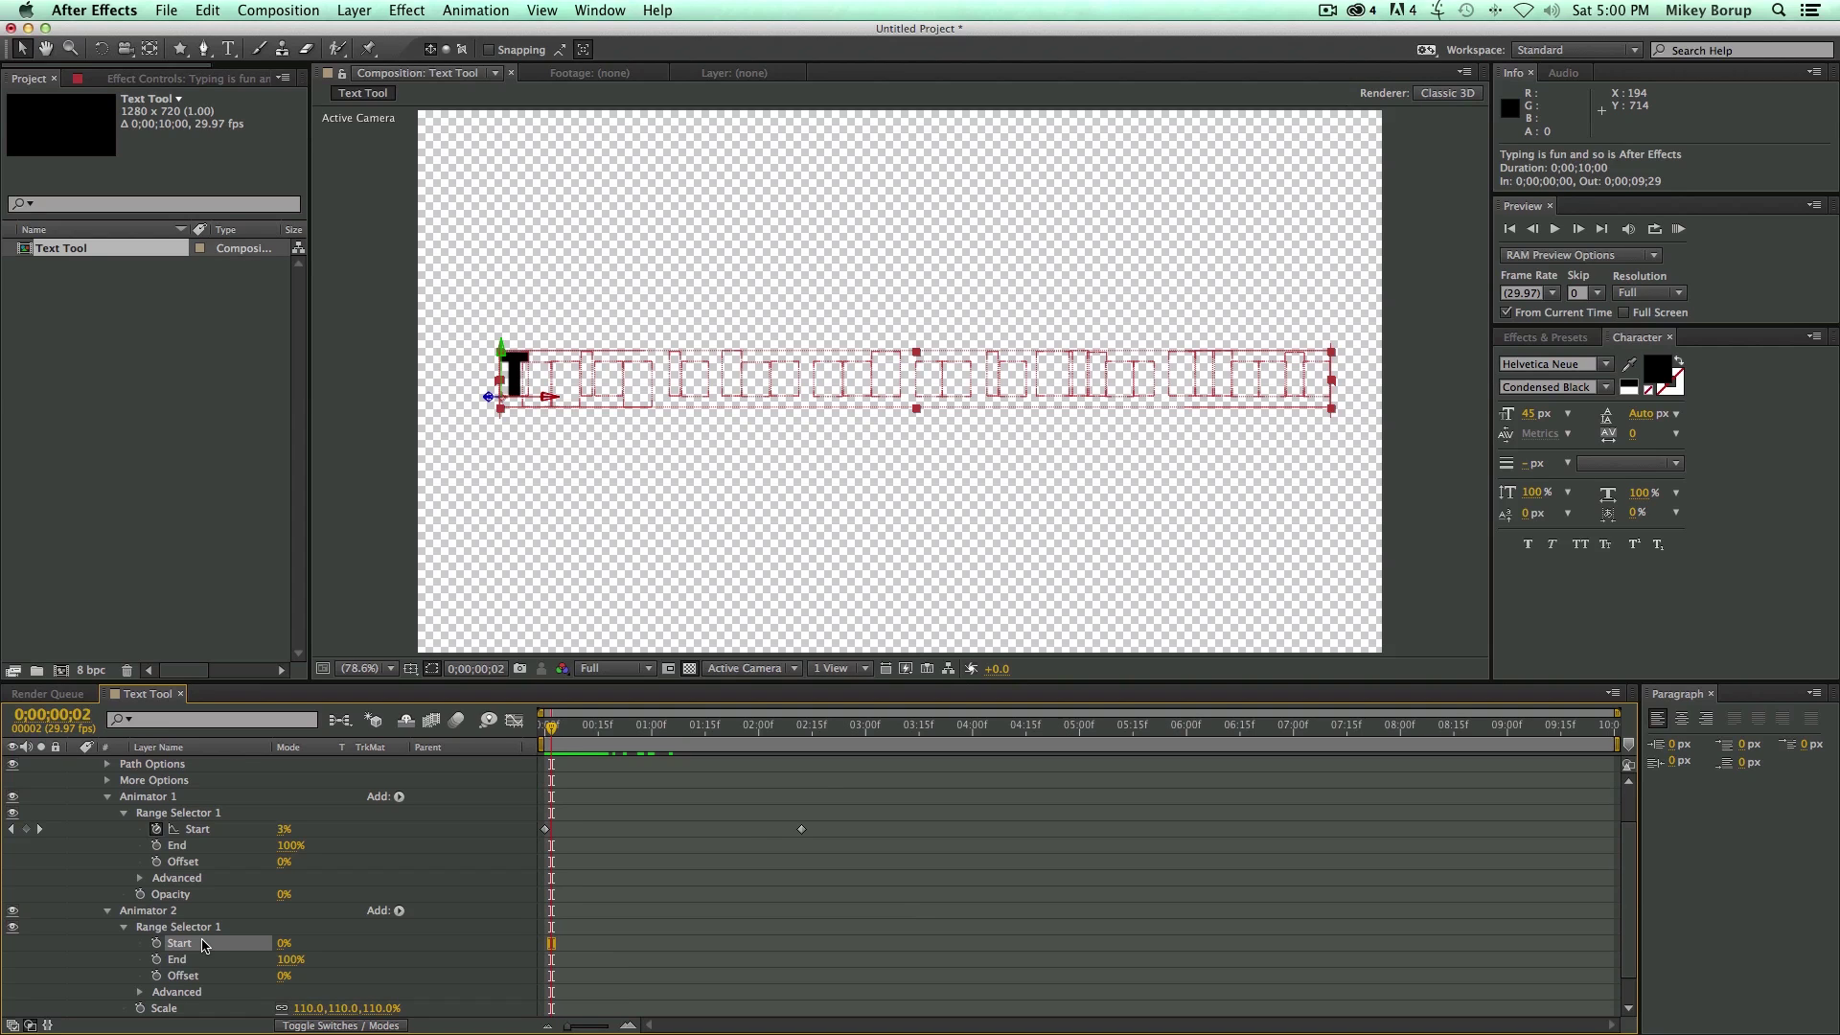
pyautogui.press('pageup')
pyautogui.press('pageup')
pyautogui.press('pagedown')
pyautogui.press('pagedown')
pyautogui.press('super+v')
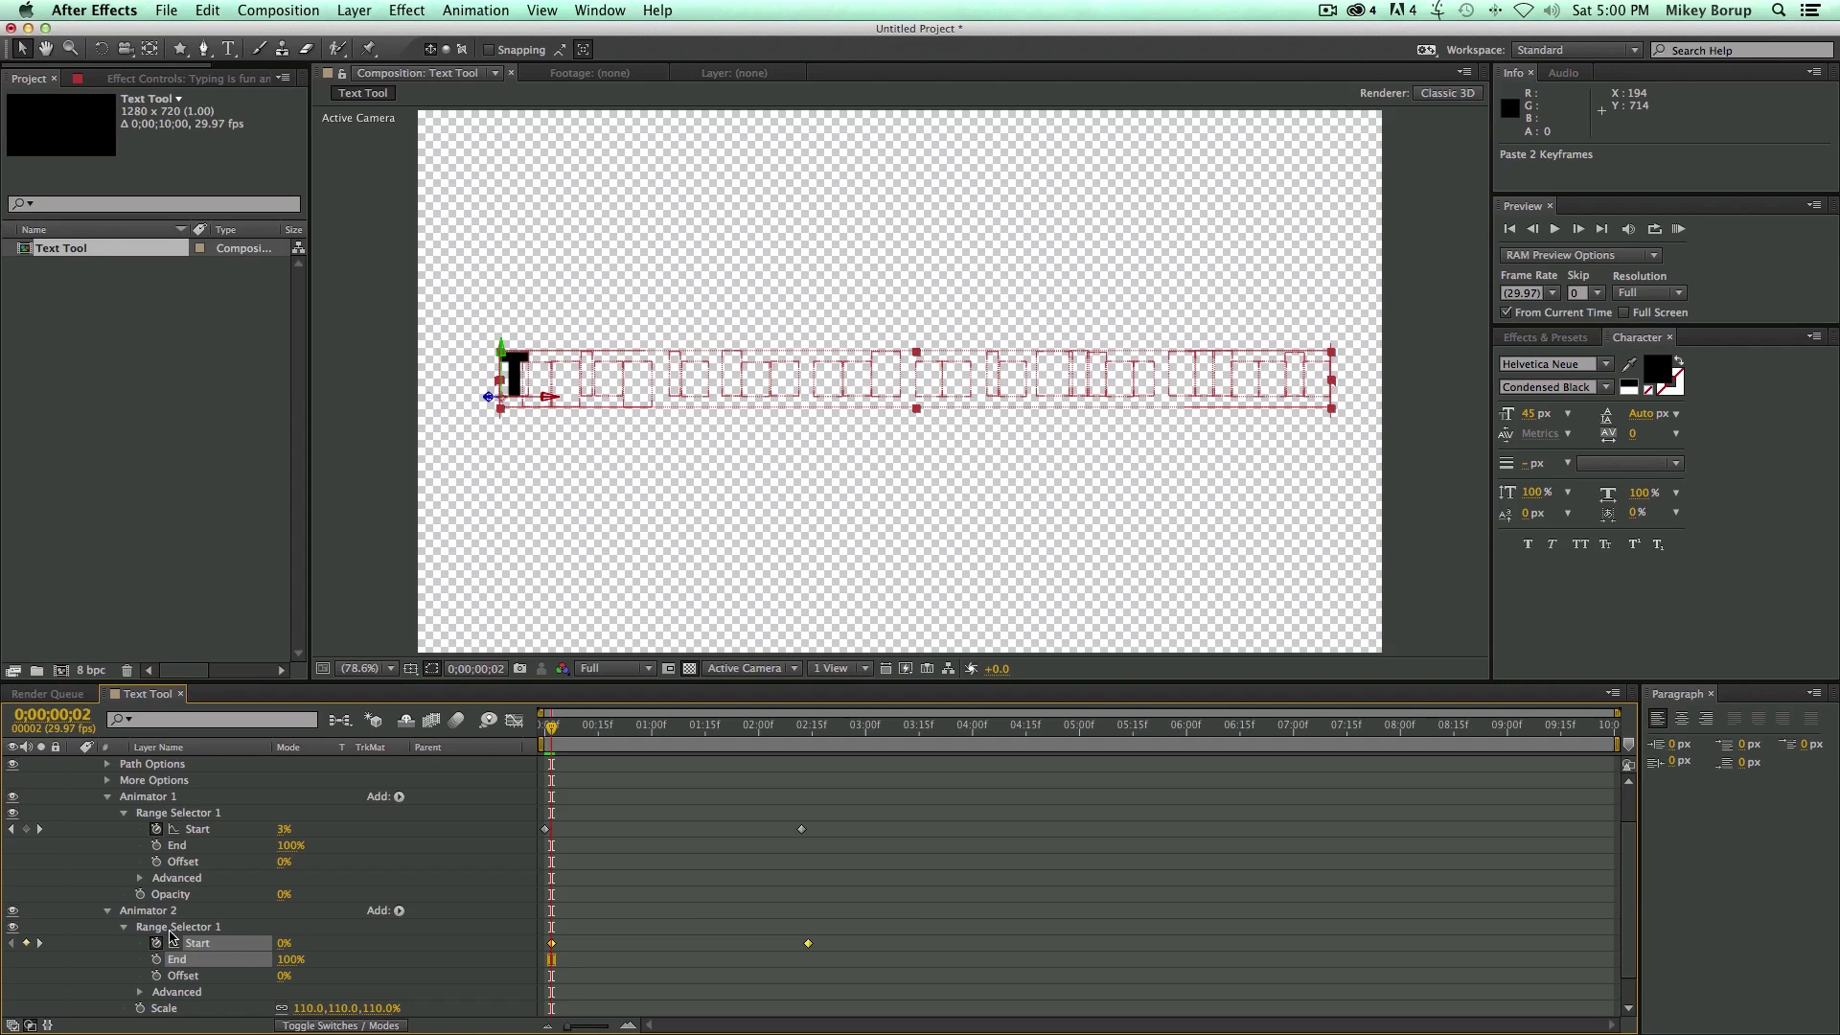
pyautogui.moveTo(781, 736); pyautogui.dragTo(808, 736)
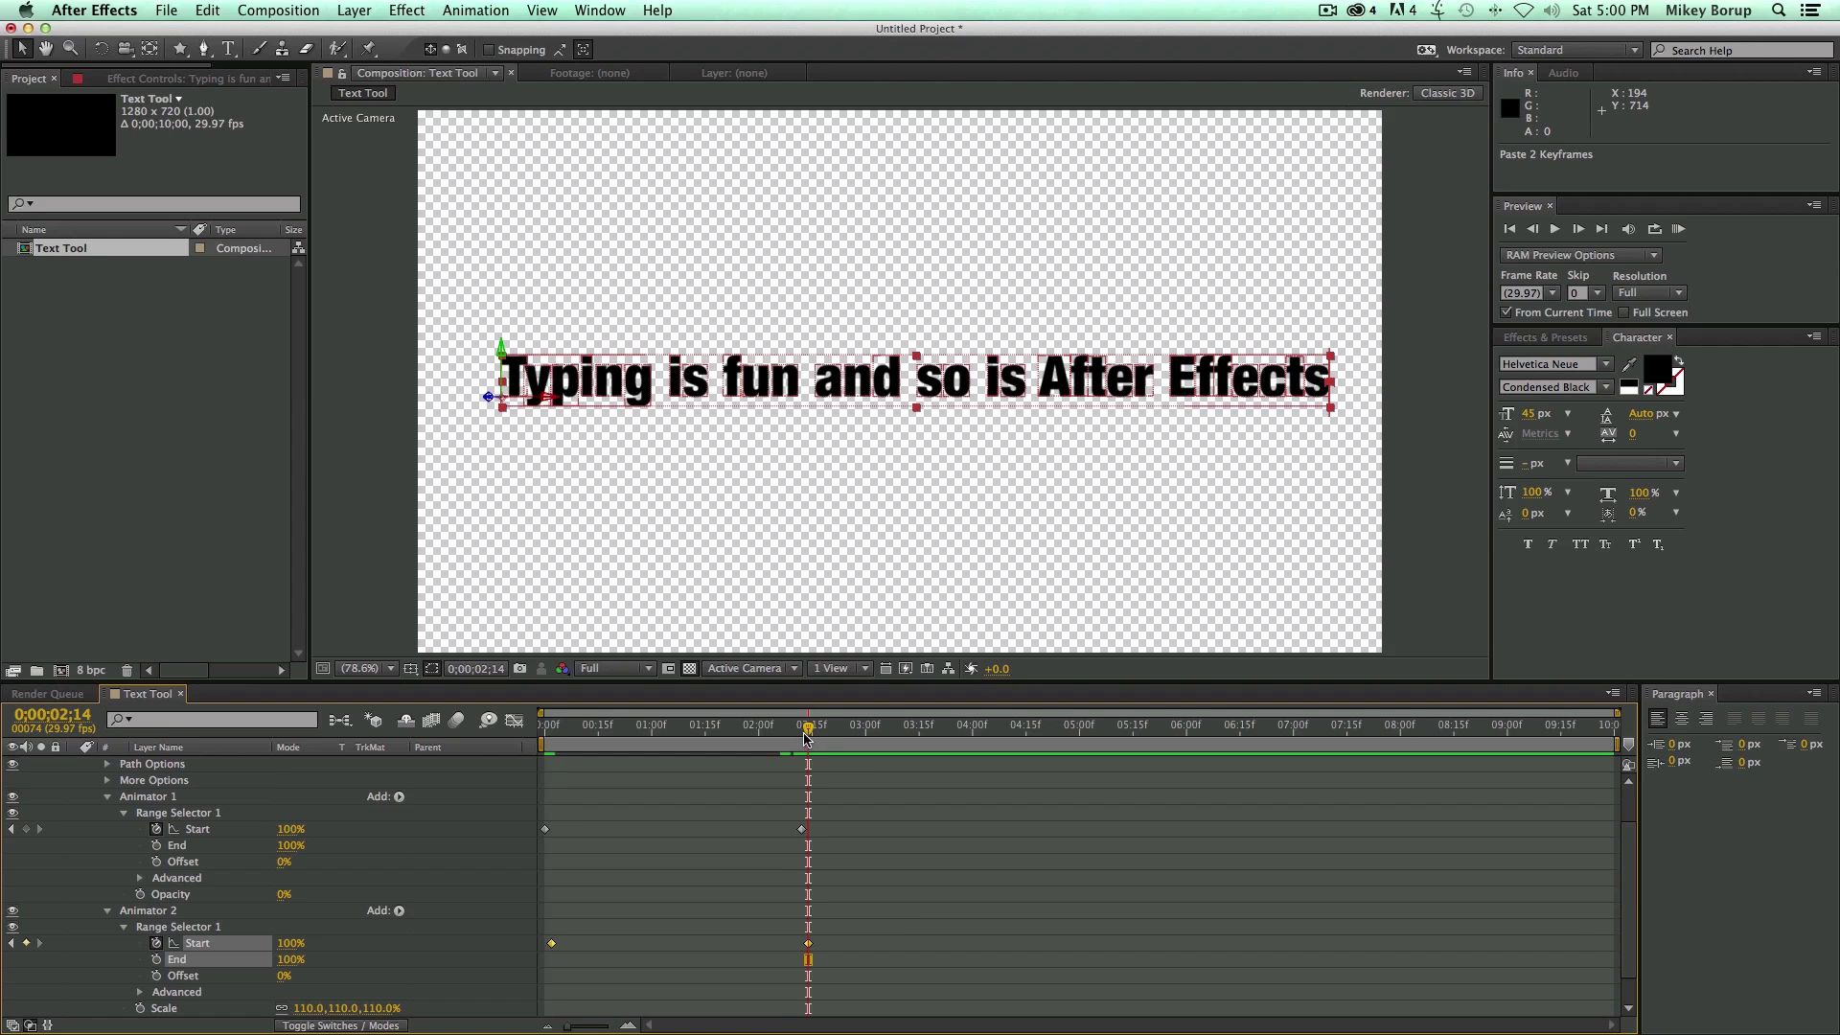
pyautogui.moveTo(762, 736); pyautogui.dragTo(443, 740)
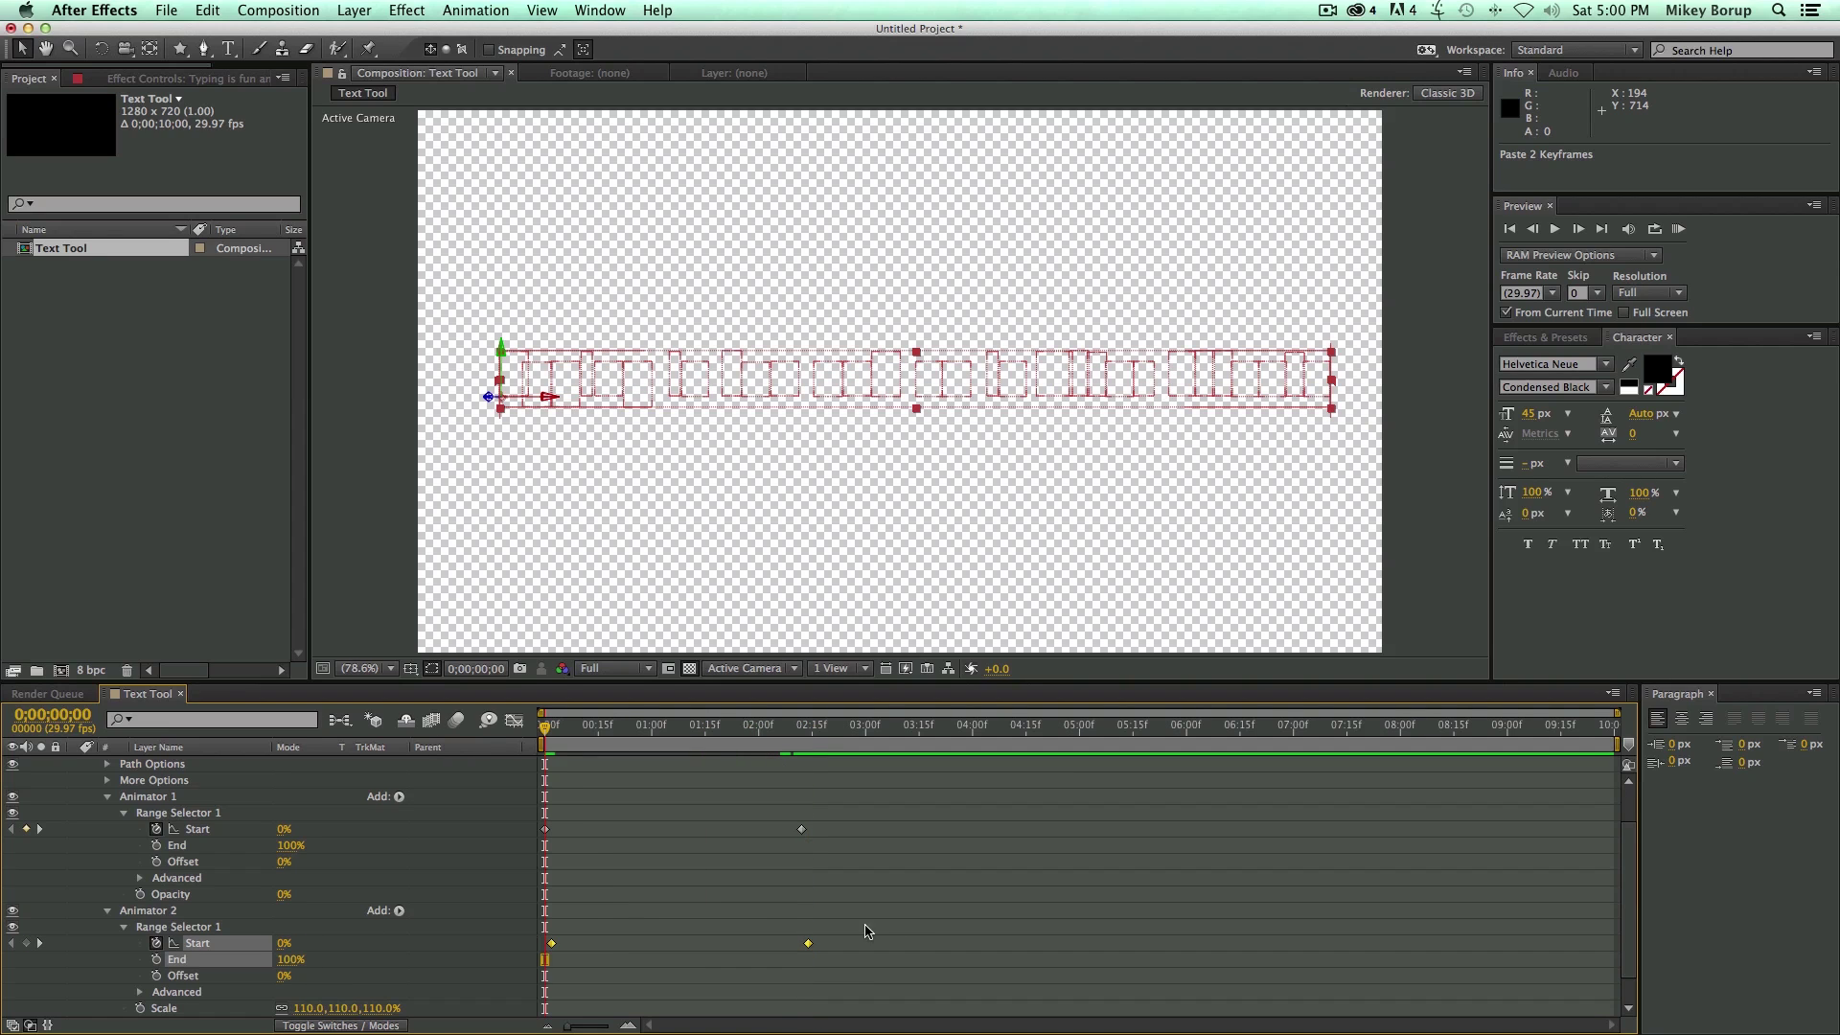
# Preview the typing animation from the start to review the current letter pop-in
pyautogui.click(911, 939)
pyautogui.press('space')
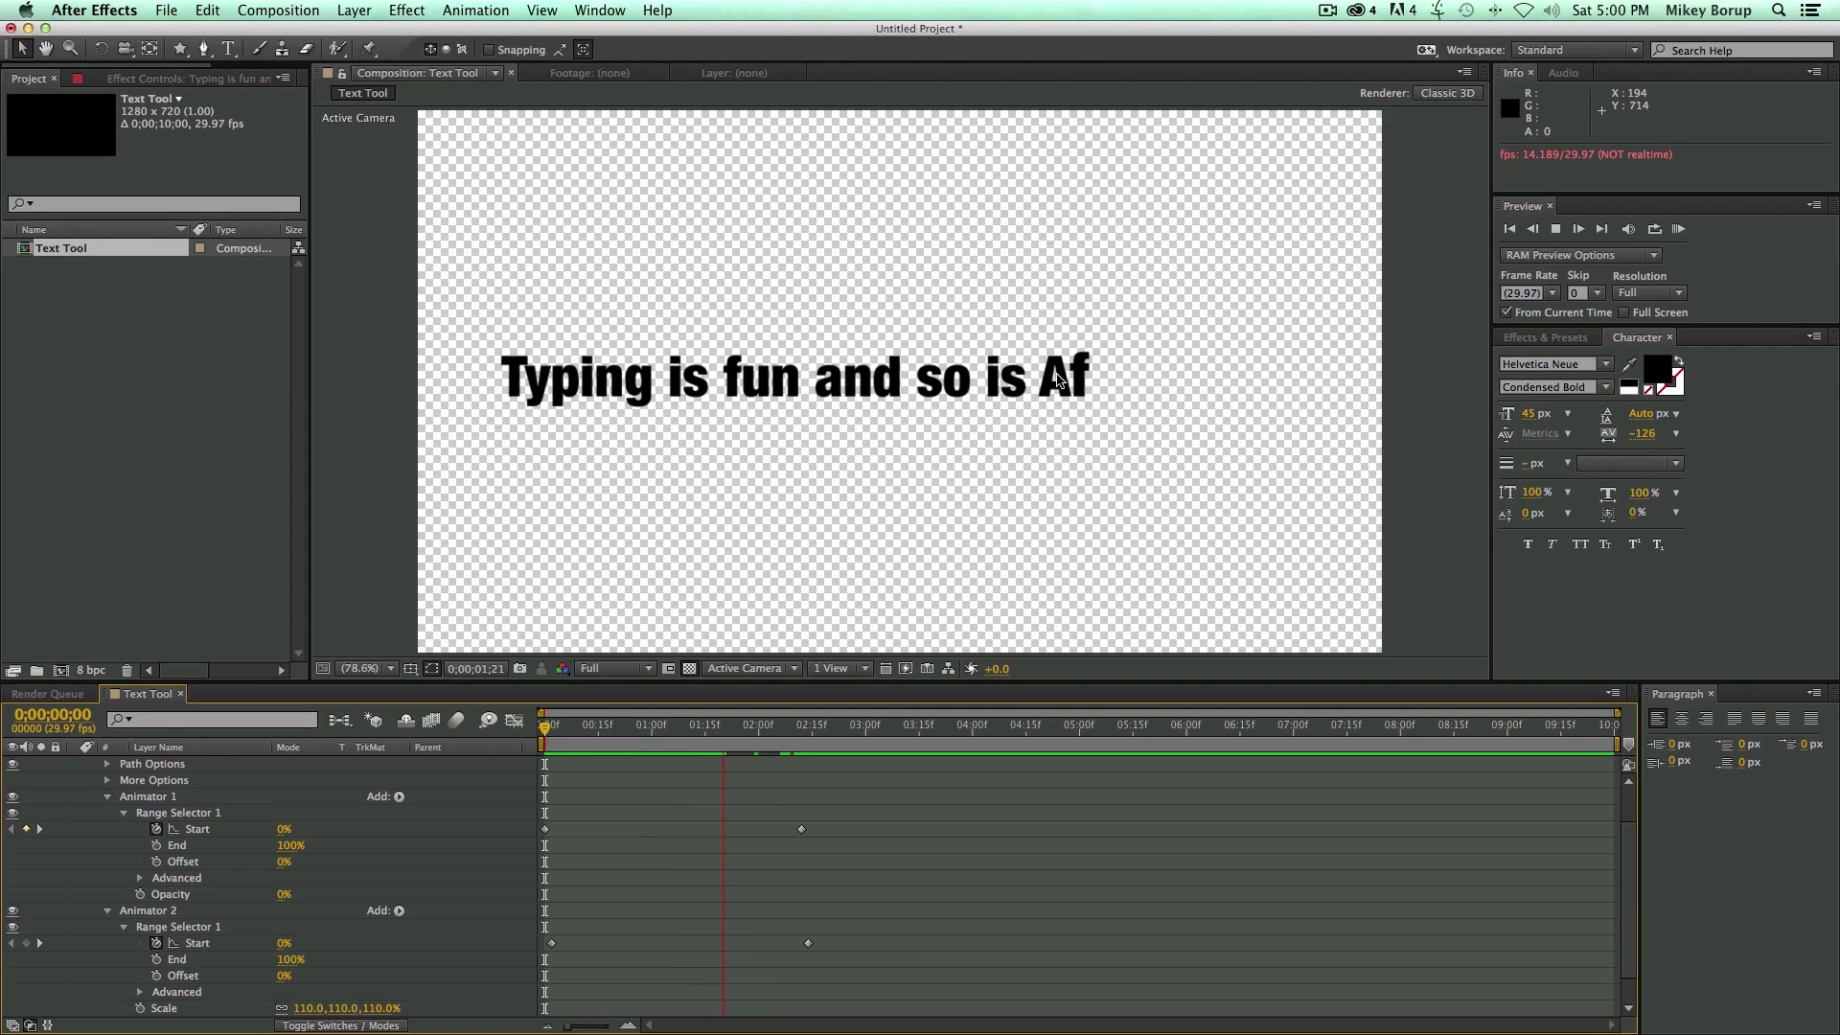
pyautogui.press('space')
pyautogui.moveTo(773, 725); pyautogui.dragTo(543, 725)
pyautogui.press('space')
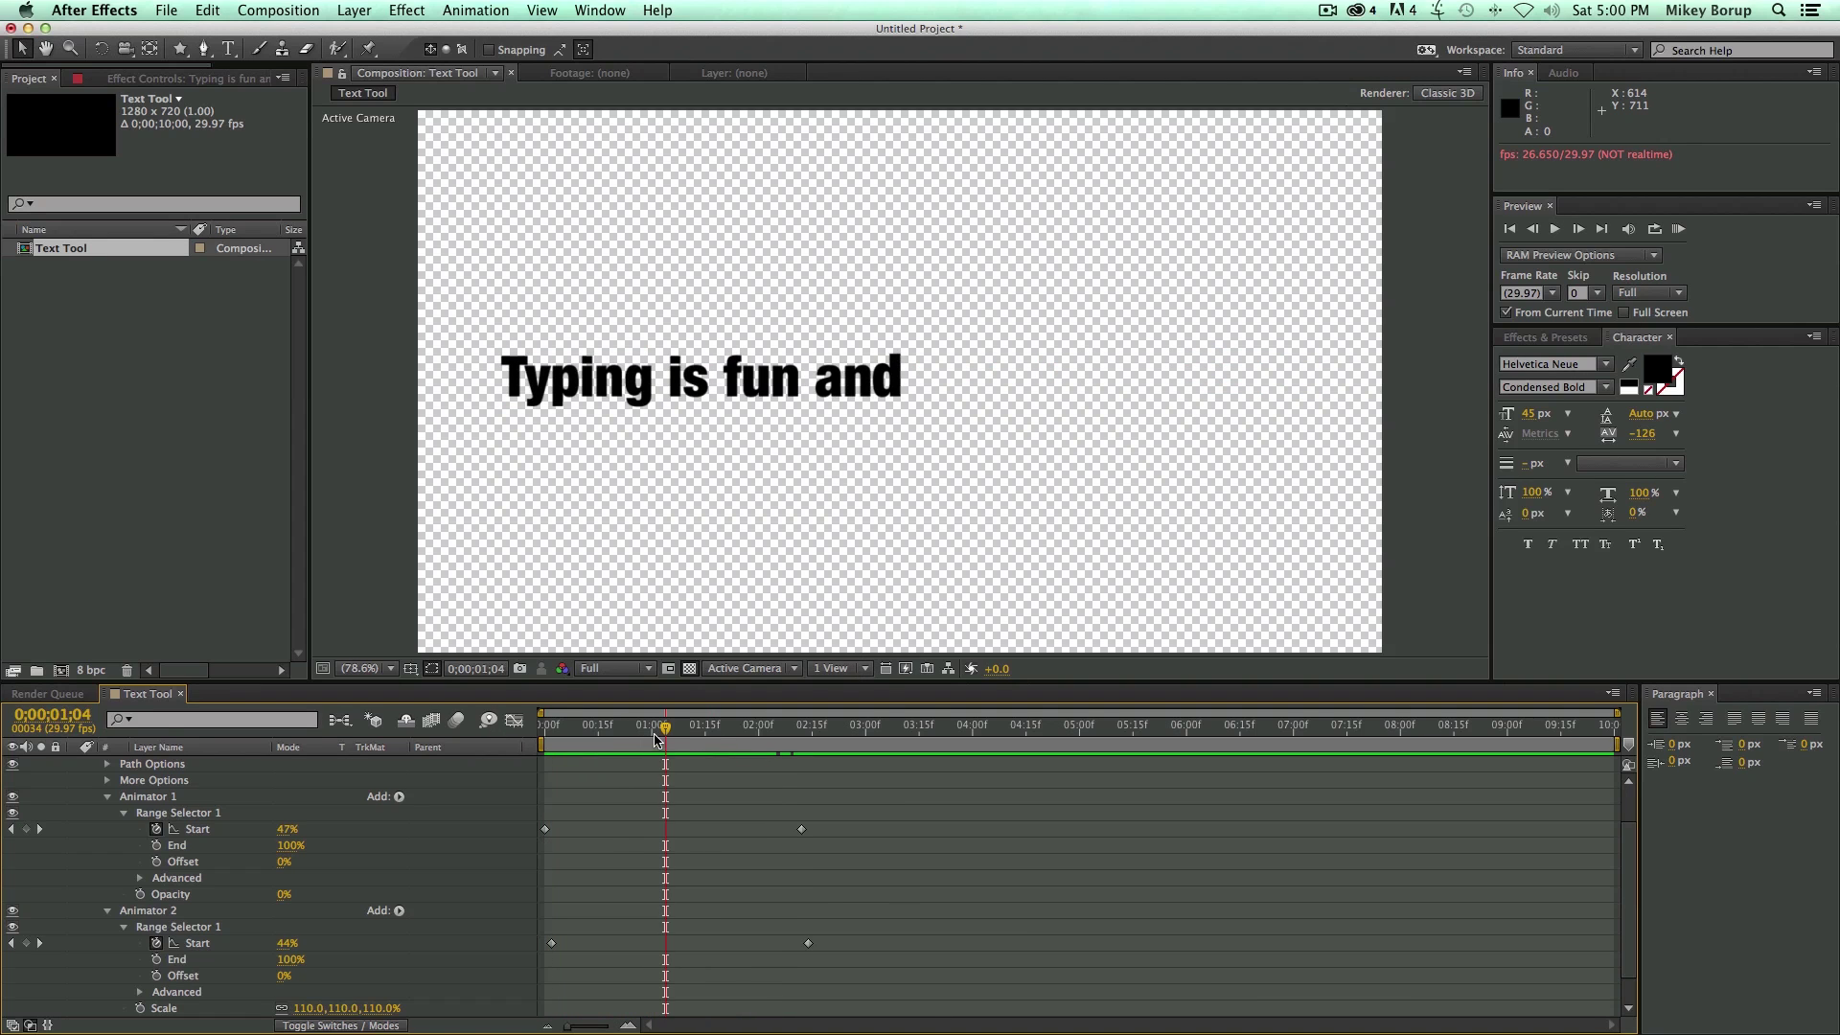
pyautogui.press('space')
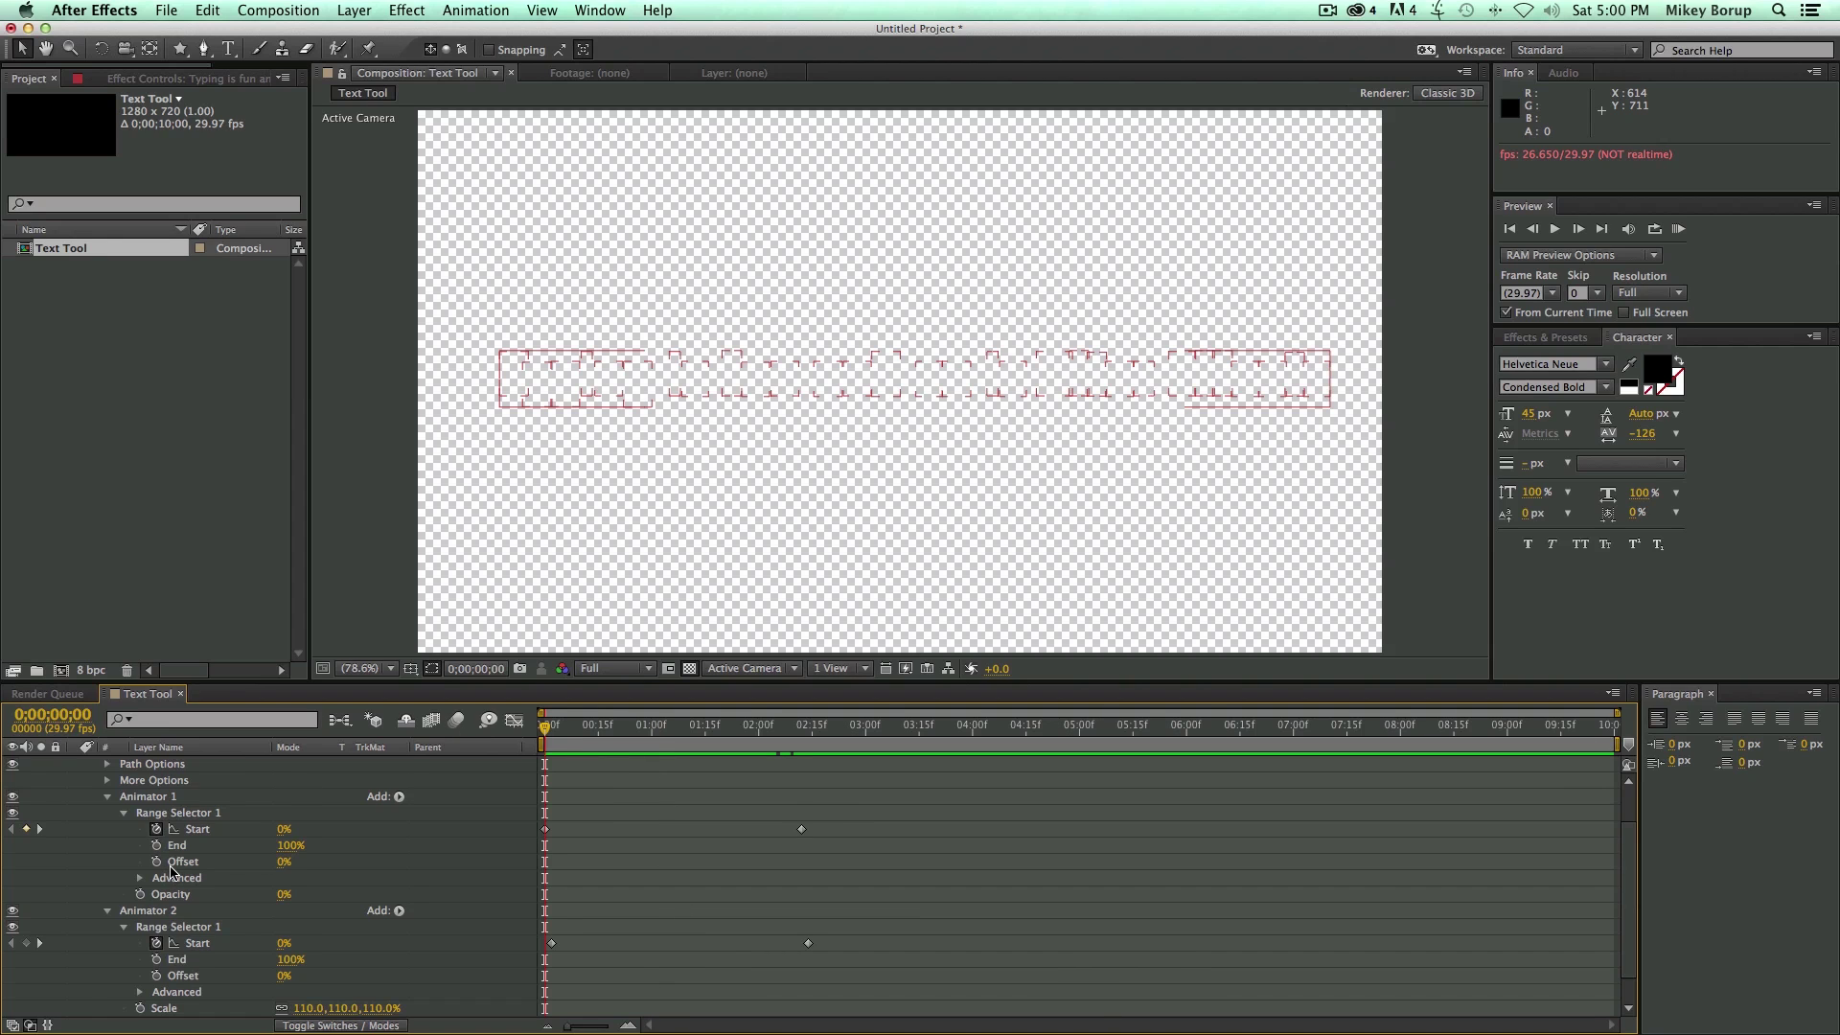
# Set Animator 2's Range Selector 1 Advanced Smoothness to 0% and preview the result
pyautogui.scroll(-1, 171, 873)
pyautogui.click(140, 976)
pyautogui.scroll(-4, 140, 976)
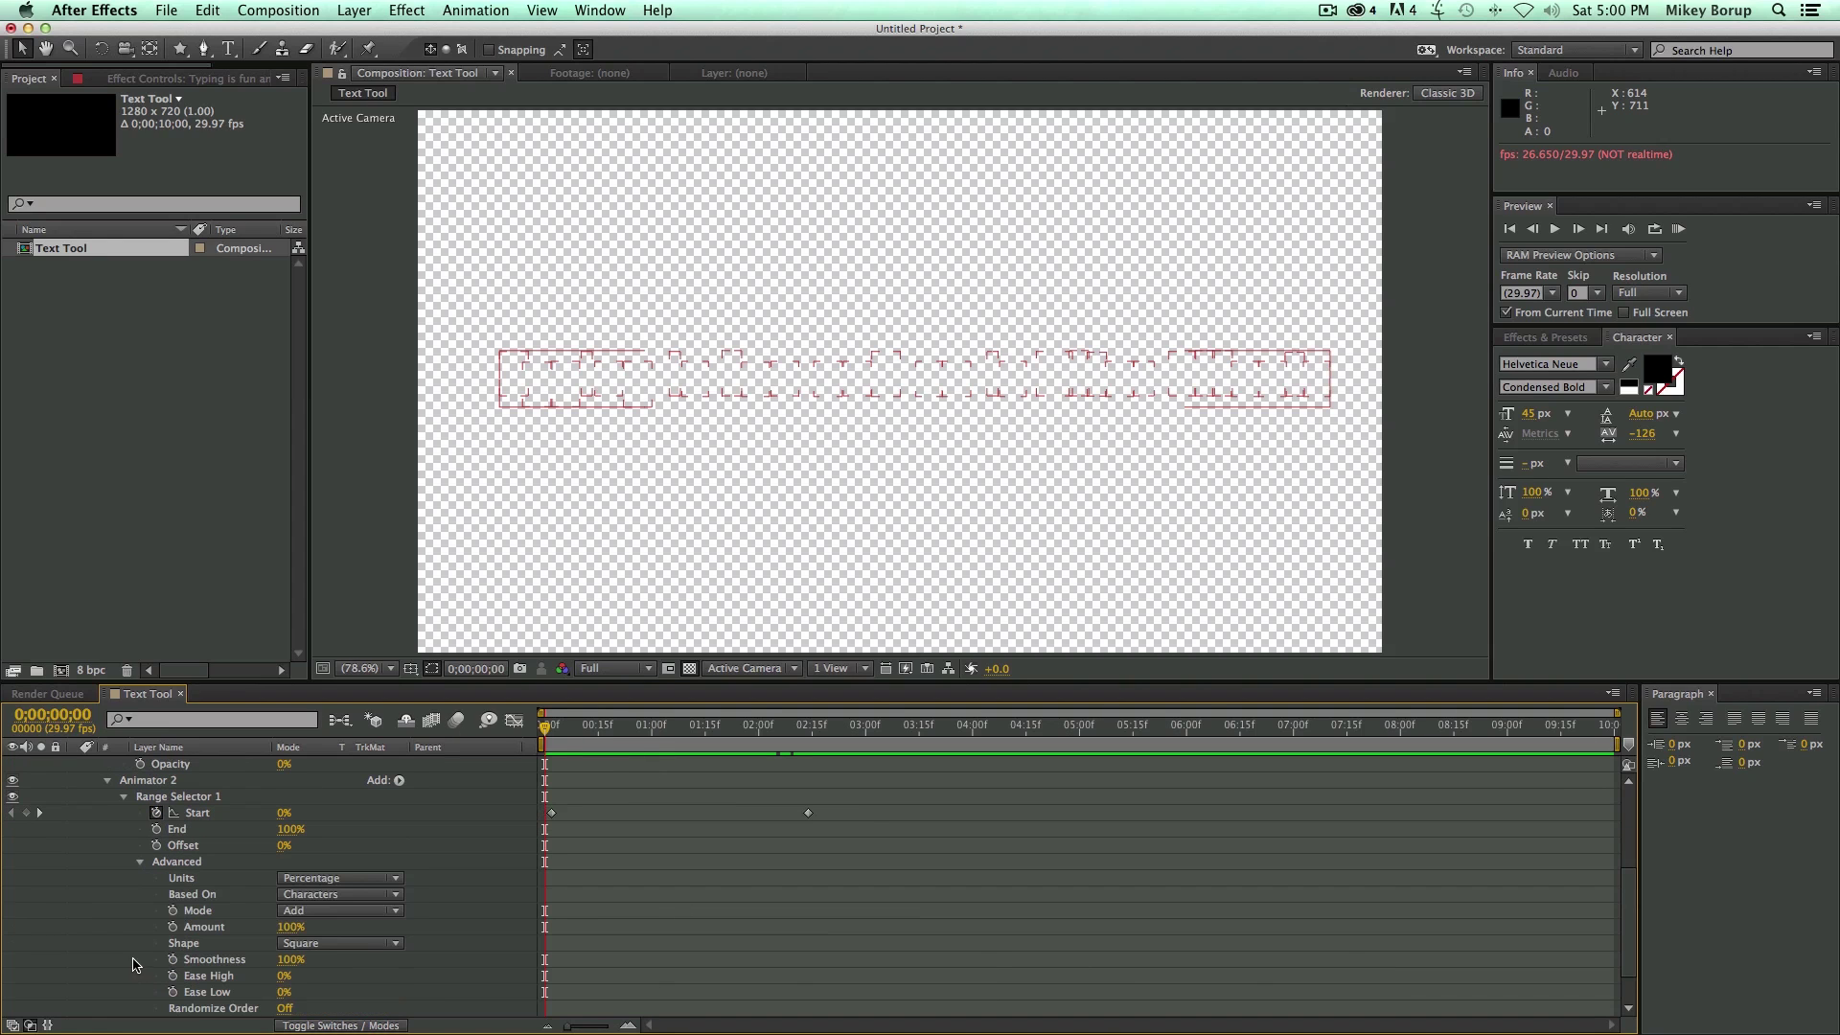
pyautogui.moveTo(289, 959); pyautogui.dragTo(91, 954)
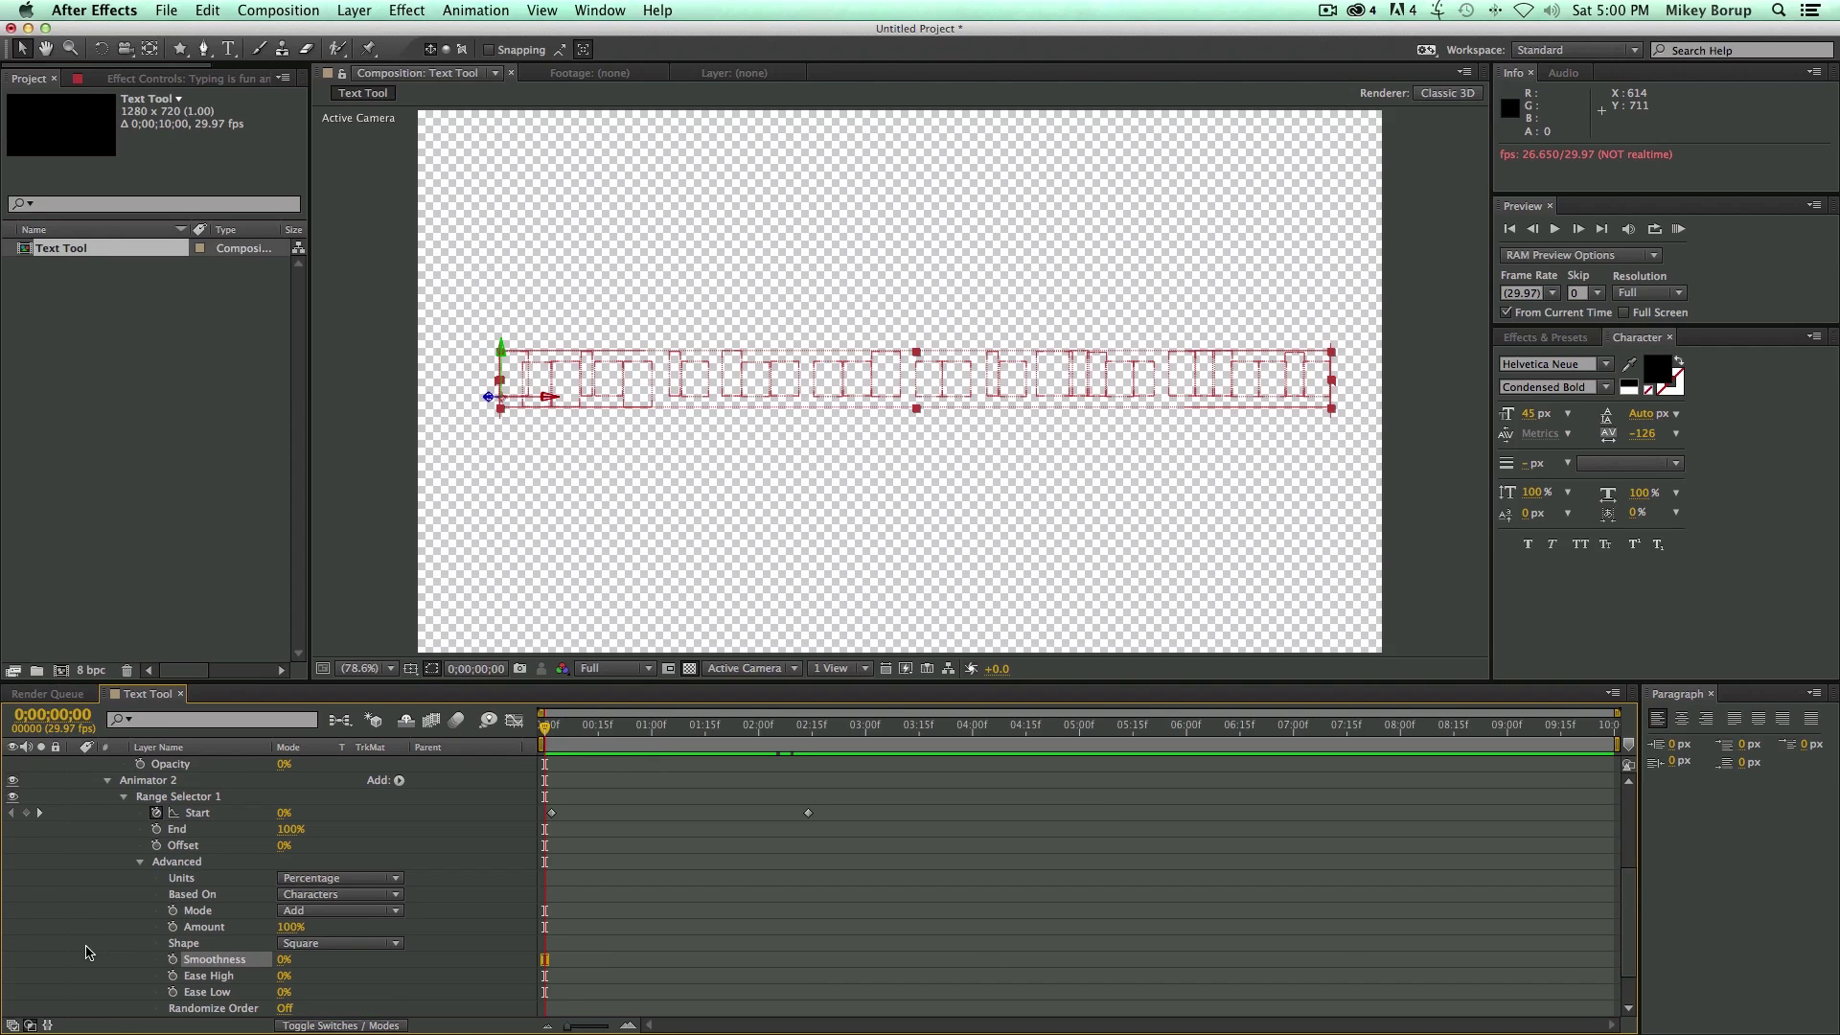
pyautogui.click(730, 995)
pyautogui.press('space')
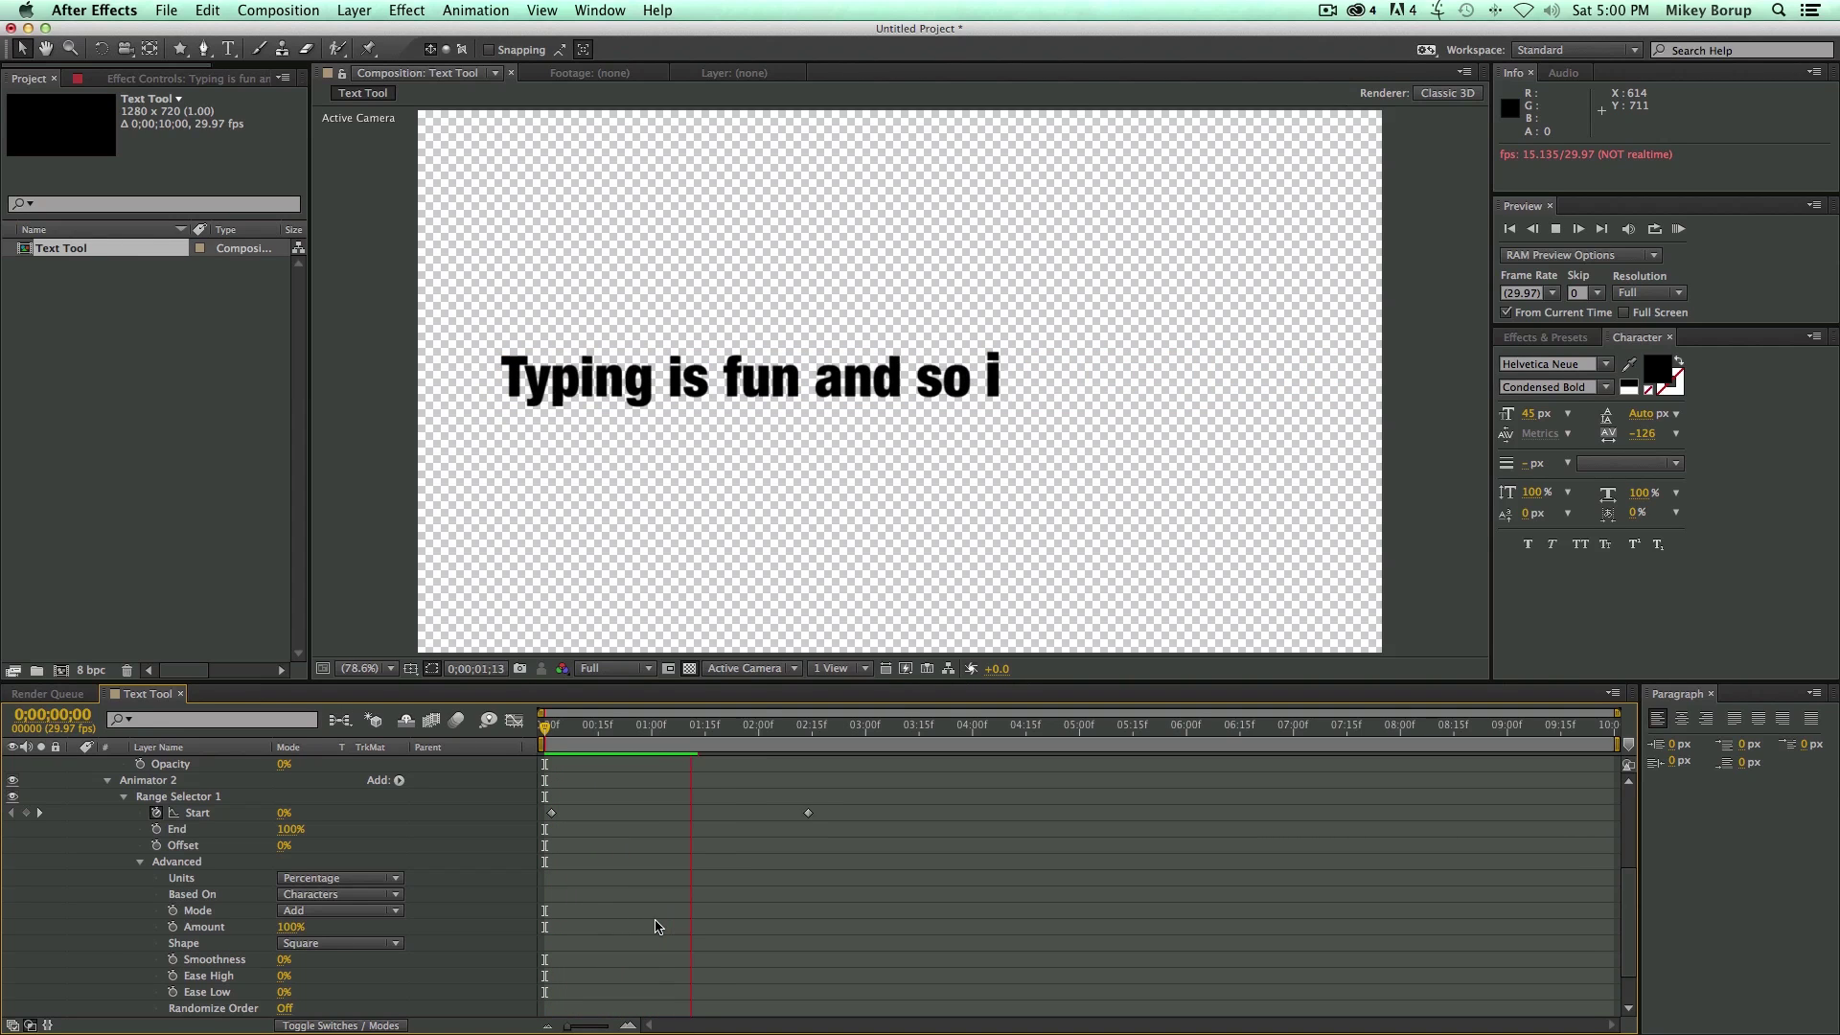
pyautogui.press('space')
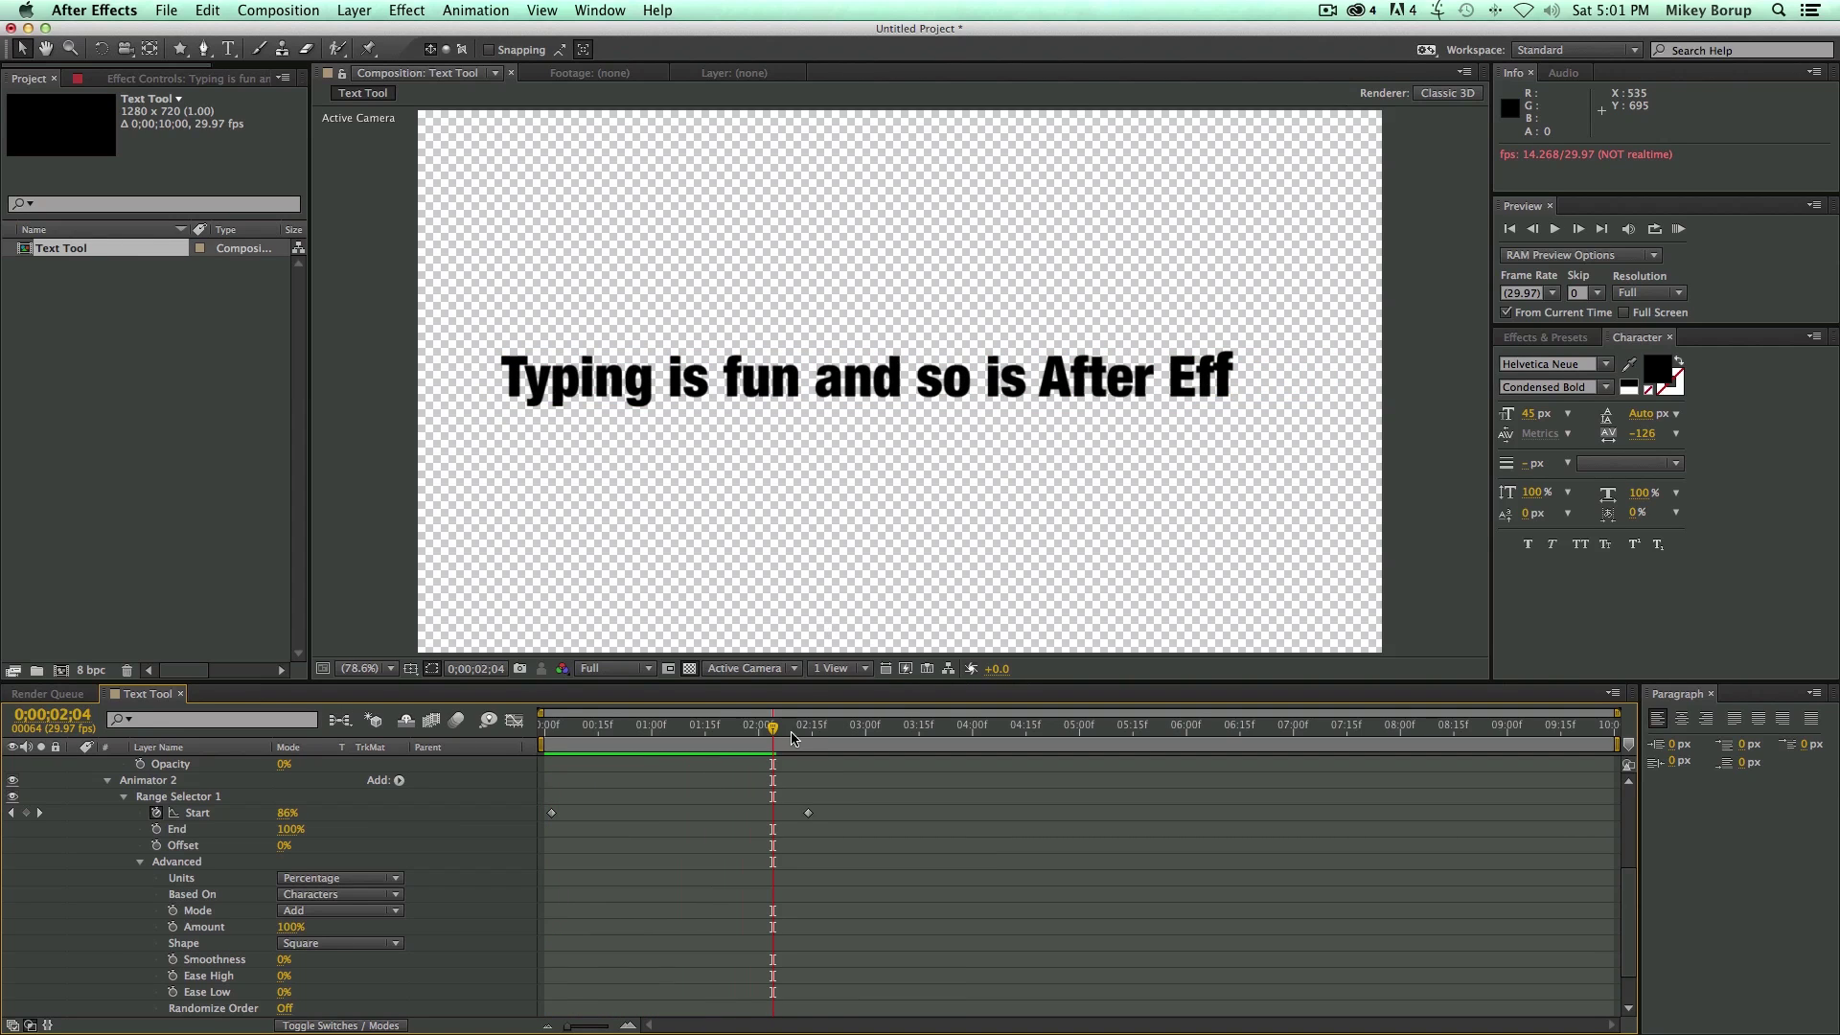
pyautogui.moveTo(773, 726); pyautogui.dragTo(769, 728)
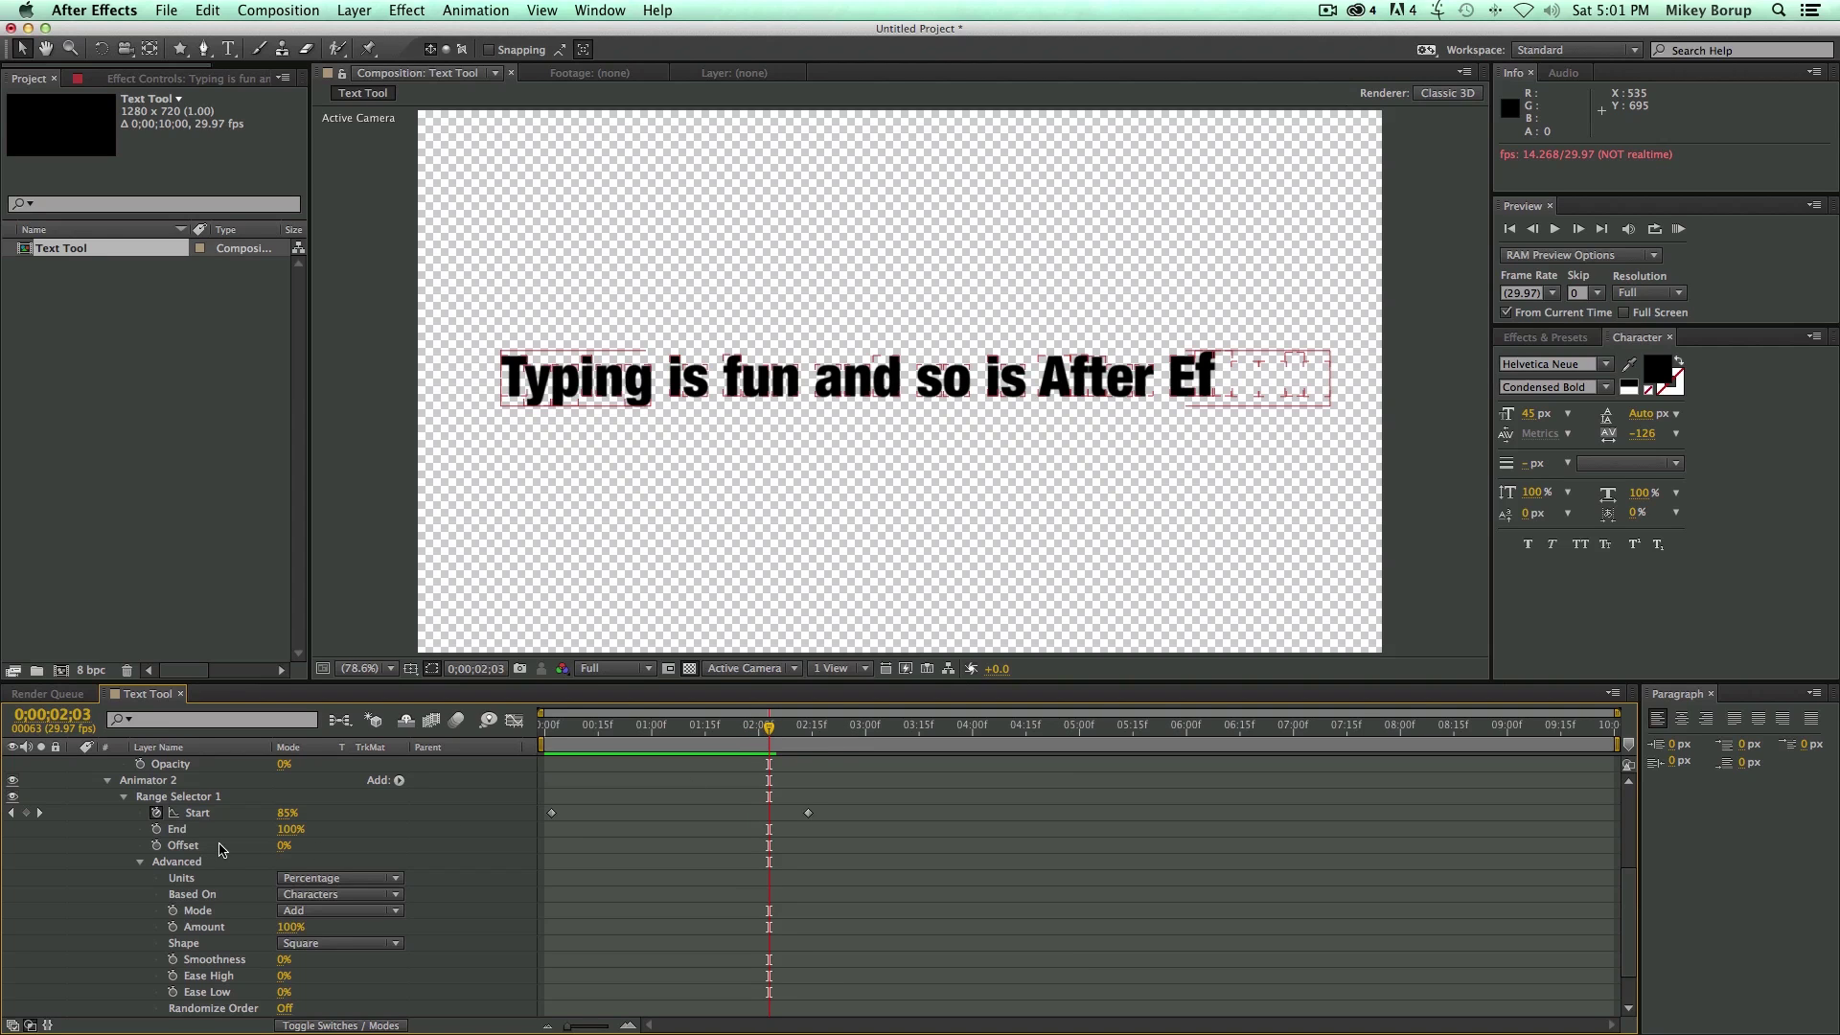
# Collapse Advanced and Animator 1, then raise Animator 2's Scale to 132%
pyautogui.click(140, 862)
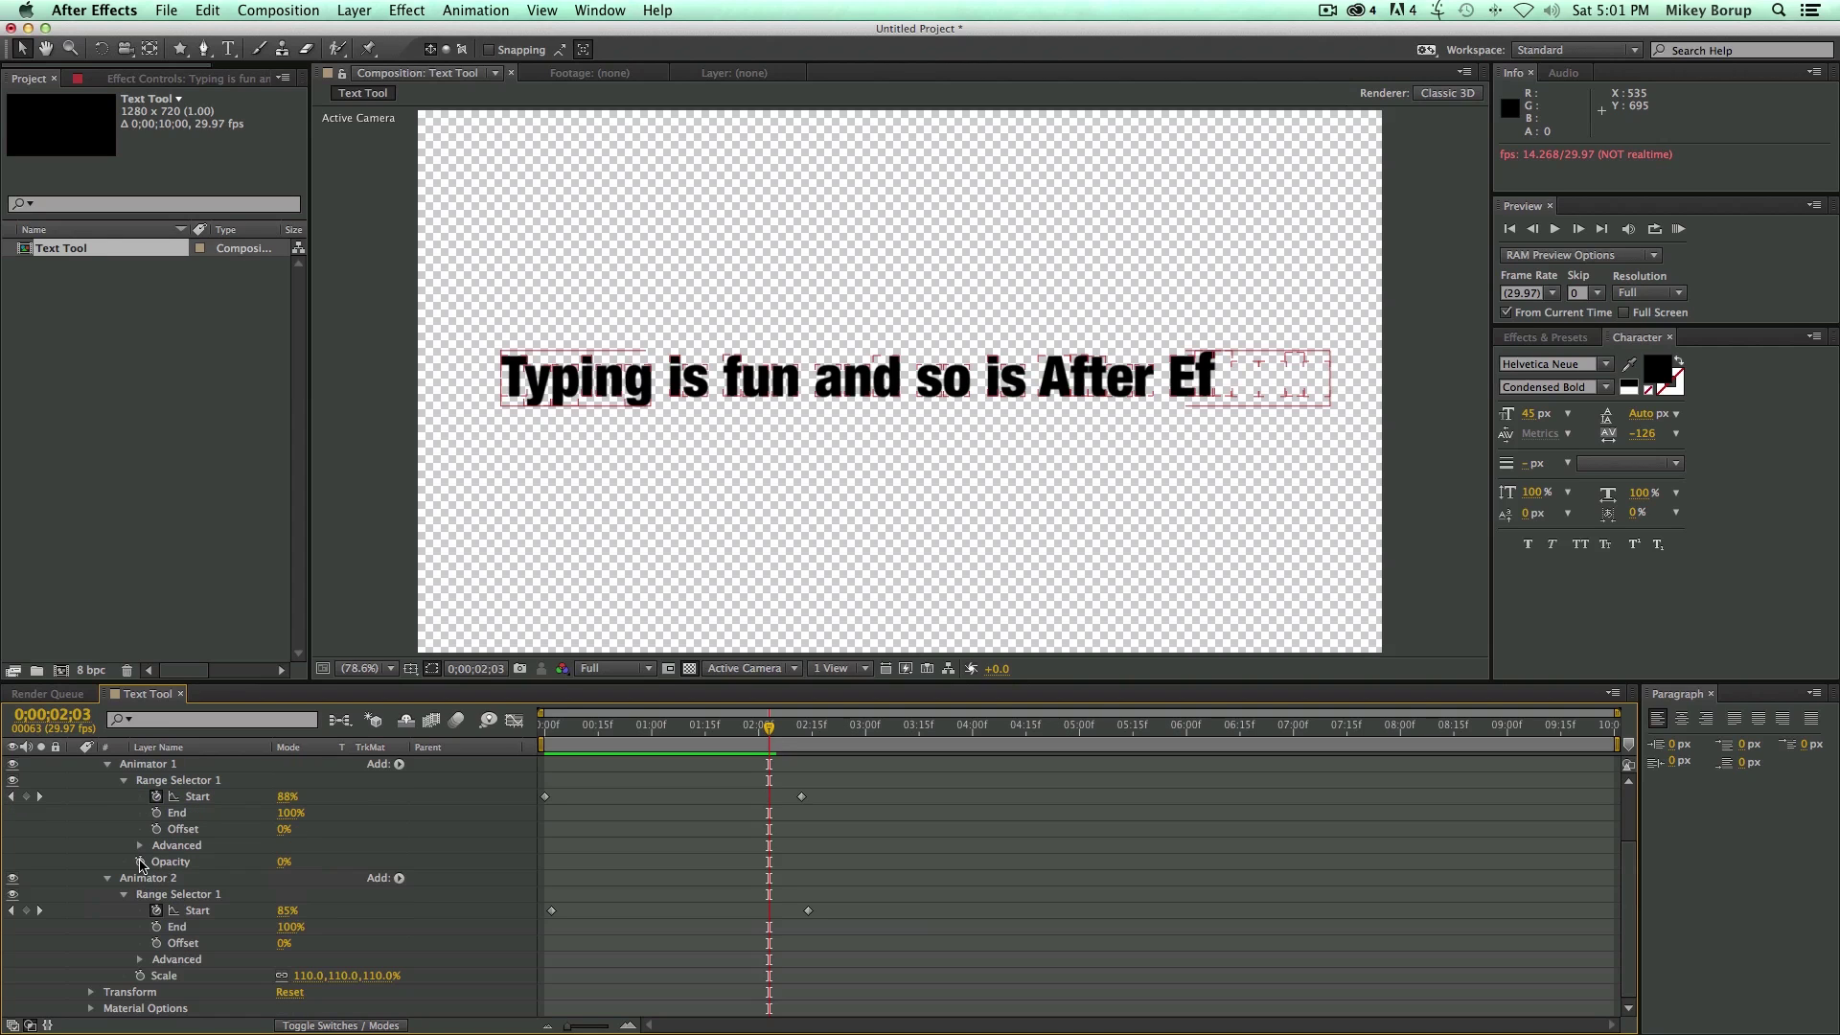
pyautogui.click(107, 764)
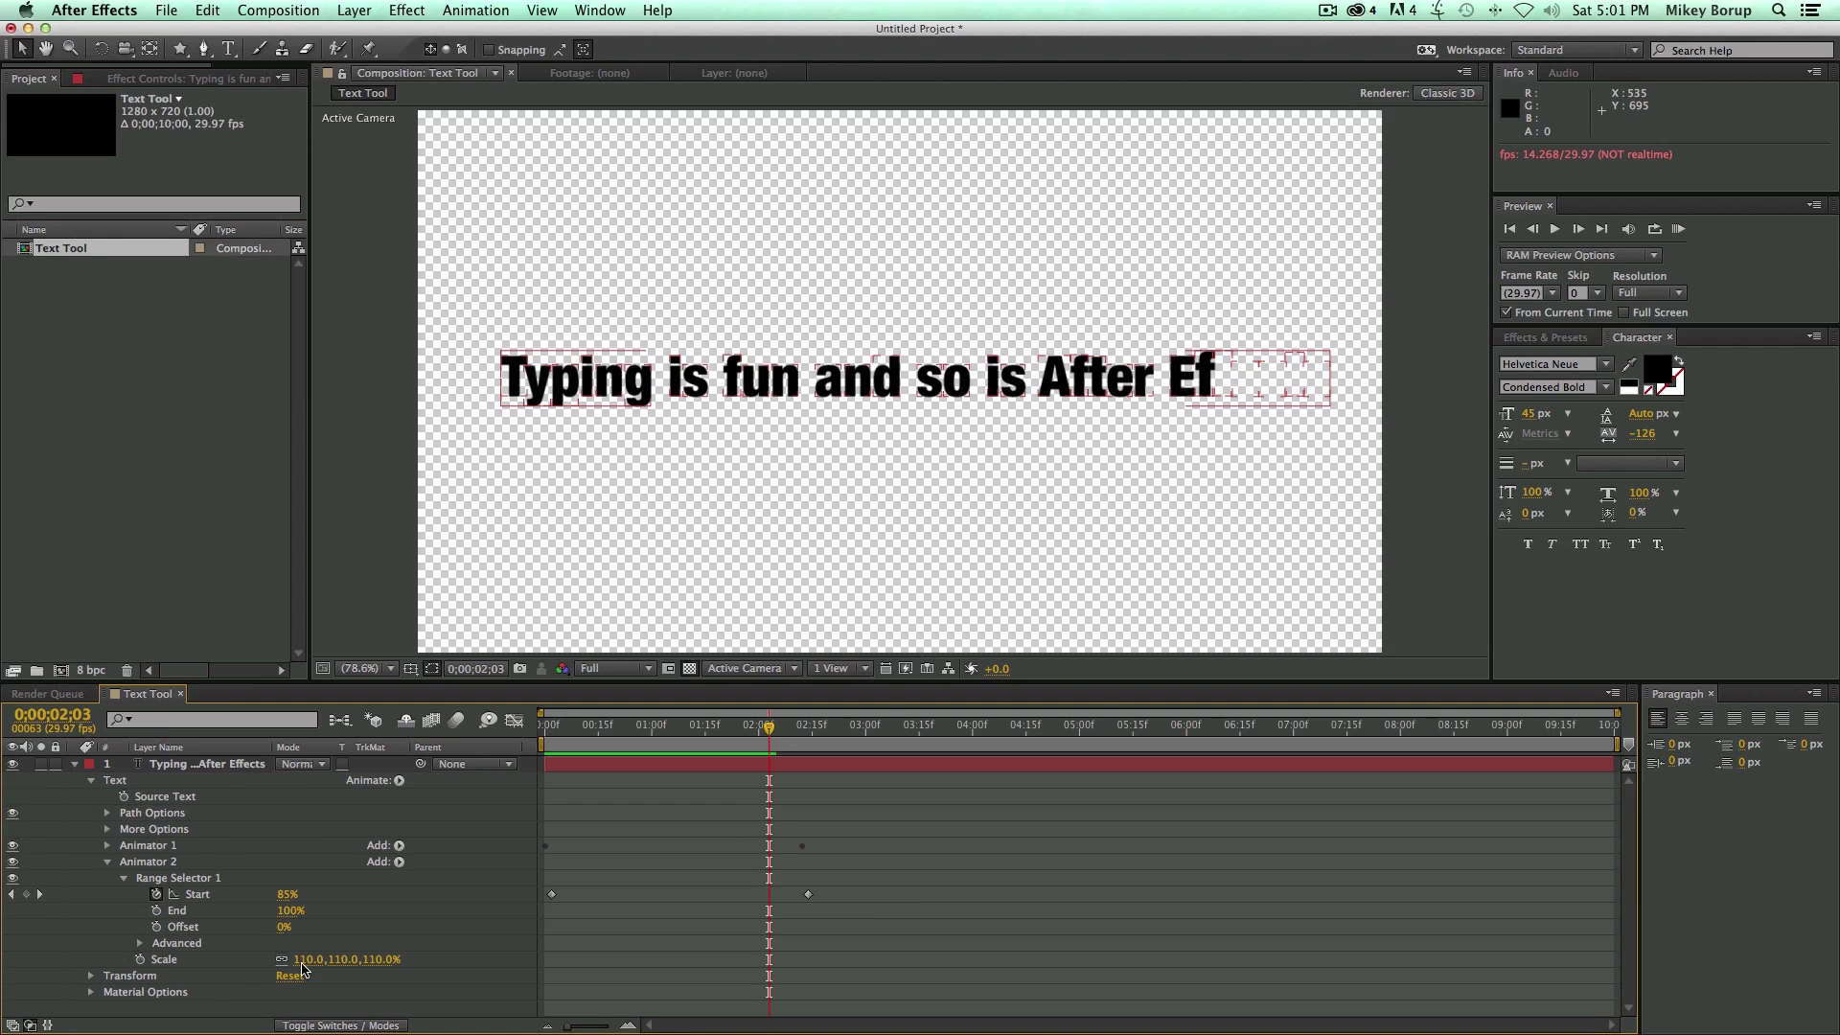
pyautogui.moveTo(307, 961); pyautogui.dragTo(331, 966)
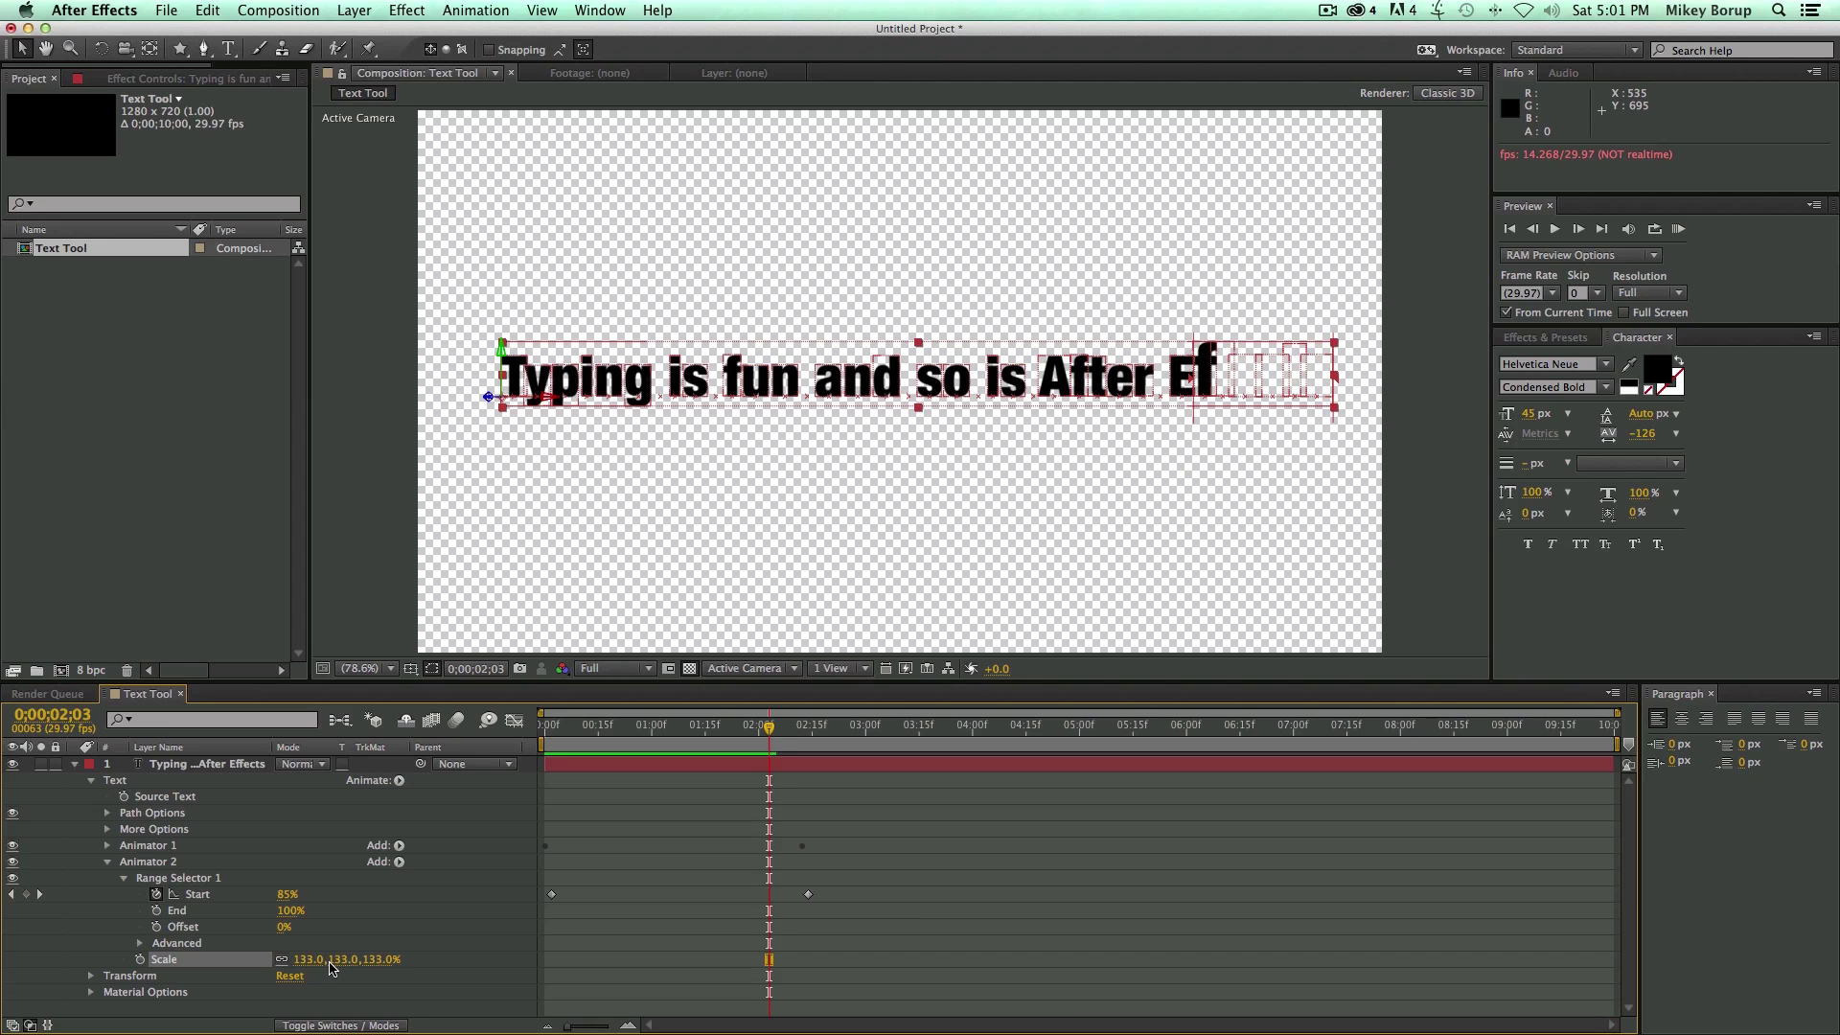
pyautogui.click(680, 725)
# Preview the typing from the start to watch letters pop in at 132%
pyautogui.press('Home')
pyautogui.click(618, 934)
pyautogui.press('space')
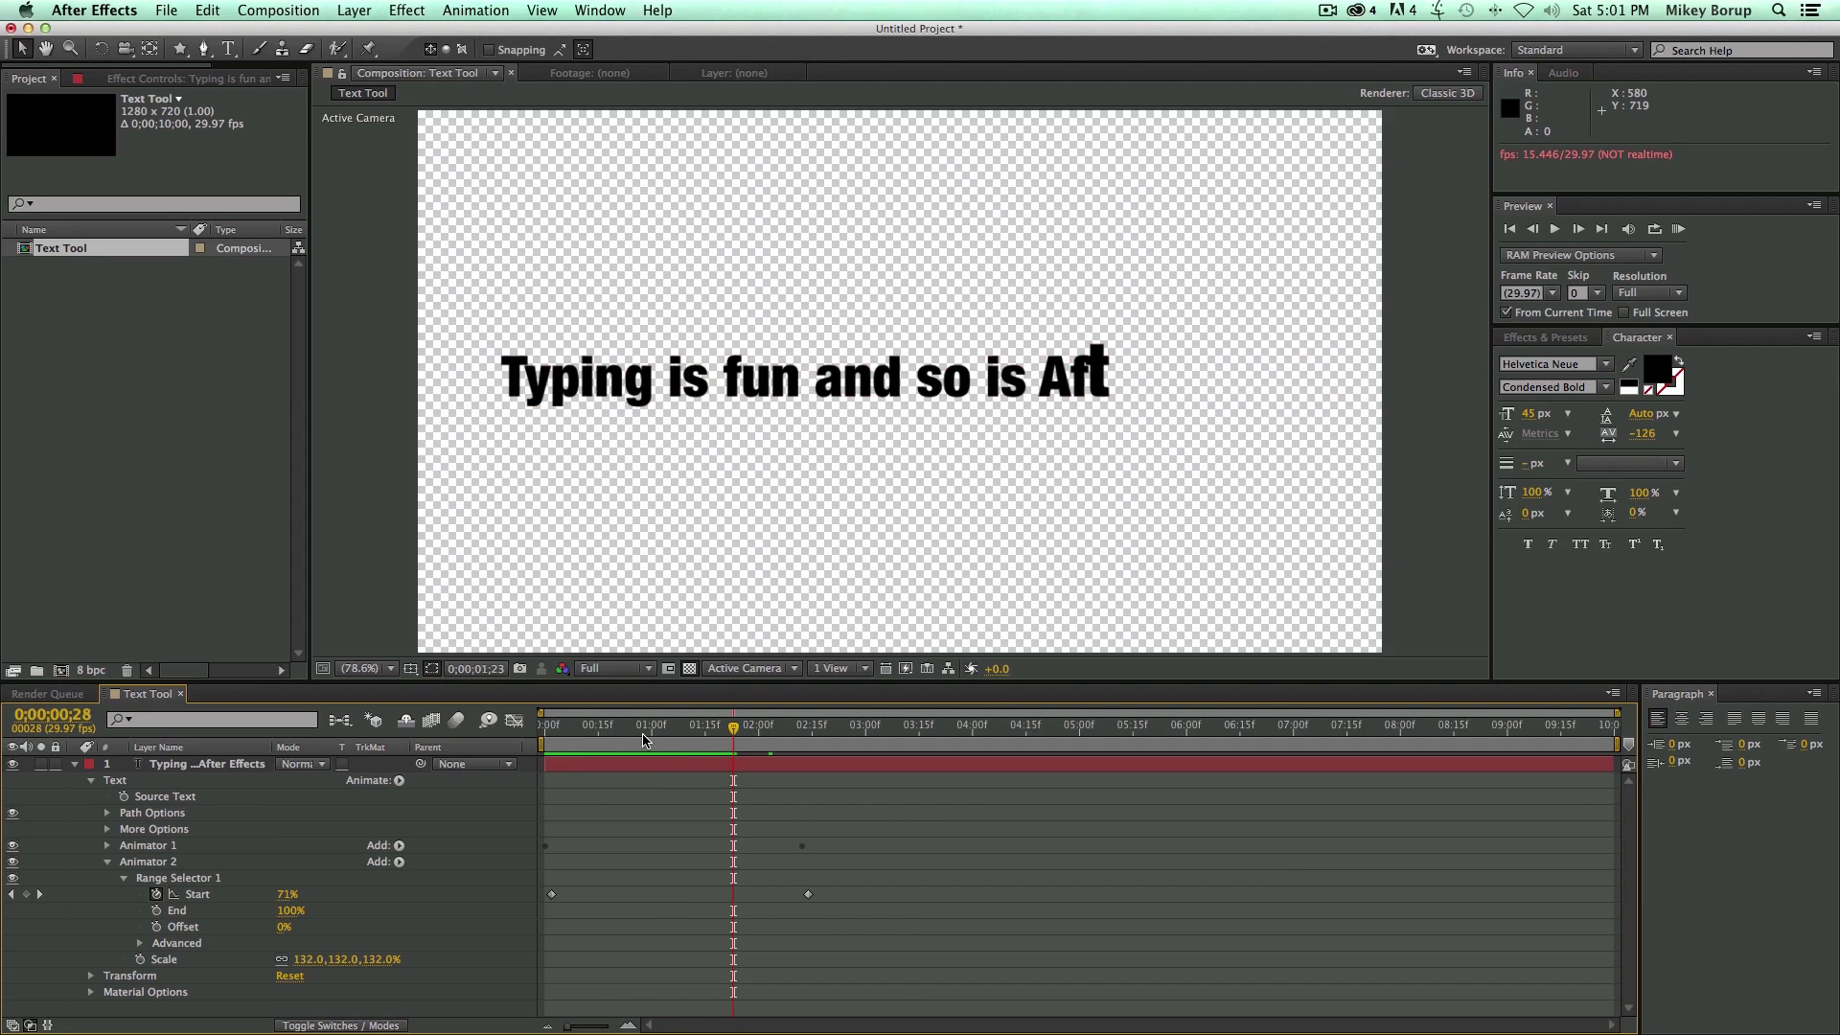
pyautogui.press('space')
pyautogui.moveTo(544, 729)
pyautogui.mouseDown()
pyautogui.moveTo(601, 738)
pyautogui.moveTo(546, 738)
pyautogui.mouseUp()
pyautogui.press('space')
pyautogui.press('space')
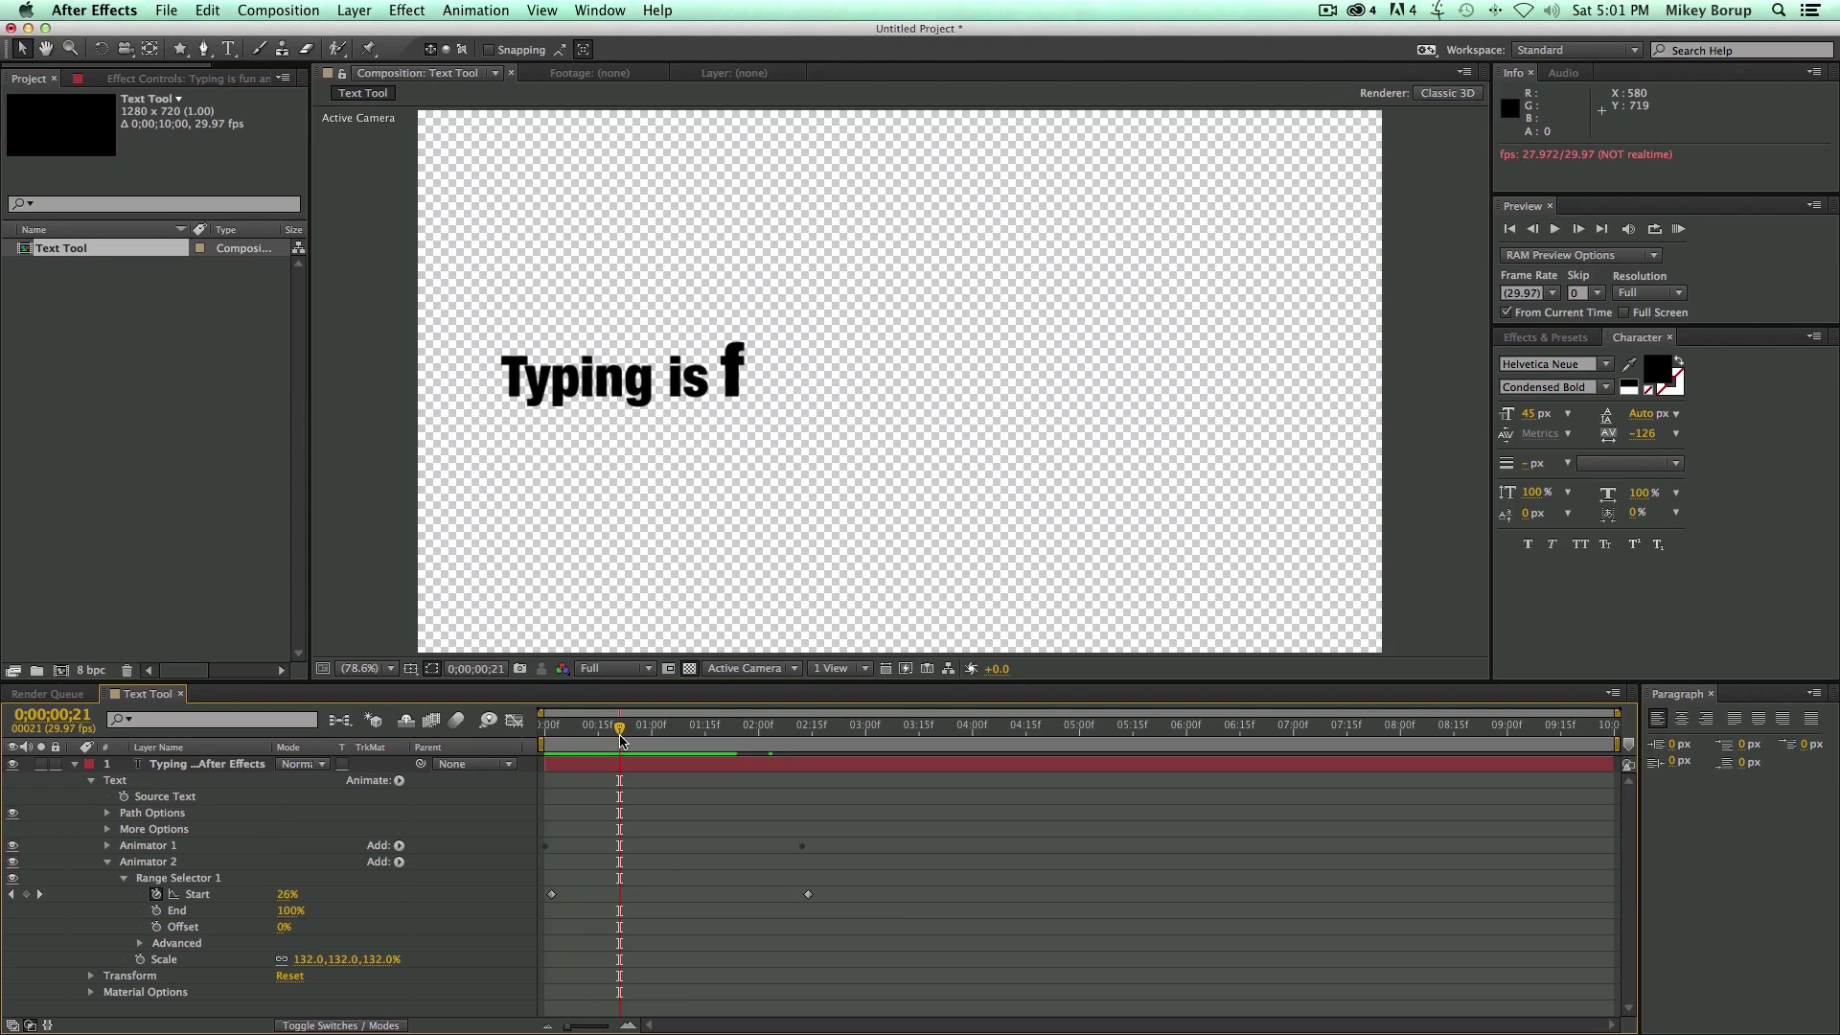
# Add a Blur property to Animator 2 and set it to 3.0,3.0
pyautogui.click(156, 864)
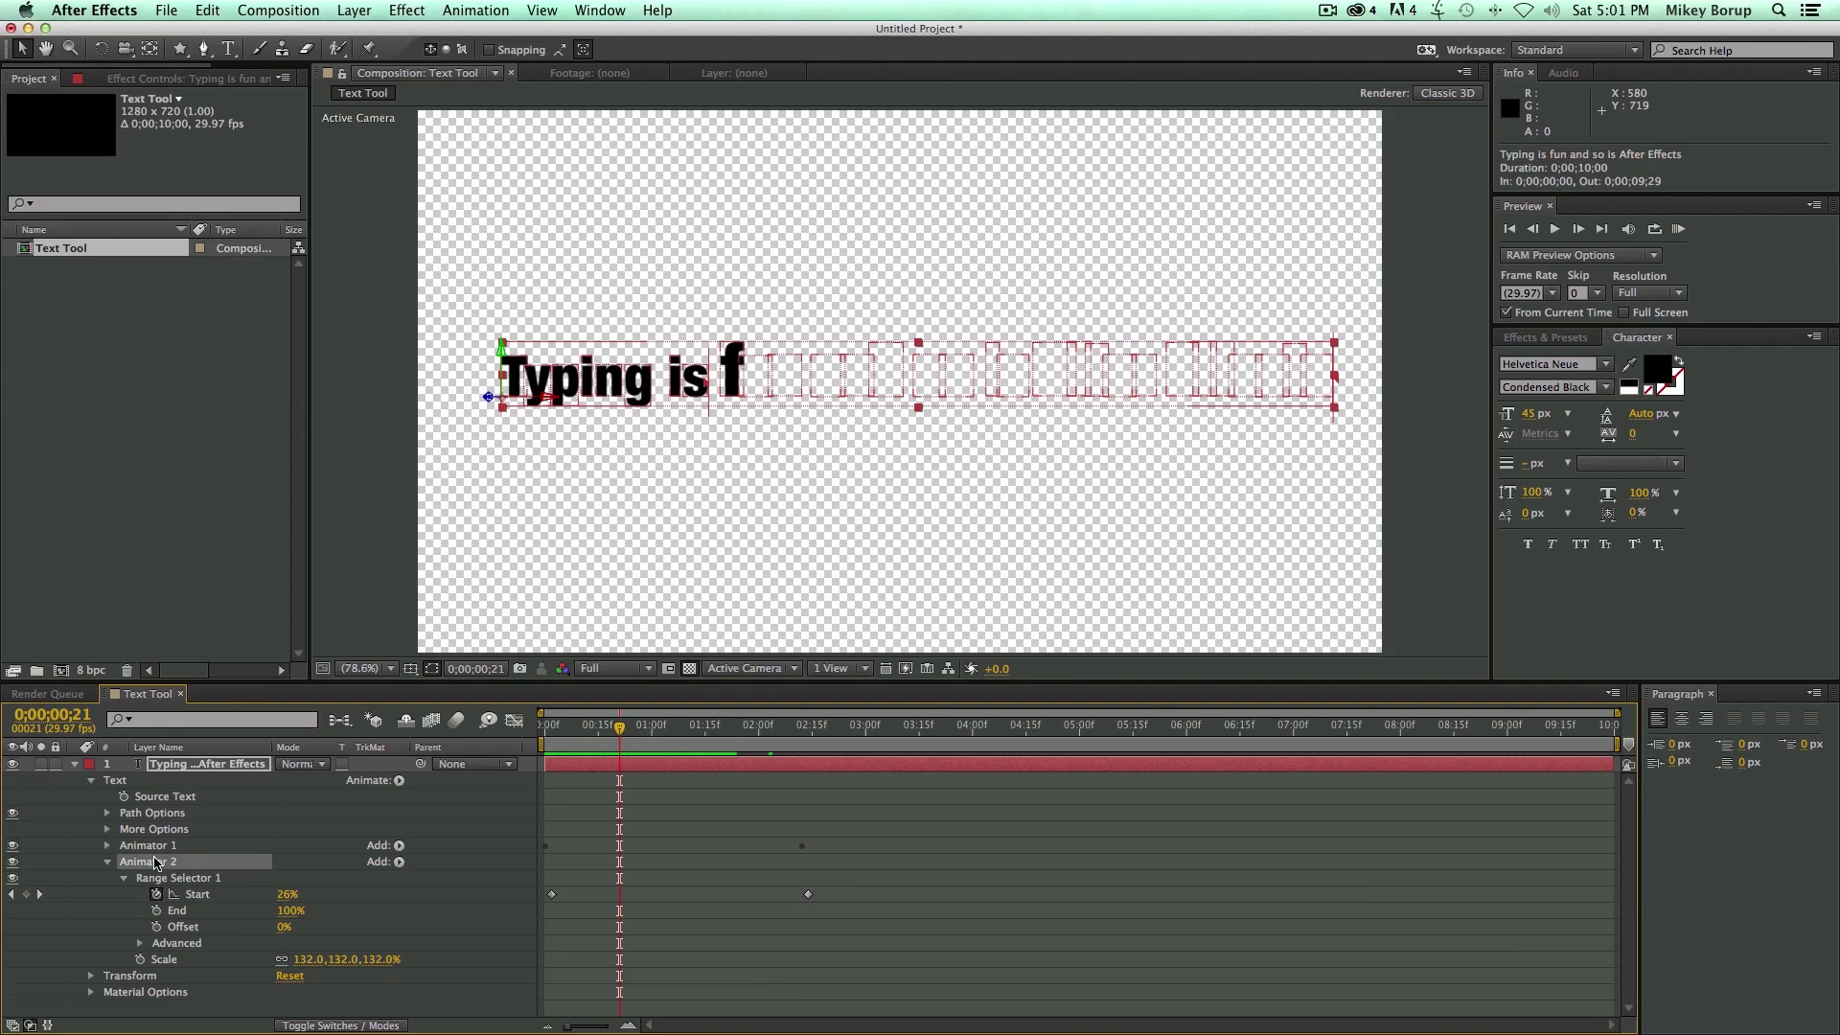
pyautogui.click(398, 862)
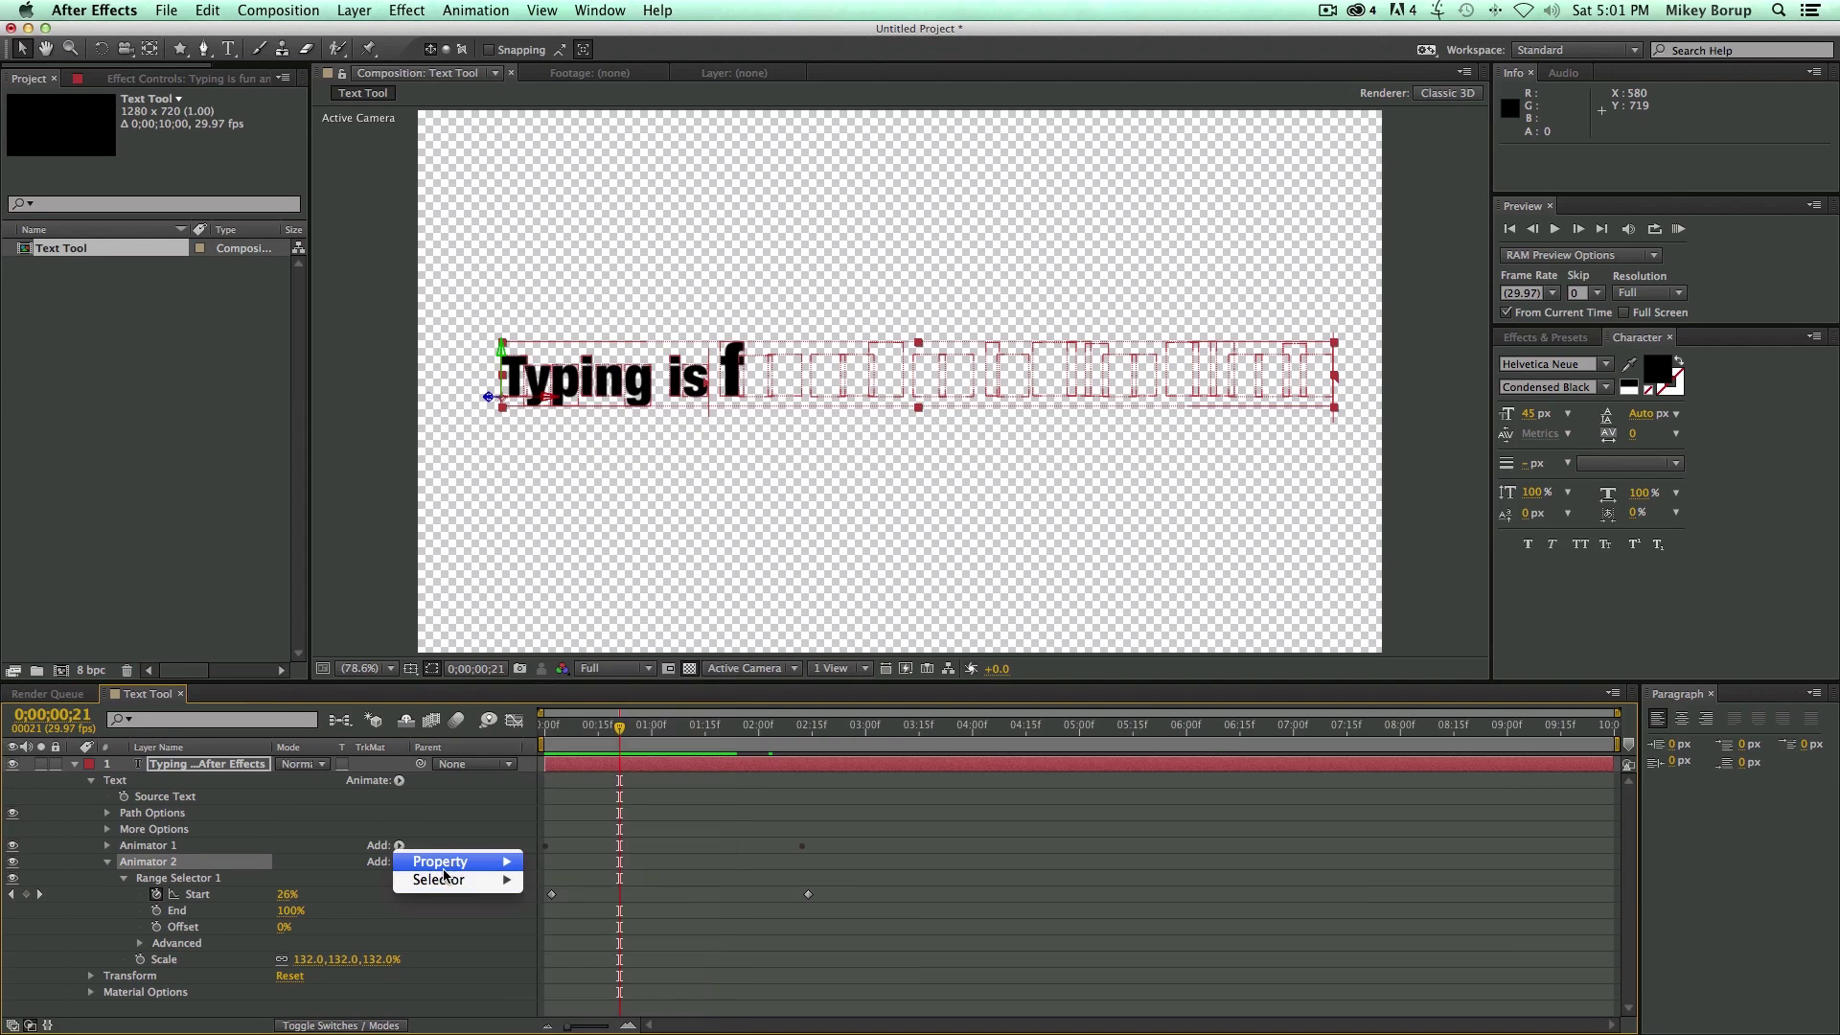
pyautogui.moveTo(515, 869)
pyautogui.click(565, 1016)
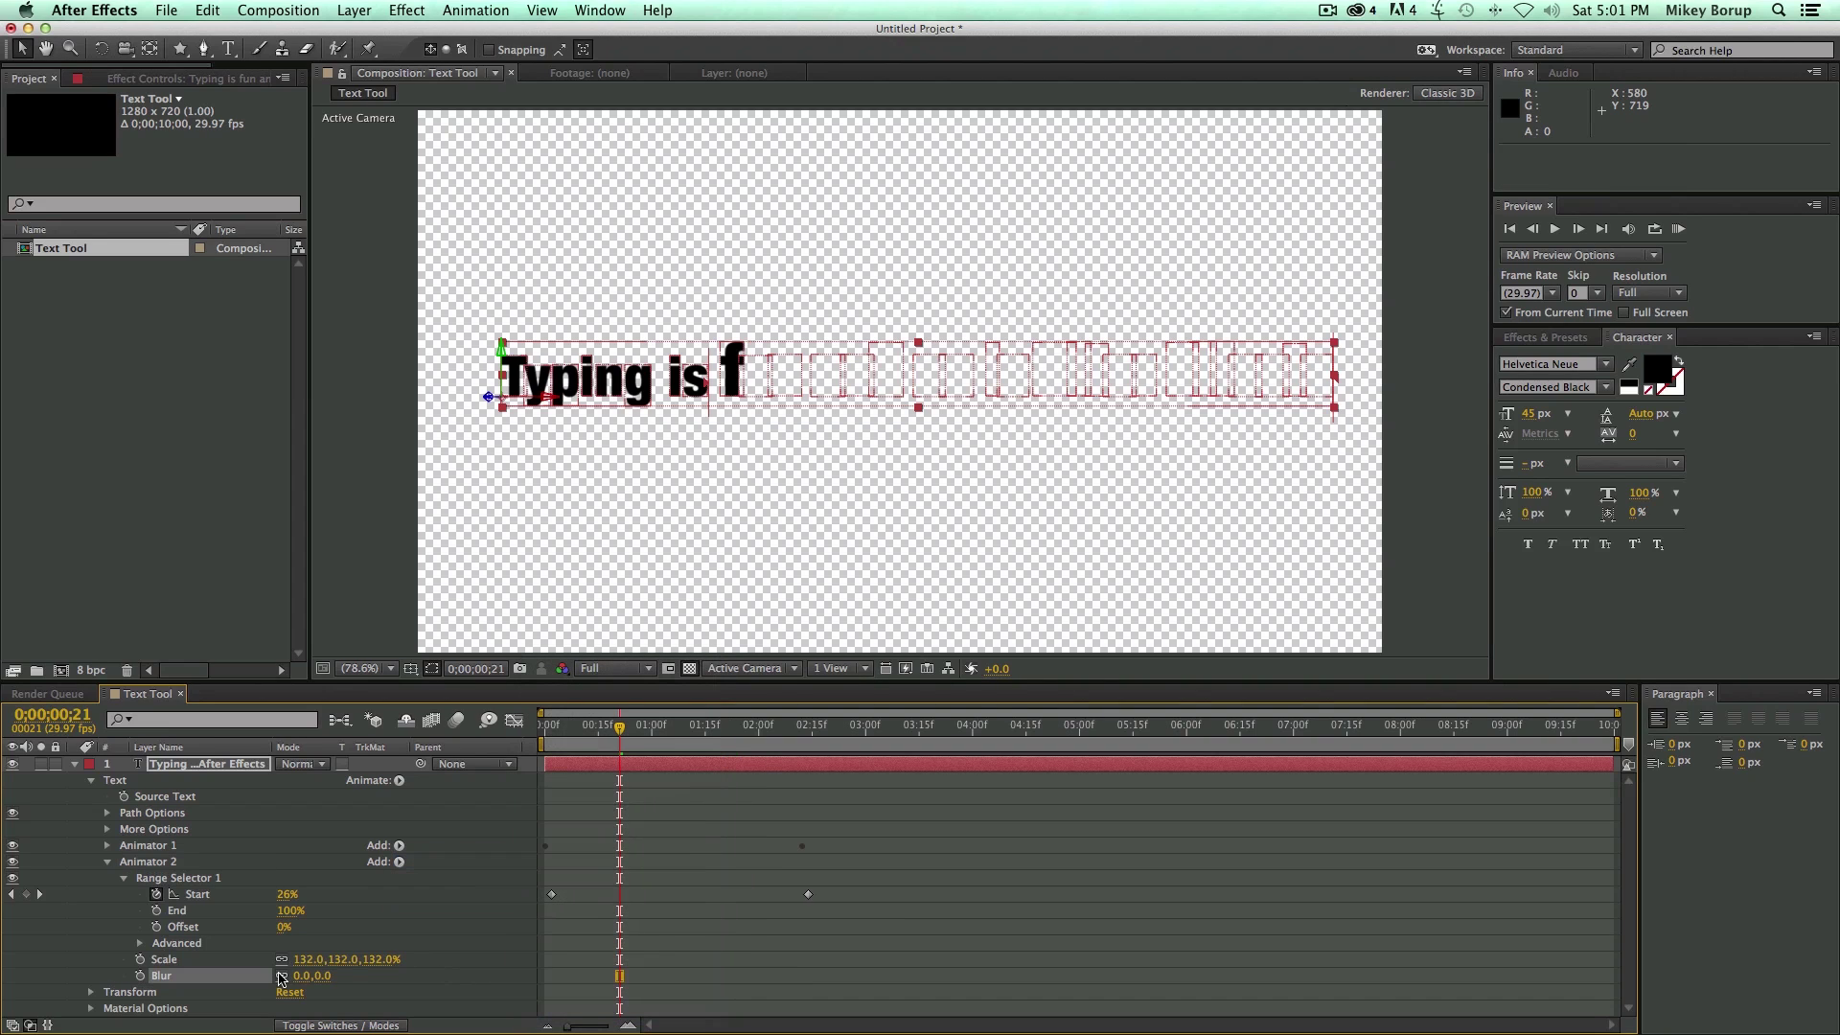
pyautogui.moveTo(299, 979)
pyautogui.mouseDown()
pyautogui.moveTo(331, 980)
pyautogui.moveTo(300, 979)
pyautogui.mouseUp()
# Preview the blurred pop-in typing from the start
pyautogui.press('F2')
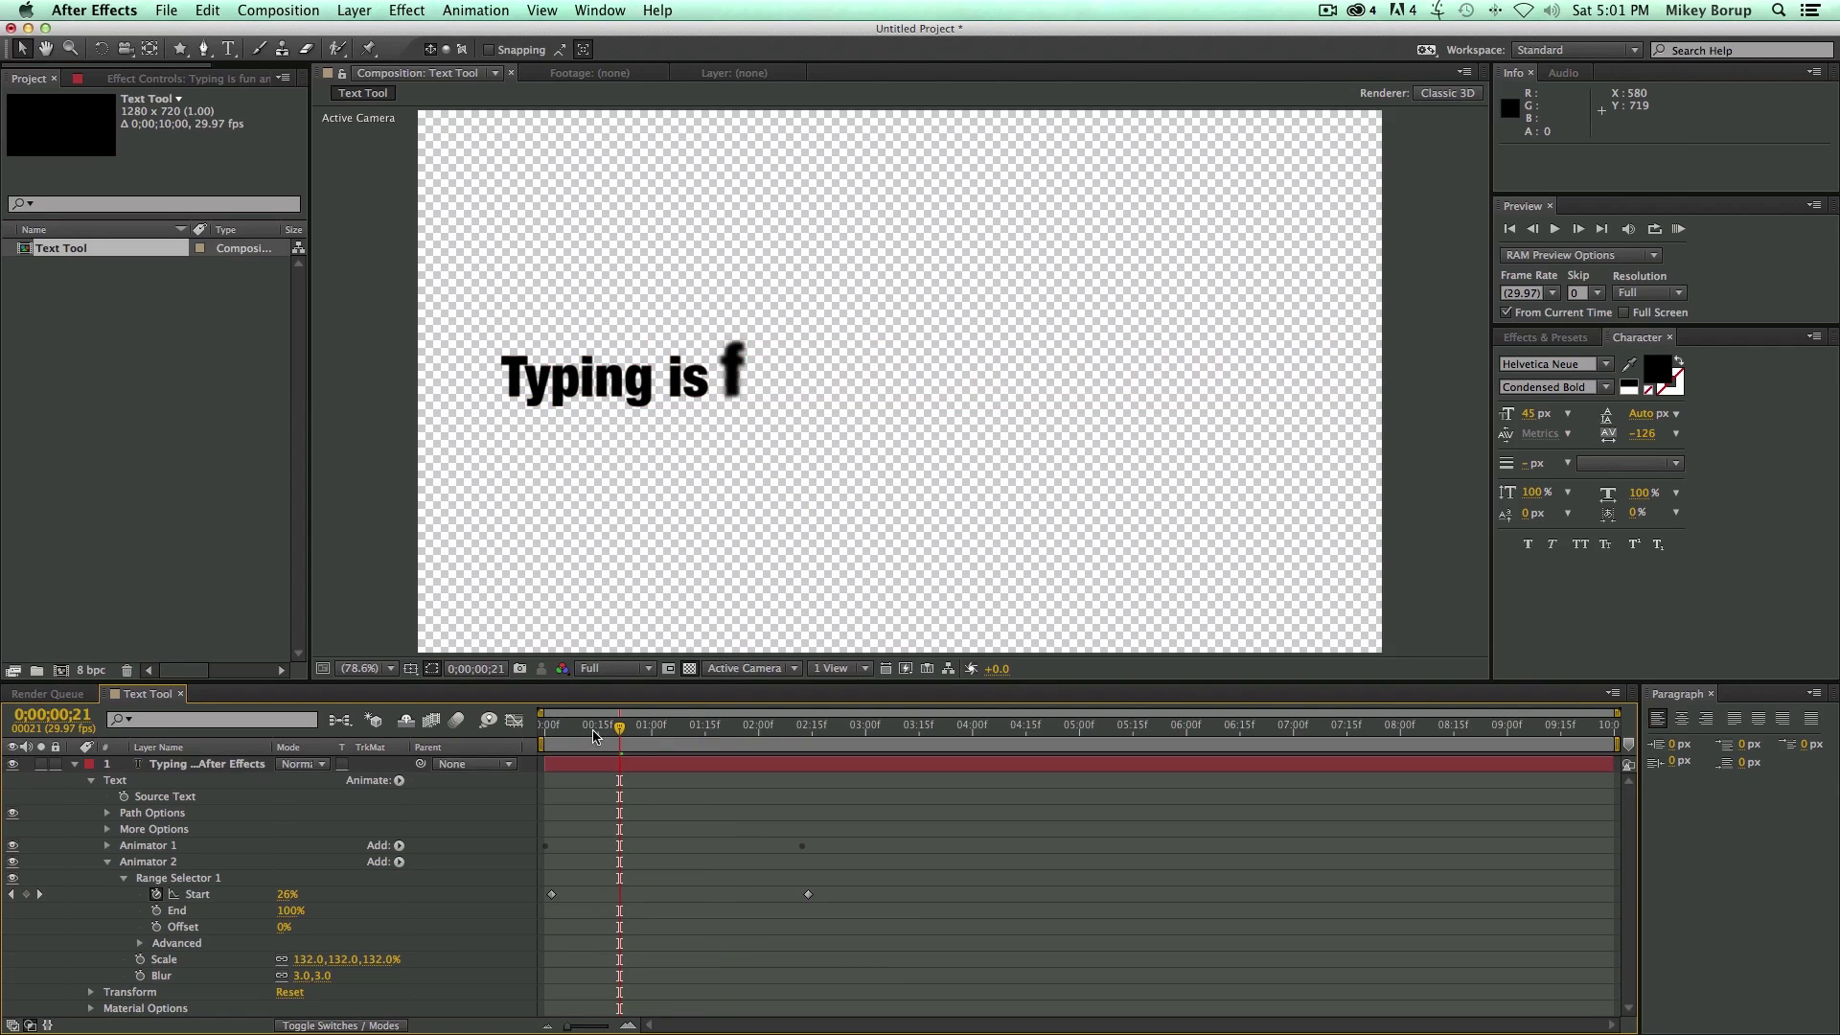
pyautogui.press('Home')
pyautogui.press('space')
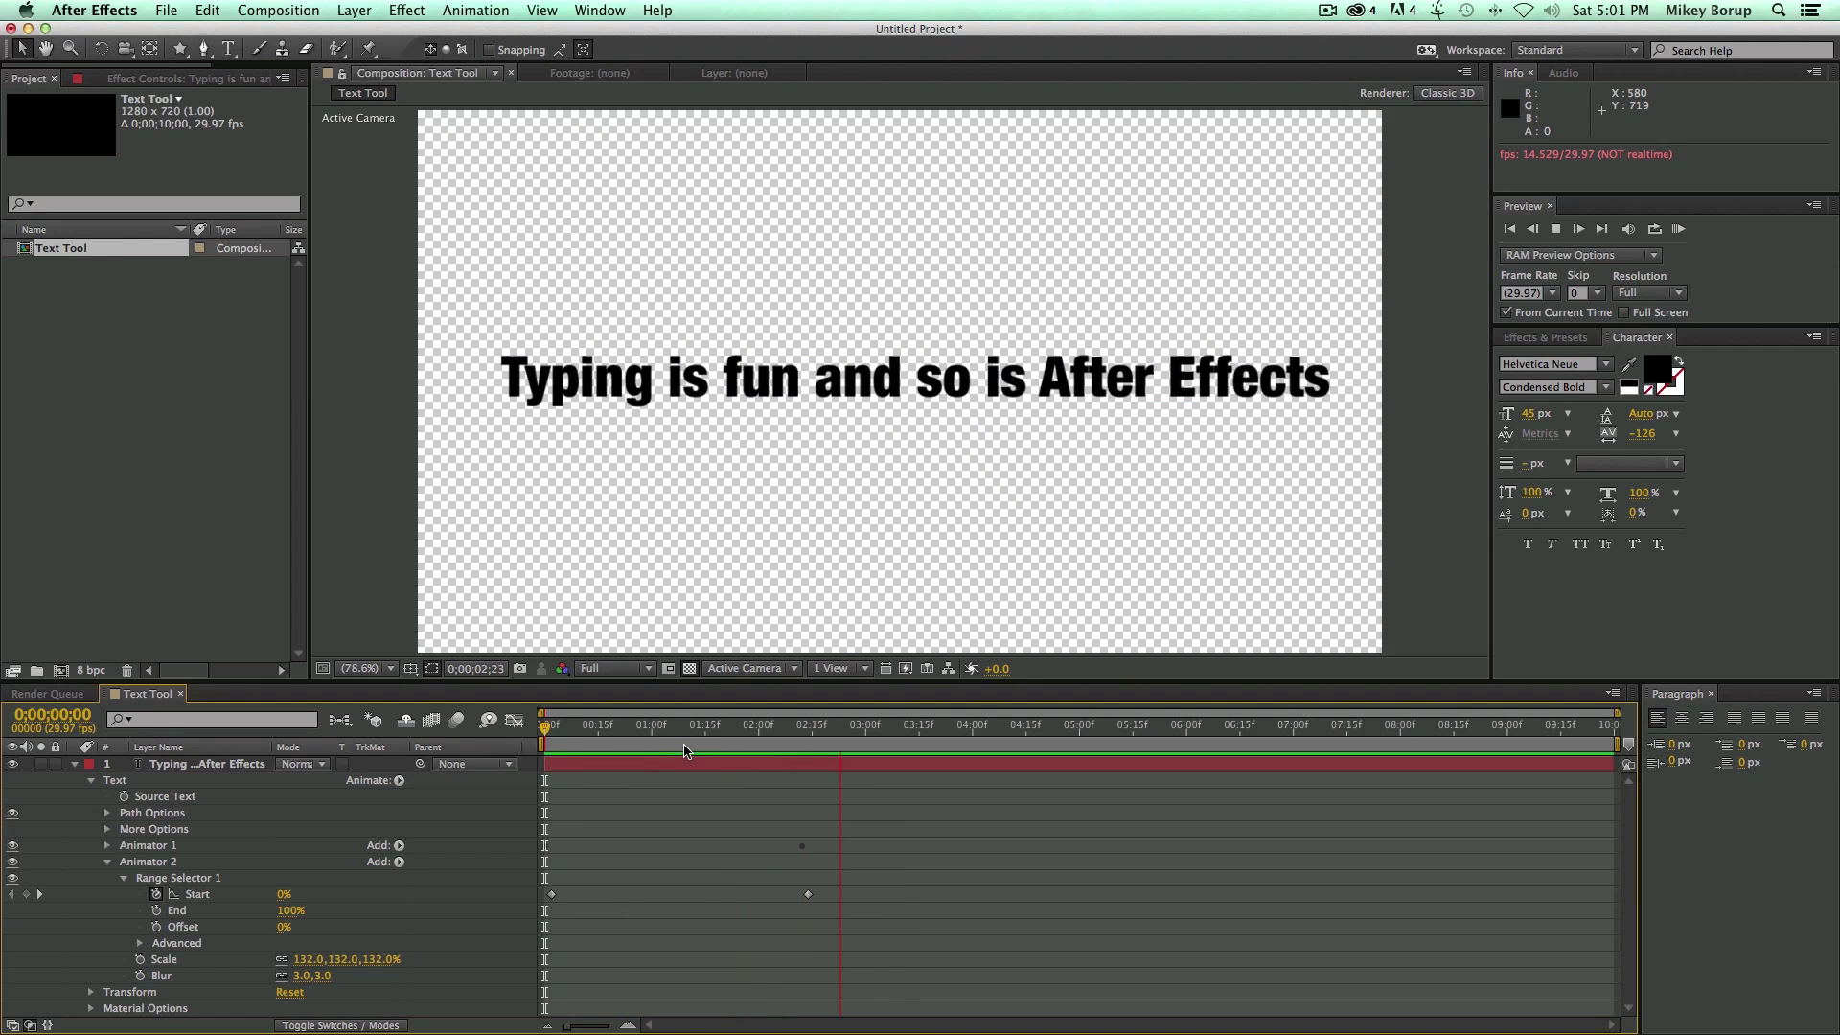
pyautogui.press('space')
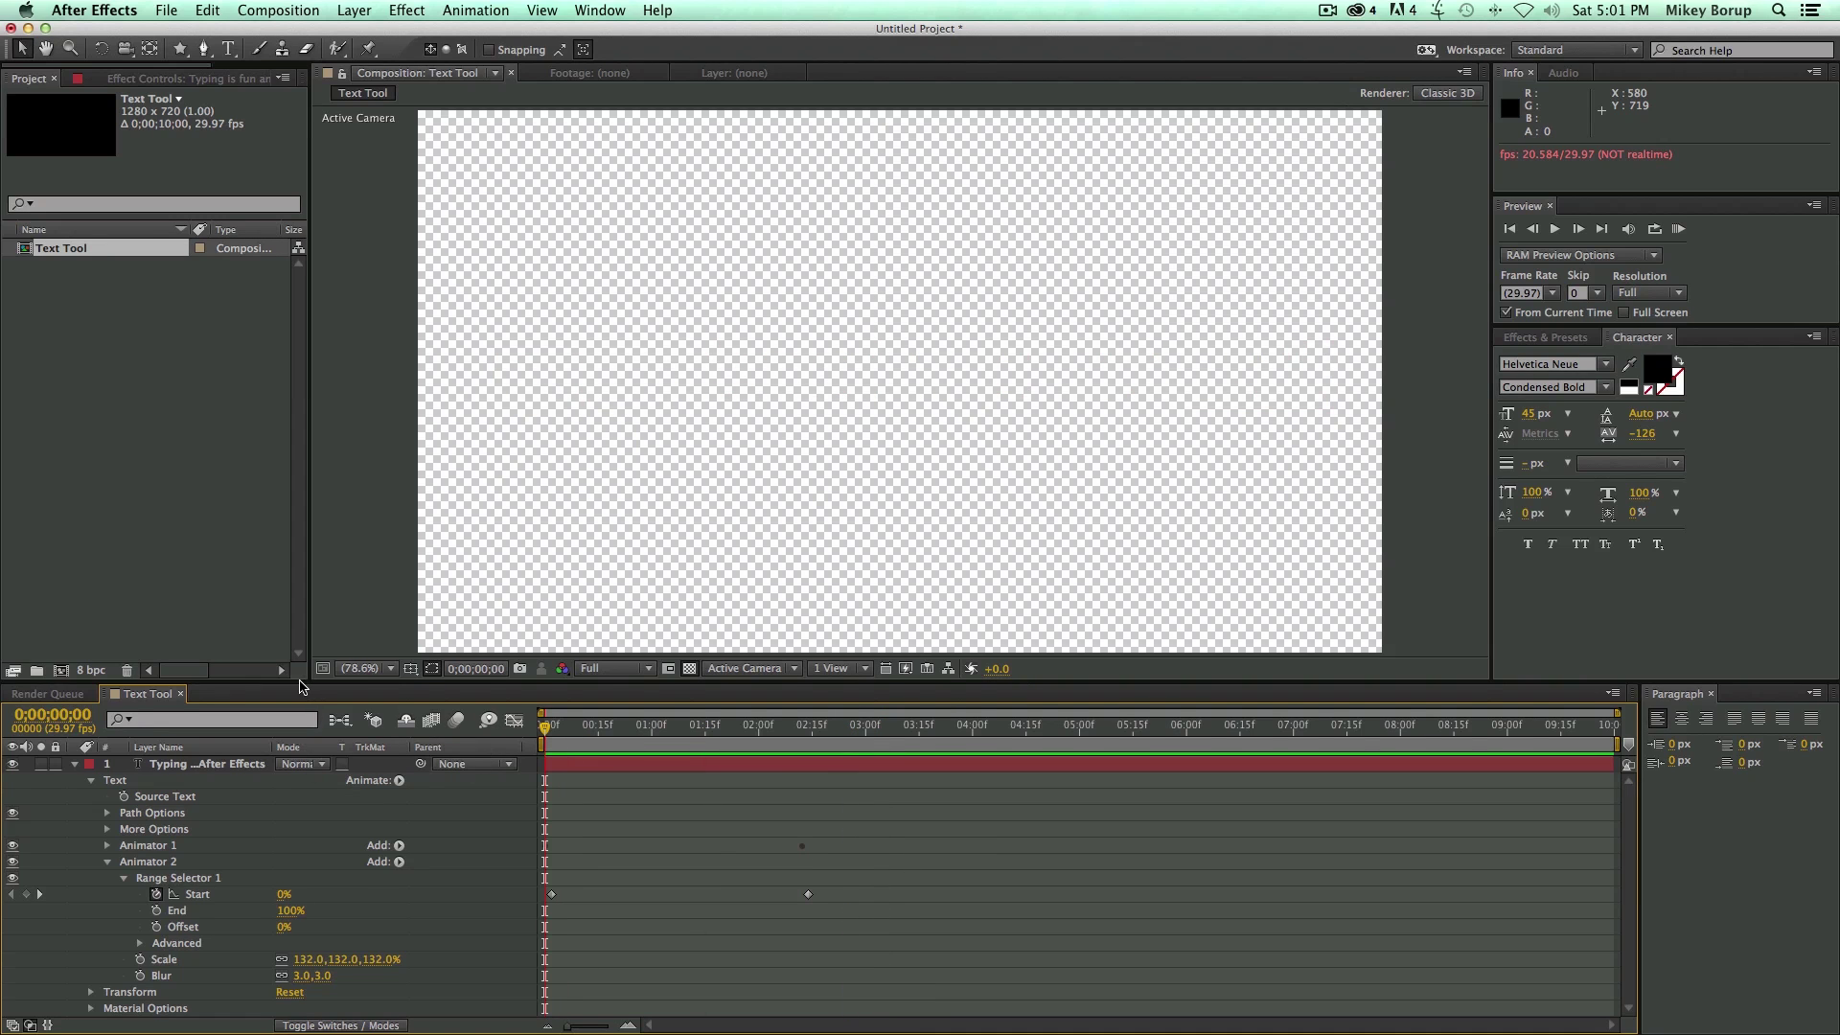
# Raise the Composition–Timeline divider so the Timeline panel is taller
pyautogui.moveTo(305, 682); pyautogui.dragTo(305, 579)
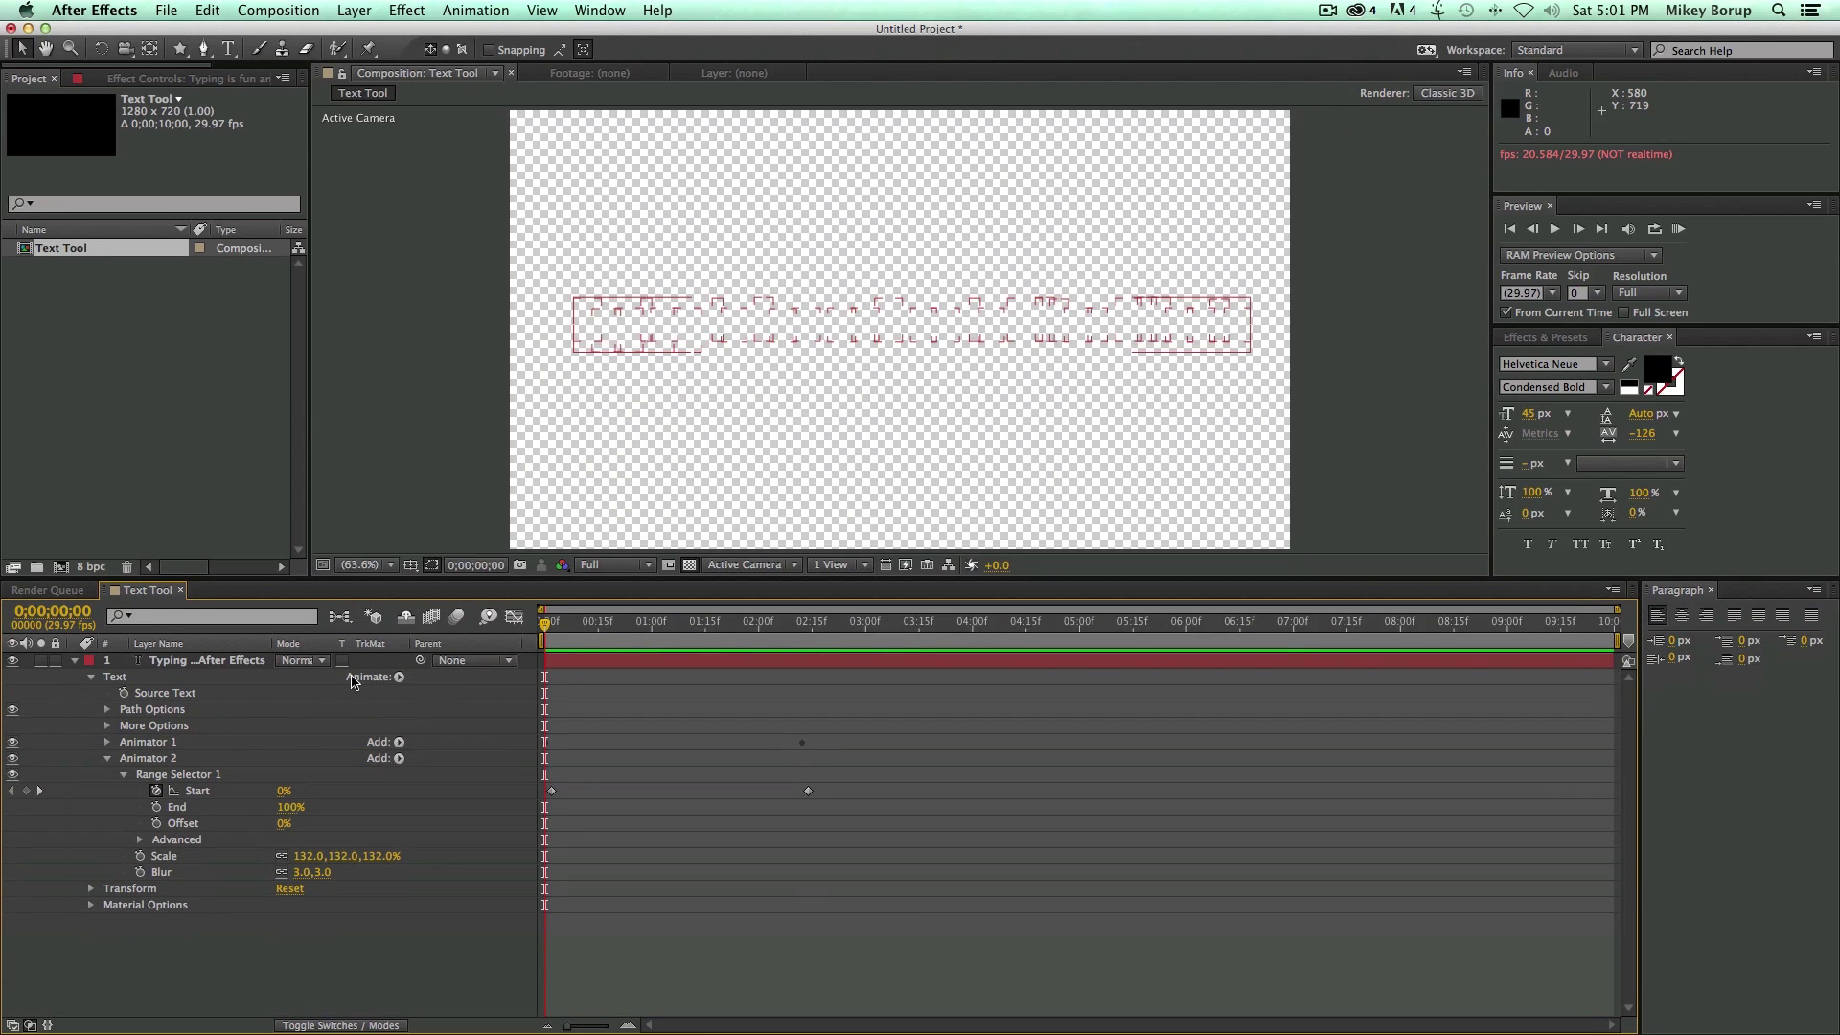